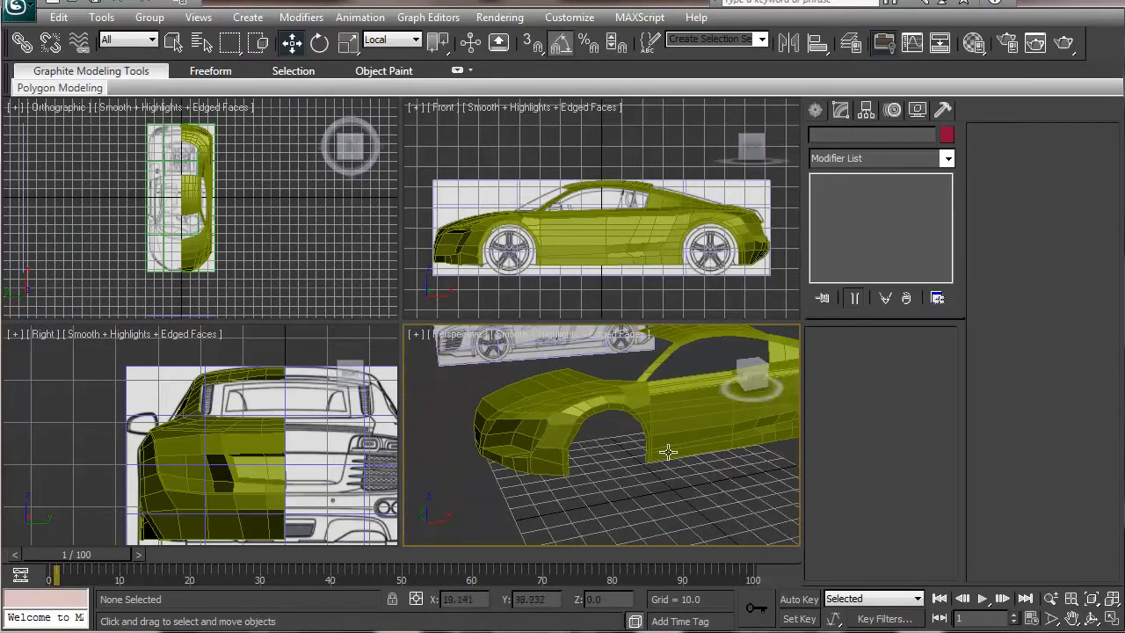
- Select the loop of bottom sill edges between the wheel arches on the car body mesh in edge mode
click(588, 424)
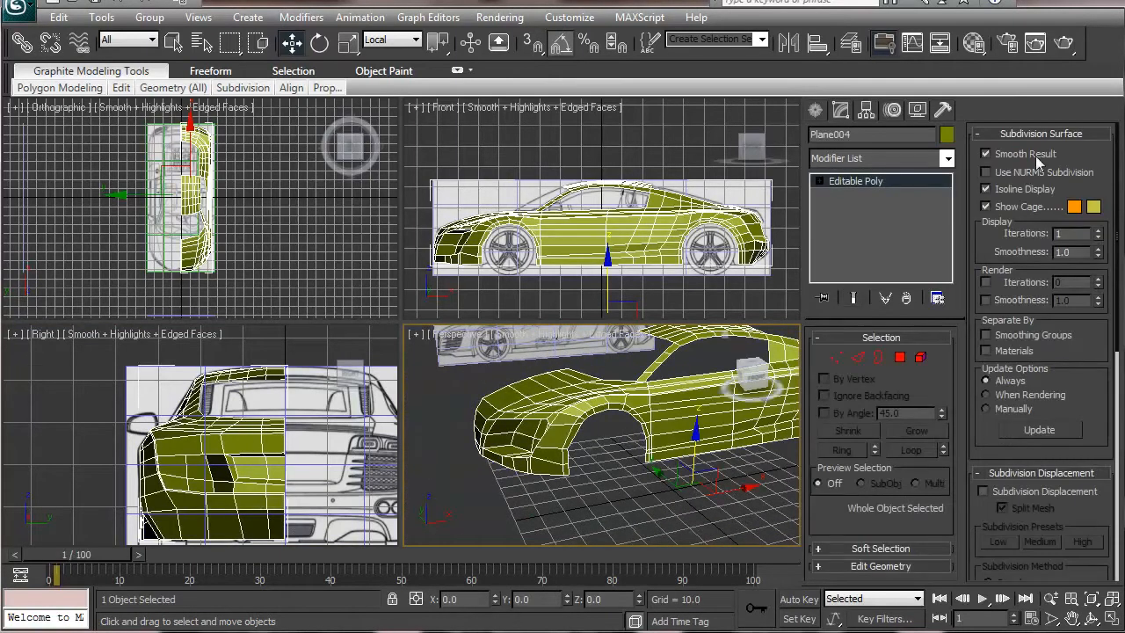
click(859, 357)
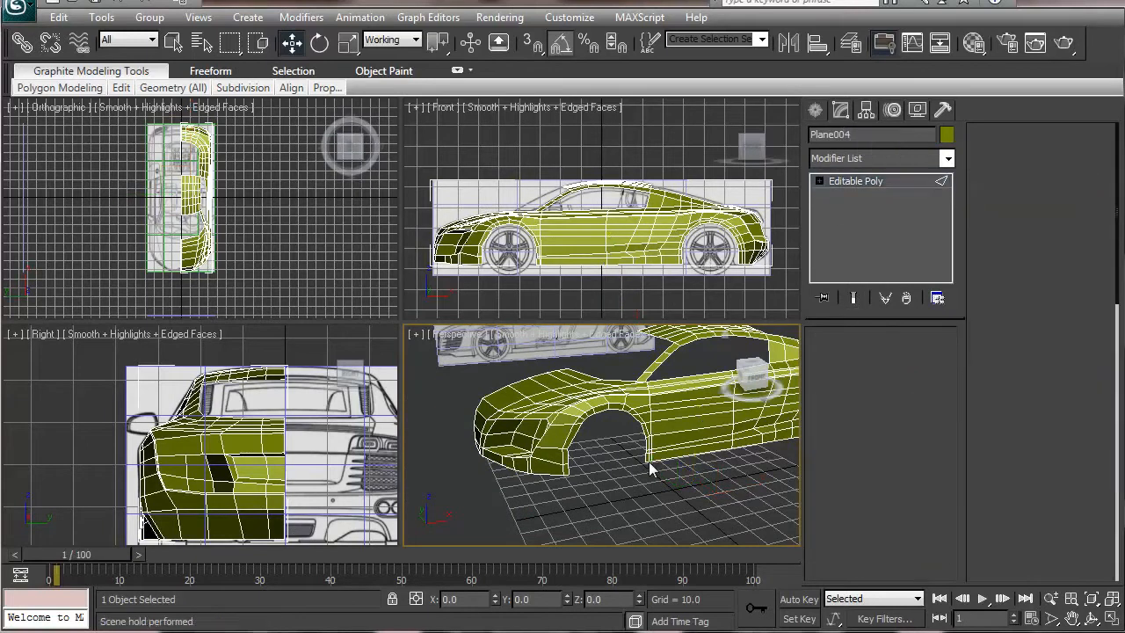
click(690, 454)
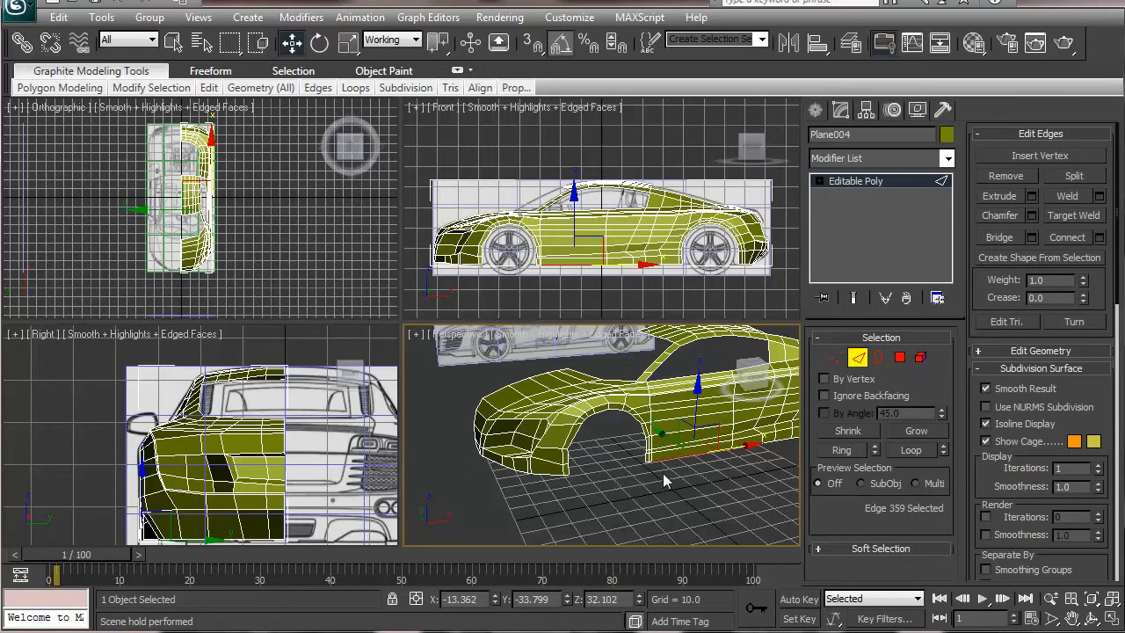
middle_drag(663, 473, 479, 475)
scroll(487, 475, up, 4)
double_click(558, 453)
- Add all the front wheel-arch opening edges to the sill edge selection
middle_drag(560, 519, 721, 477)
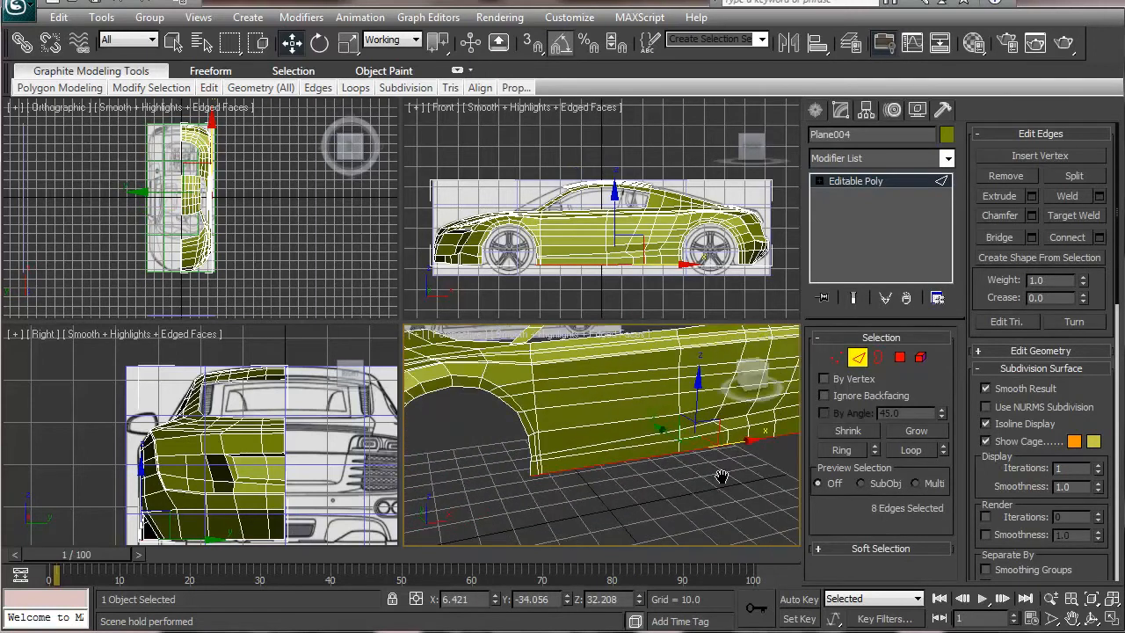
ctrl+click(523, 423)
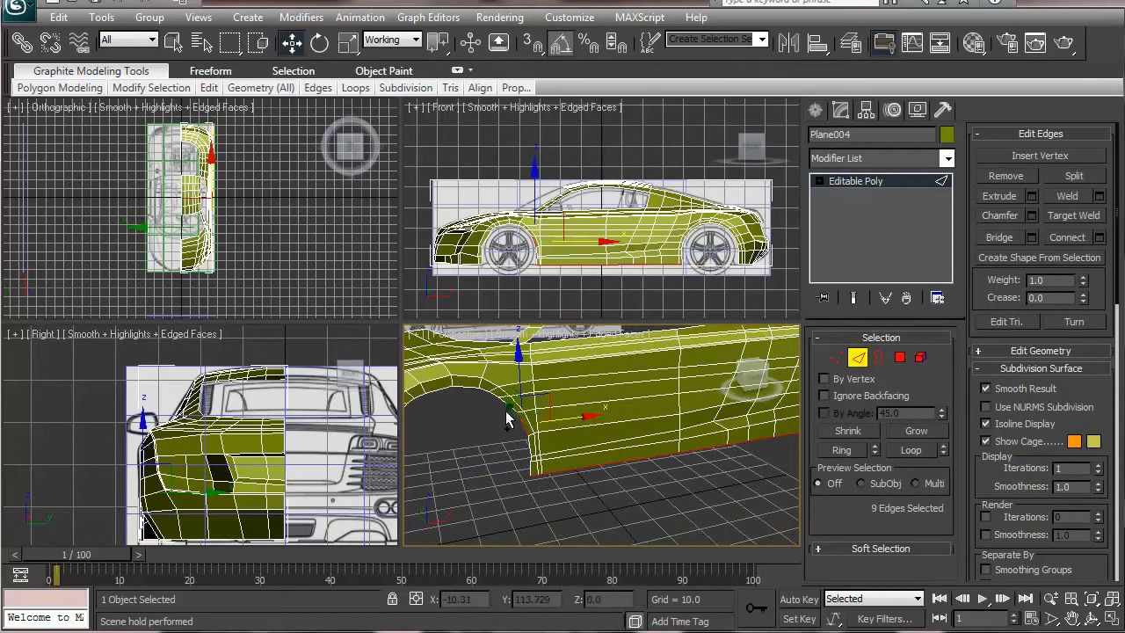
ctrl+double_click(486, 388)
- Add all the rear wheel-arch opening edges to the sill and front arch selection
middle_drag(595, 424, 748, 376)
alt+middle_drag(656, 483, 620, 490)
alt+middle_drag(733, 478, 528, 439)
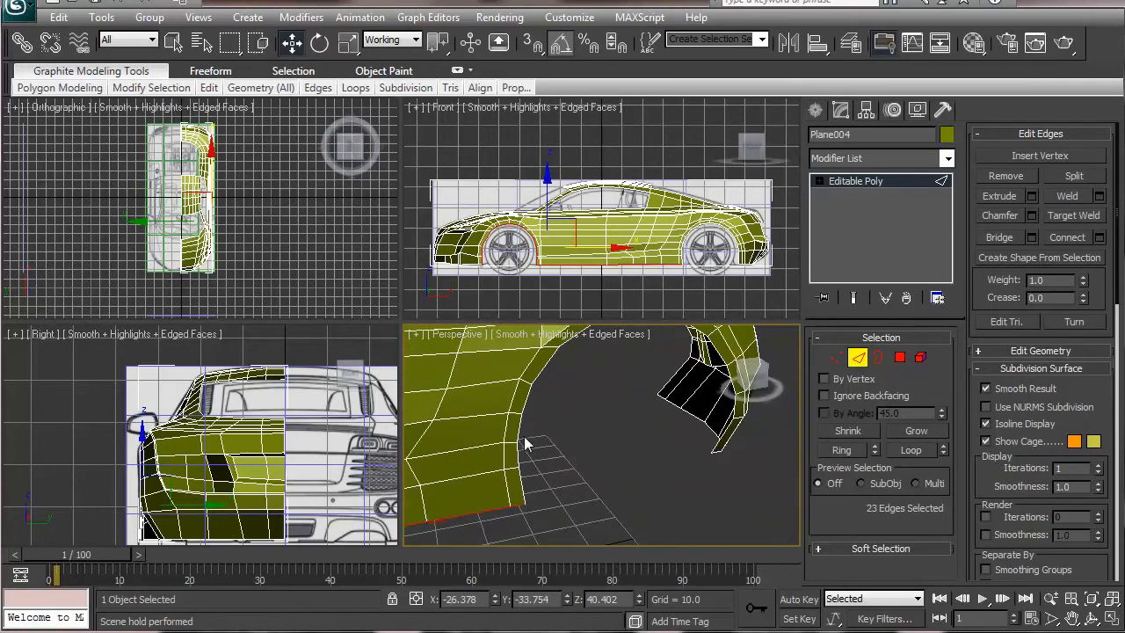
ctrl+double_click(515, 424)
key(ctrl+z)
ctrl+click(522, 439)
ctrl+double_click(528, 403)
scroll(589, 444, down, 6)
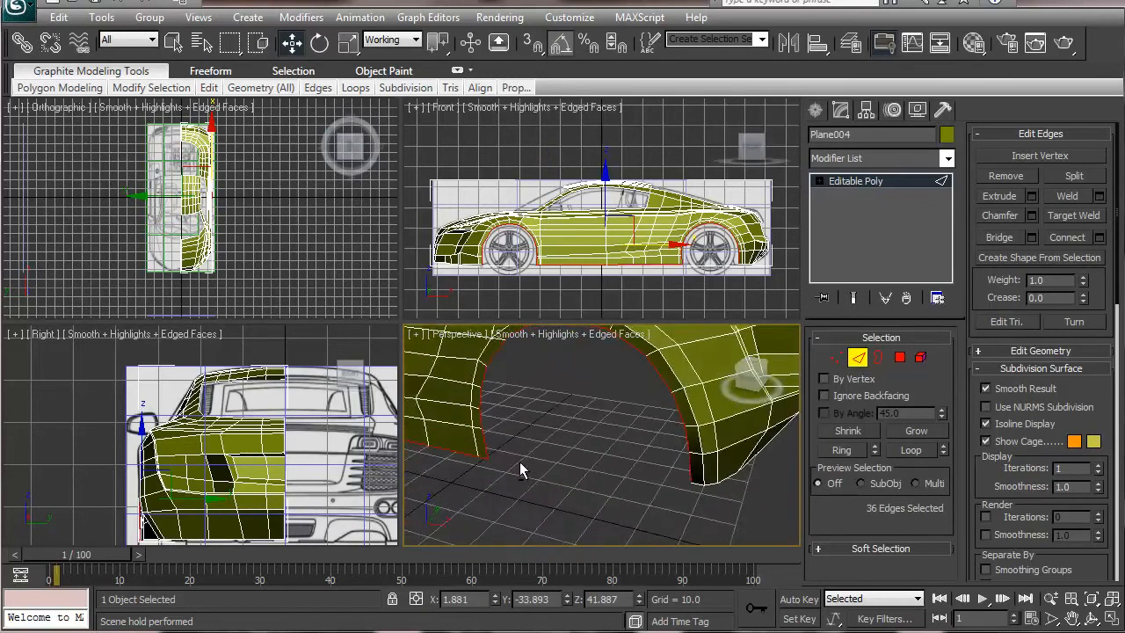
- Examine the selected sill and wheel-arch edges along the body side from several angles
alt+middle_drag(497, 419, 463, 498)
scroll(544, 426, down, 5)
alt+middle_drag(597, 473, 605, 413)
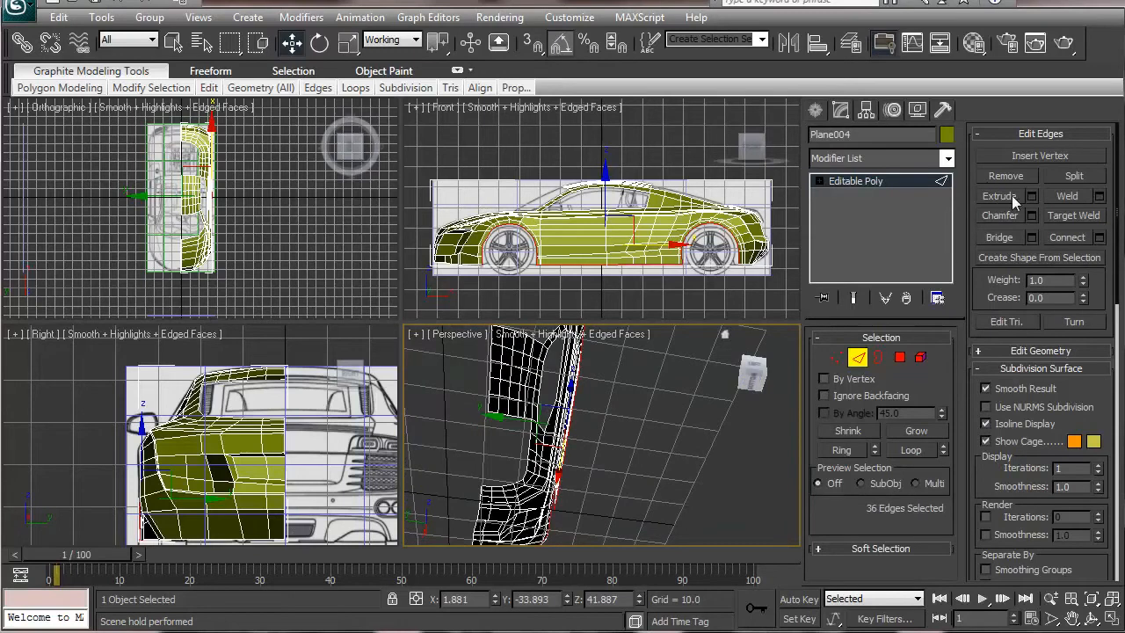
alt+middle_drag(620, 418, 531, 494)
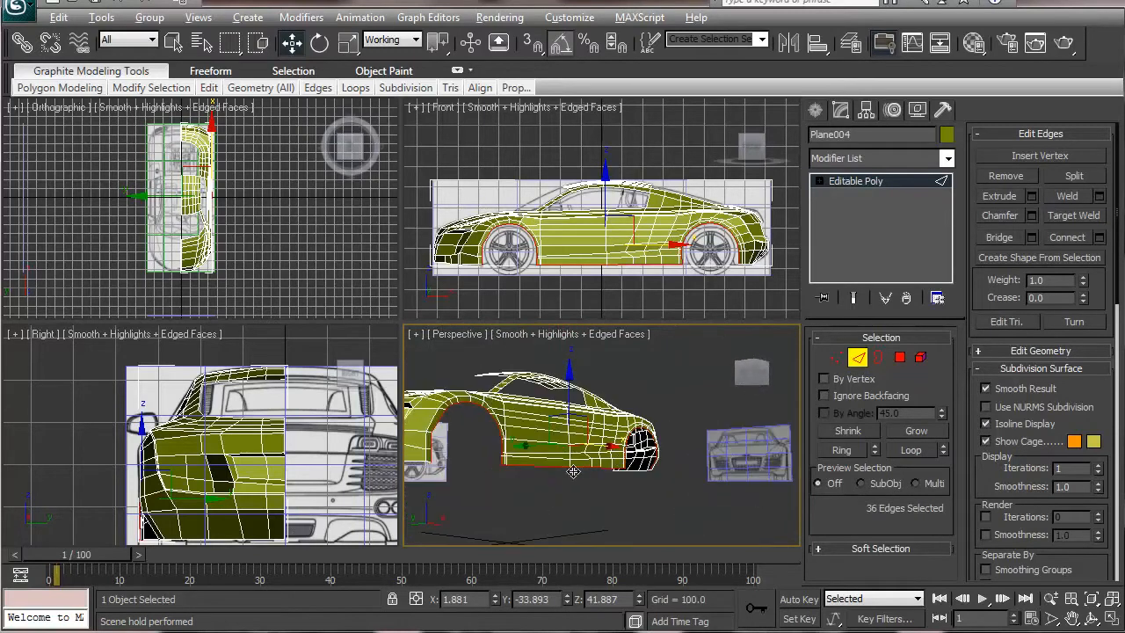
alt+middle_drag(467, 446, 634, 378)
alt+middle_drag(629, 468, 688, 519)
alt+middle_drag(567, 448, 679, 364)
alt+middle_drag(584, 454, 833, 548)
scroll(612, 477, up, 4)
alt+middle_drag(502, 473, 587, 538)
alt+middle_drag(545, 448, 624, 425)
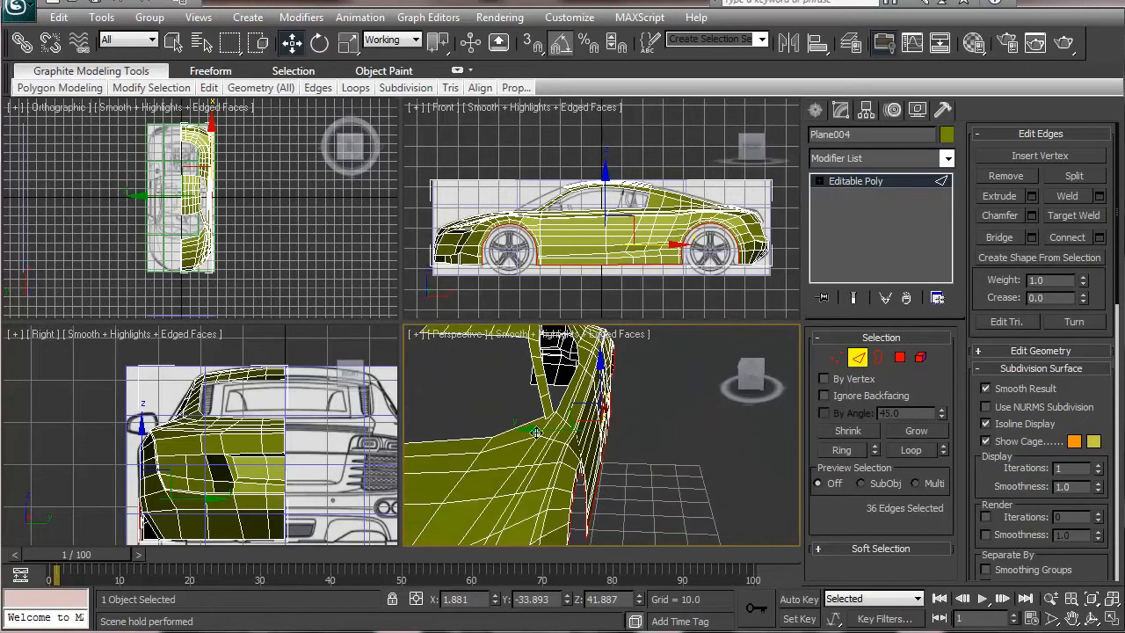
alt+middle_drag(531, 425, 568, 439)
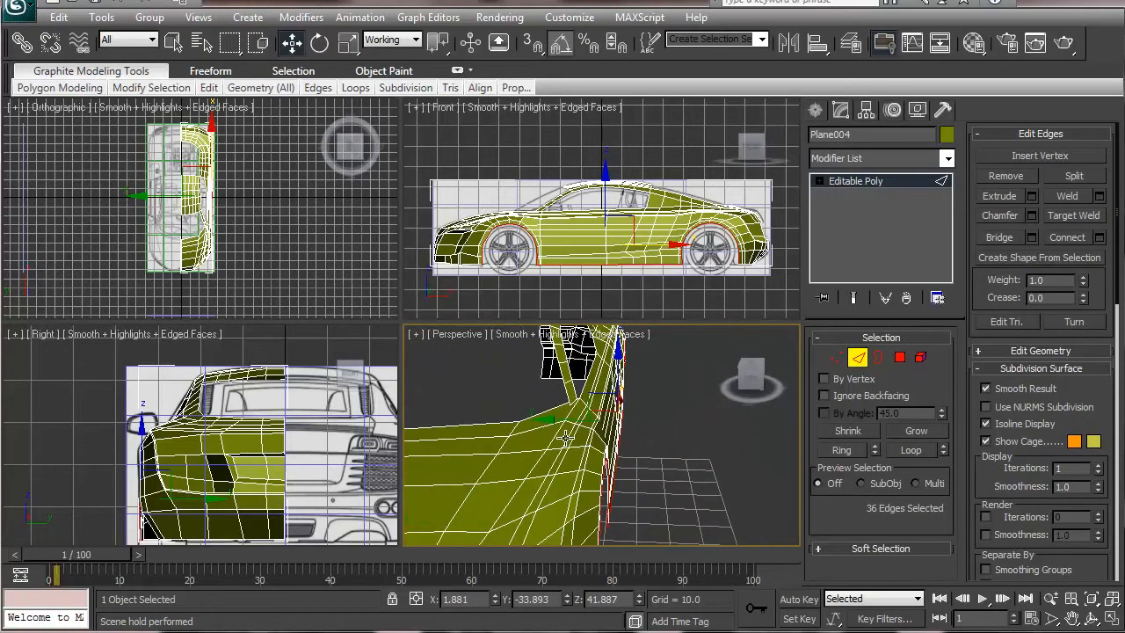
alt+middle_drag(640, 474, 565, 423)
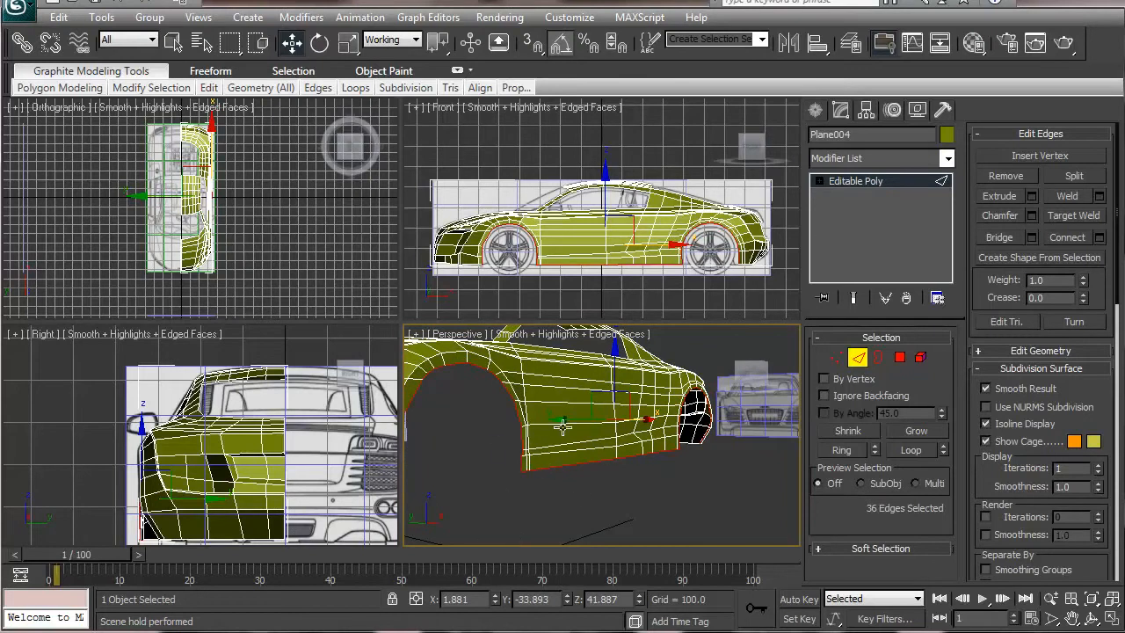
- Extrude the selected sill and wheel-arch edges inward along Y to about Y -19.15
drag(557, 416, 520, 407)
alt+middle_drag(633, 484, 572, 442)
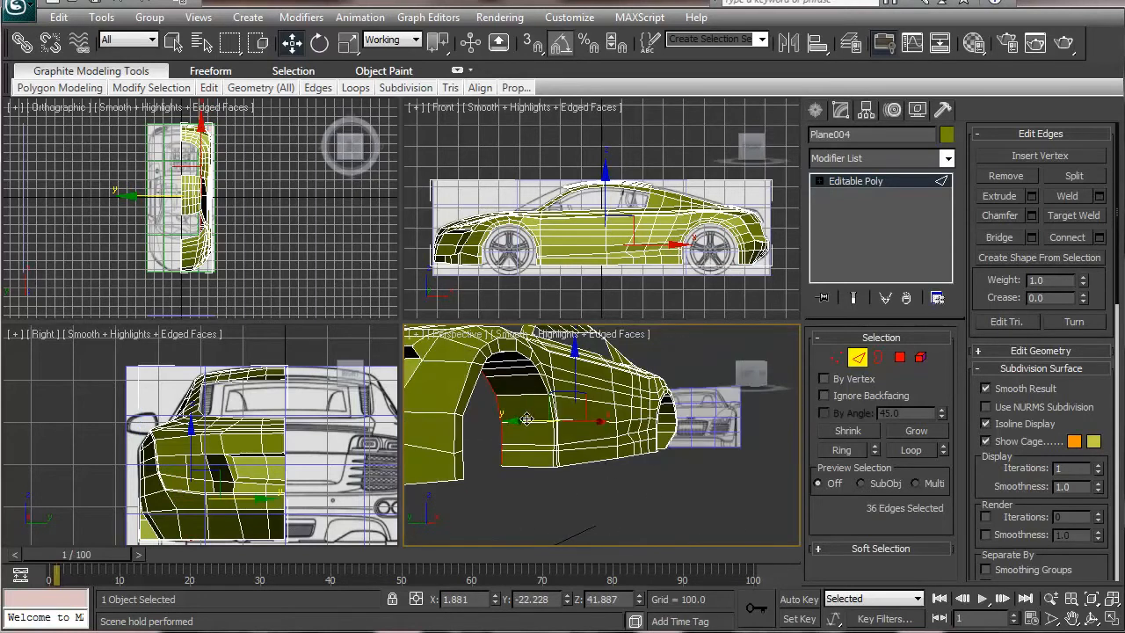
drag(517, 417, 505, 414)
- Extrude the loop of edges along the front bumper's bottom into a narrow lip, using the Local coordinate system
alt+middle_drag(615, 467, 639, 339)
alt+middle_drag(598, 498, 697, 520)
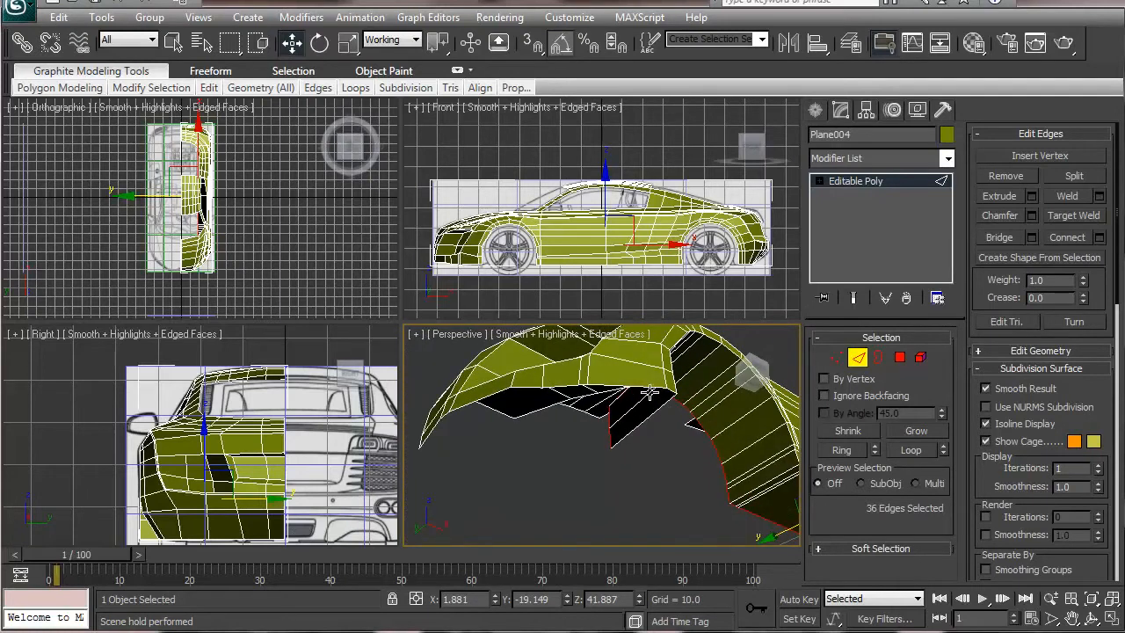
double_click(557, 386)
middle_drag(493, 441, 517, 441)
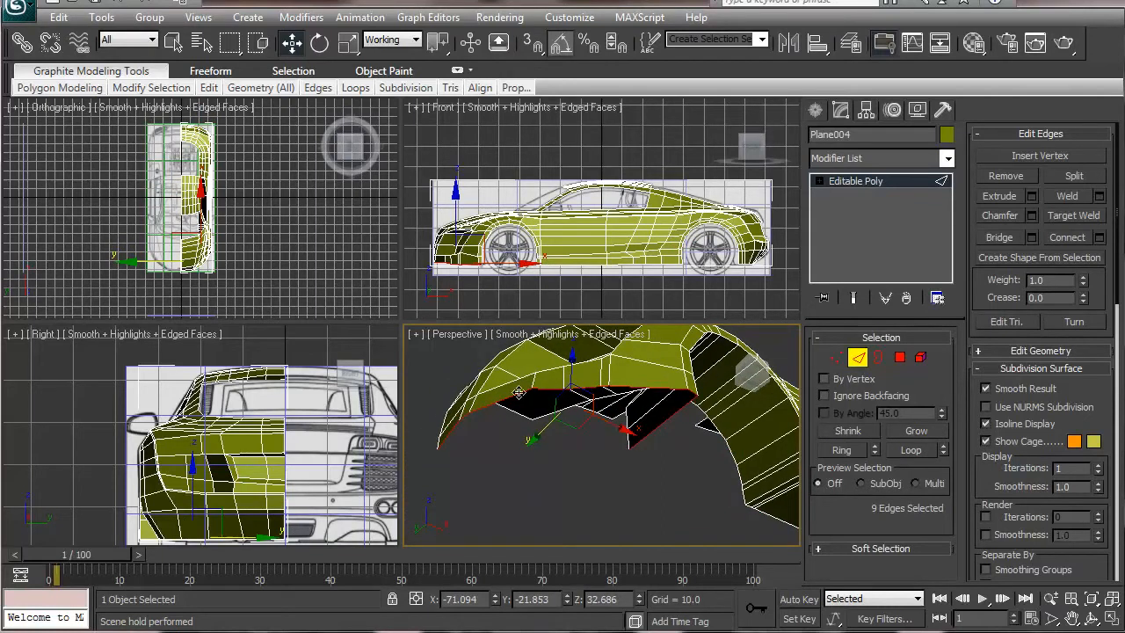
click(392, 39)
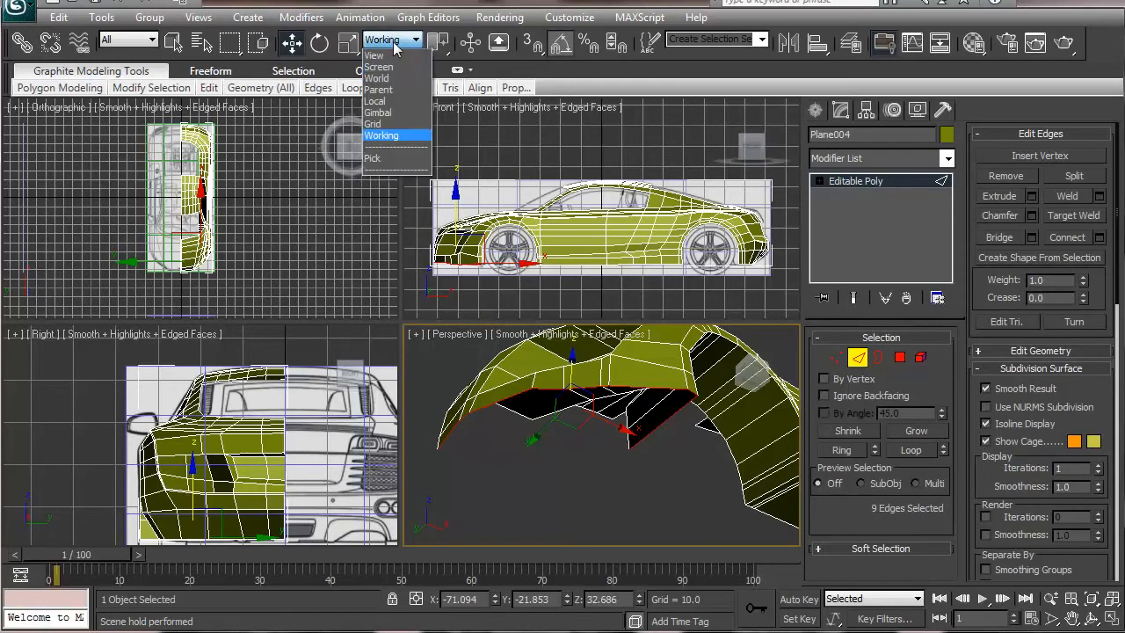
click(386, 101)
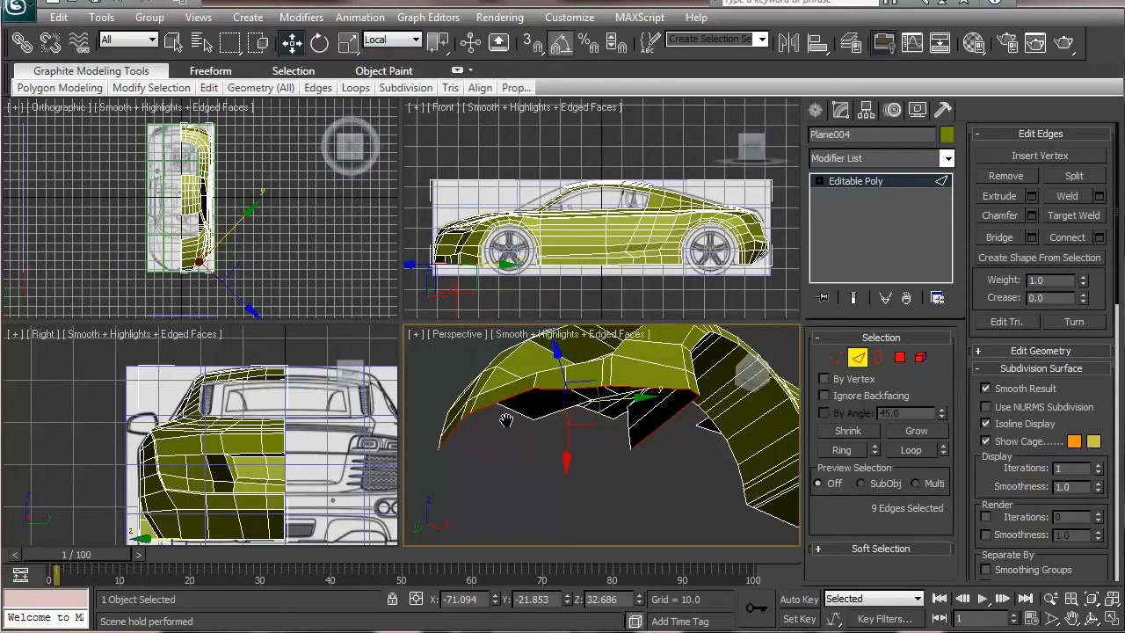
middle_drag(518, 427, 553, 448)
drag(605, 387, 605, 401)
- Move the bottom edge of the front arch's inner wall behind the bumper about -4.7 units along X, and switch to vertex editing
click(702, 468)
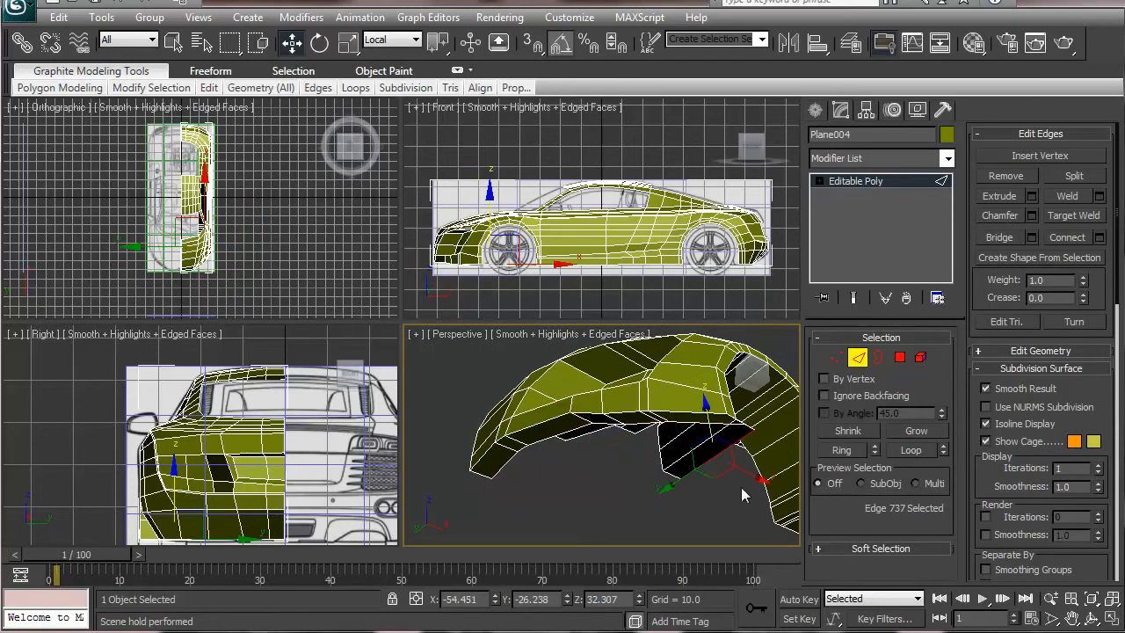
click(742, 473)
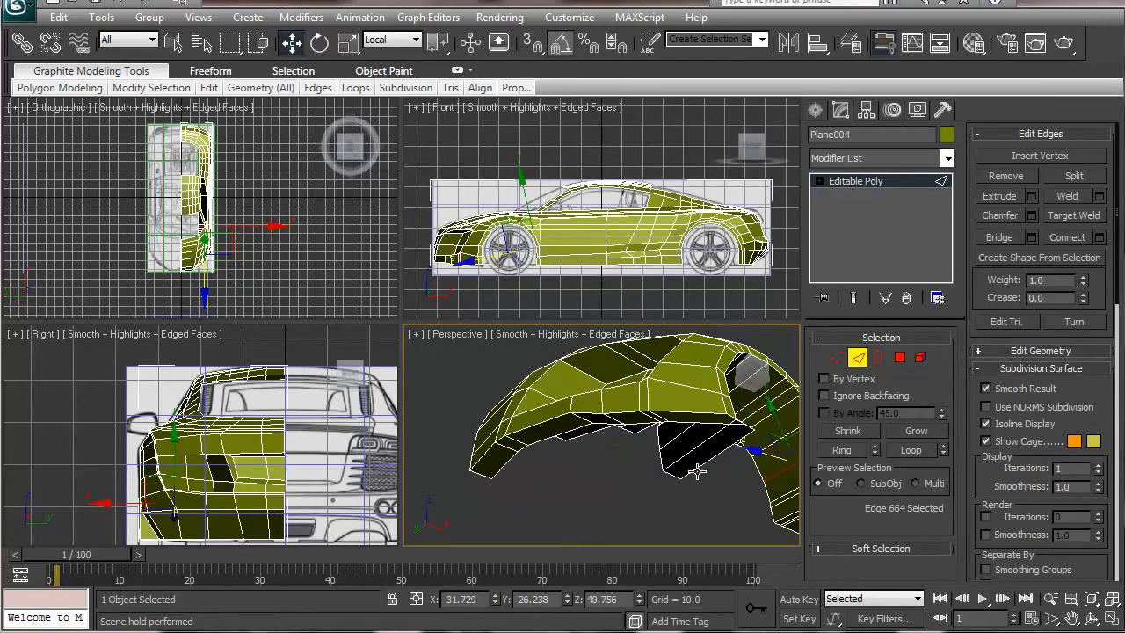
click(752, 476)
drag(753, 477, 723, 466)
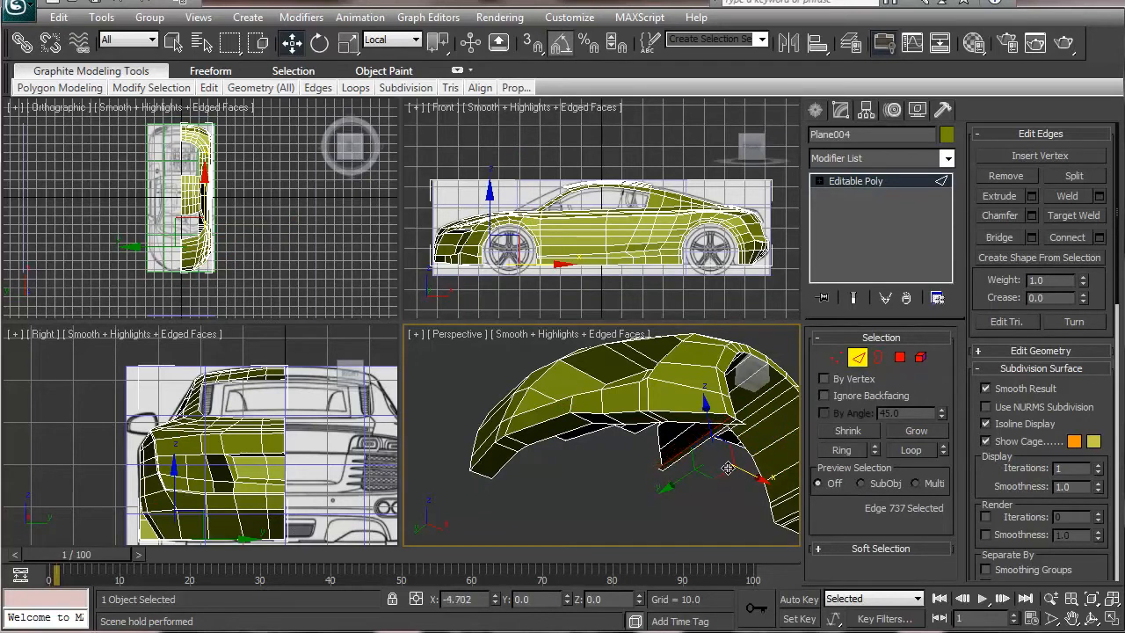
scroll(672, 467, up, 4)
middle_drag(672, 468, 644, 462)
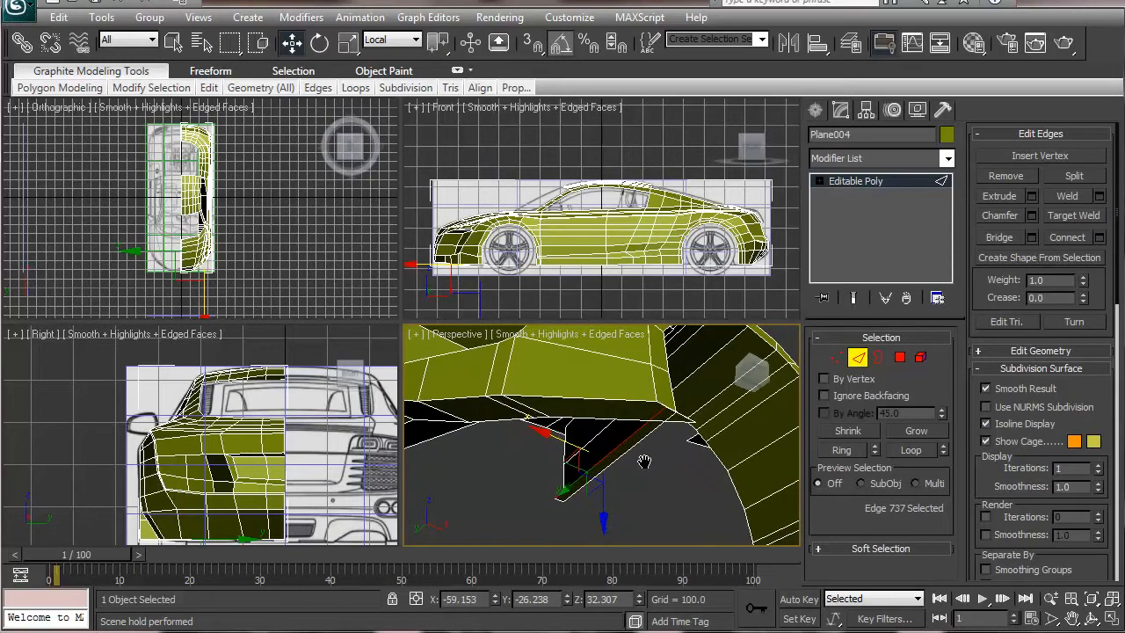
click(831, 361)
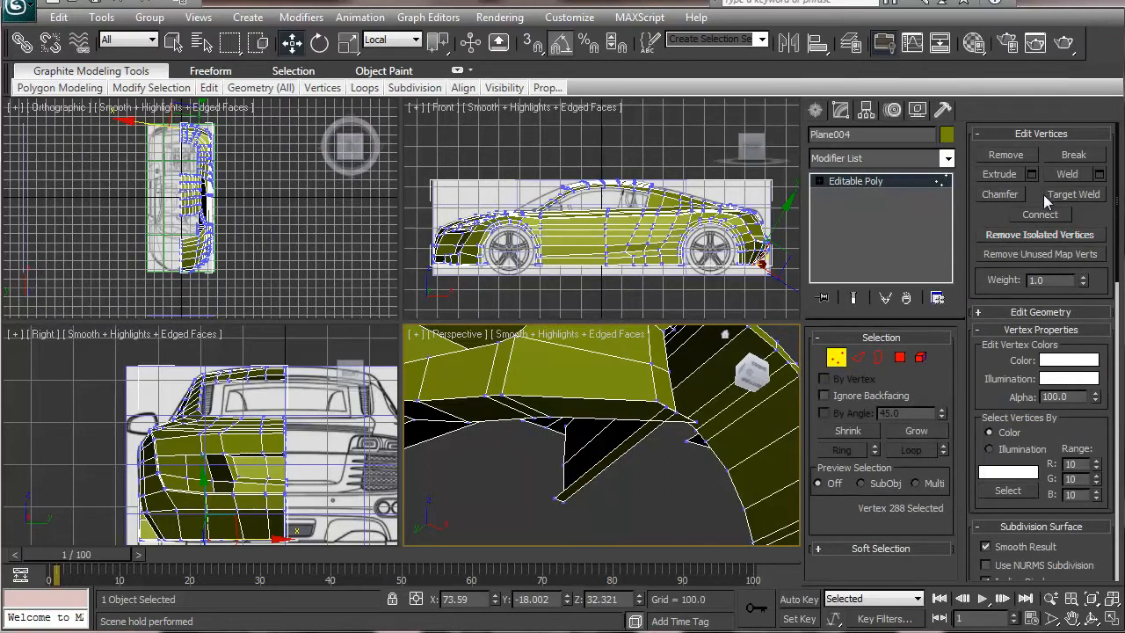
click(1080, 195)
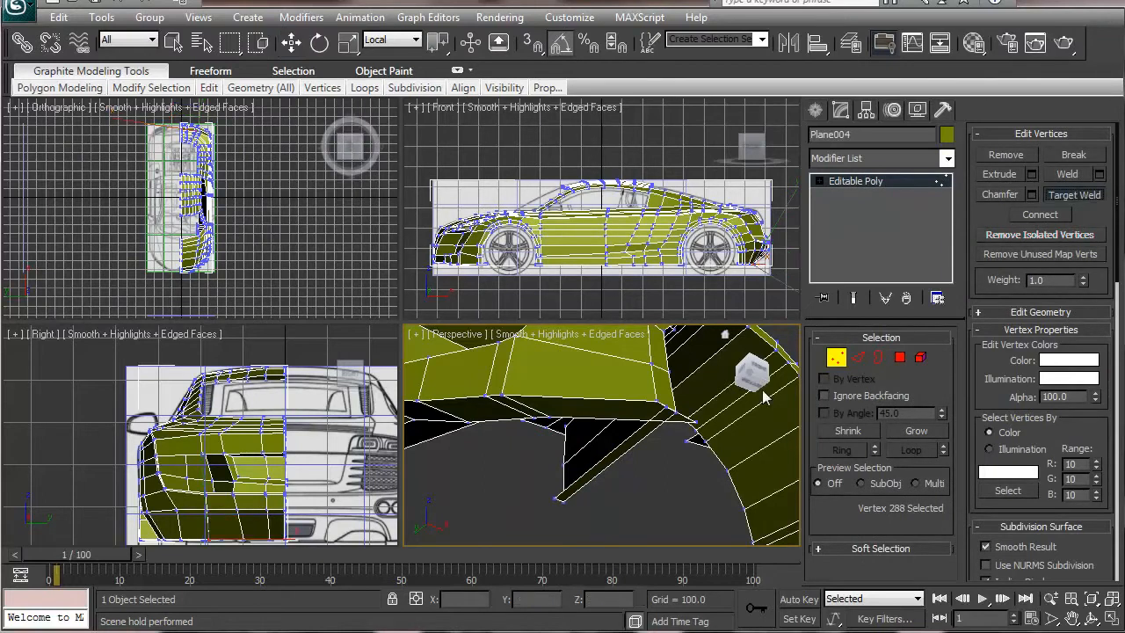
click(669, 406)
alt+middle_drag(665, 456, 626, 438)
scroll(626, 439, up, 4)
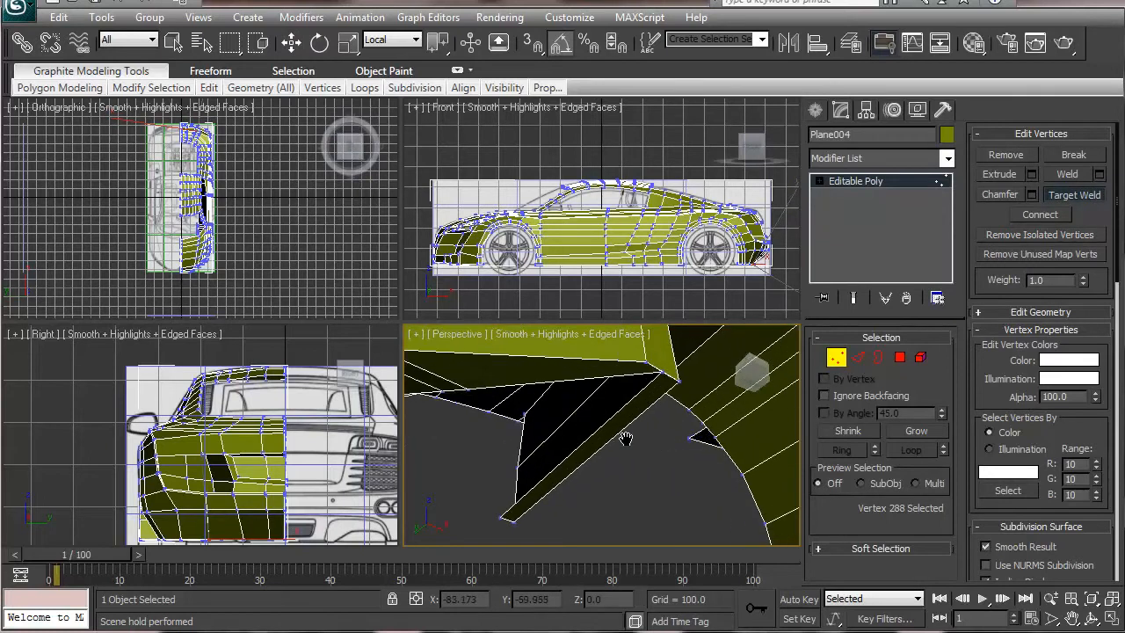
key(w)
- Move the inner corner vertex where the bumper lip meets the front arch to about X -59.49, Y -32.62, using the Working coordinate system
click(674, 362)
click(677, 364)
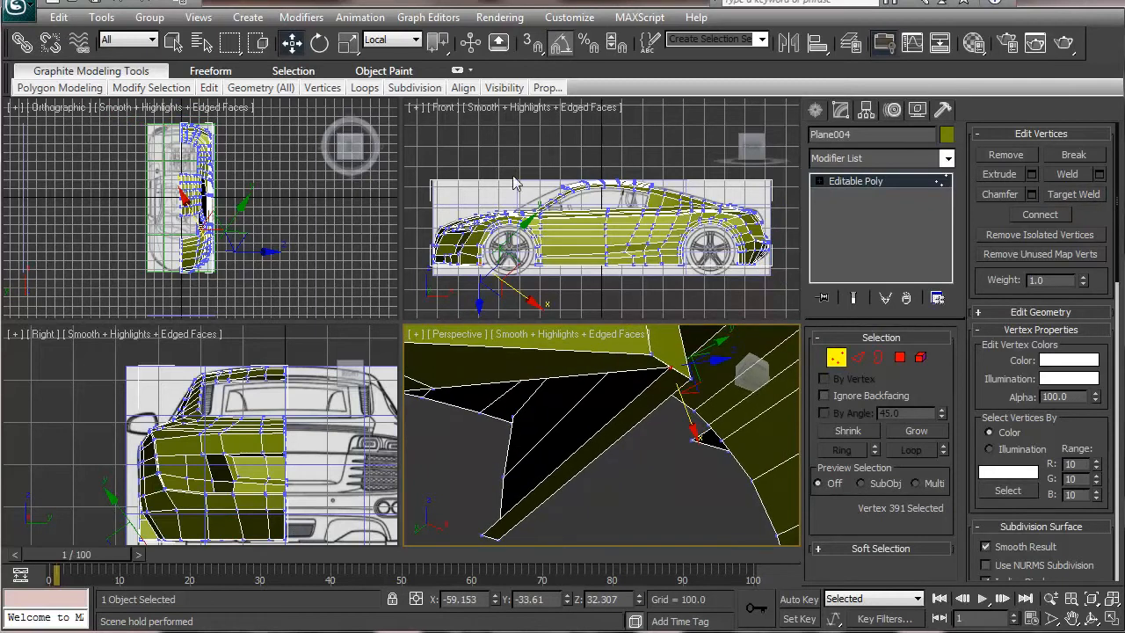
click(392, 39)
click(386, 134)
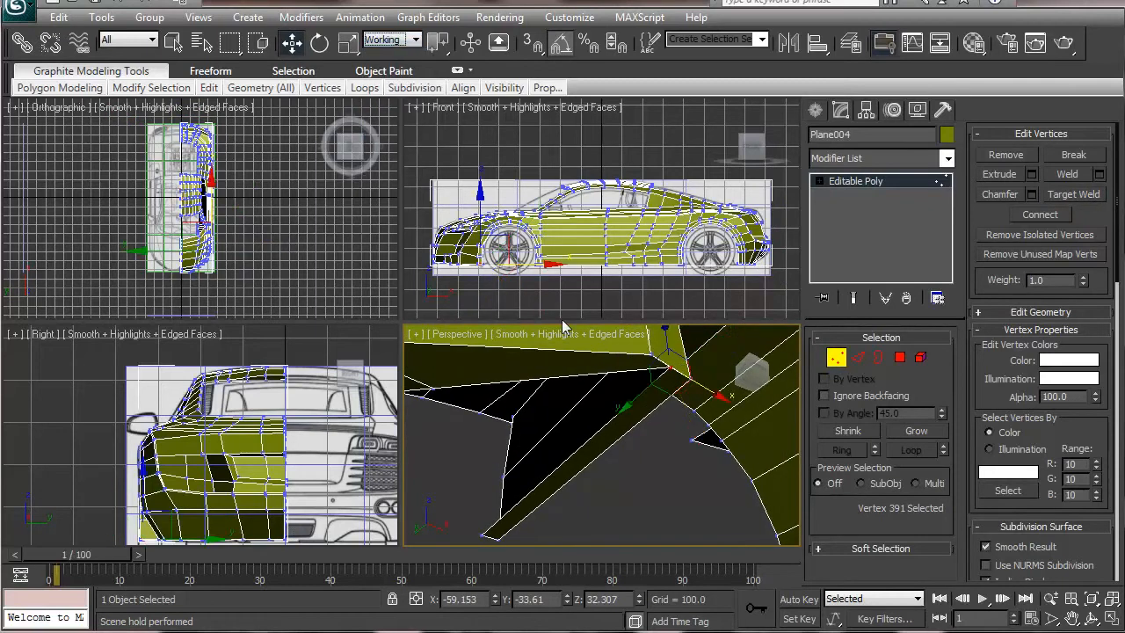
drag(672, 369, 603, 427)
drag(703, 410, 624, 402)
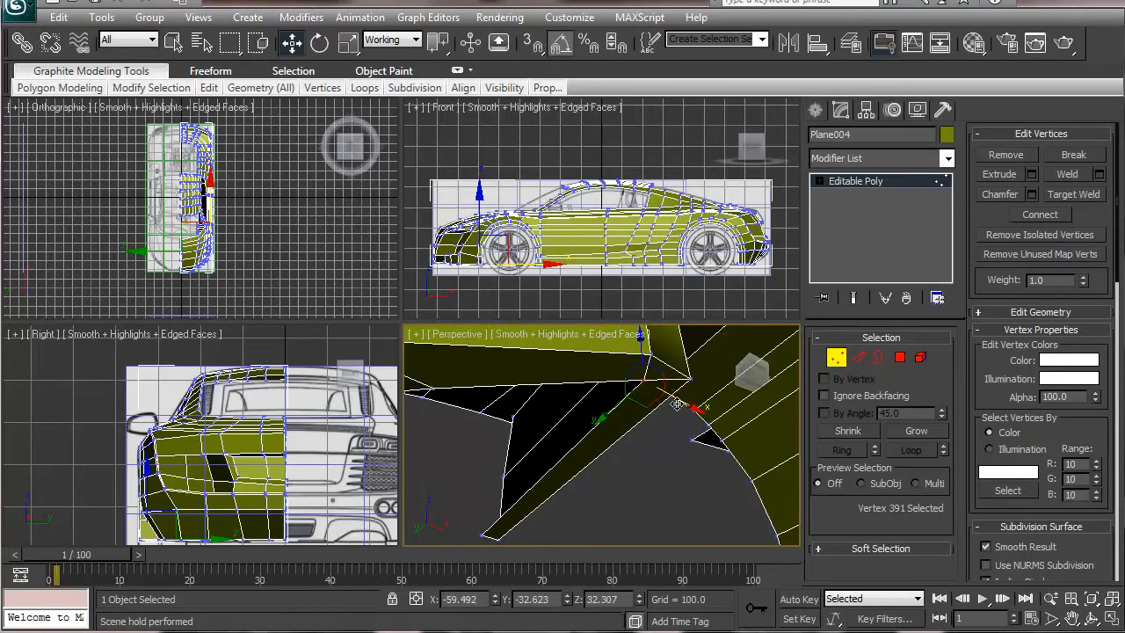
alt+middle_drag(686, 463, 675, 448)
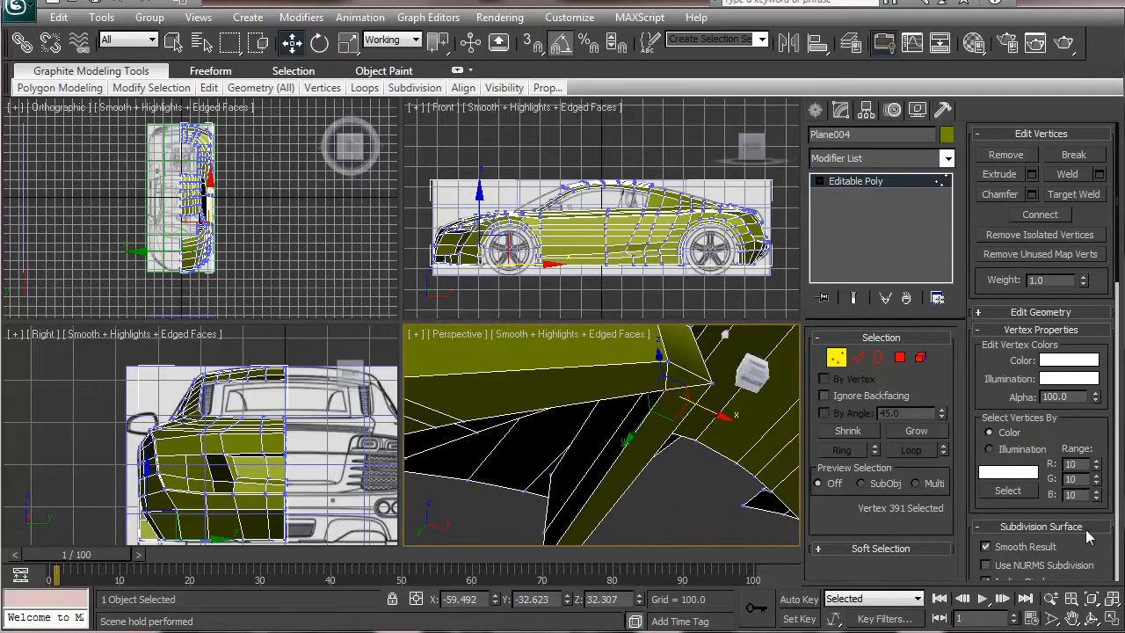
click(1017, 331)
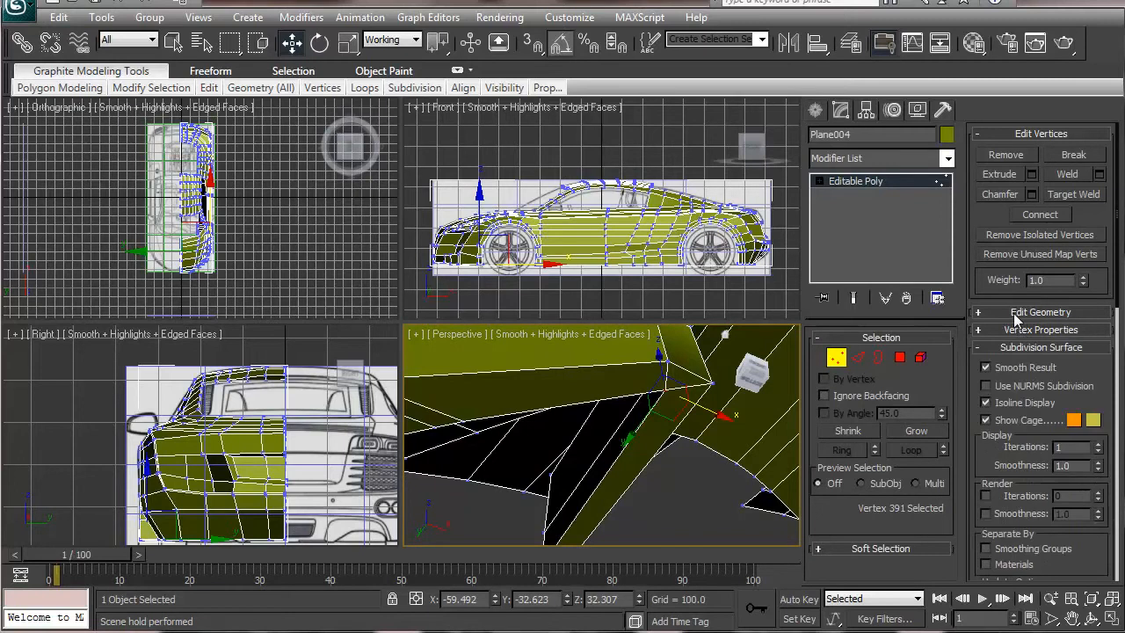
click(1013, 313)
click(1068, 374)
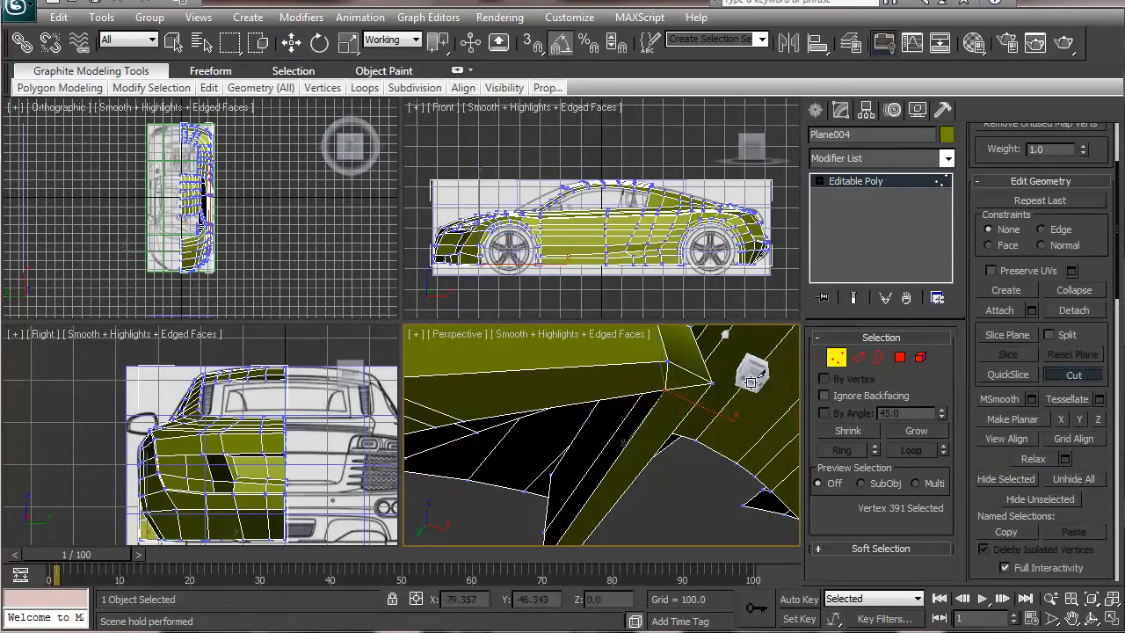
click(666, 390)
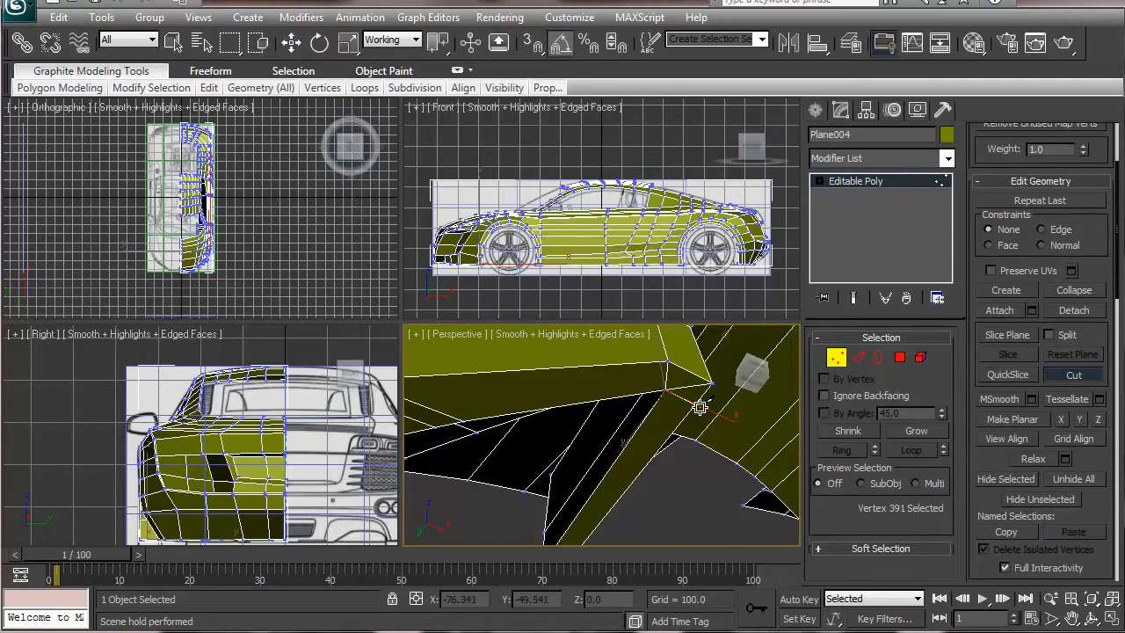
right_click(700, 407)
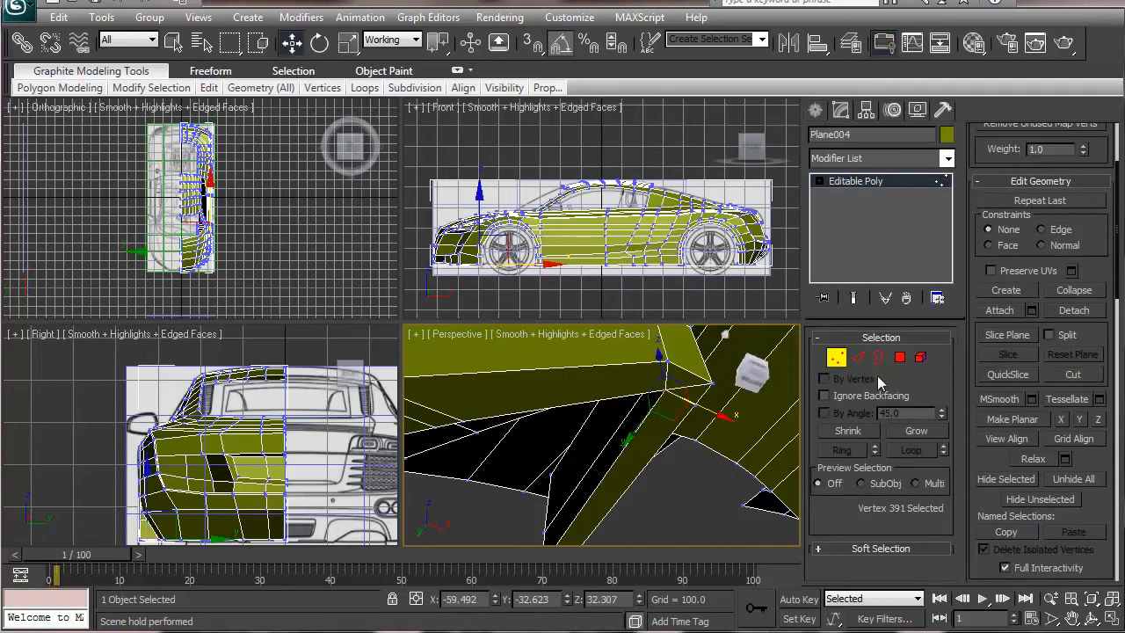
- Remove the short edge joining the moved corner vertex to the outer corner of the front wheel arch
click(858, 357)
click(693, 404)
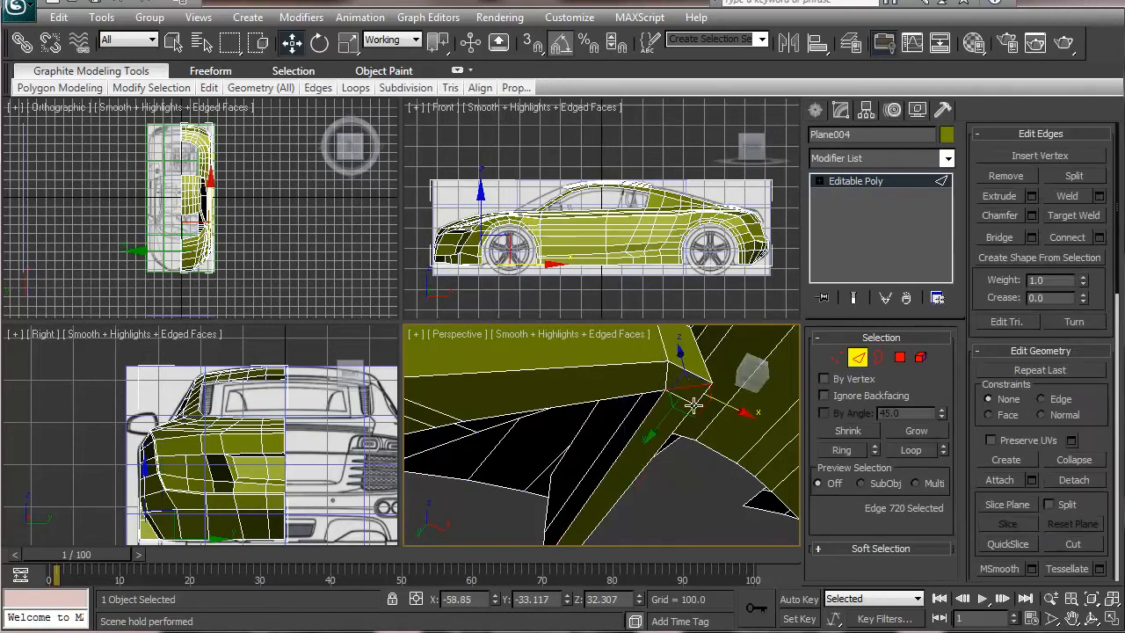
click(1005, 177)
alt+middle_drag(682, 427, 579, 465)
scroll(579, 465, down, 3)
scroll(610, 494, down, 3)
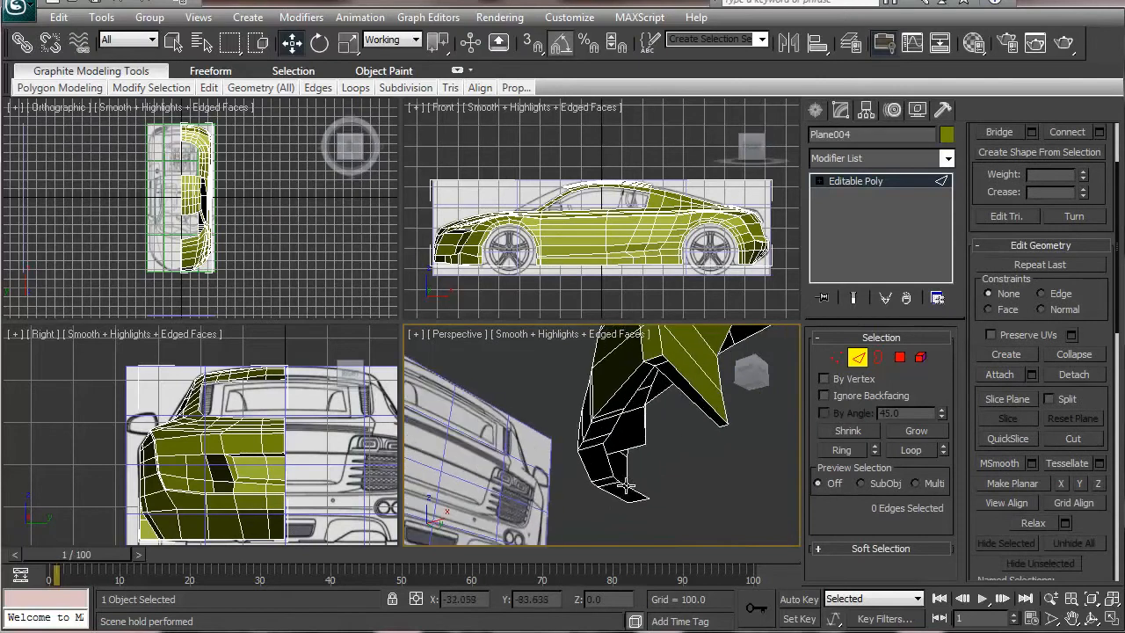
scroll(626, 486, up, 3)
alt+middle_drag(614, 500, 620, 502)
scroll(570, 460, down, 5)
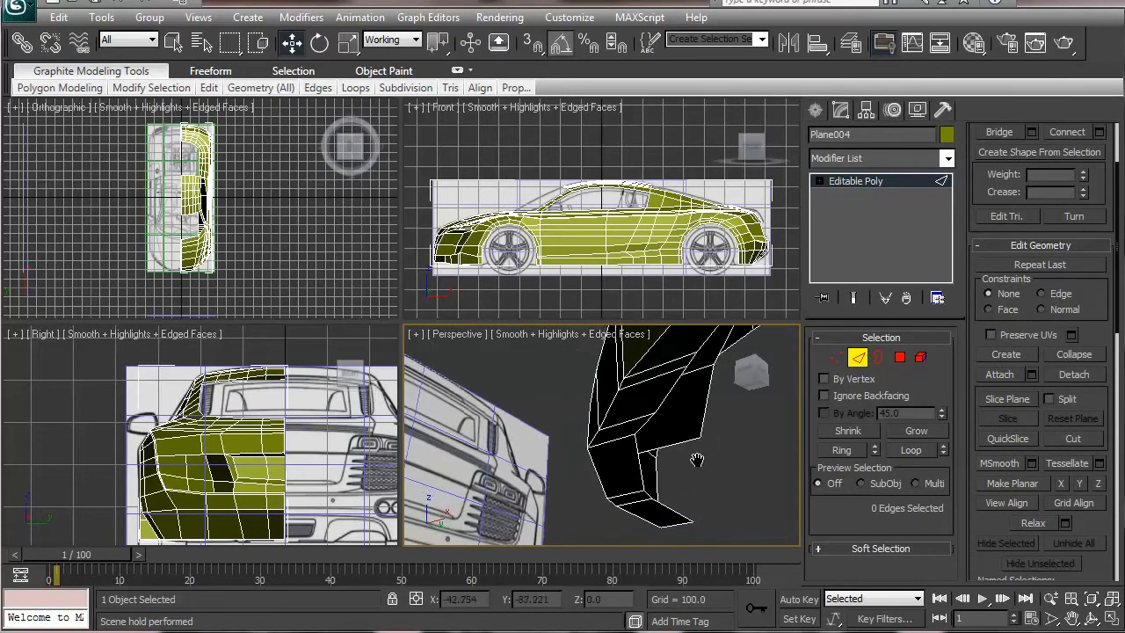
- Move the front bumper lip's inner vertex at the start of the curve to about X -73.31, Y -19.87 in the bottom view
alt+middle_drag(695, 460, 685, 373)
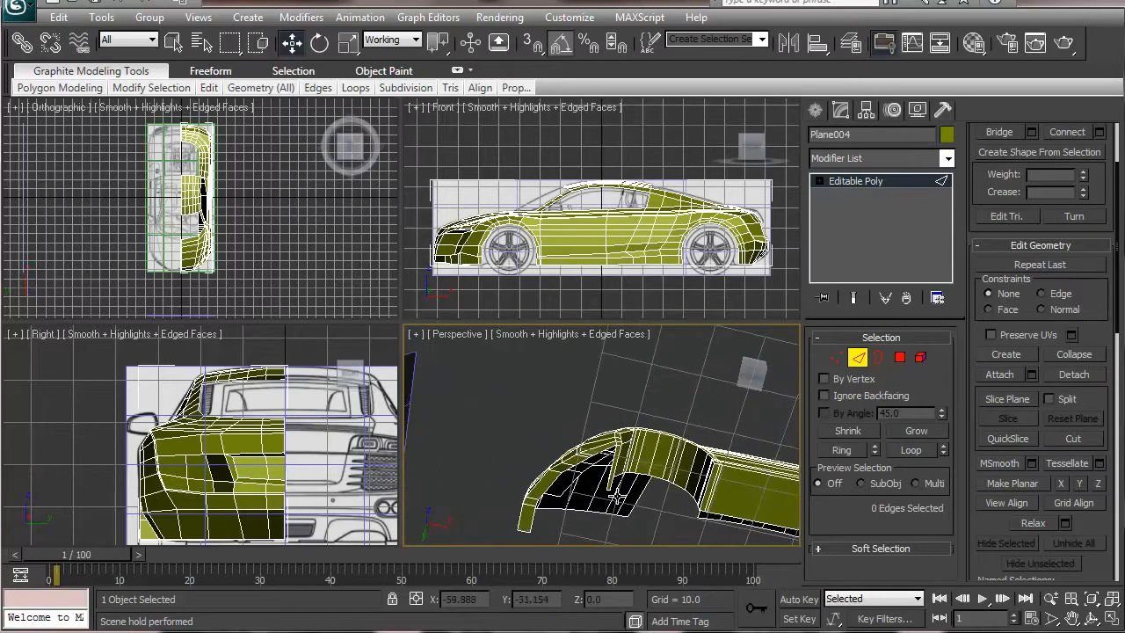
scroll(623, 495, up, 4)
middle_drag(623, 495, 648, 409)
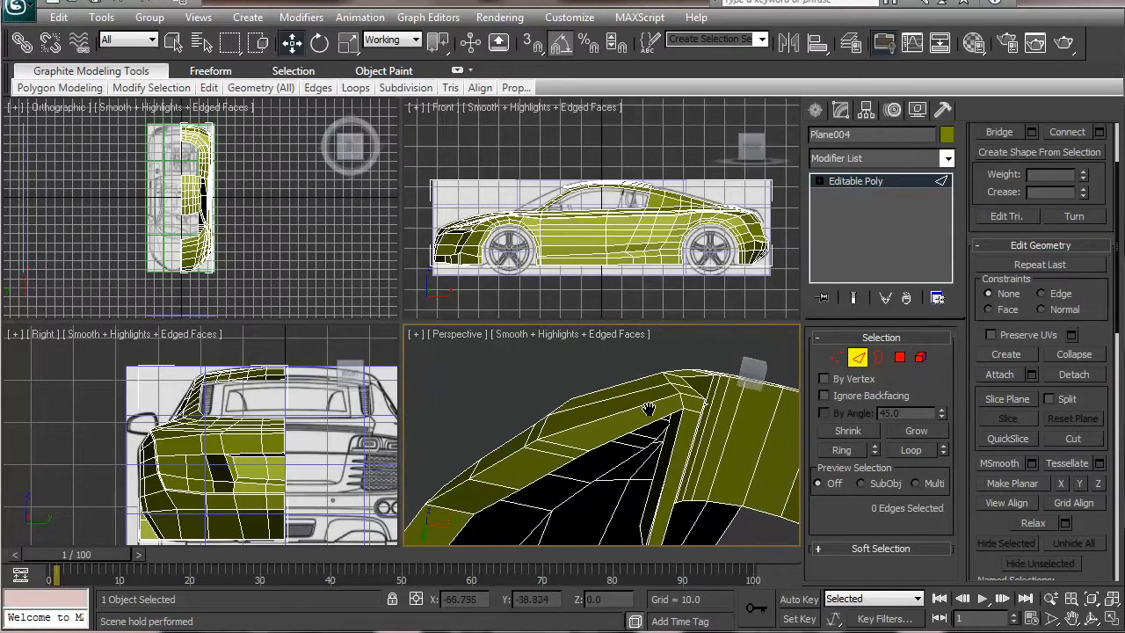
click(835, 358)
alt+middle_drag(532, 450, 546, 427)
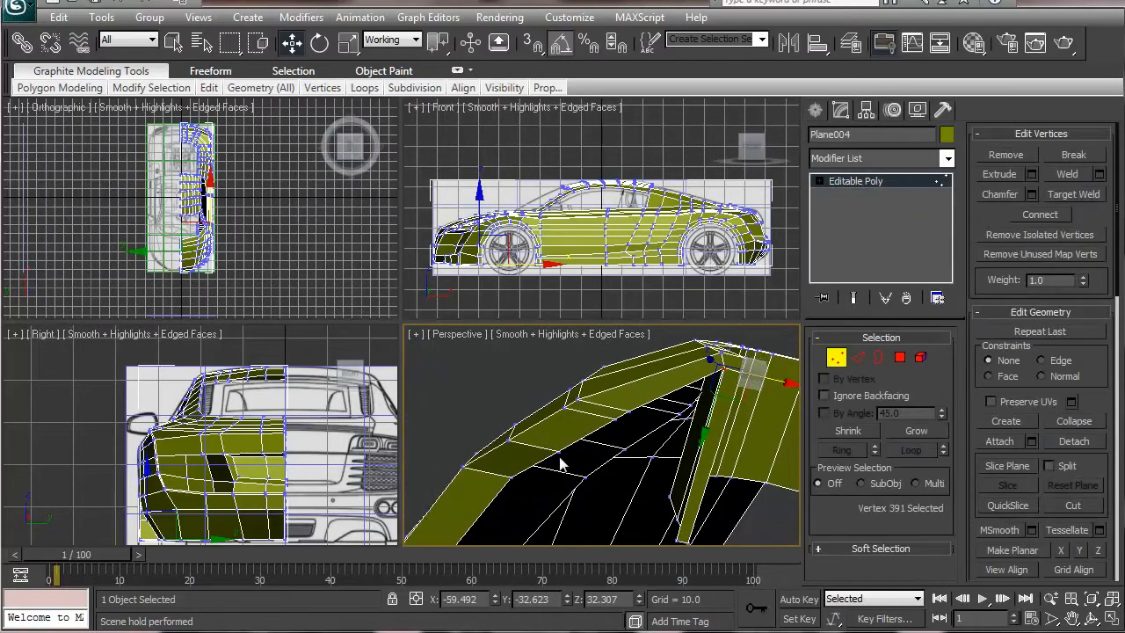
middle_drag(576, 207, 617, 184)
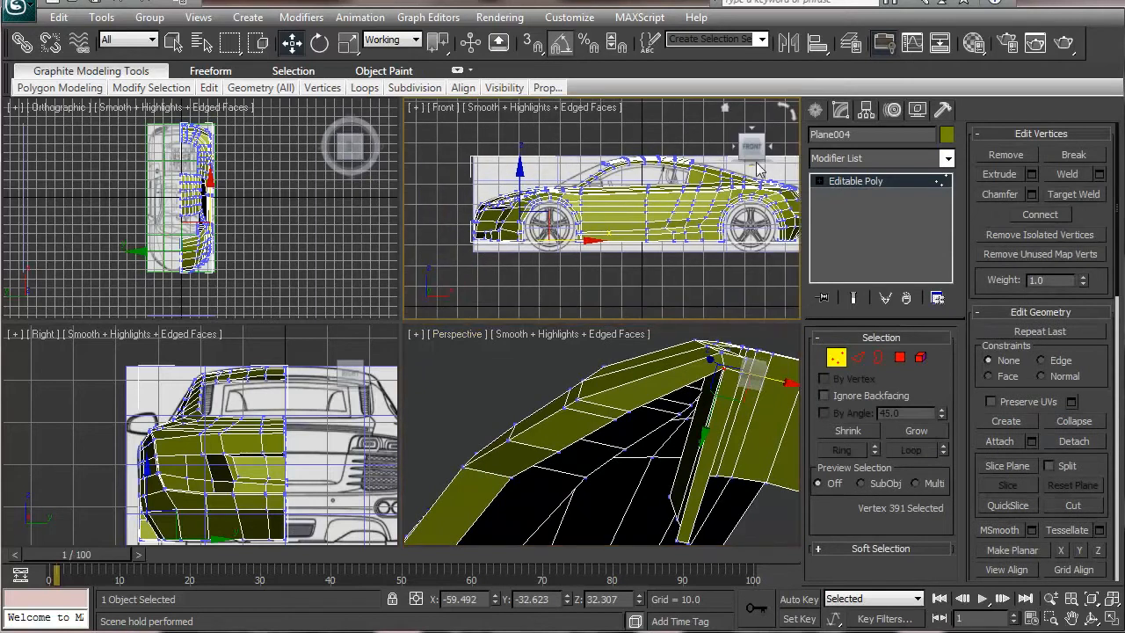
click(753, 171)
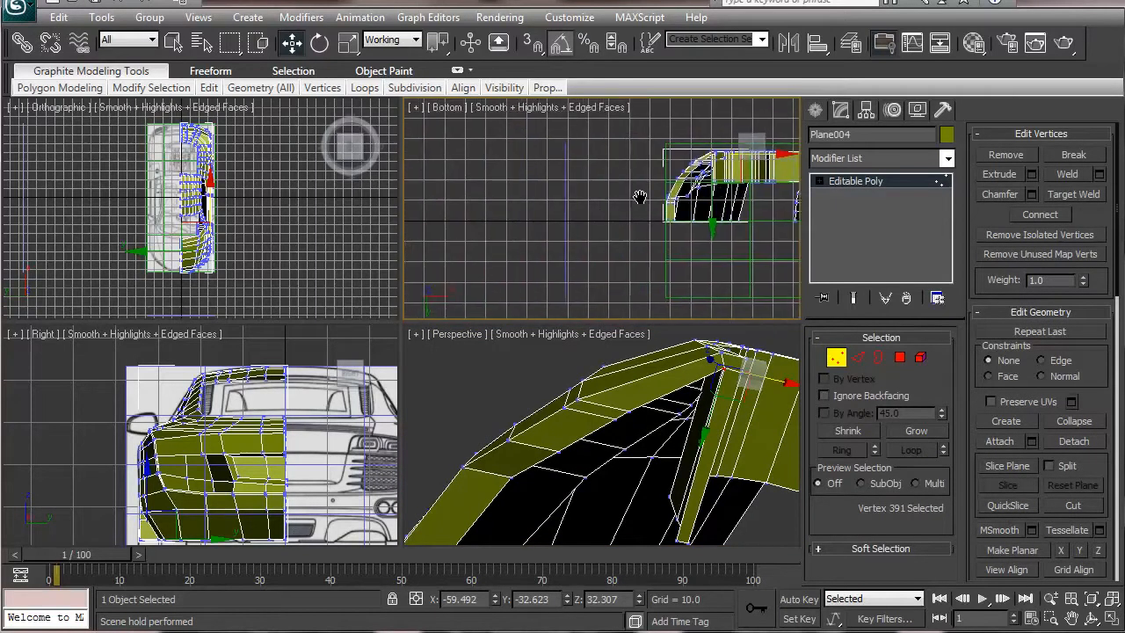
scroll(639, 197, up, 3)
middle_drag(640, 196, 661, 226)
scroll(546, 239, down, 4)
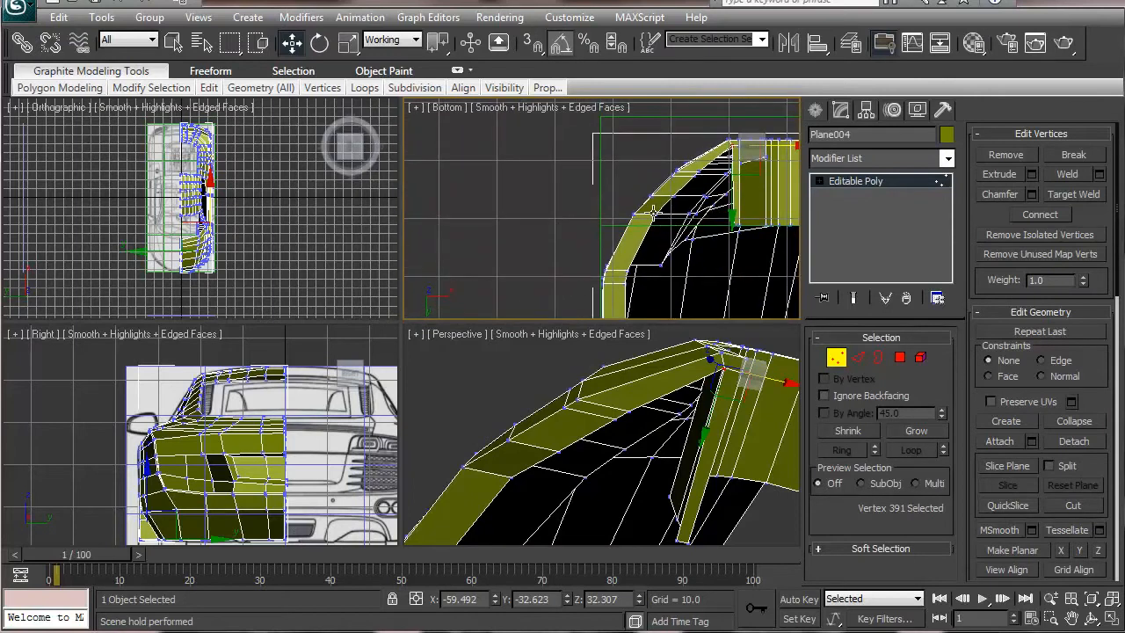
click(652, 209)
scroll(607, 221, up, 3)
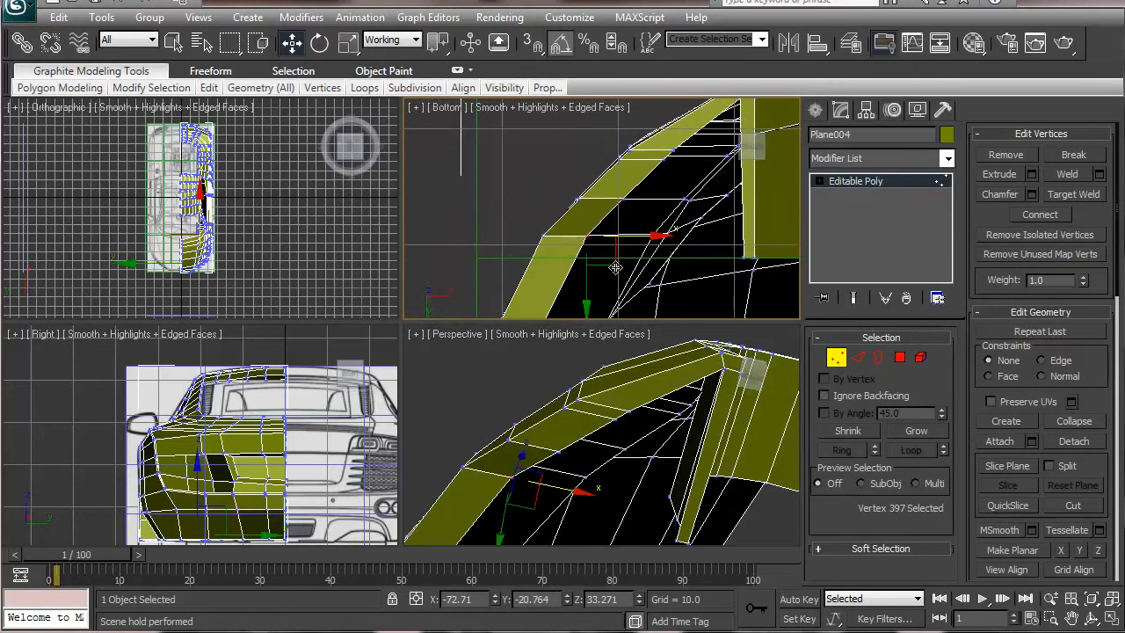
drag(608, 236, 602, 246)
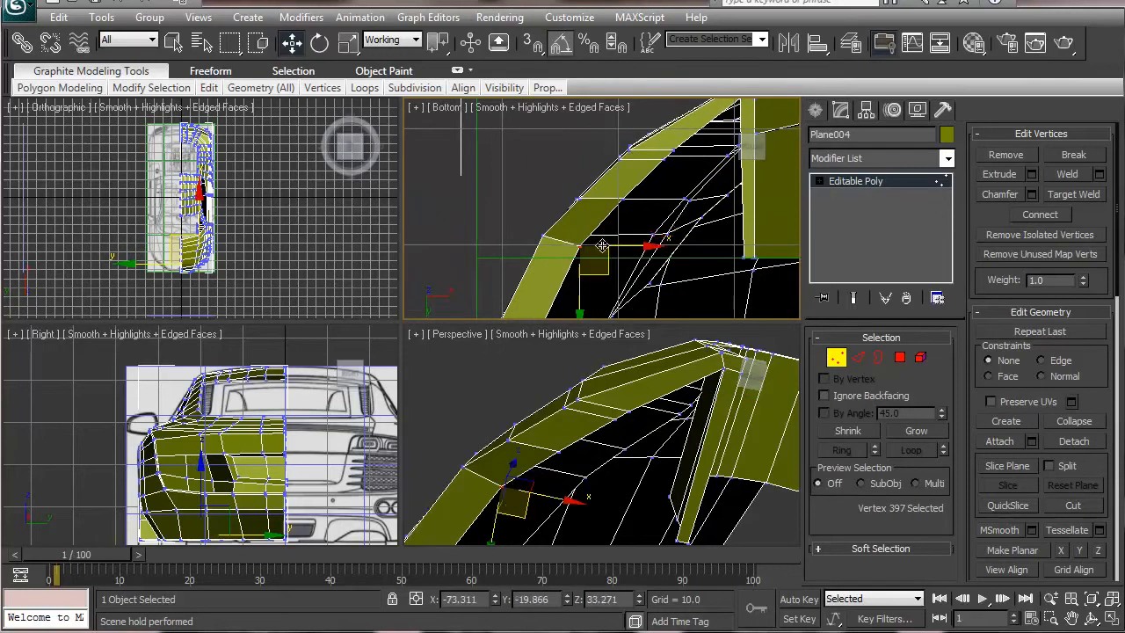
- Shift the next inner lip vertices toward the front arch to even the lip's width, ending near X -66.64, Y -26.90
click(621, 198)
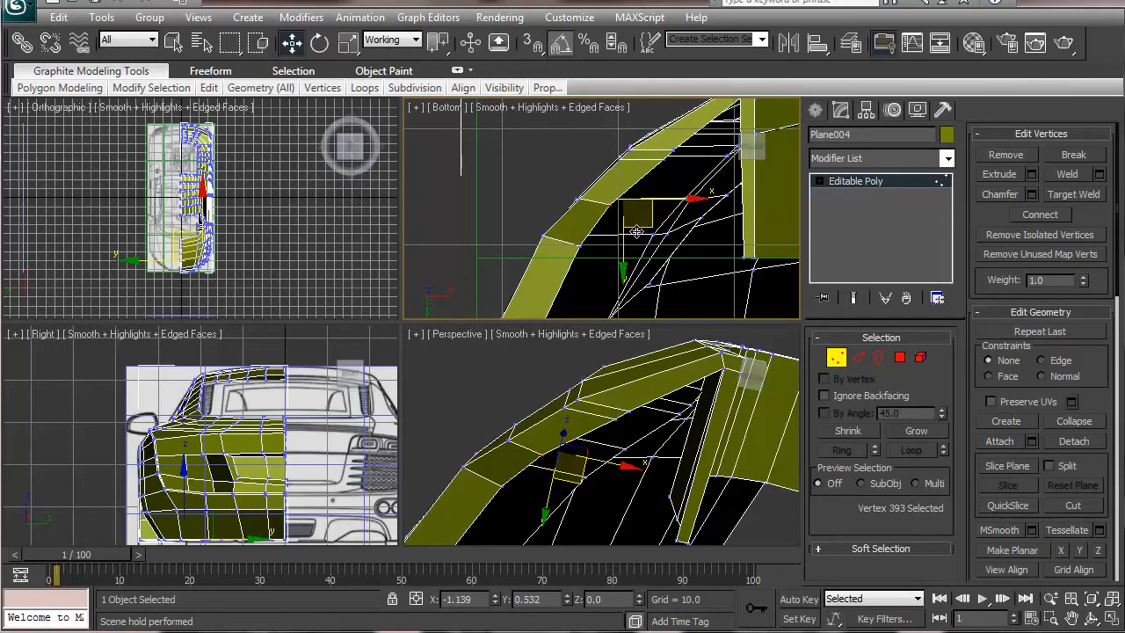
drag(648, 225, 641, 237)
click(663, 187)
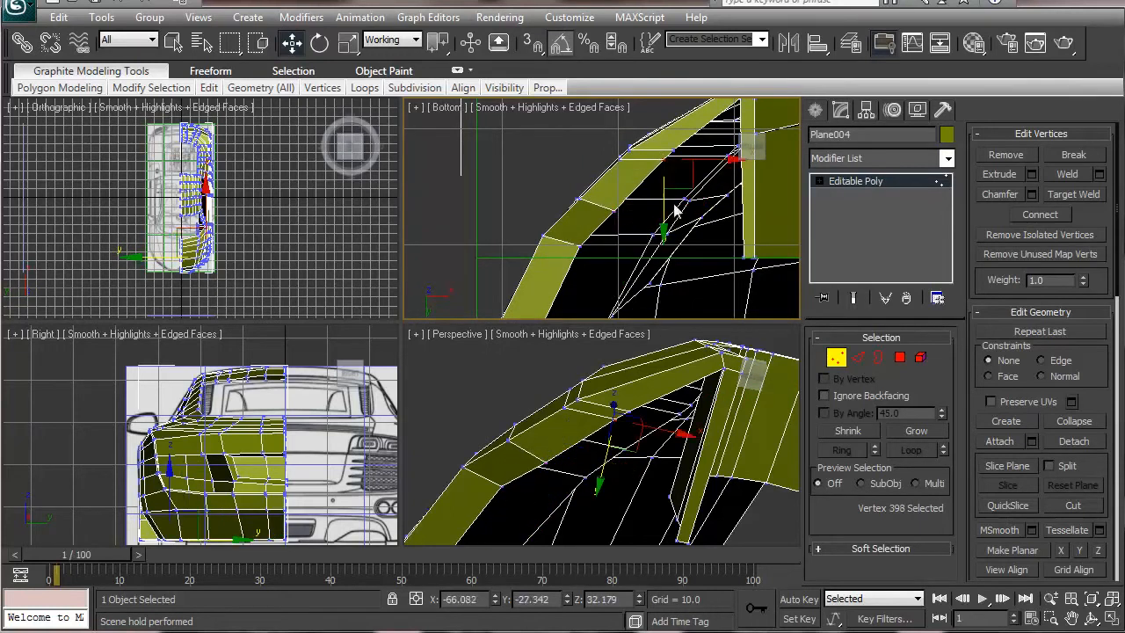
mouse_move(689, 183)
mouse_down()
mouse_move(671, 173)
mouse_move(686, 183)
mouse_move(674, 195)
mouse_up()
click(672, 150)
- Examine the car's side, the rear wheel arch and the rear bumper's bottom edge against the side blueprint
middle_drag(577, 482, 610, 542)
scroll(625, 405, up, 6)
alt+middle_drag(625, 411, 491, 439)
middle_drag(661, 235, 570, 232)
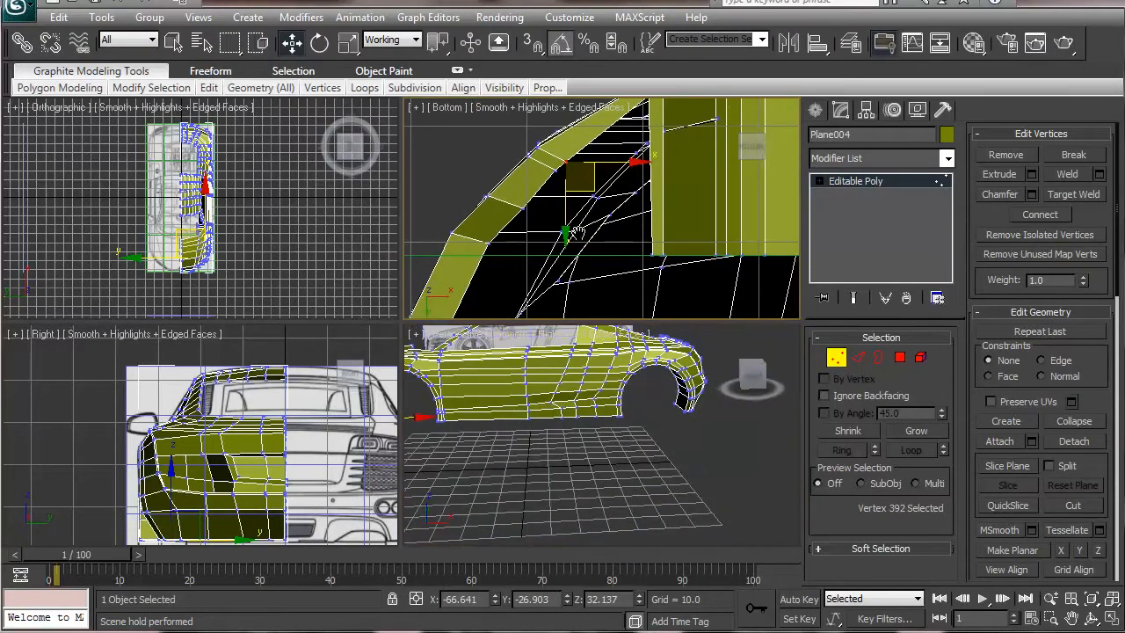
click(749, 127)
middle_drag(689, 220, 427, 221)
middle_drag(628, 223, 470, 225)
mouse_move(757, 261)
middle_down()
mouse_move(456, 262)
mouse_move(526, 262)
middle_up()
middle_drag(611, 260, 780, 261)
alt+middle_drag(549, 440, 659, 413)
middle_drag(697, 232, 440, 241)
middle_drag(754, 242, 538, 242)
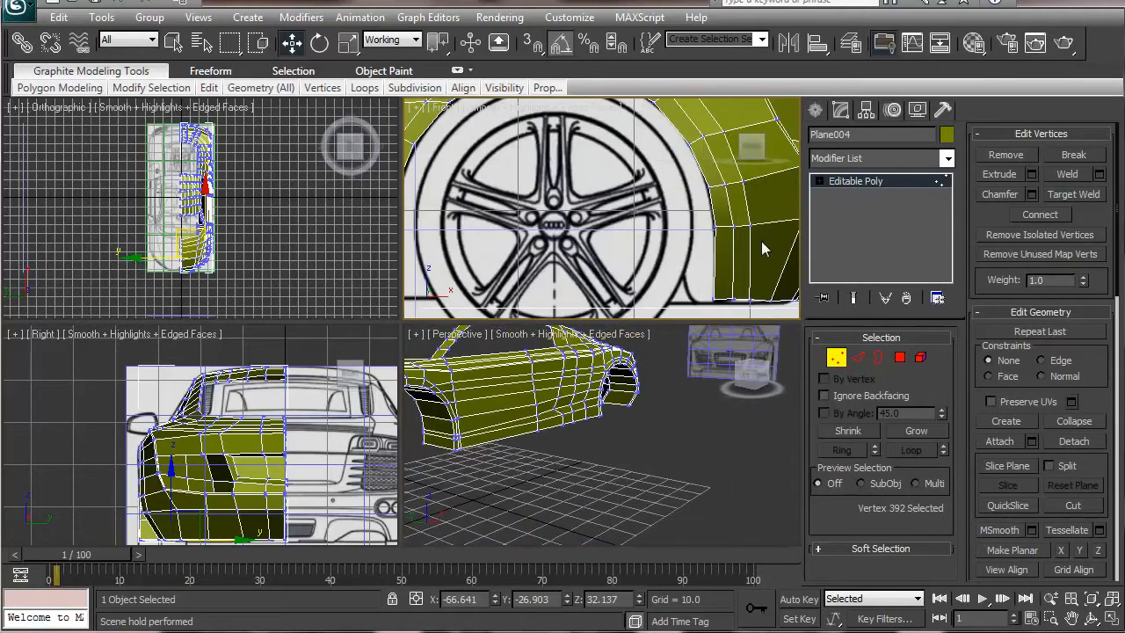
middle_drag(697, 283, 668, 244)
alt+middle_drag(628, 378, 694, 473)
scroll(605, 394, up, 3)
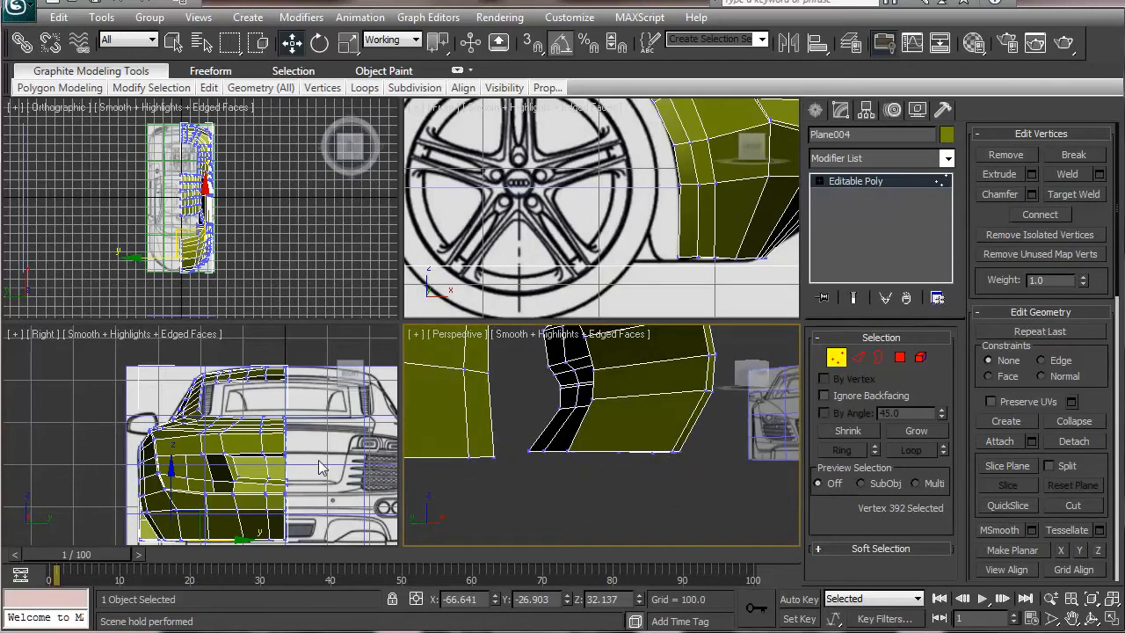
- Turn on See-Through display for the body mesh to compare the rear bumper's bottom with the blueprint
middle_drag(317, 461, 339, 413)
scroll(339, 413, up, 2)
click(917, 109)
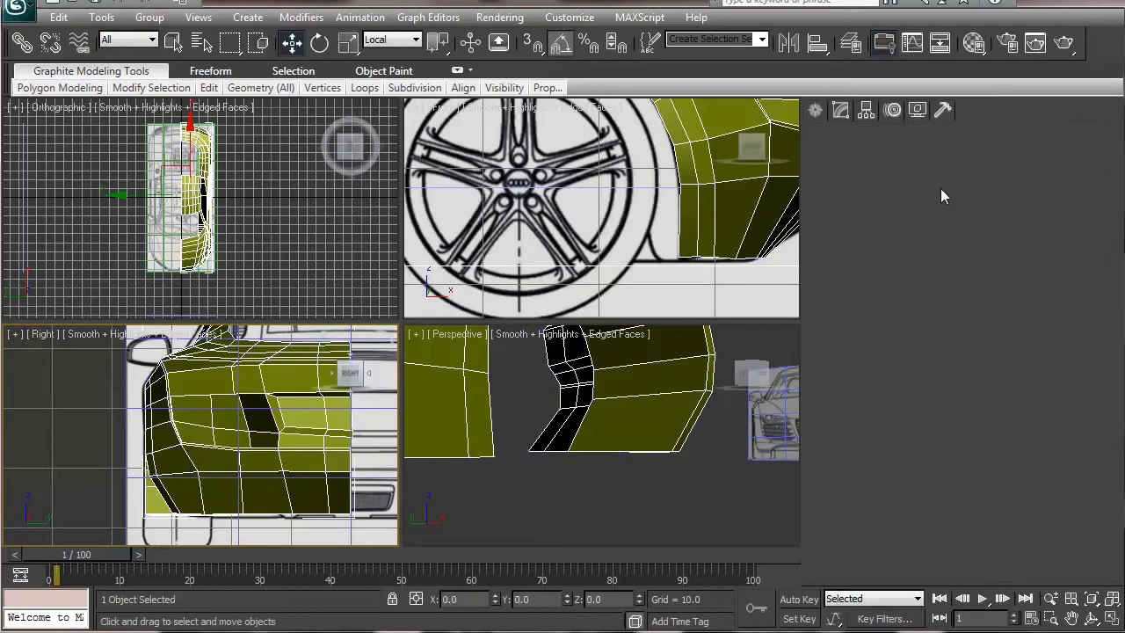
click(1026, 485)
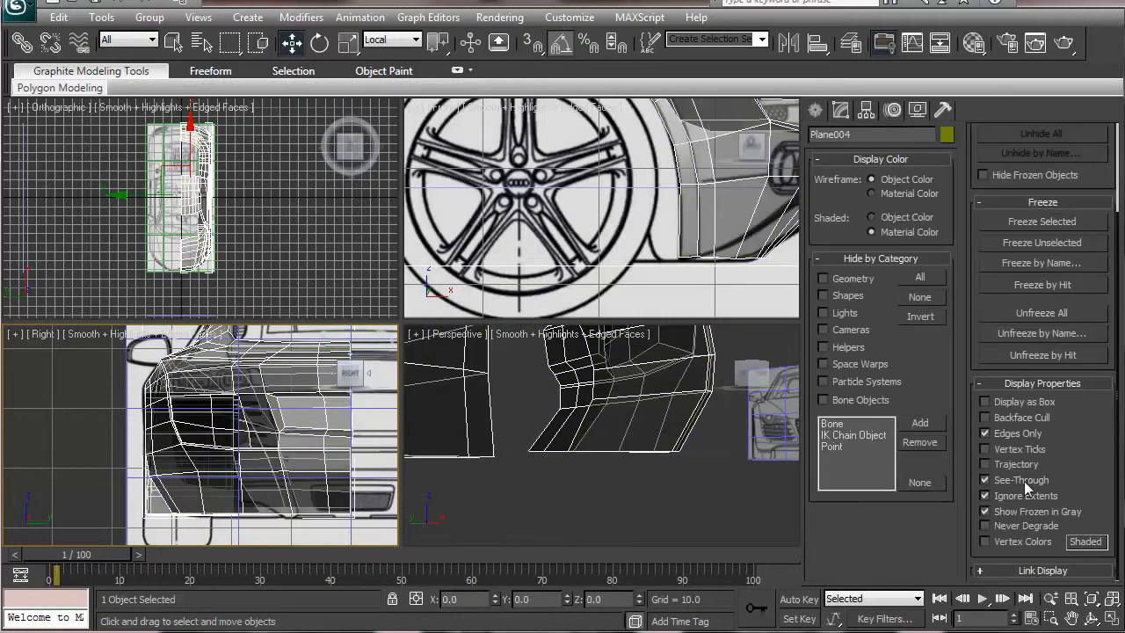
scroll(200, 375, up, 3)
middle_drag(199, 376, 204, 489)
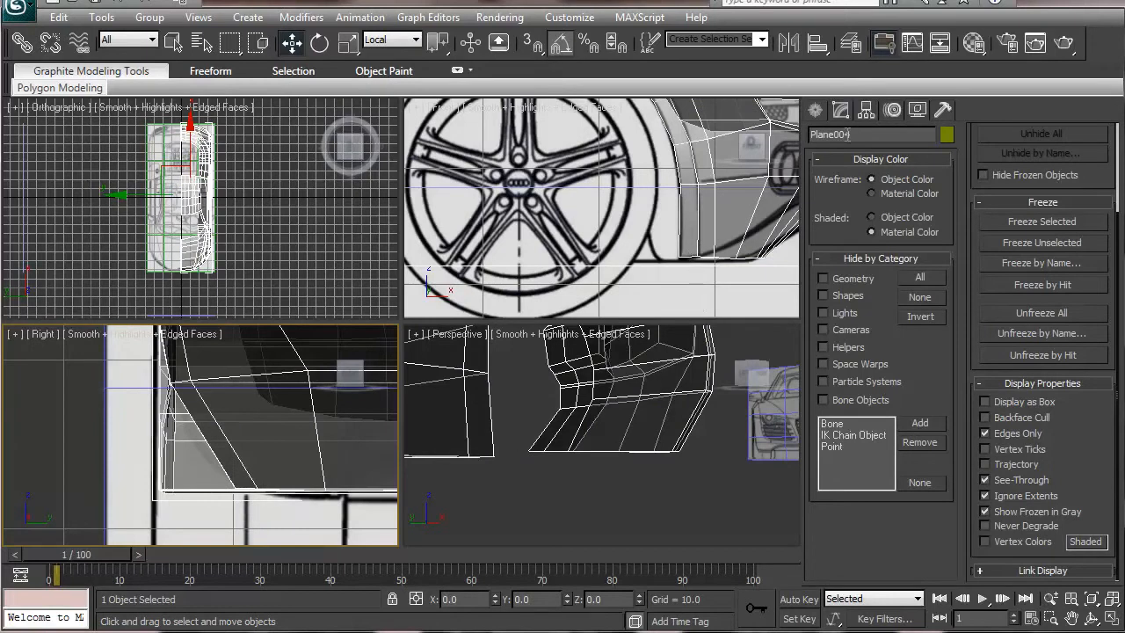
- Switch the mesh to edge editing and select the rear bumper's bottom edge next to the rear wheel arch
click(840, 109)
click(856, 361)
click(688, 257)
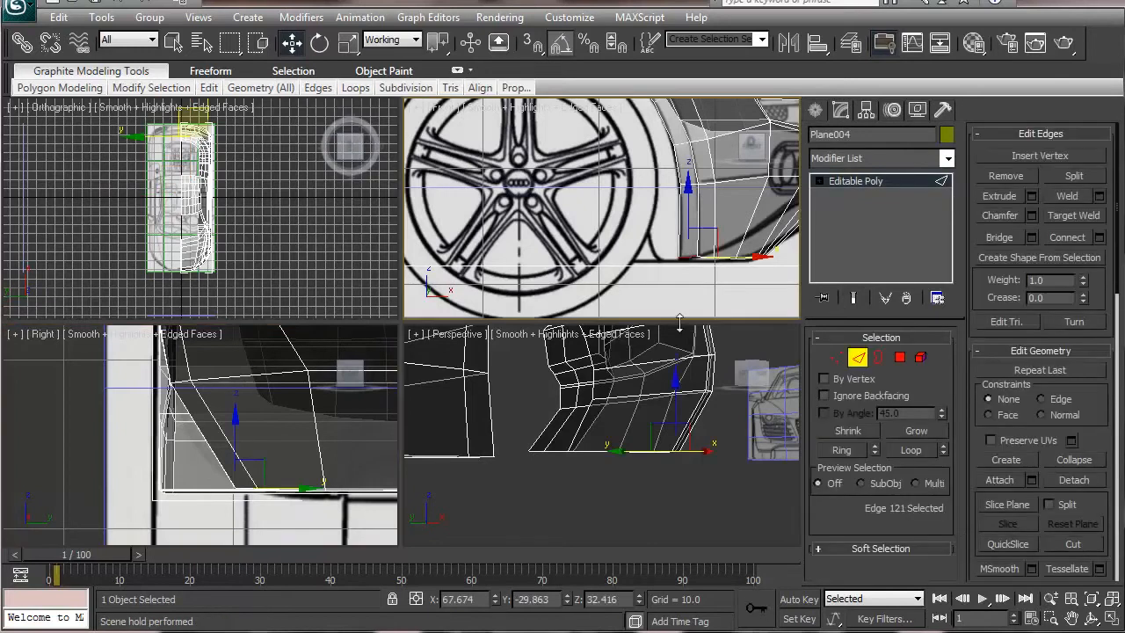
alt+middle_drag(632, 452, 386, 350)
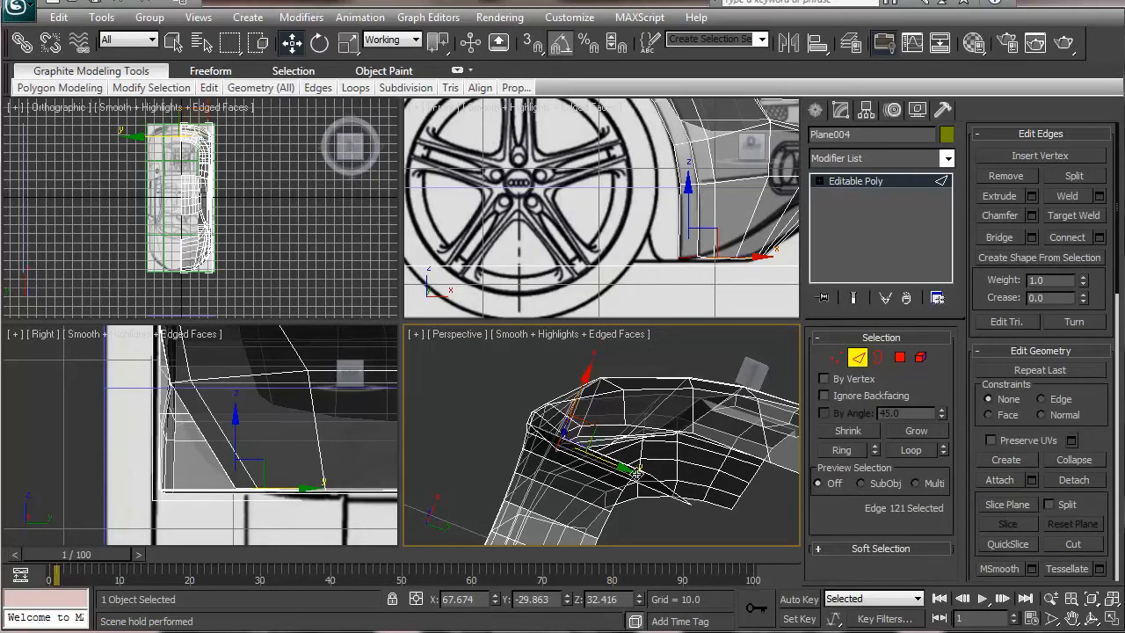
scroll(593, 449, down, 2)
scroll(593, 449, up, 5)
scroll(576, 455, down, 2)
alt+middle_drag(575, 452, 614, 472)
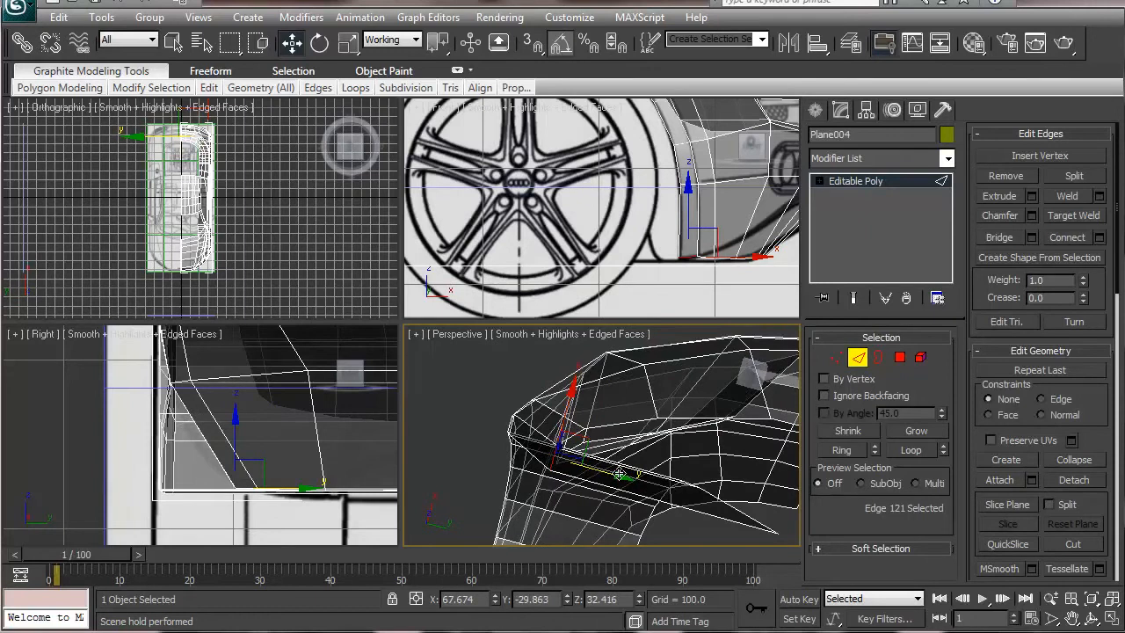
- Try to extrude the rear bumper's bottom edge next to the arch inward, and undo it
click(584, 461)
drag(611, 410, 613, 378)
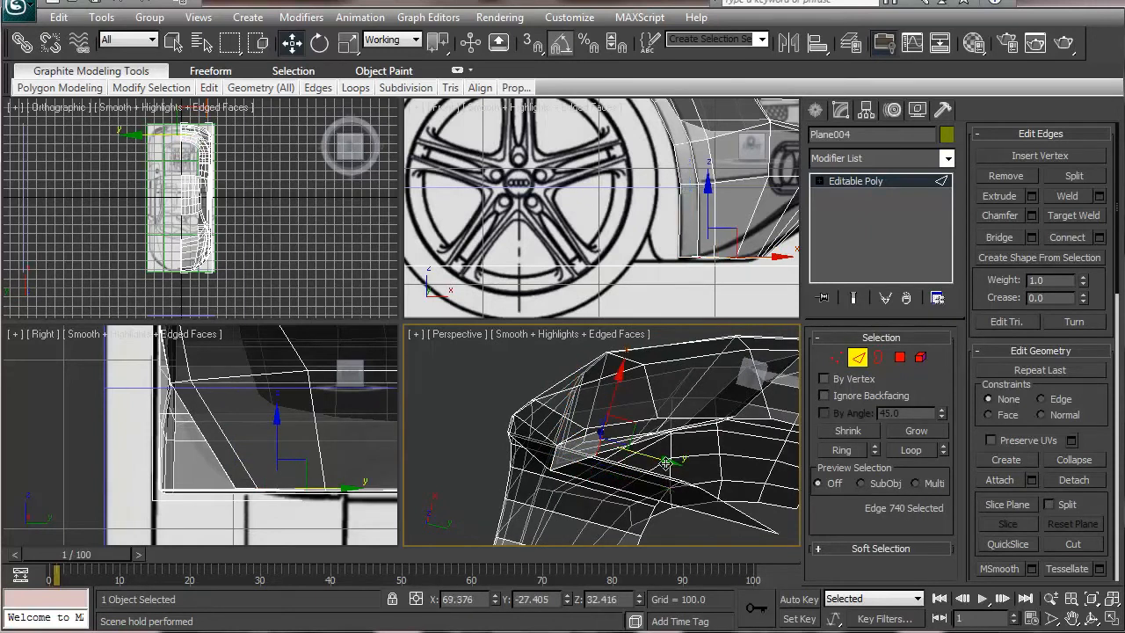
key(ctrl+z)
- Select the six edges along the rear bumper's bottom, from the wheel arch to the car's centre line
click(585, 449)
click(592, 430)
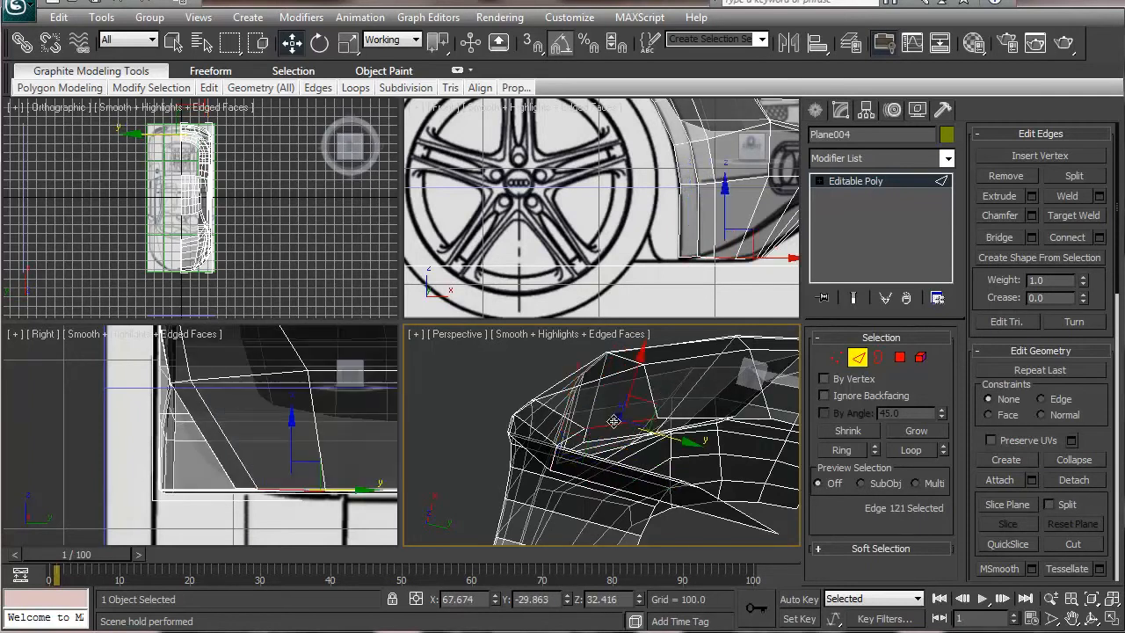
double_click(573, 437)
click(629, 433)
click(594, 429)
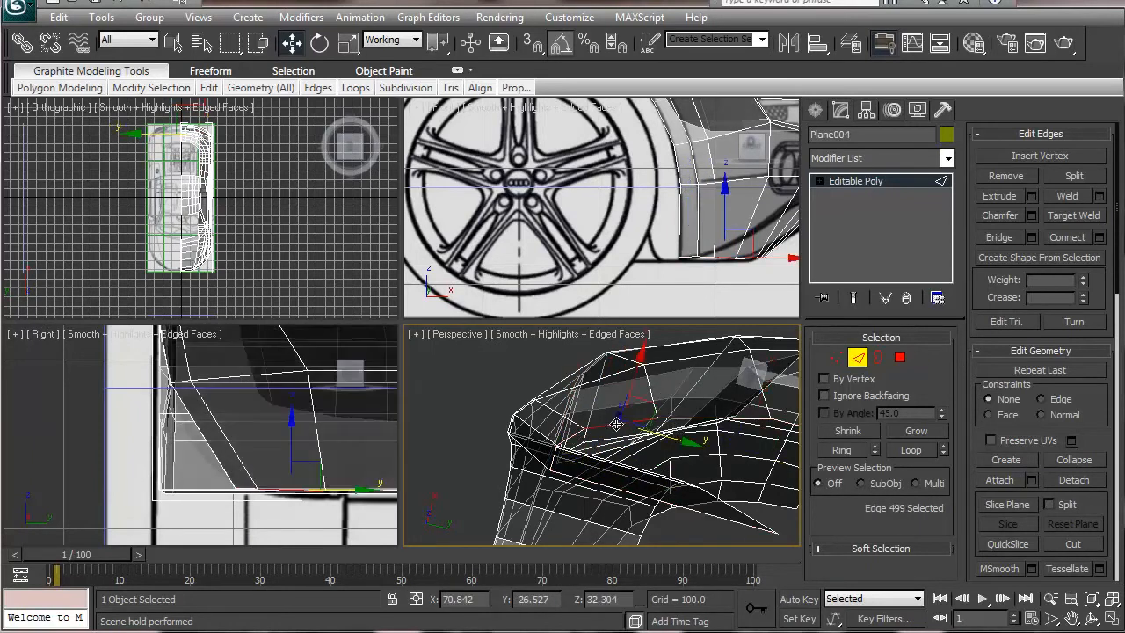
ctrl+click(566, 433)
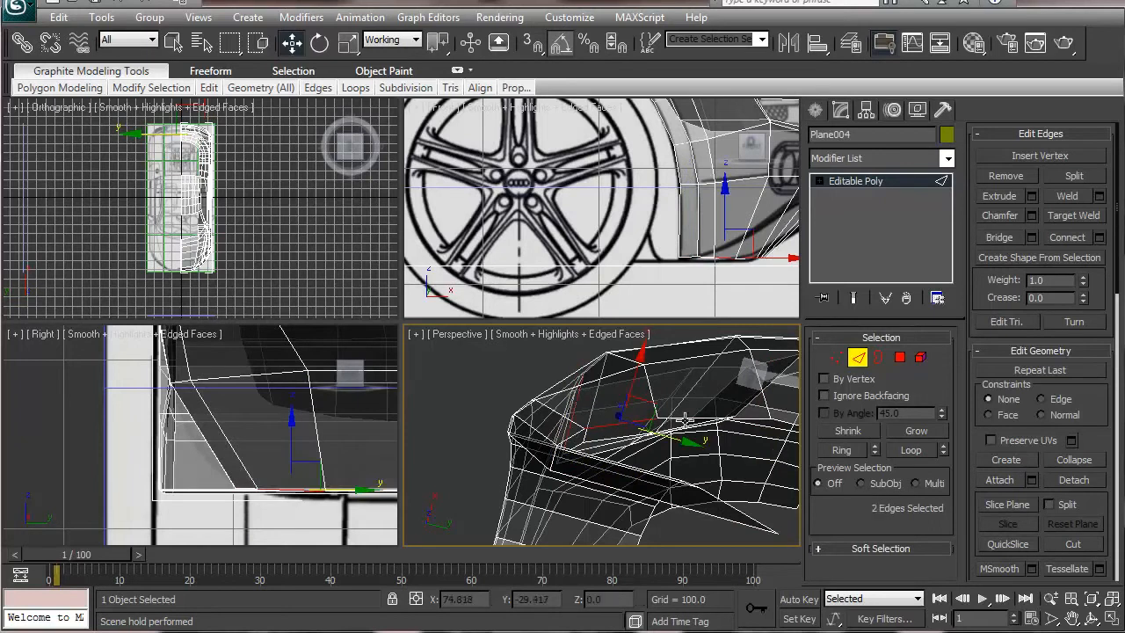
click(579, 430)
ctrl+click(625, 423)
ctrl+click(687, 420)
middle_drag(710, 431, 516, 433)
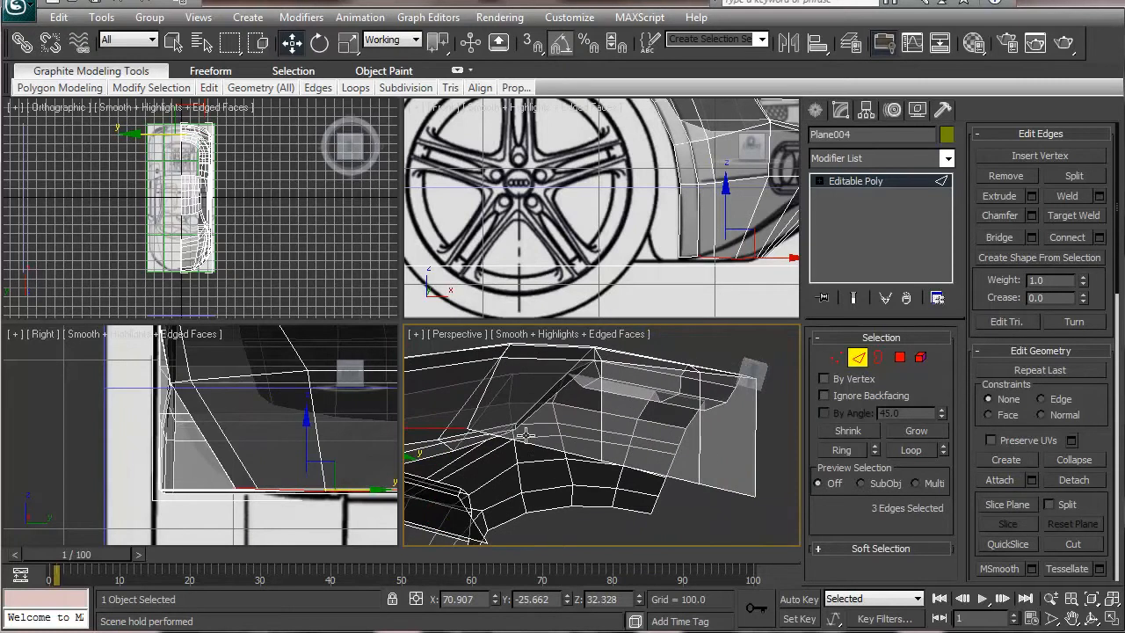
ctrl+click(621, 454)
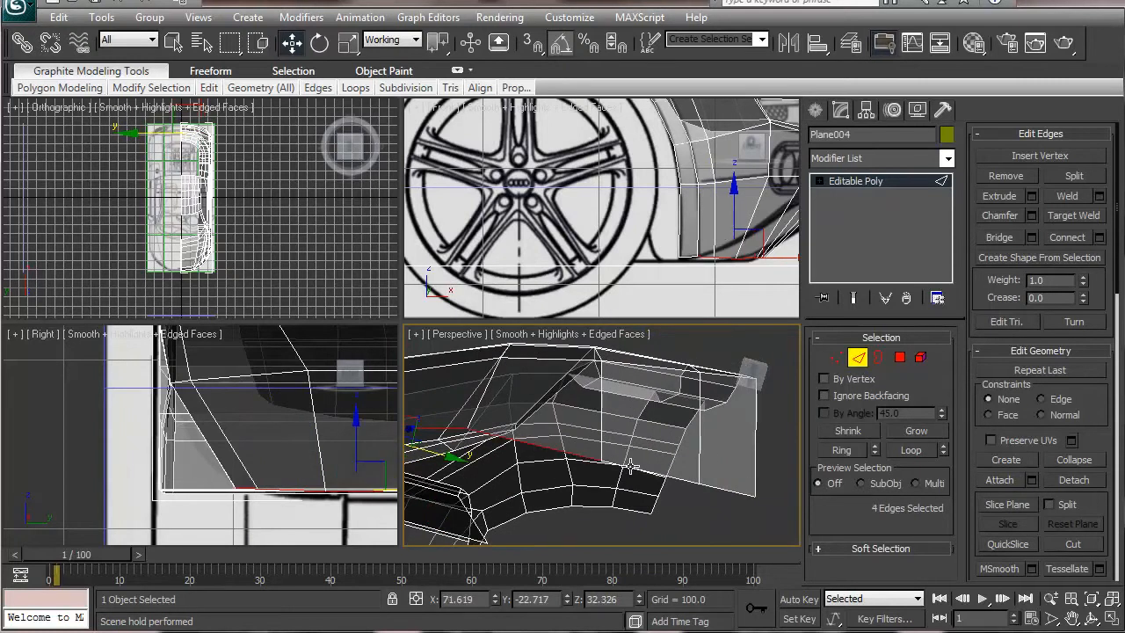
ctrl+click(630, 463)
ctrl+click(728, 479)
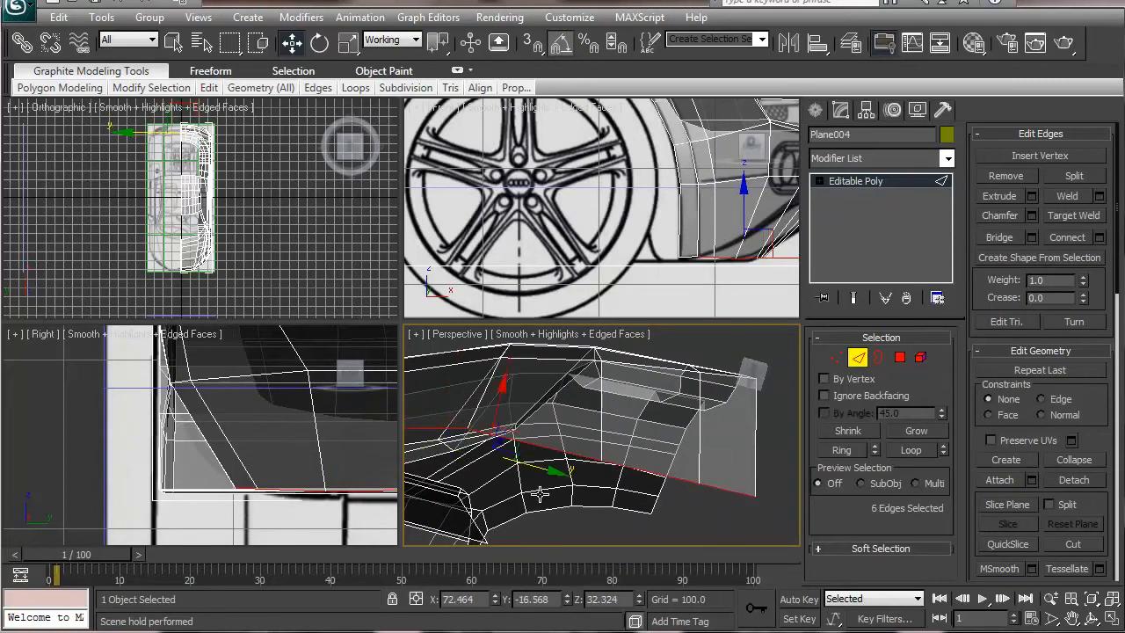
- Extrude the six selected rear bumper edges into a narrow lip, about -1.16 units along X
alt+middle_drag(727, 479, 633, 497)
scroll(604, 426, down, 3)
middle_drag(608, 430, 659, 404)
shift+click(671, 361)
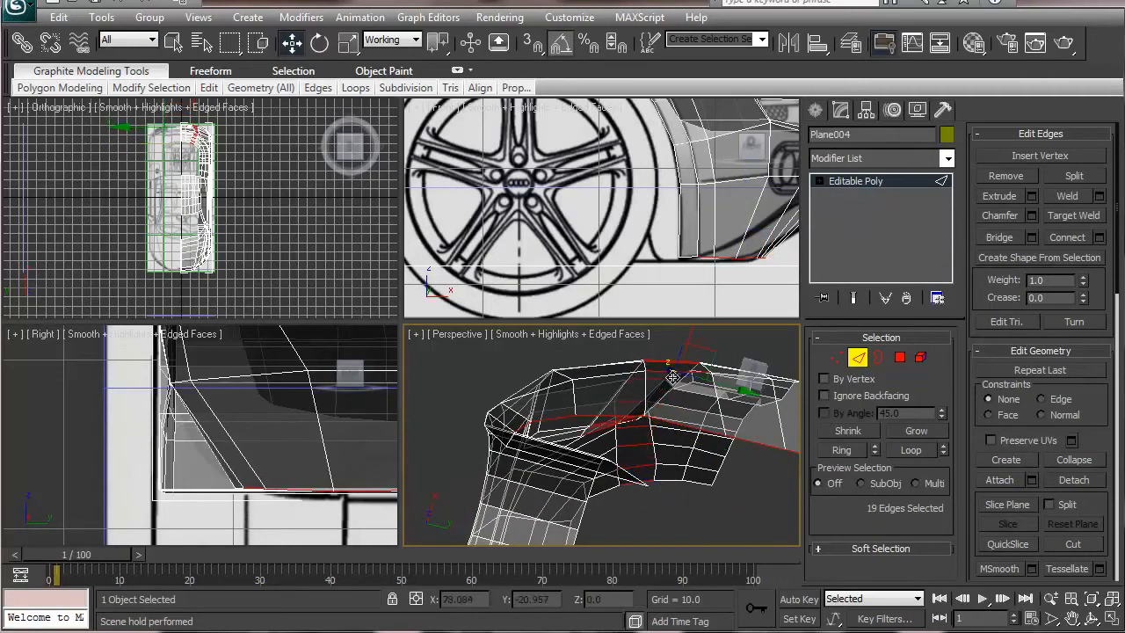
key(ctrl+z)
key(ctrl+z)
key(ctrl+z)
drag(672, 366, 673, 367)
- Move the rear lip's two vertices nearest the wheel arch, placing the end one at about X 67.92, Y -28.91
scroll(607, 462, up, 5)
middle_drag(583, 442, 570, 464)
scroll(598, 460, down, 2)
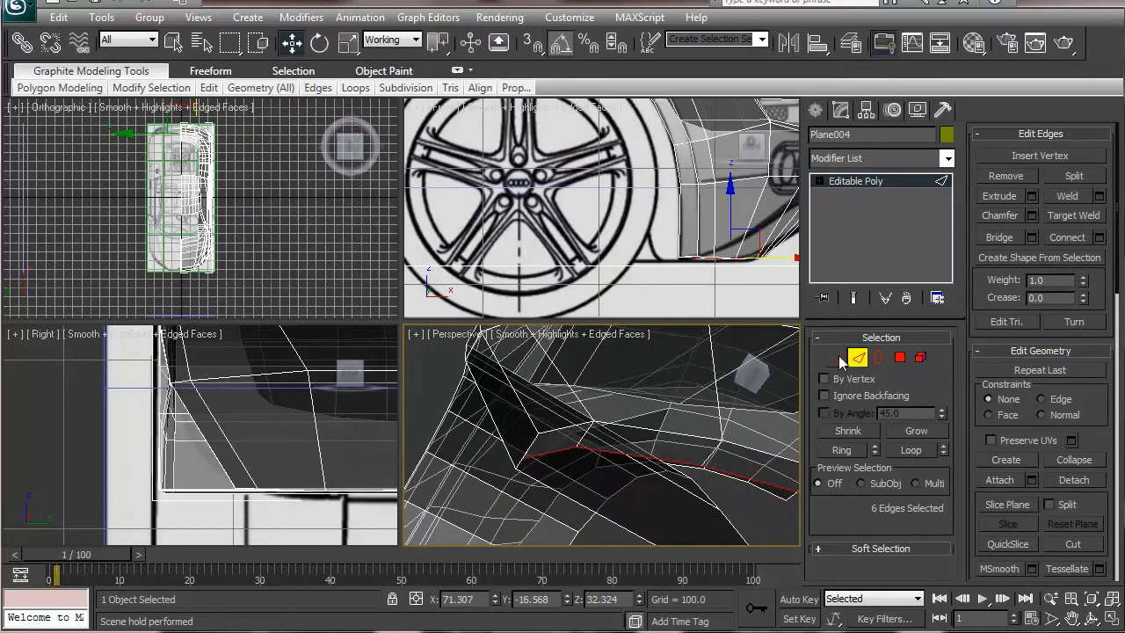
click(837, 358)
click(575, 446)
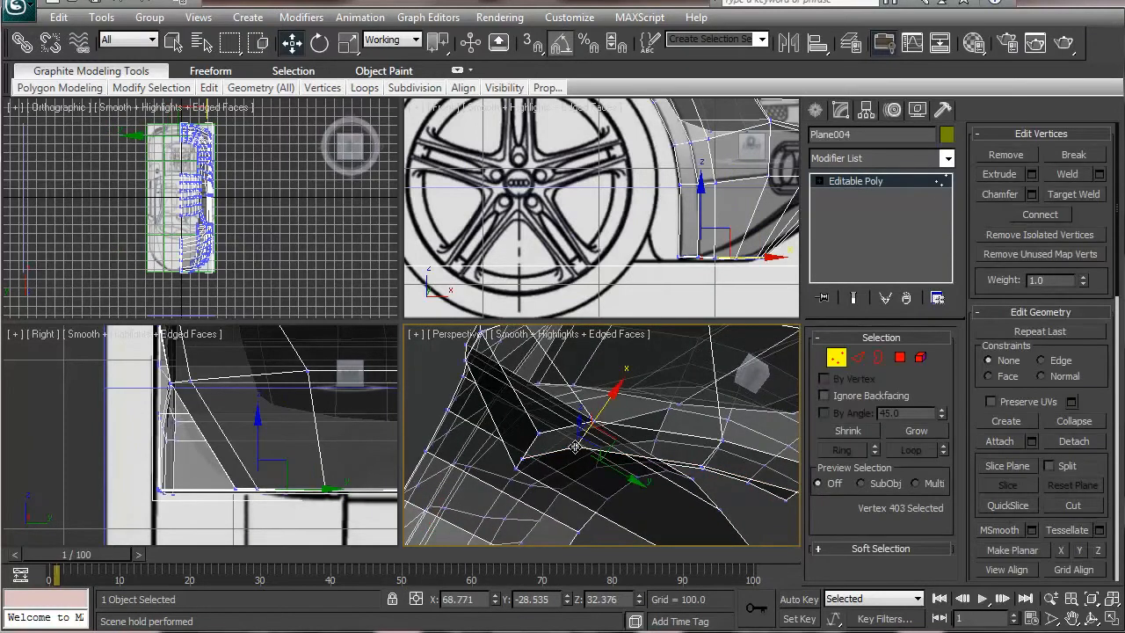
drag(632, 477, 609, 503)
click(518, 458)
drag(583, 414, 557, 486)
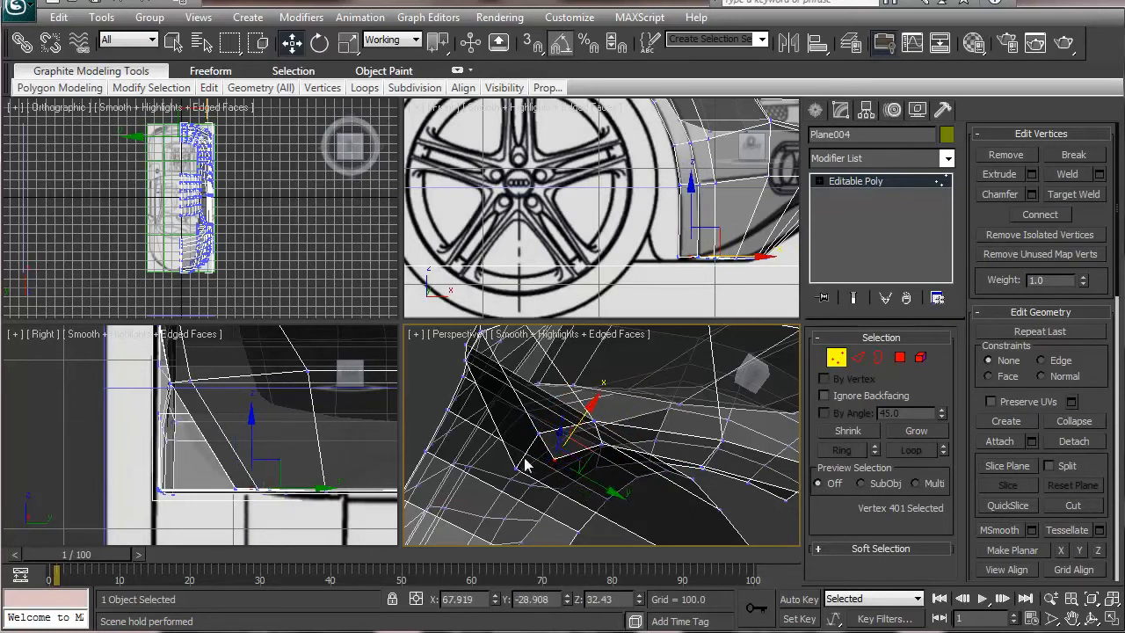
- Extrude the short bottom edge at the rear arch's inner corner along Y beside the new lip, and switch to vertex editing
click(858, 357)
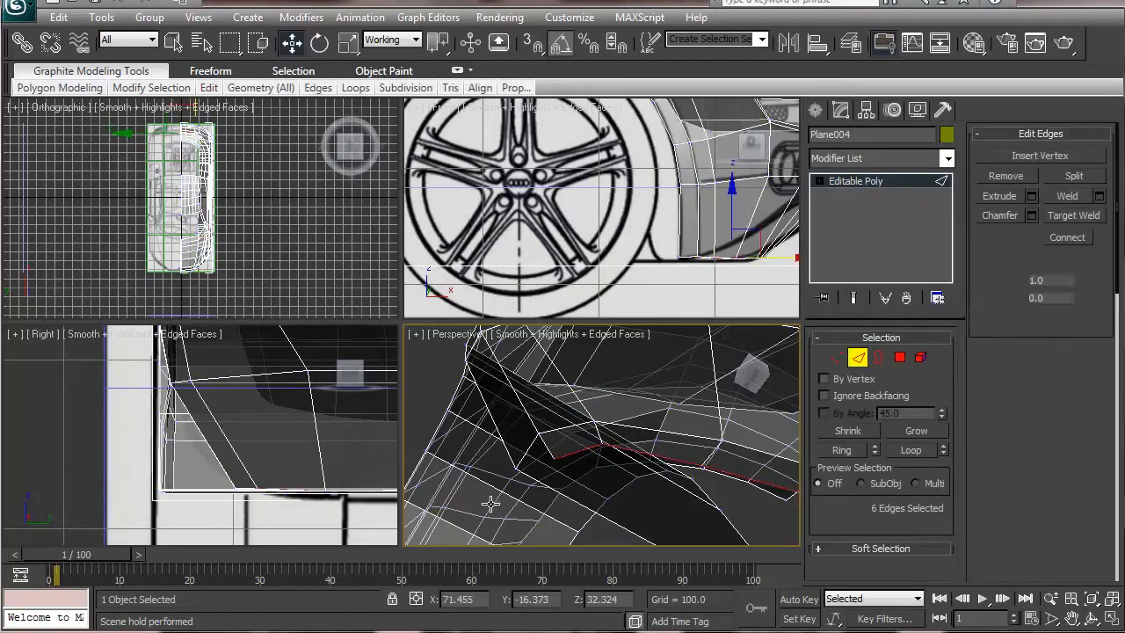
click(536, 479)
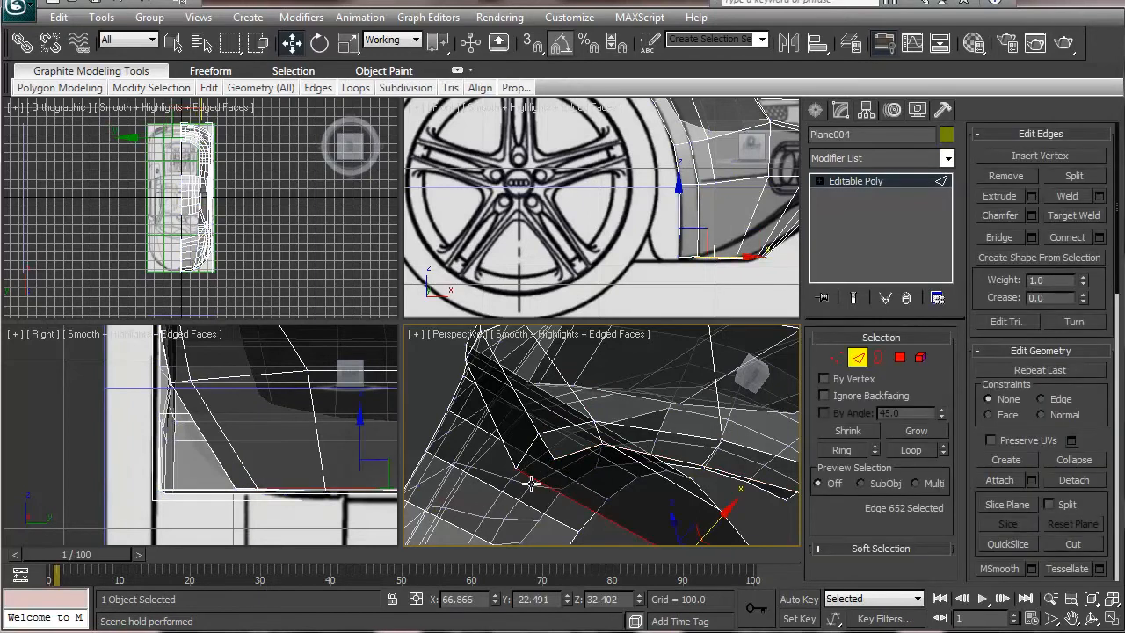
double_click(531, 465)
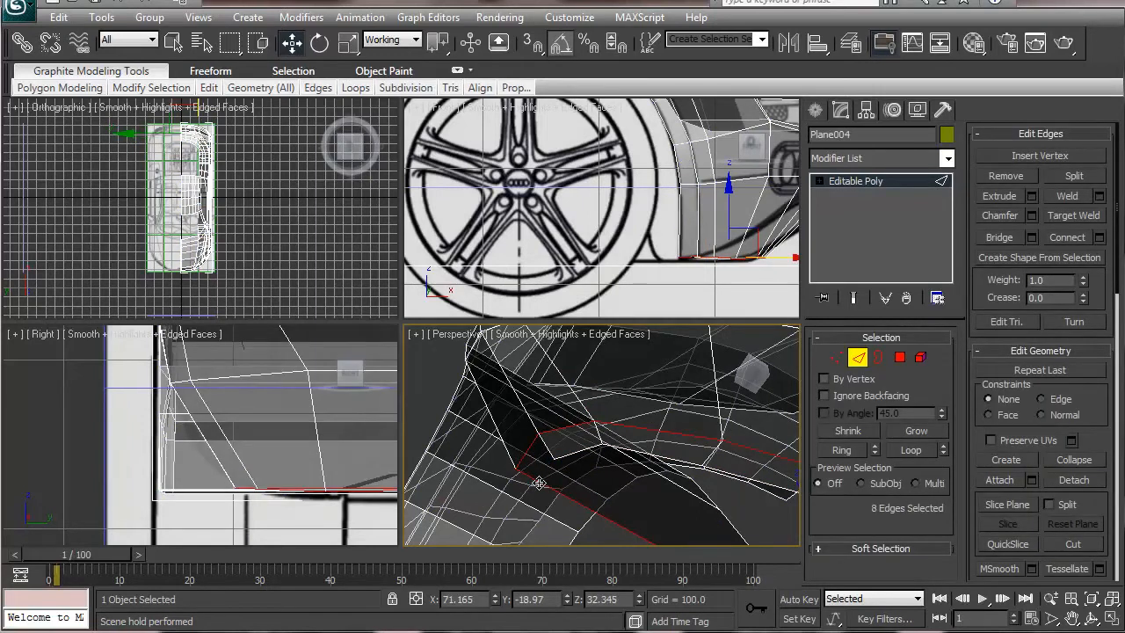
click(524, 449)
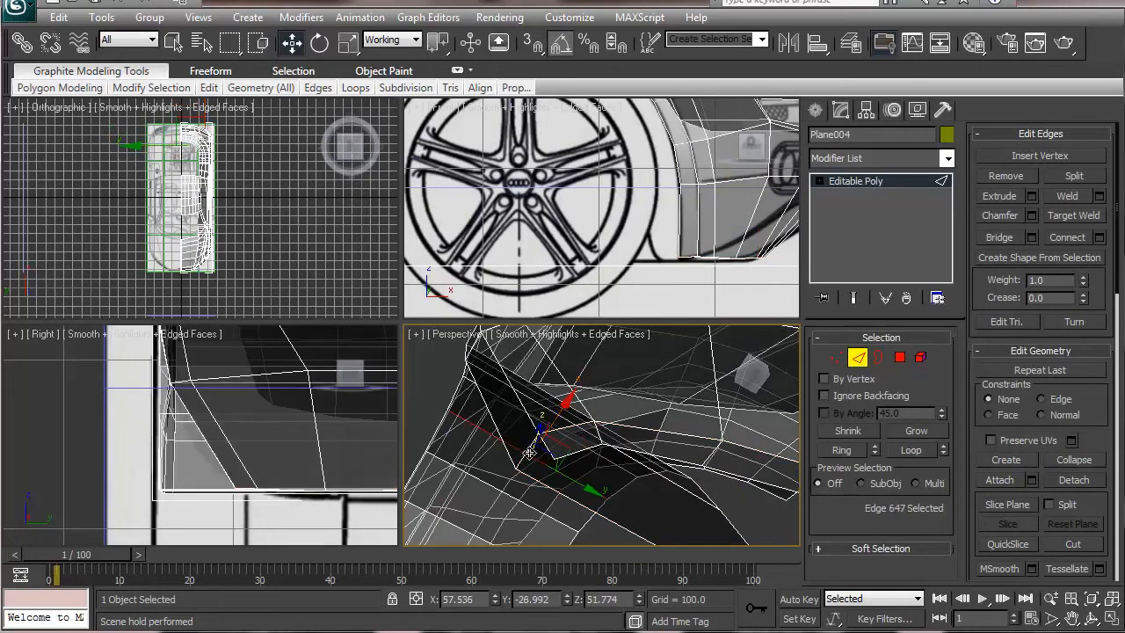
mouse_move(582, 484)
shift+mouse_down()
mouse_move(619, 504)
mouse_move(582, 486)
shift+mouse_up()
click(839, 340)
click(839, 372)
click(839, 340)
click(840, 357)
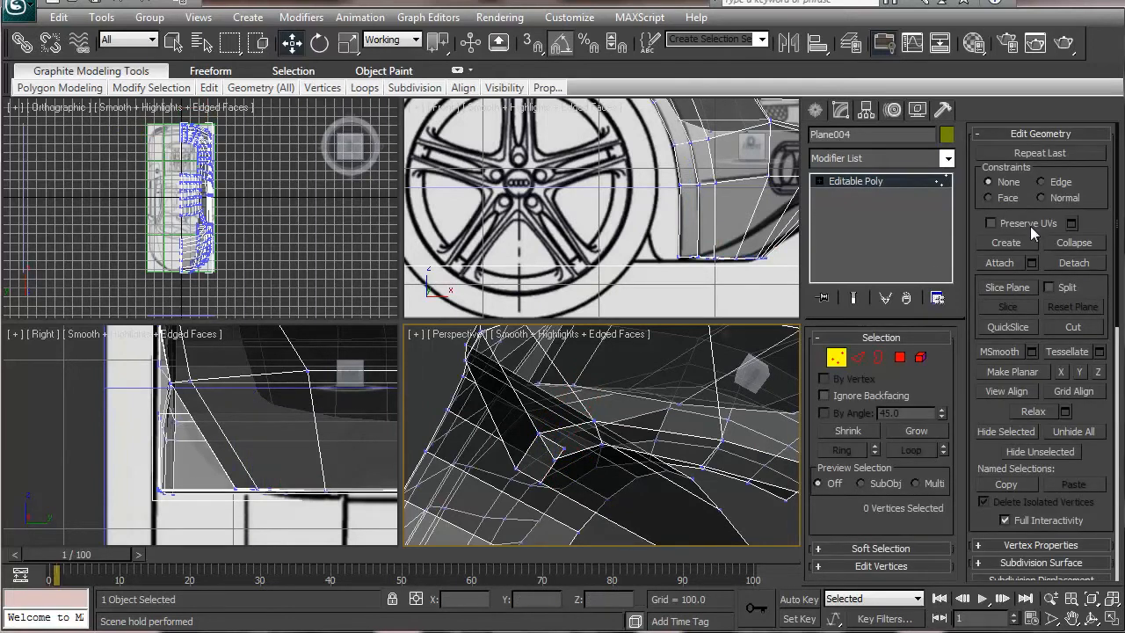
- Target-weld the extruded short edge's free vertex onto the adjacent lip vertex at the rear arch's inner corner
click(899, 569)
click(1076, 194)
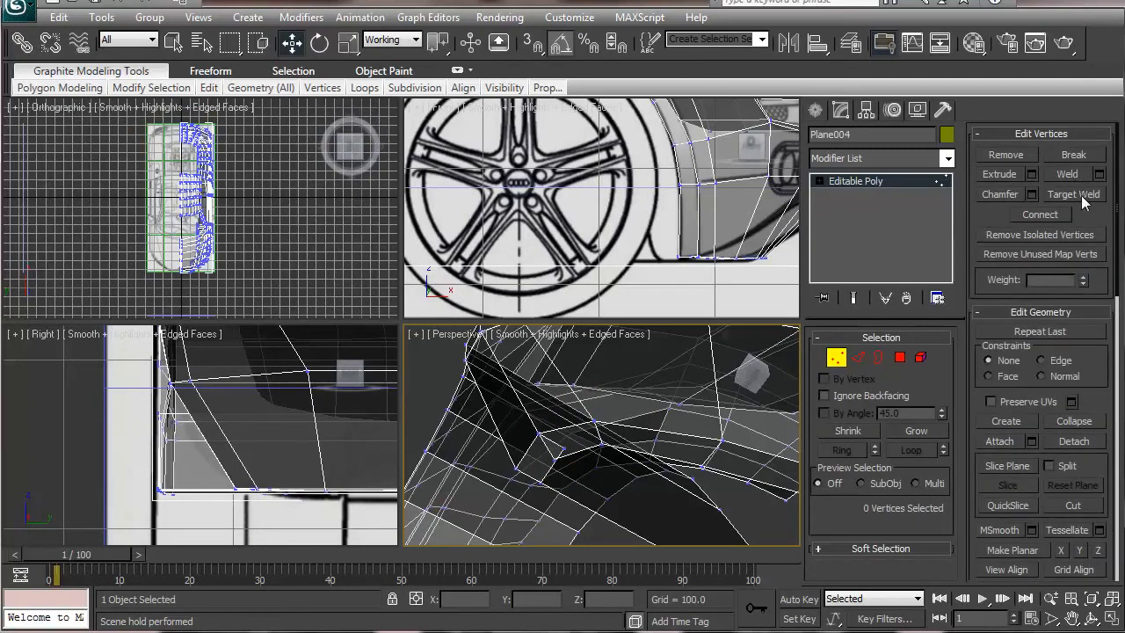
click(563, 448)
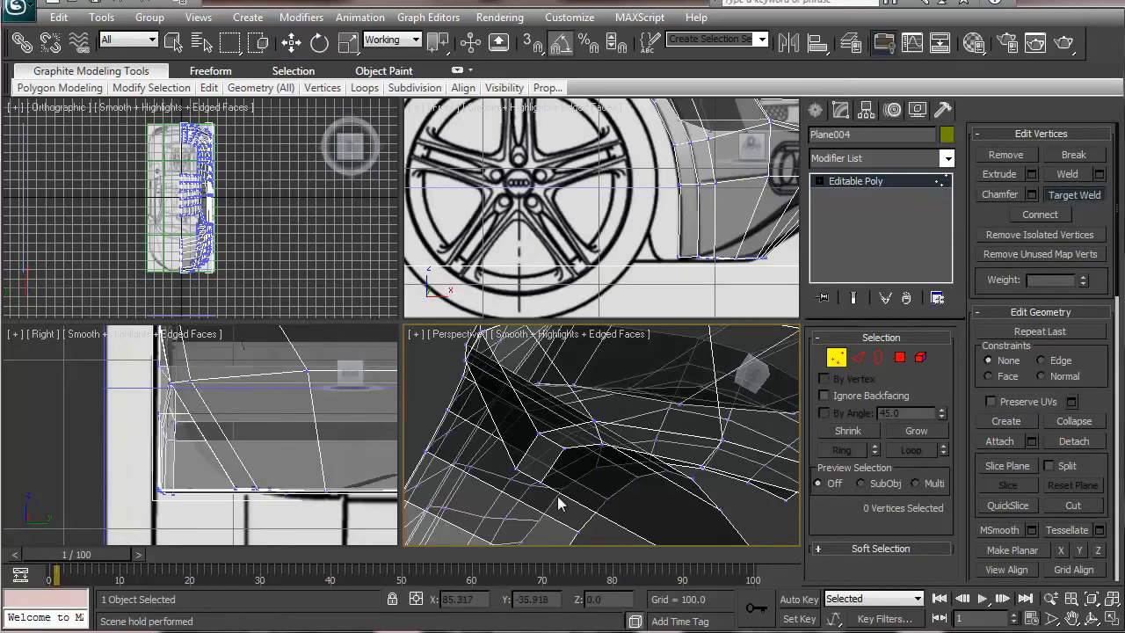
- Extrude the long bottom edge next to the rear arch's inner corner about 0.8 units along X
click(857, 358)
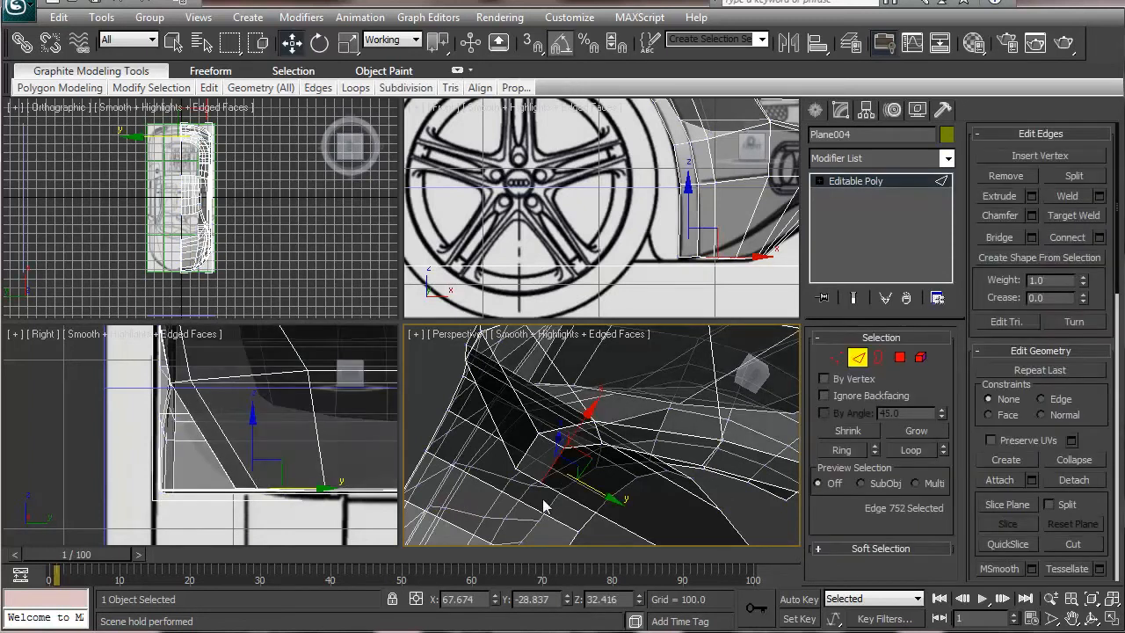
click(579, 507)
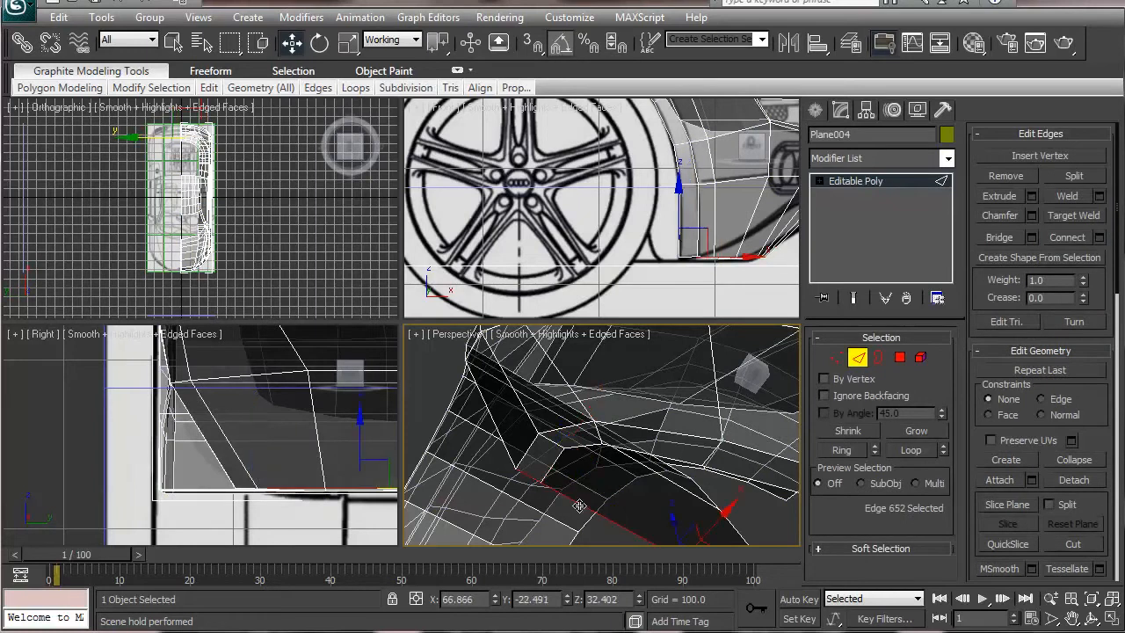
click(734, 495)
drag(734, 495, 639, 503)
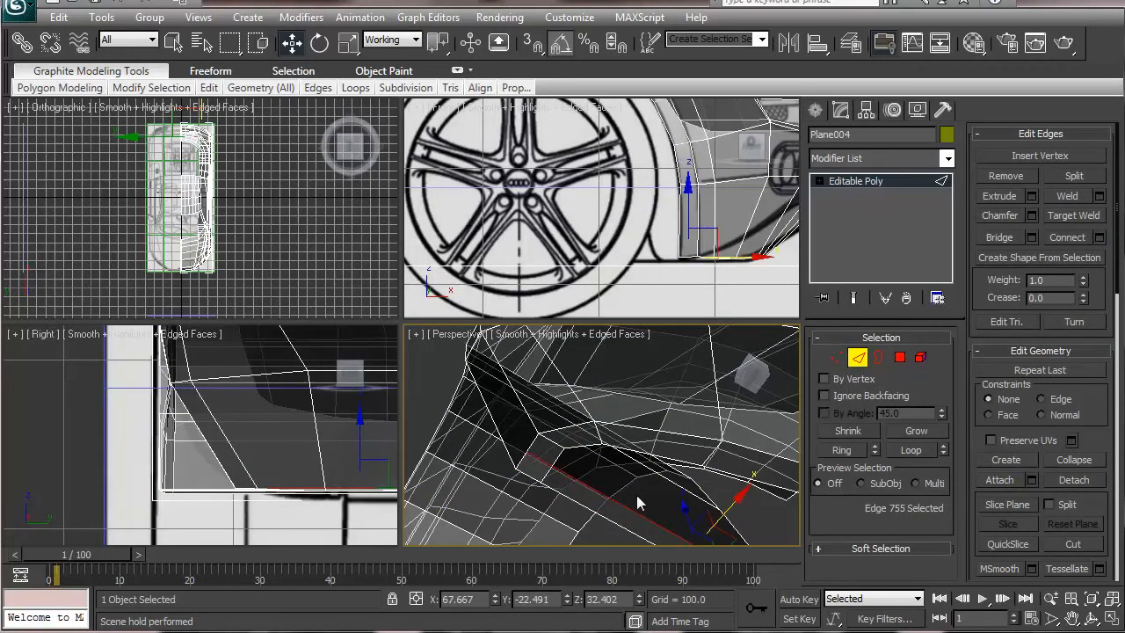
- Target-weld the new strip's end vertex onto the neighbouring vertex at the rear arch's inner corner
click(836, 357)
click(540, 455)
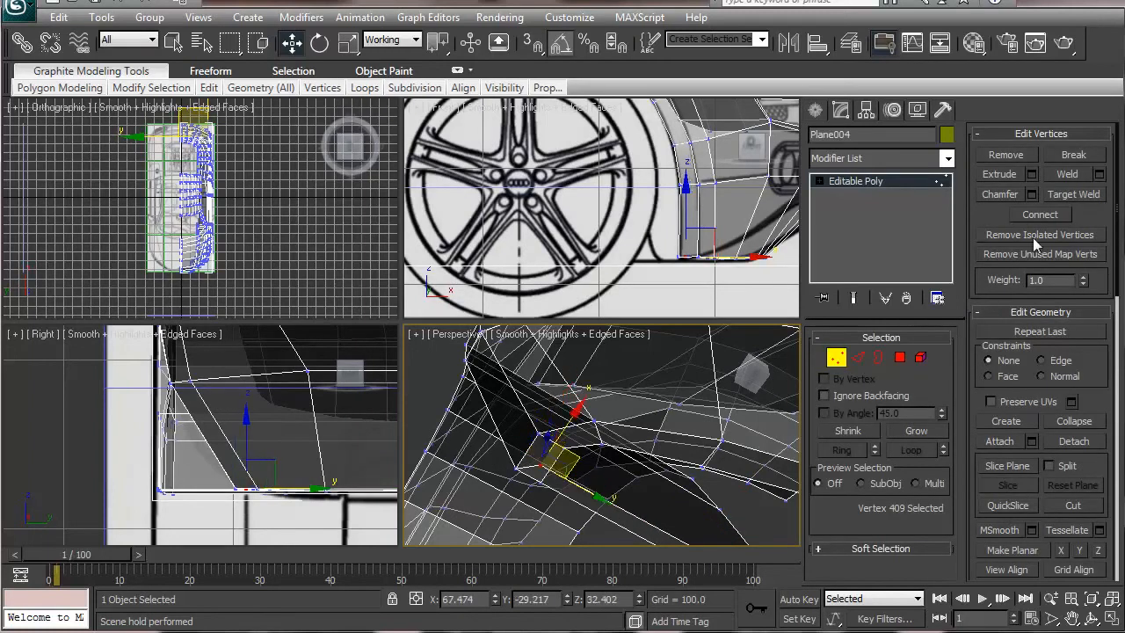
click(1079, 195)
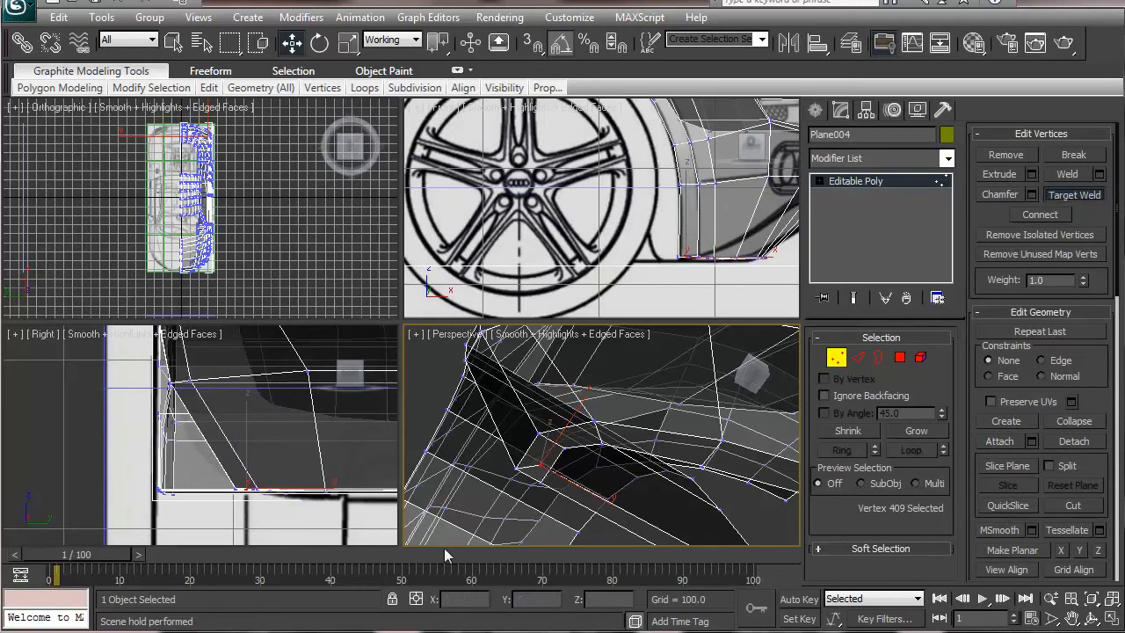
click(541, 467)
- Target-weld the inner strip's loose vertex onto the lip vertex beside it, and merge that onto the rear arch's bottom corner vertex
mouse_move(556, 466)
alt+middle_down()
mouse_move(522, 484)
mouse_move(512, 506)
mouse_move(615, 465)
mouse_move(673, 427)
mouse_move(591, 449)
mouse_move(540, 515)
mouse_move(464, 457)
alt+middle_up()
alt+middle_drag(535, 462, 547, 496)
alt+middle_drag(618, 485, 625, 498)
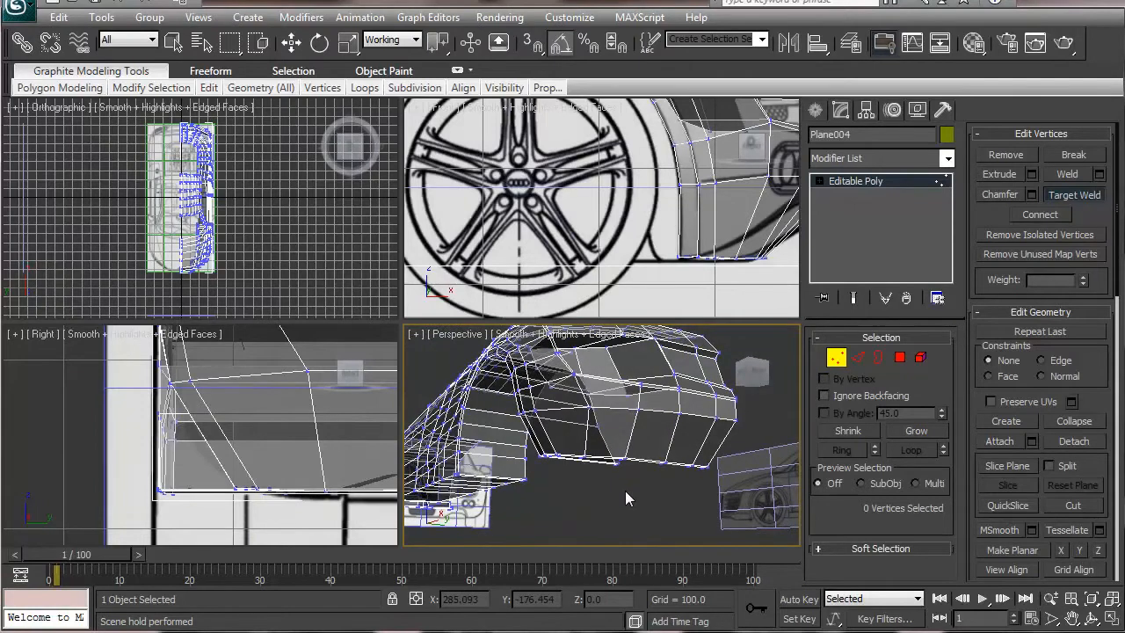
alt+middle_drag(504, 472, 584, 457)
scroll(594, 424, up, 5)
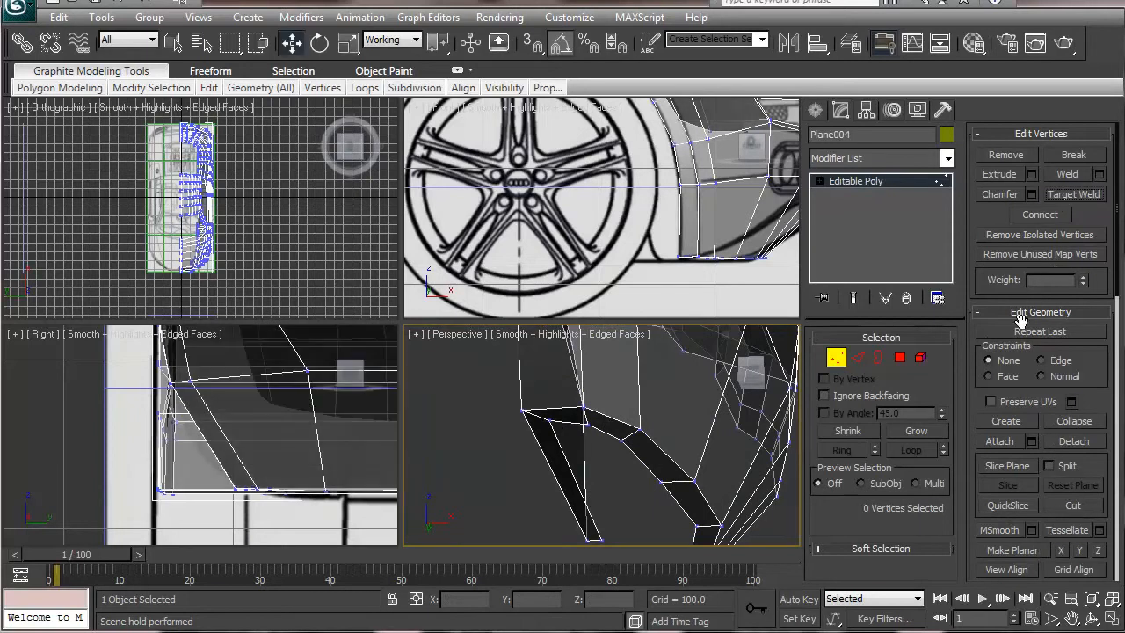
click(1059, 195)
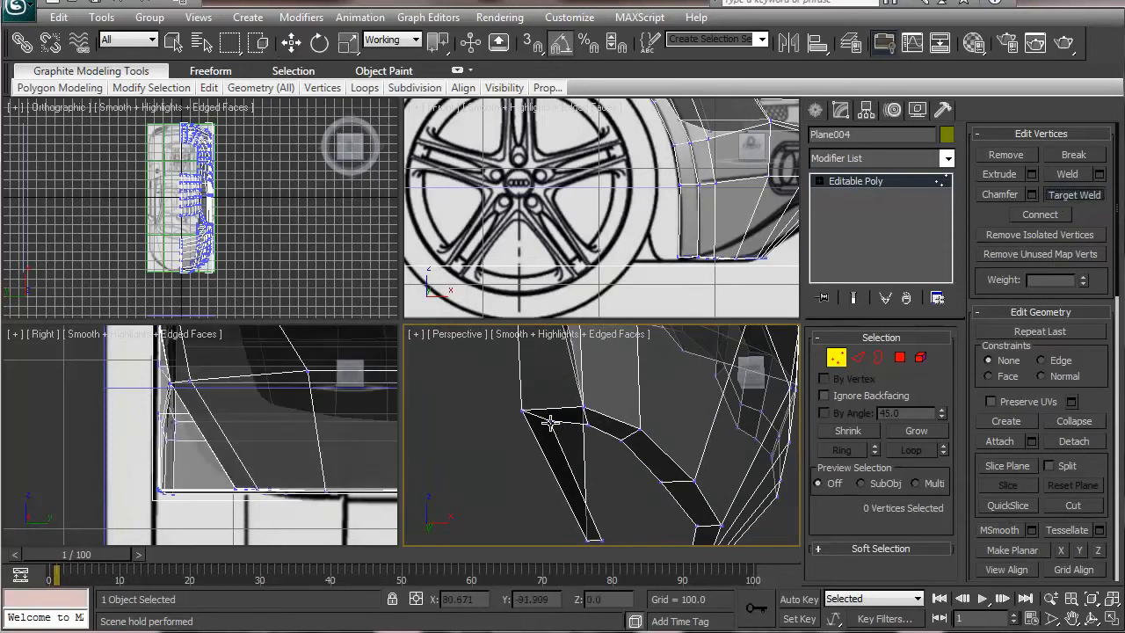
click(589, 425)
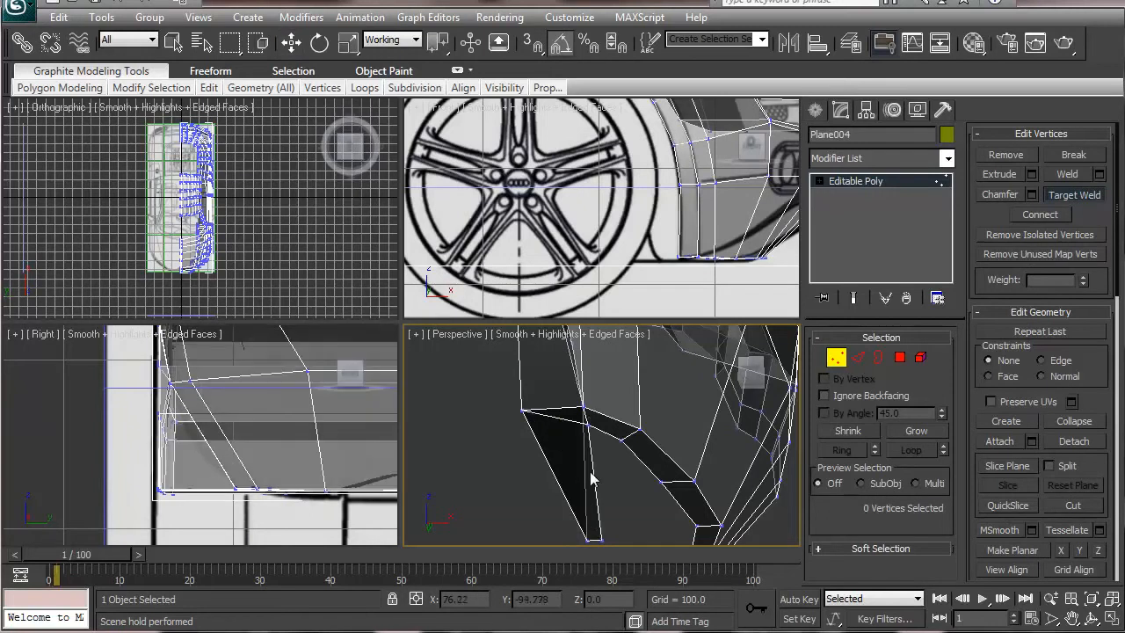
mouse_move(594, 464)
alt+middle_down()
mouse_move(592, 446)
mouse_move(594, 474)
alt+middle_up()
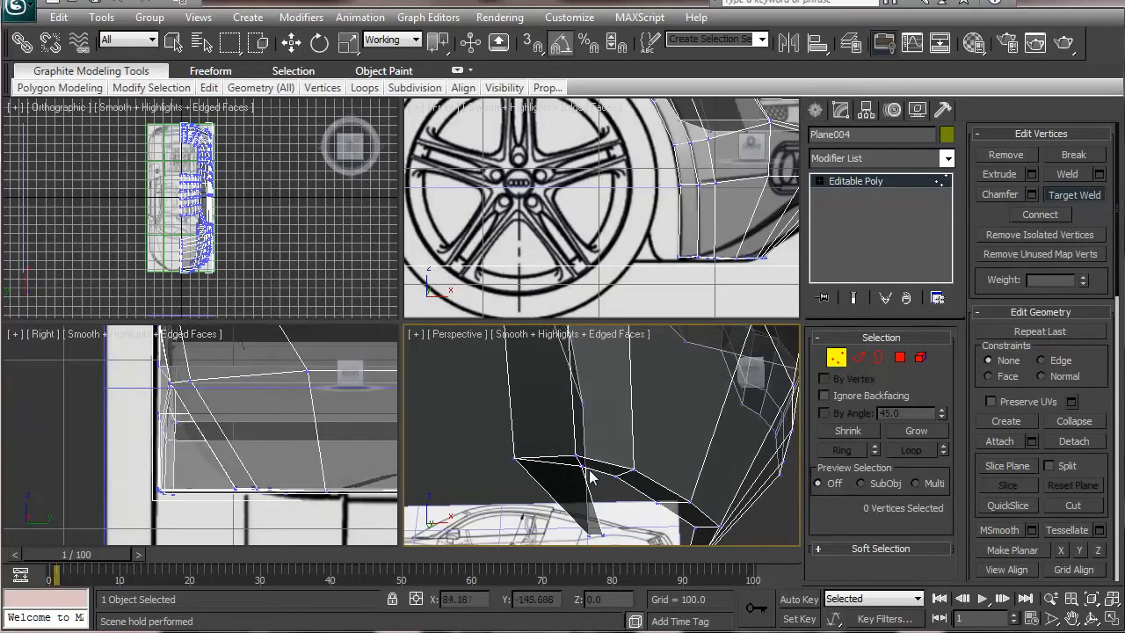
click(573, 456)
alt+middle_drag(588, 492, 556, 471)
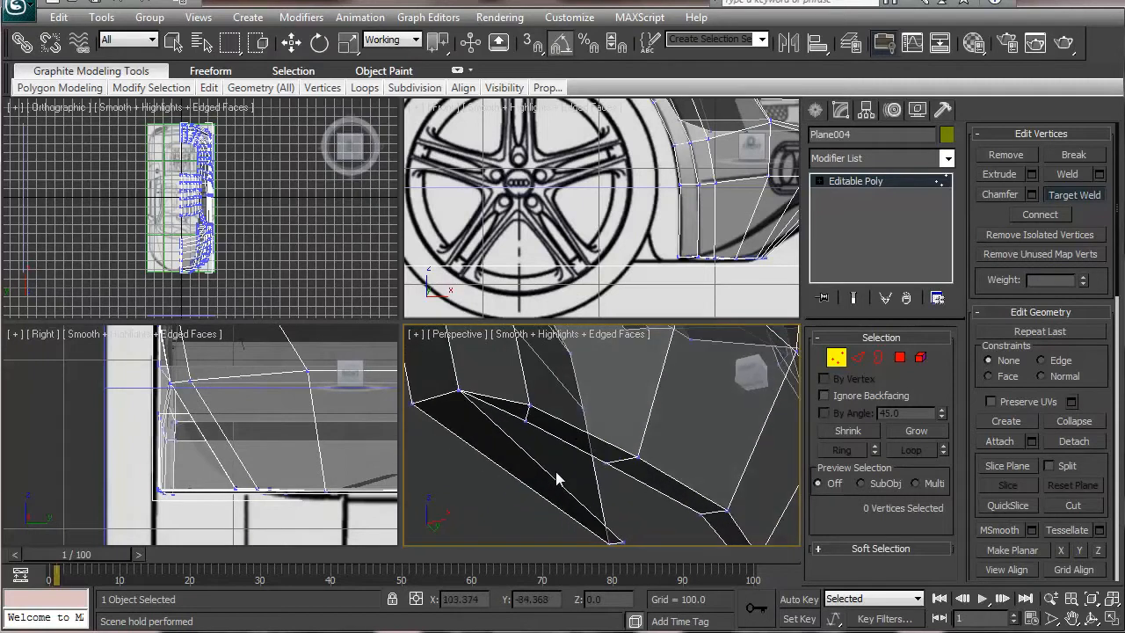
key(4)
key(w)
click(520, 408)
click(475, 410)
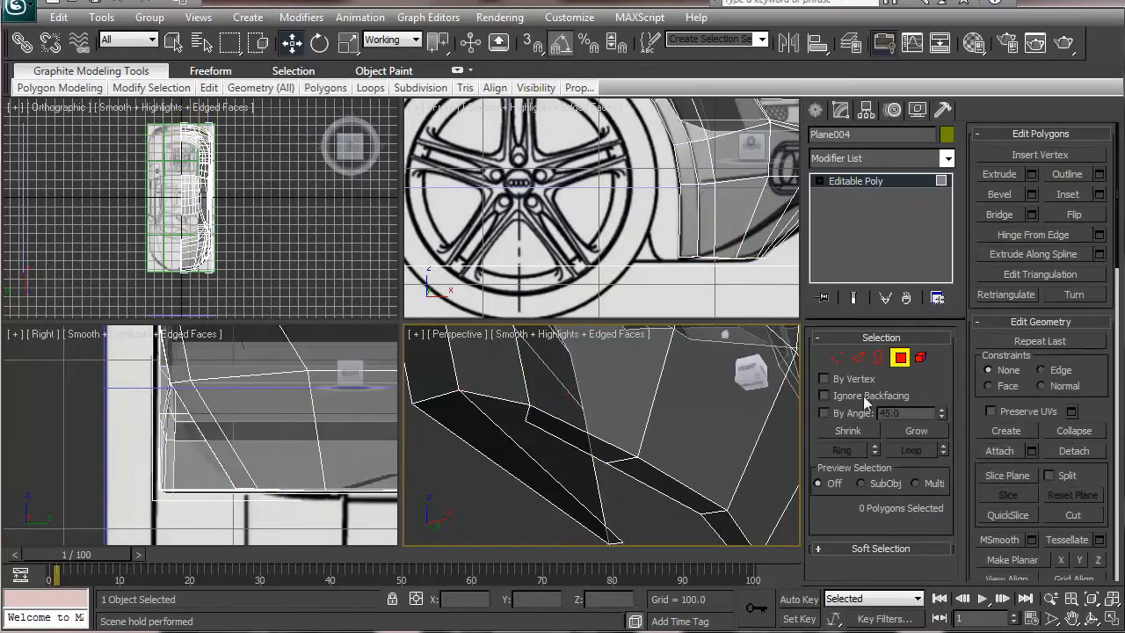
- Raise the two bottom corner vertices of the rear arch strip to about Z 35.53 and shift them outward along Y
click(836, 357)
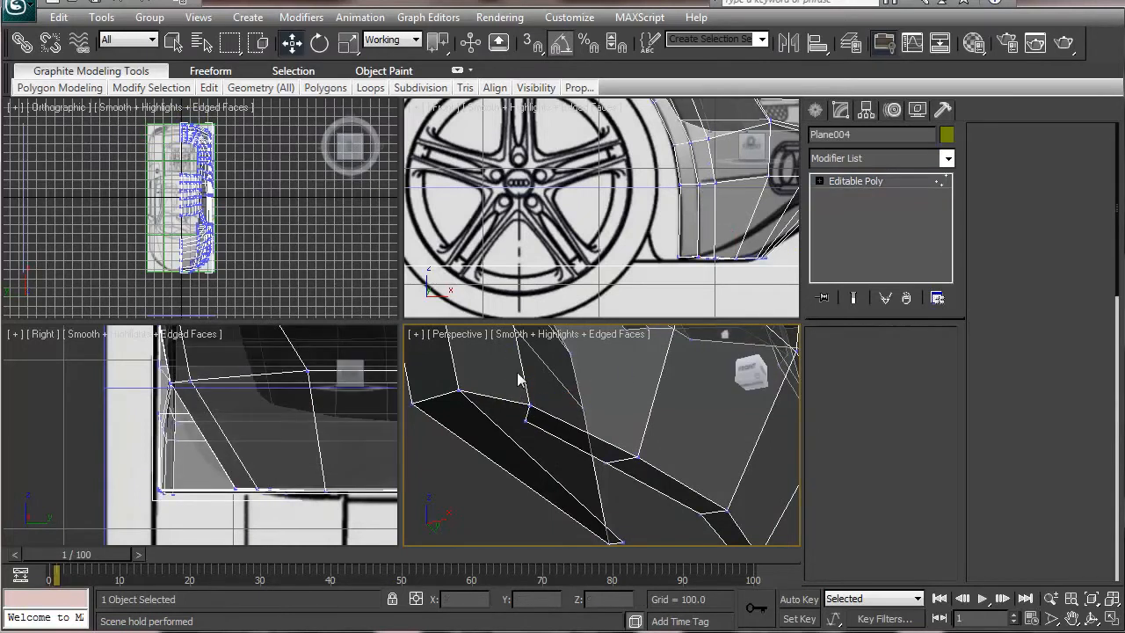
click(458, 392)
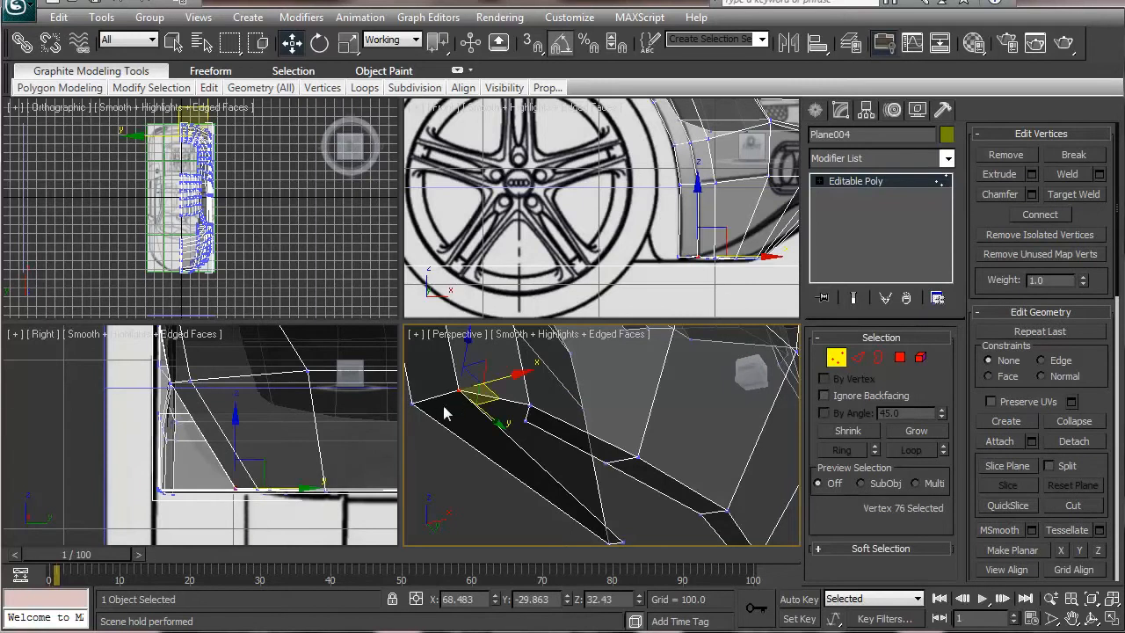
shift+click(413, 403)
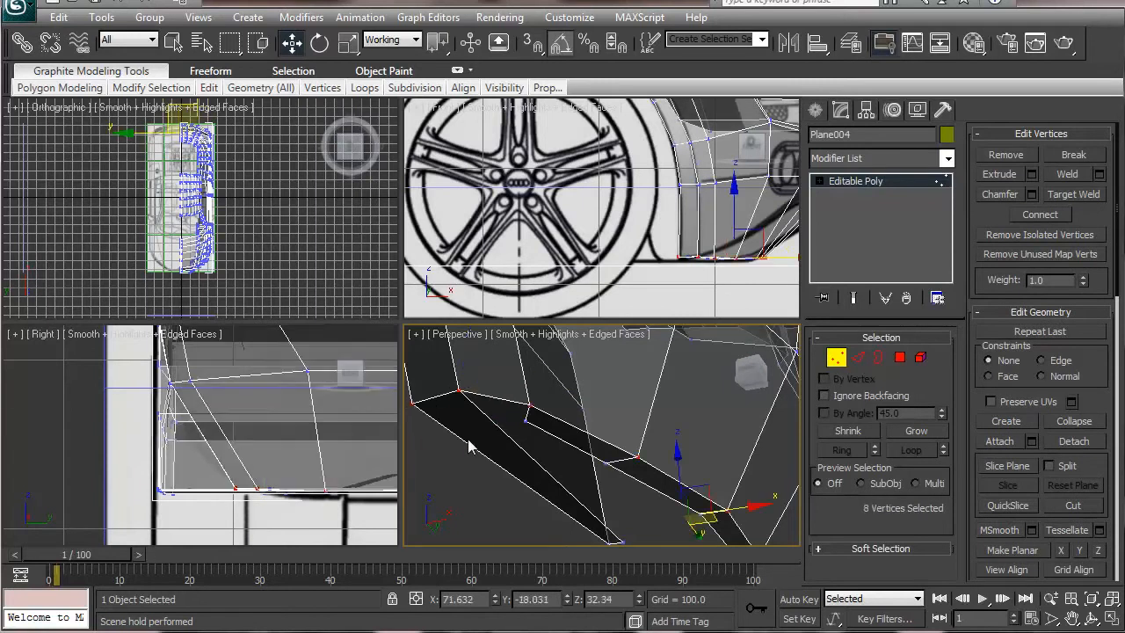
click(458, 390)
ctrl+click(410, 404)
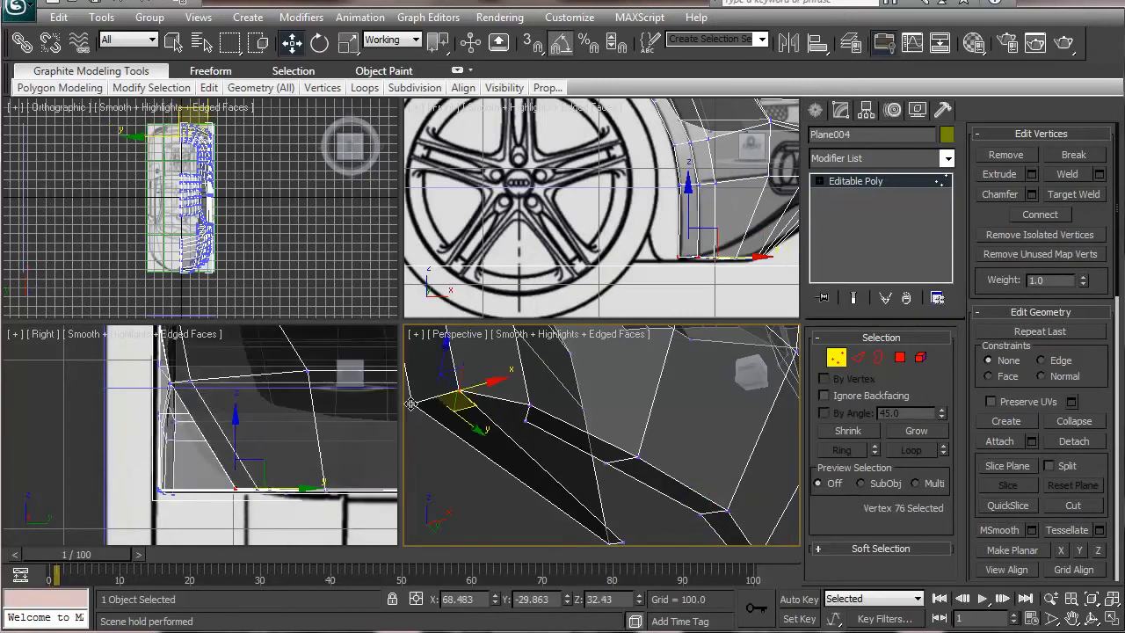
alt+middle_drag(477, 431, 586, 446)
drag(501, 374, 502, 321)
alt+middle_drag(509, 485, 566, 543)
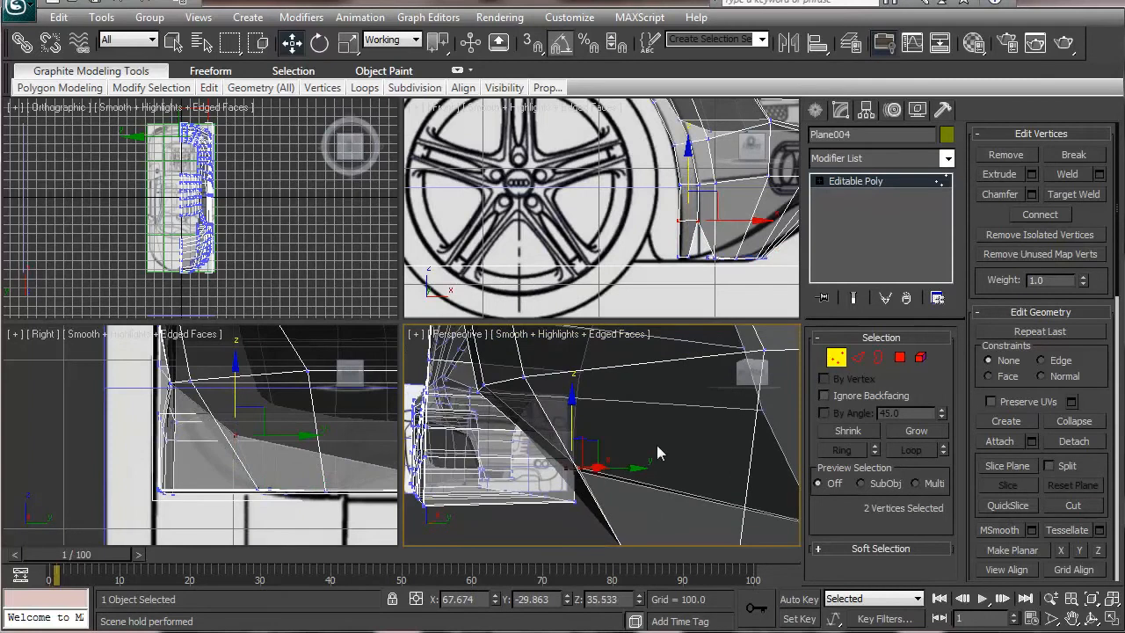
drag(640, 469, 587, 497)
alt+middle_drag(587, 496, 735, 528)
- Select the rear bumper's lower side polygons beside the wheel arch and clear them away, leaving the inner arch strip exposed
click(899, 357)
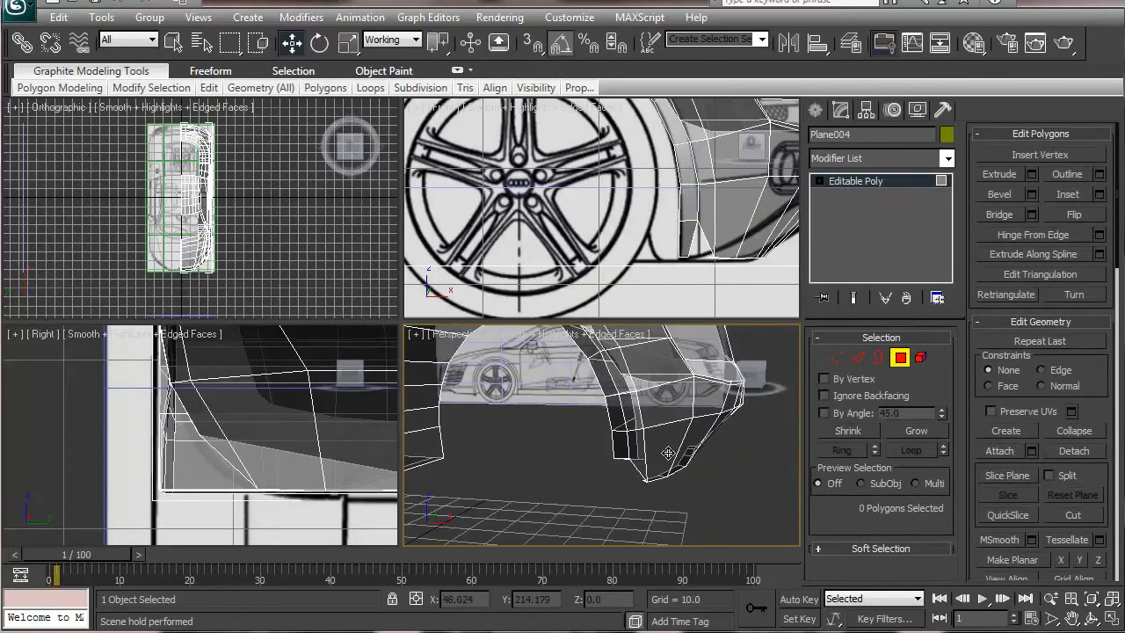
click(734, 528)
key(ctrl+z)
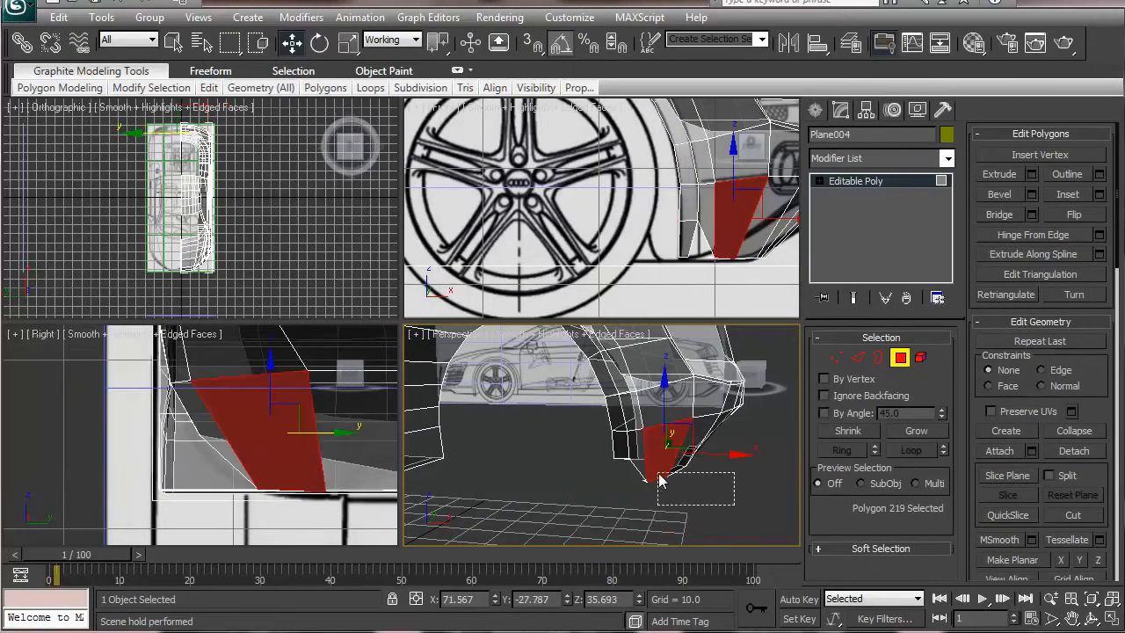
drag(660, 473, 658, 459)
alt+middle_drag(695, 509, 723, 497)
drag(651, 459, 654, 446)
alt+middle_drag(694, 496, 607, 397)
click(618, 428)
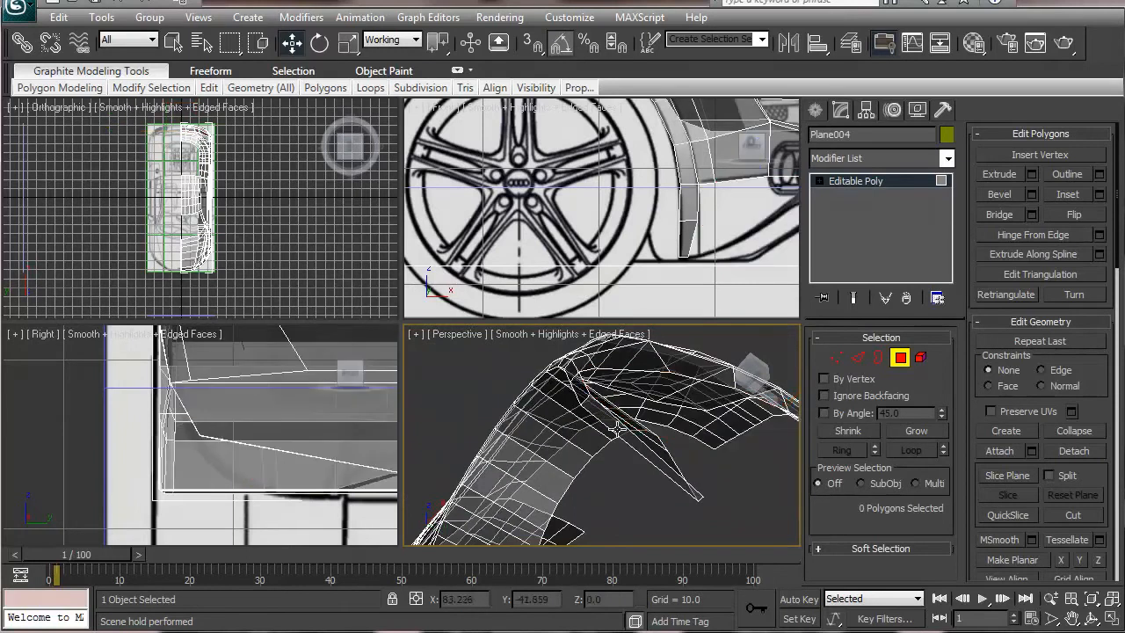
alt+middle_drag(692, 428, 612, 582)
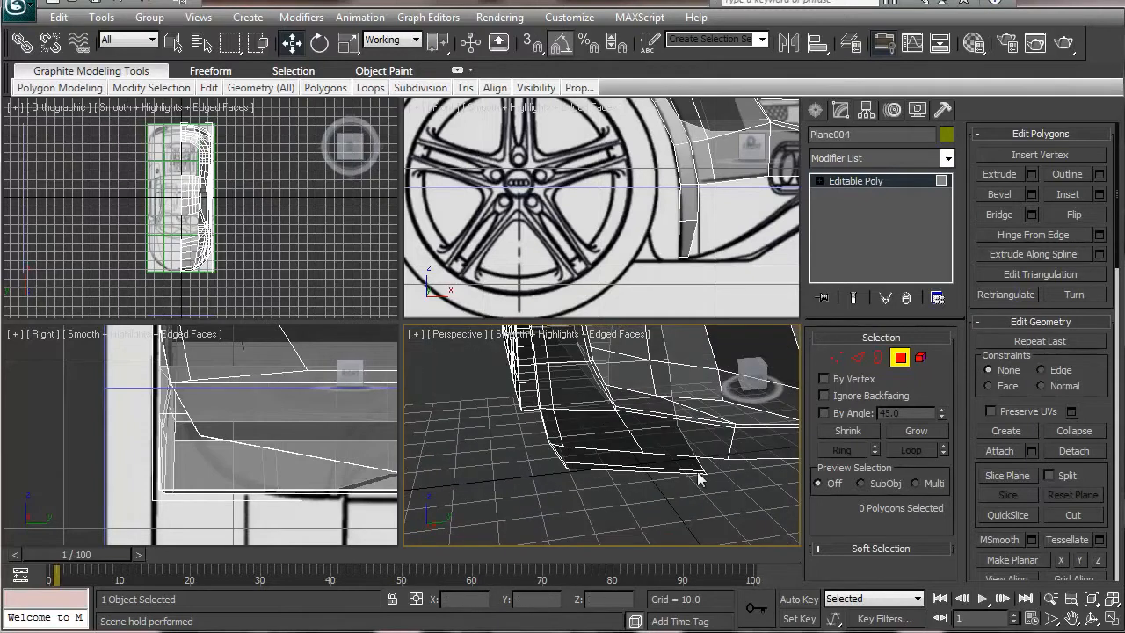
click(857, 356)
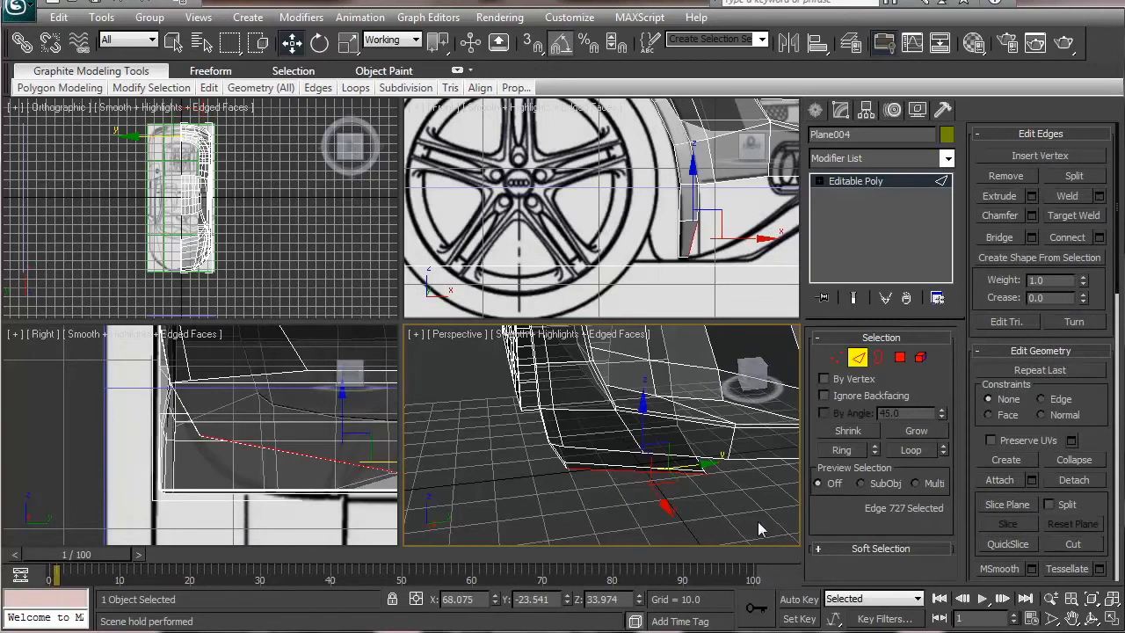
click(839, 449)
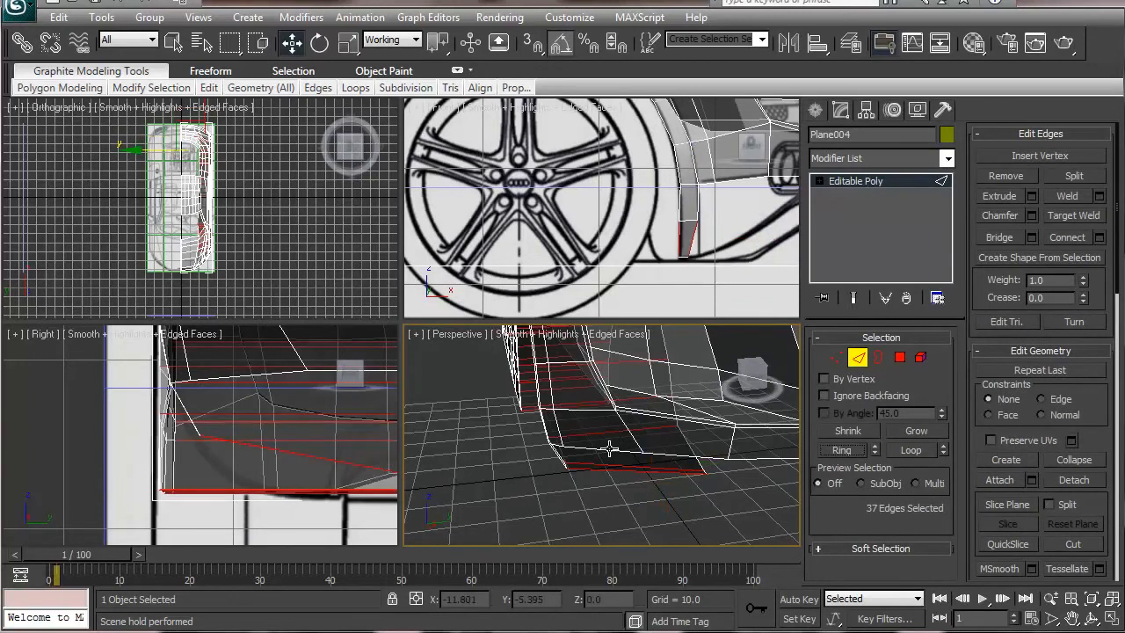
middle_drag(609, 449, 650, 525)
scroll(613, 492, down, 5)
alt+middle_drag(613, 492, 1024, 467)
alt+middle_drag(708, 467, 557, 479)
scroll(580, 440, up, 4)
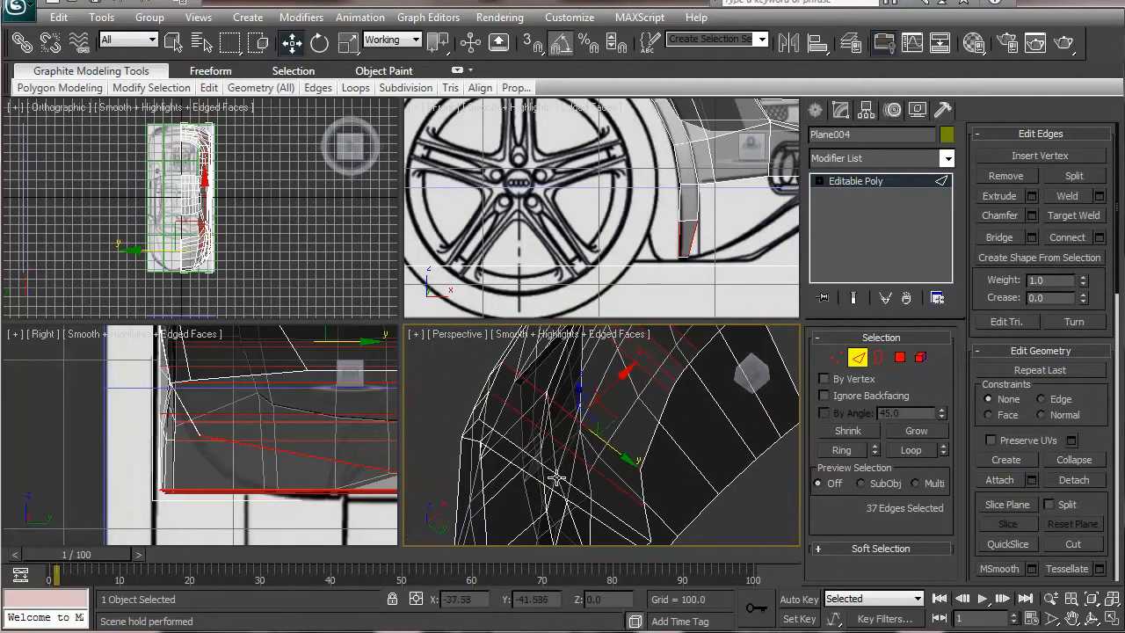
key(ctrl+z)
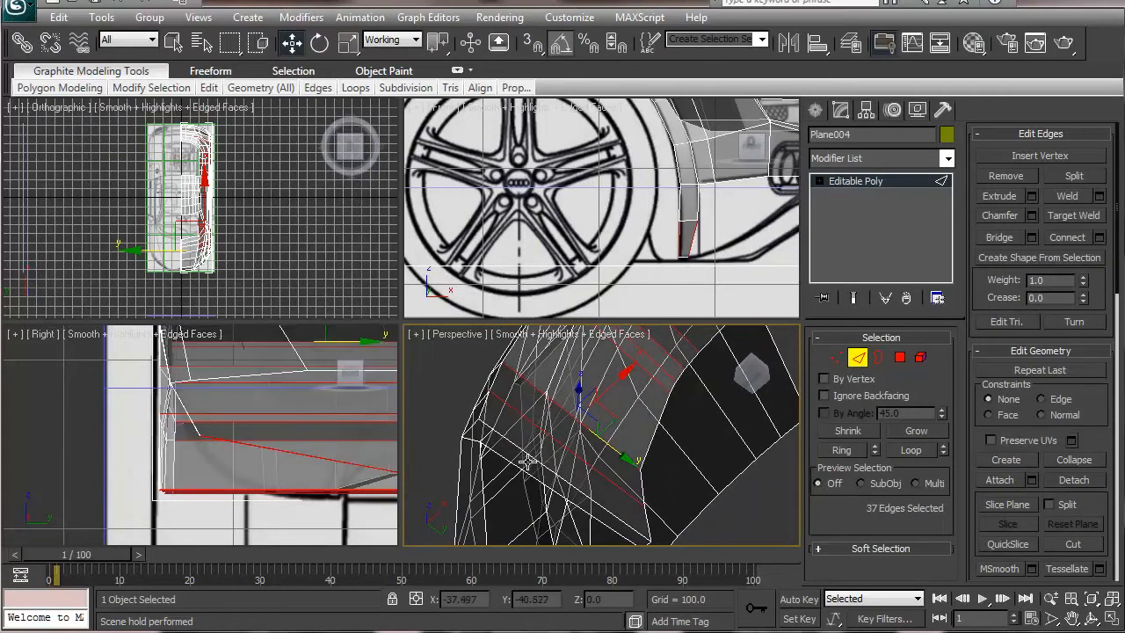
key(ctrl+y)
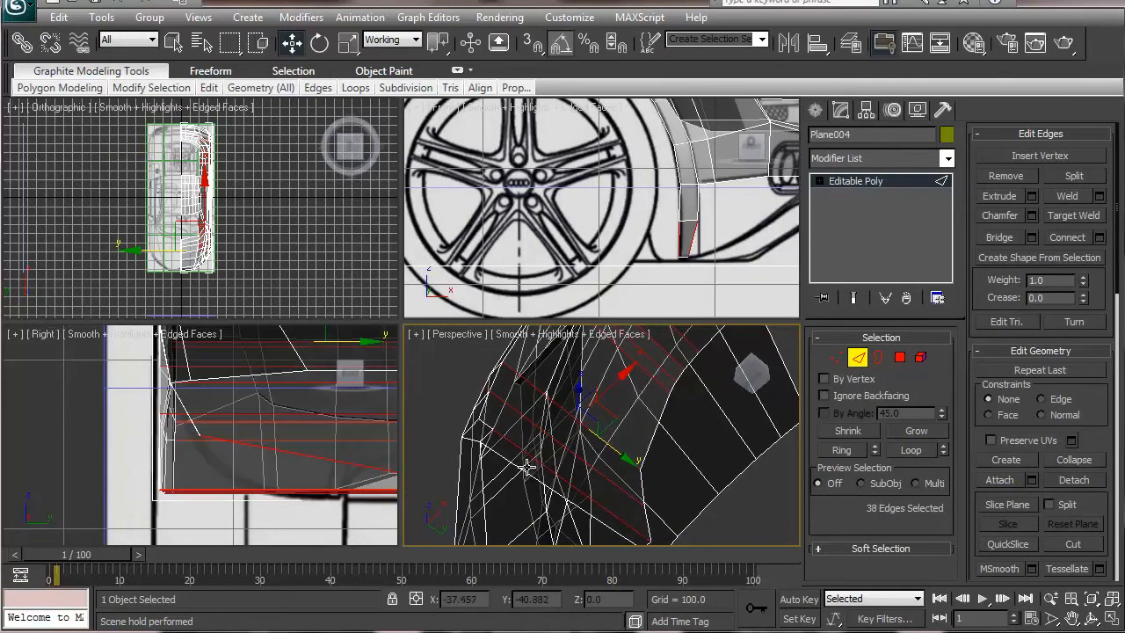
middle_drag(554, 476, 569, 511)
click(479, 490)
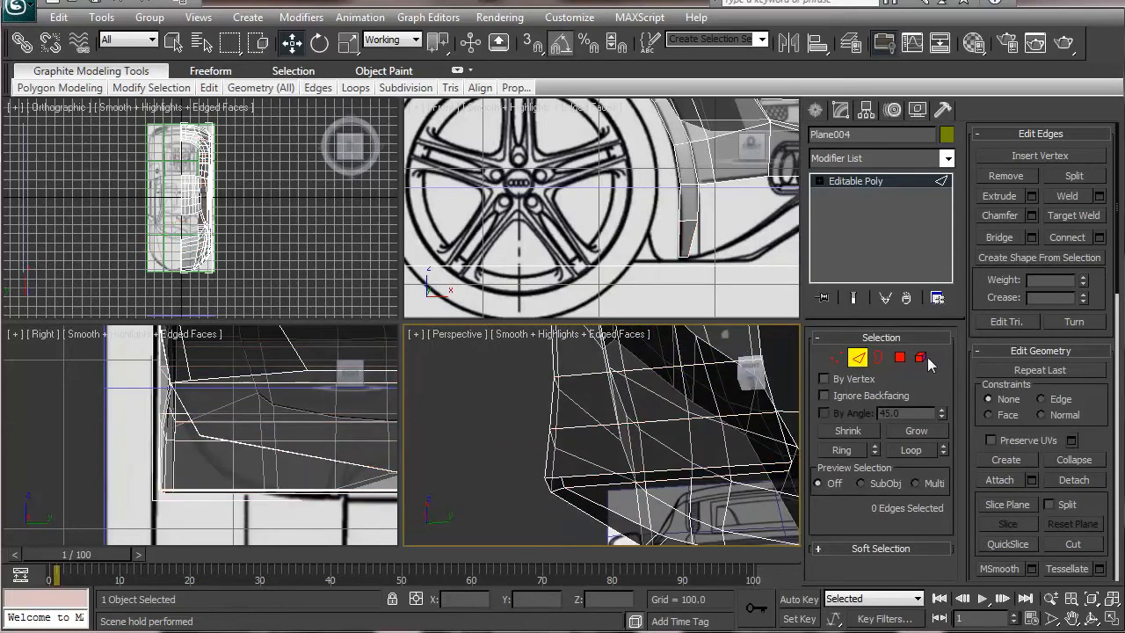
- Ring-select the edges across the inner wheel-arch and sill strip and connect them with 1 segment, pinch -9 and slide -81
click(572, 425)
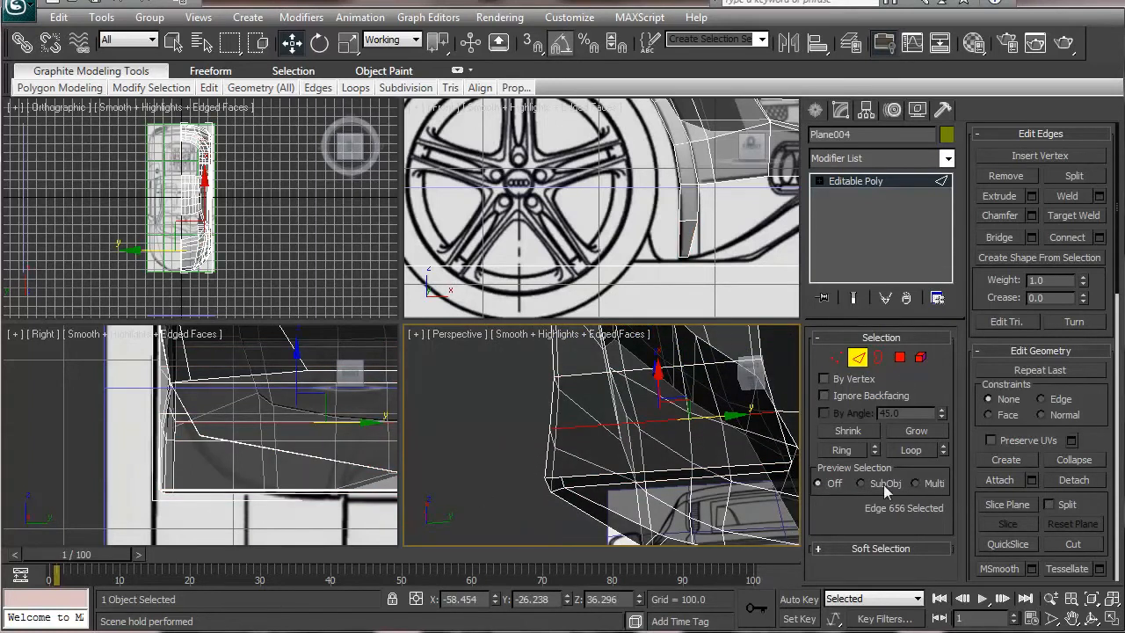
click(845, 449)
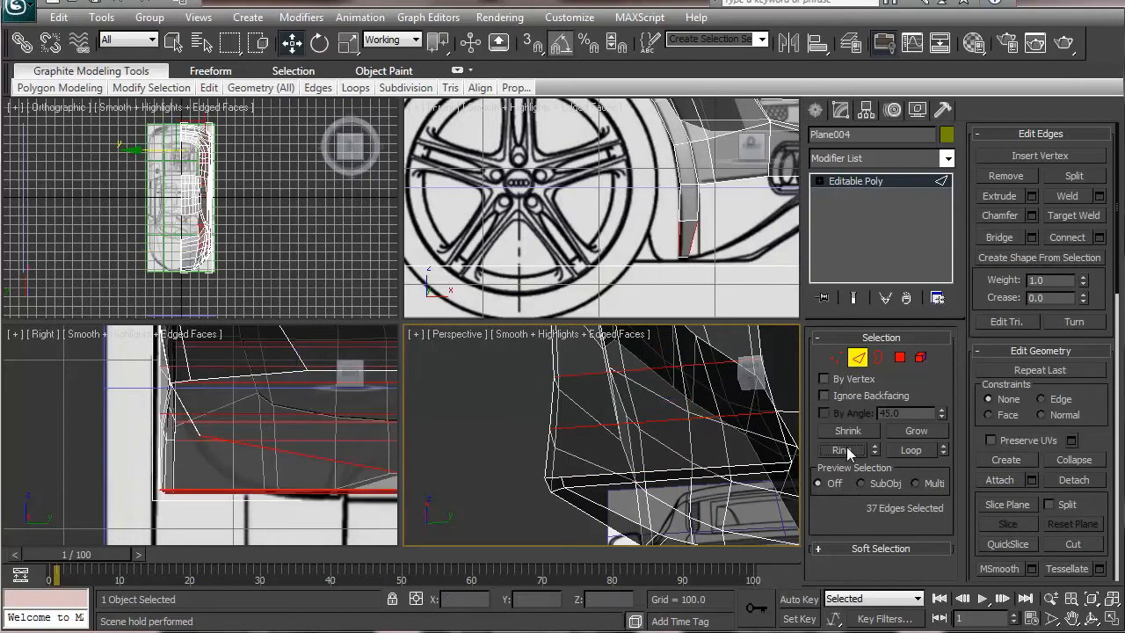
click(1098, 237)
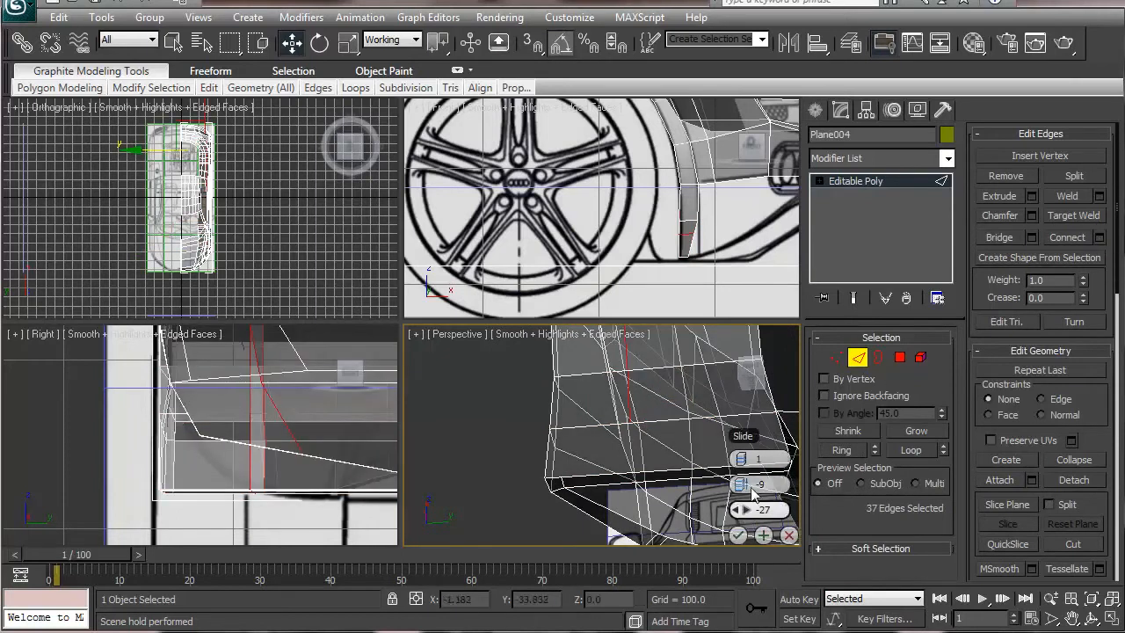
drag(745, 514, 671, 514)
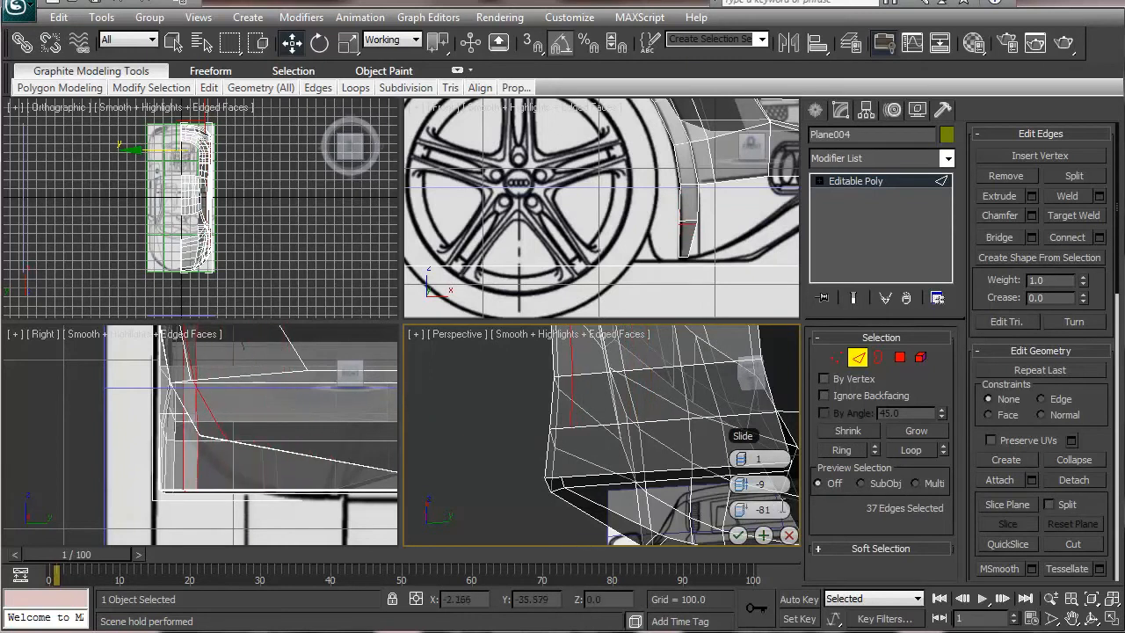
click(738, 534)
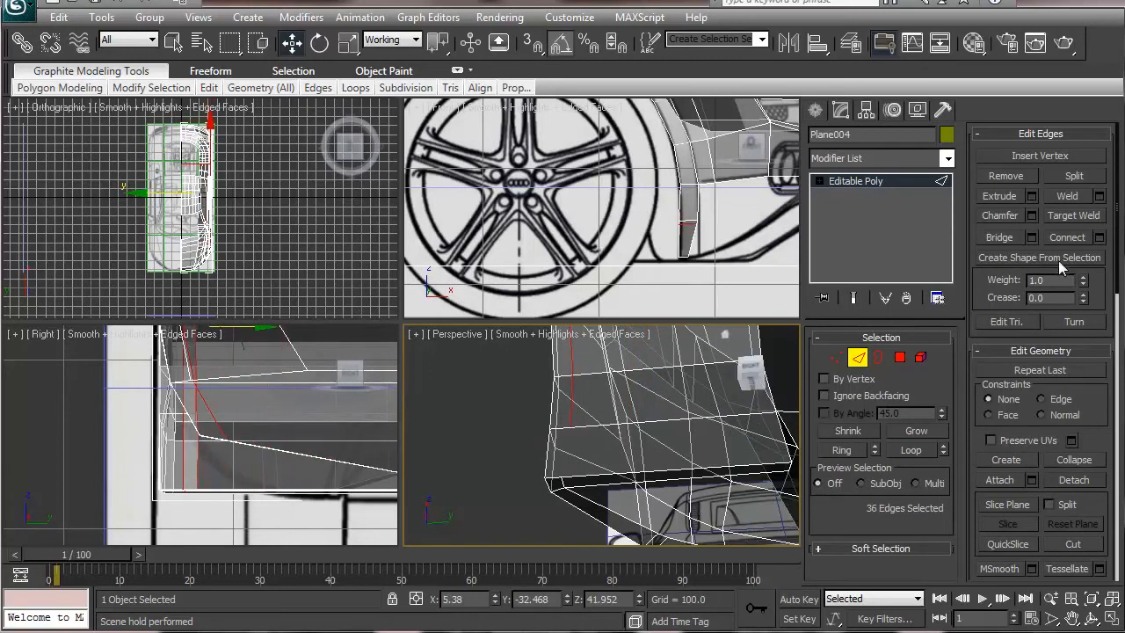
- Cut an edge from the open end of the new arch loop down to the strip's bottom corner edge
click(1077, 546)
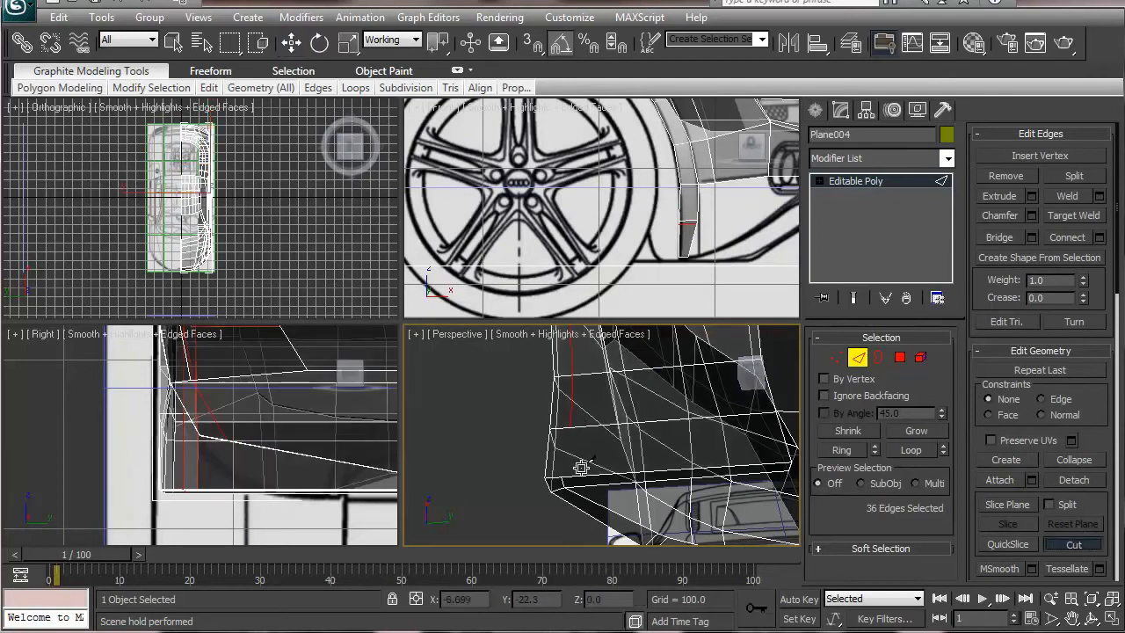
click(571, 430)
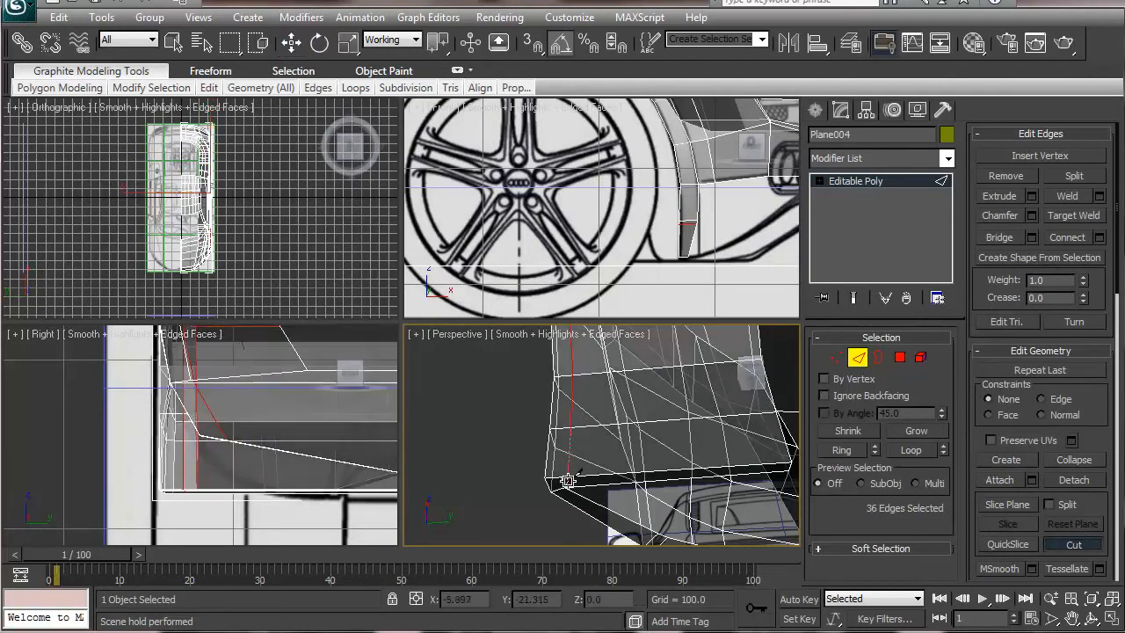
click(565, 476)
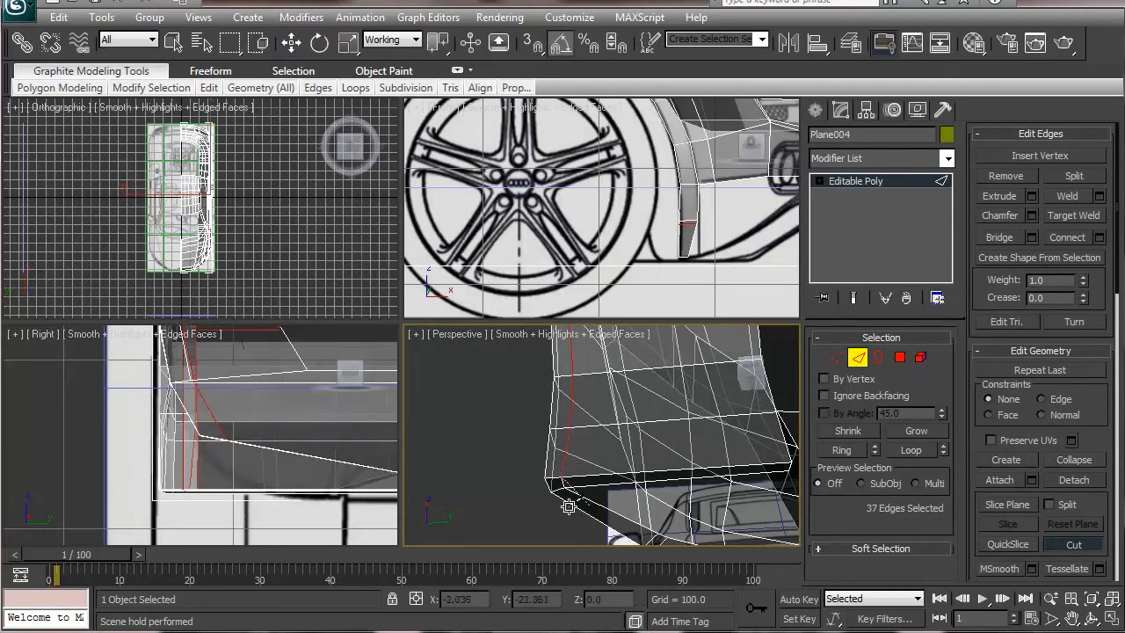
alt+middle_drag(527, 468, 441, 446)
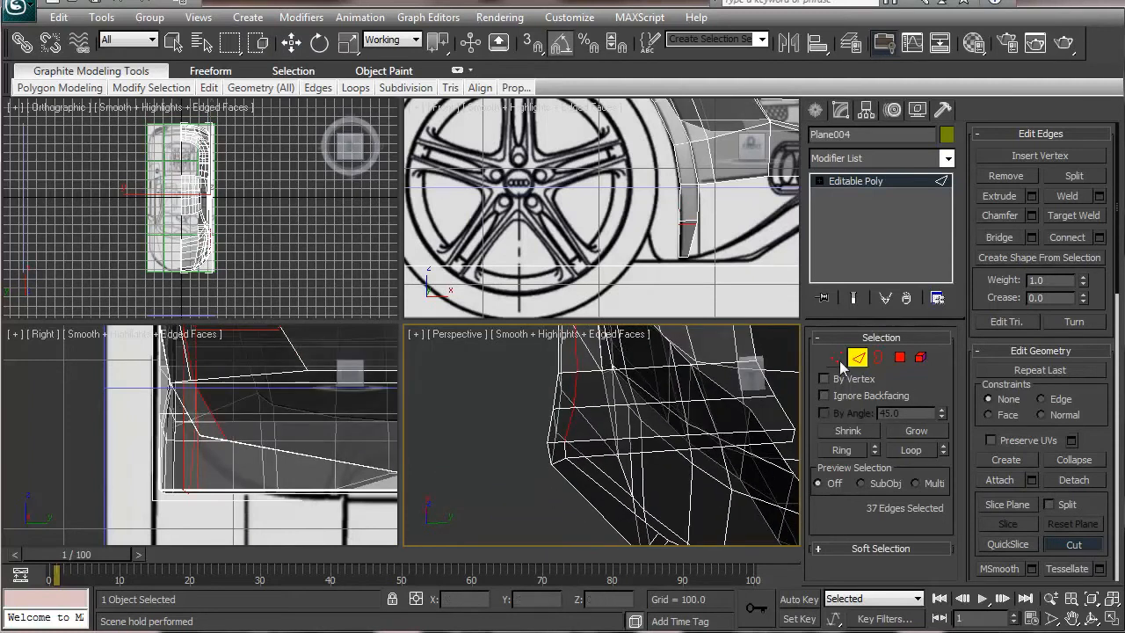
key(w)
- Shift the short vertical edge at the strip's bottom corner along Y to about -32.06
click(565, 448)
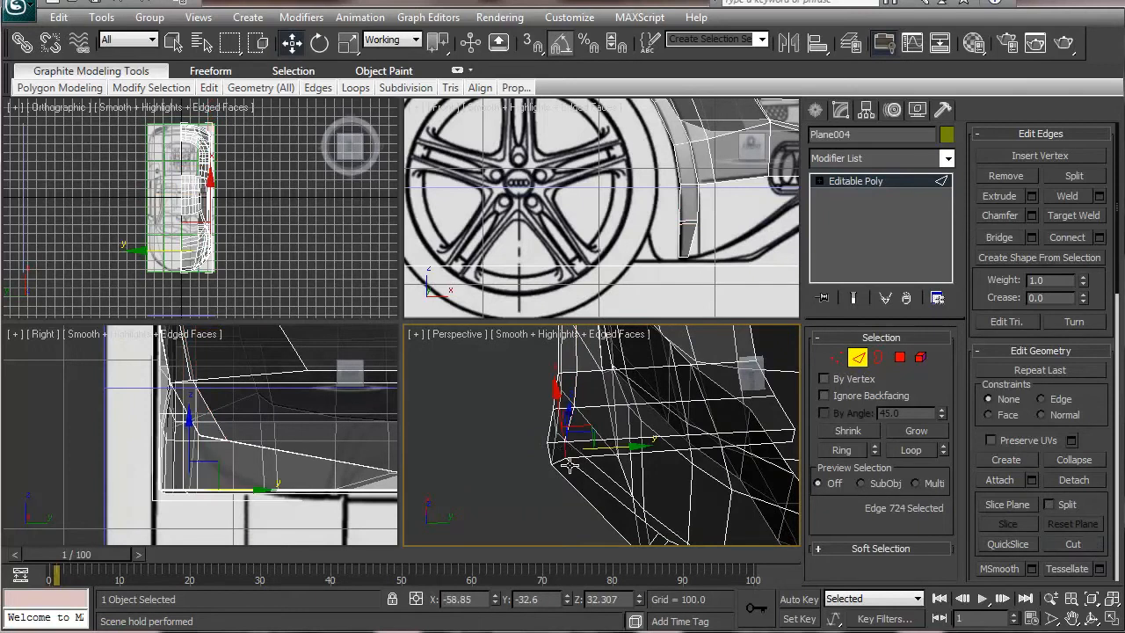
drag(640, 447, 651, 448)
alt+middle_drag(648, 448, 627, 512)
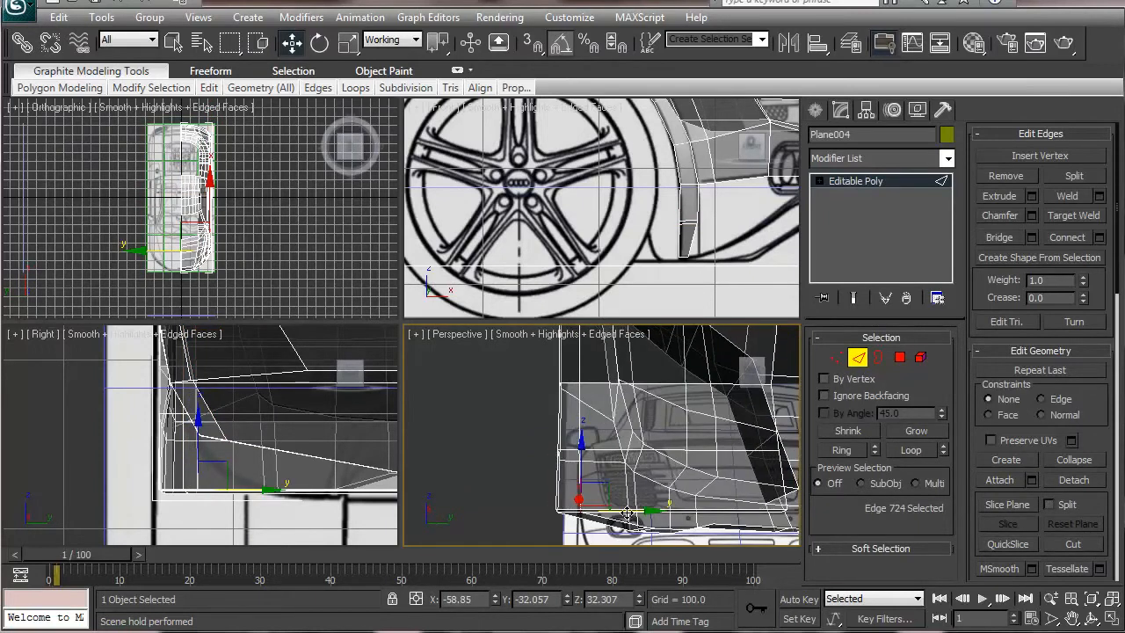
scroll(626, 513, down, 2)
scroll(444, 483, down, 1)
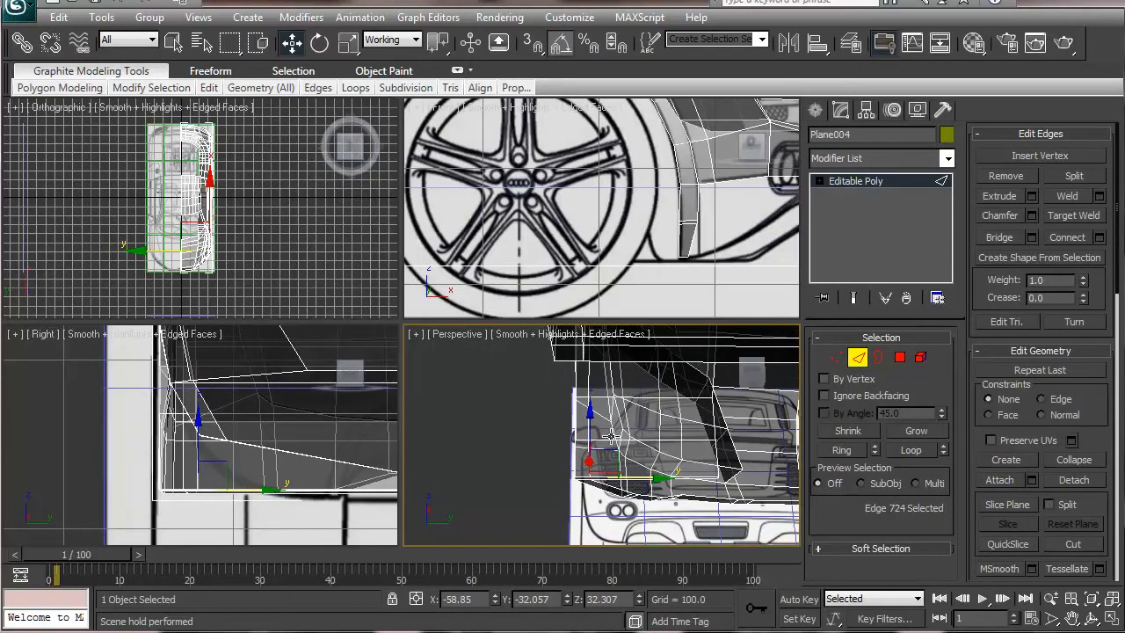
- Ring-select the edges across the wide inner wheel-arch panel and connect them with 2 segments and pinch 0
click(659, 418)
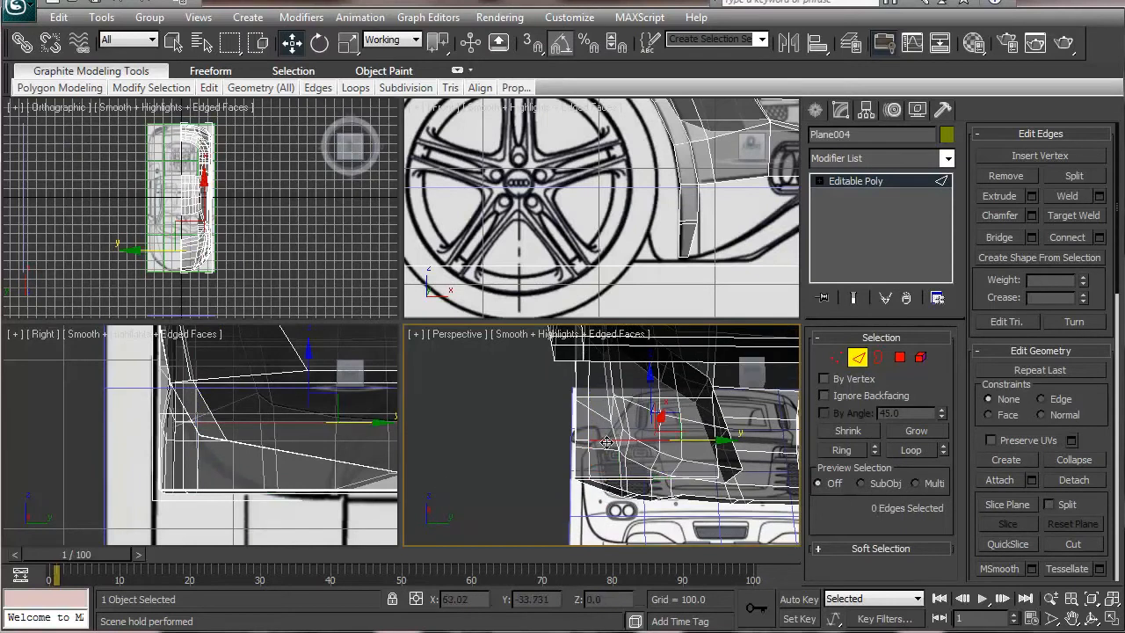
click(843, 449)
alt+middle_drag(599, 449, 498, 477)
scroll(566, 454, down, 5)
scroll(586, 435, up, 4)
middle_drag(597, 434, 673, 406)
click(671, 401)
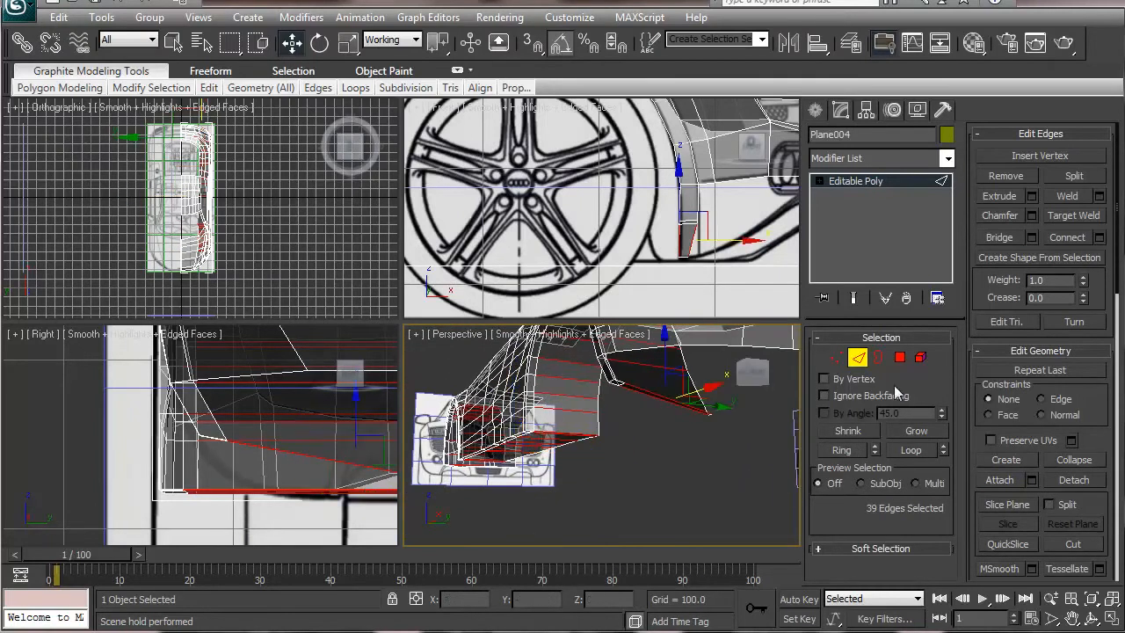
click(1099, 237)
drag(717, 508, 1114, 503)
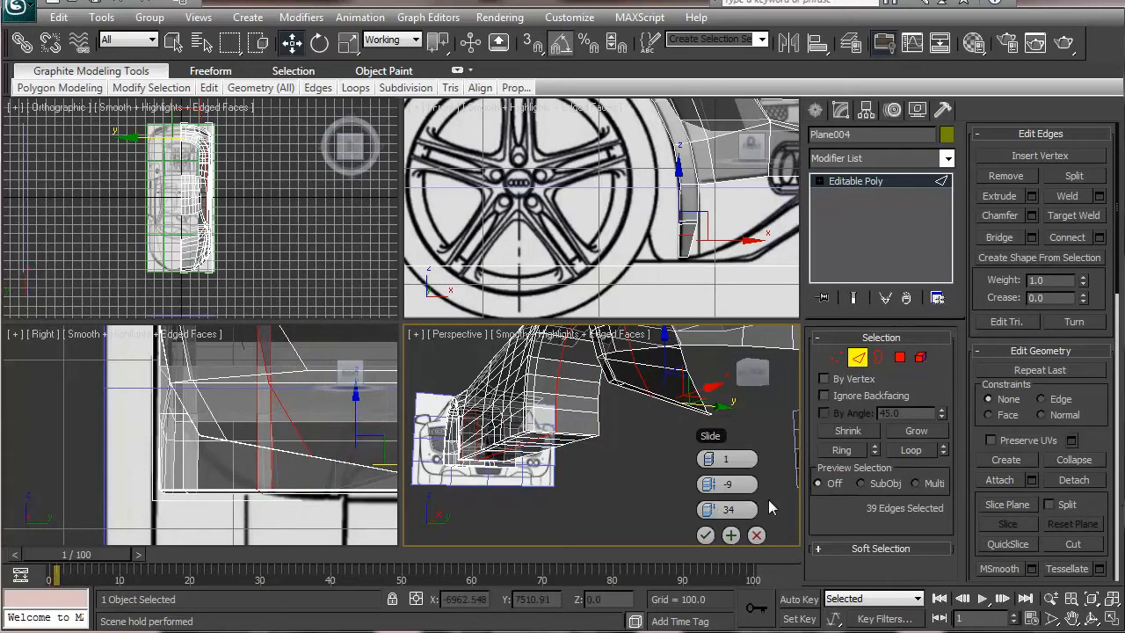
click(717, 460)
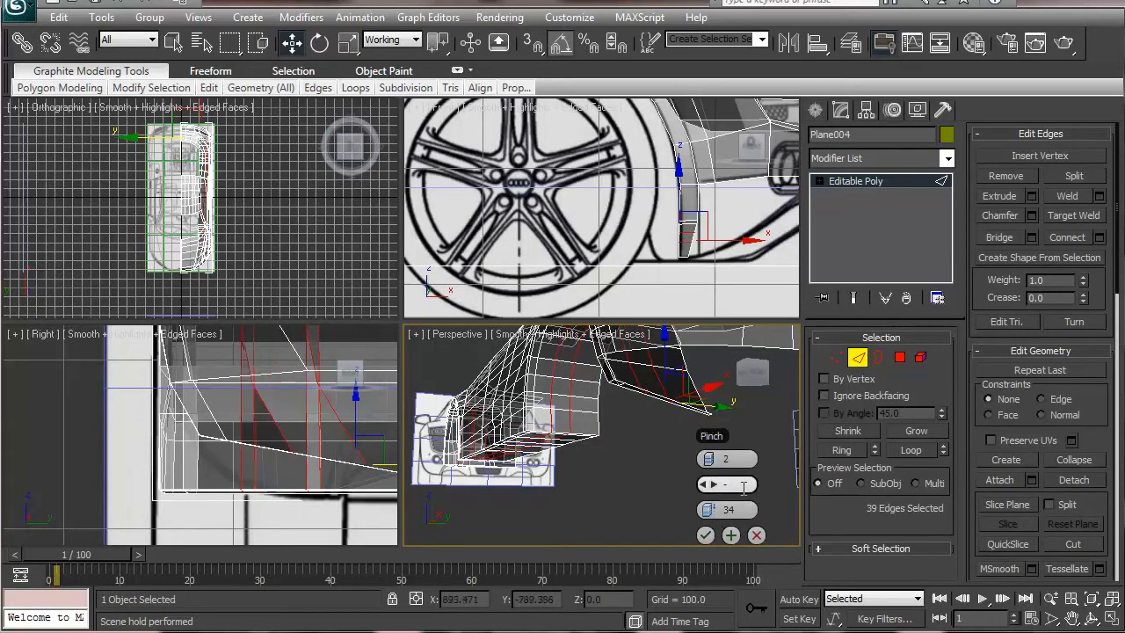
key(Return)
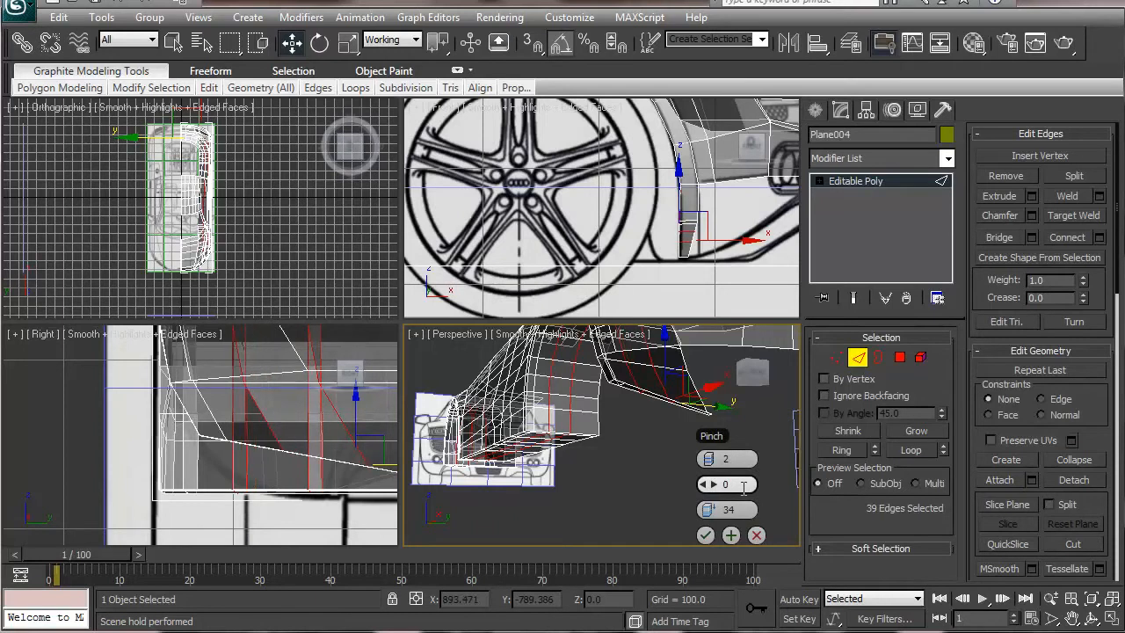
drag(715, 509, 682, 507)
click(705, 534)
- Lower the middle edge on the bottom rim of the inner panel behind the rear arch by about 1 unit along Z
alt+middle_drag(704, 479, 711, 436)
click(711, 435)
click(701, 358)
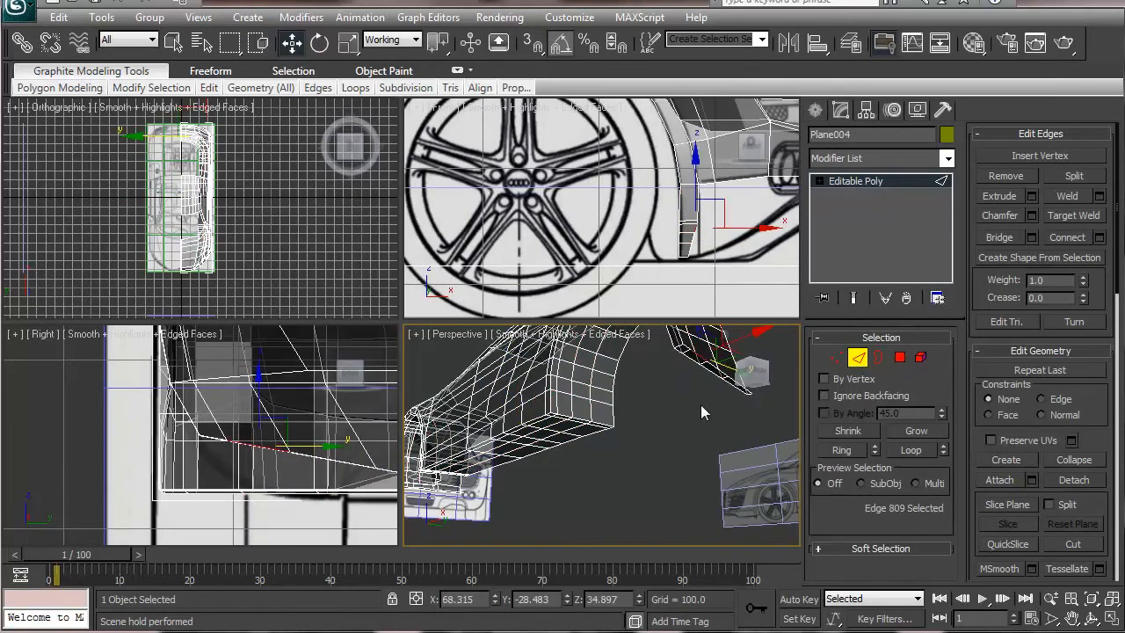
click(633, 472)
scroll(667, 437, up, 3)
middle_drag(666, 437, 608, 491)
click(708, 400)
alt+middle_drag(703, 408, 603, 388)
drag(602, 387, 602, 402)
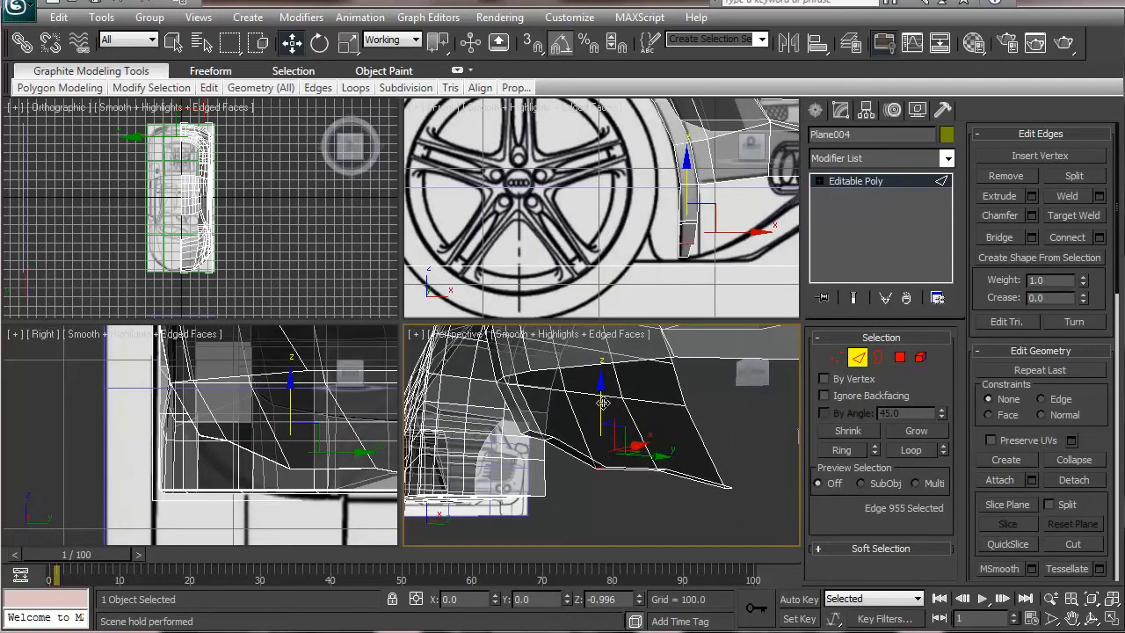
click(671, 512)
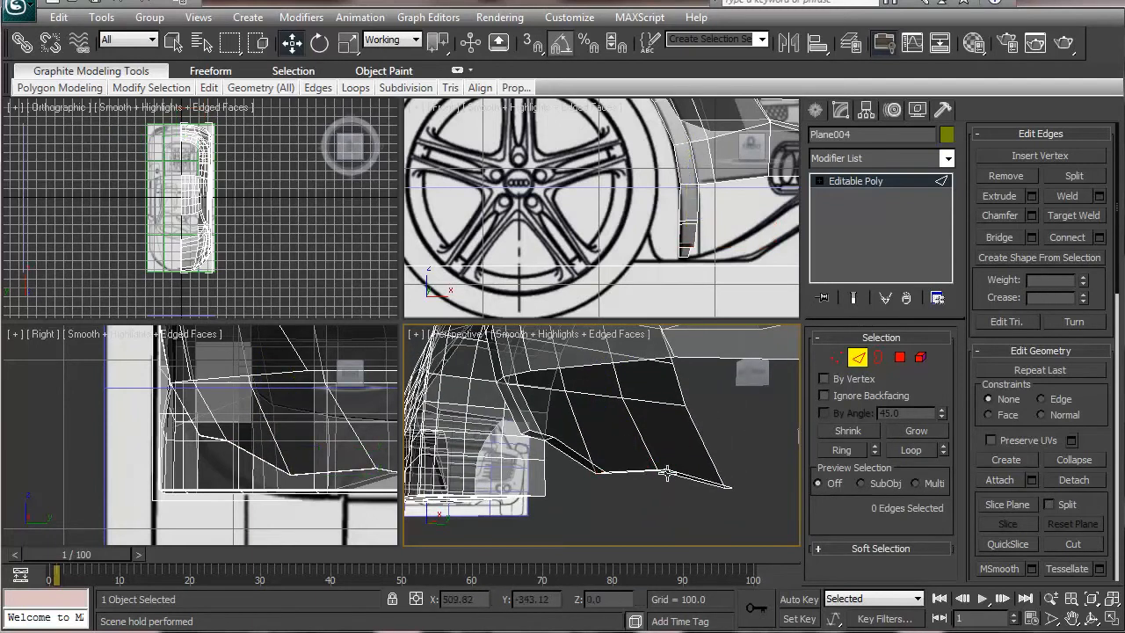
- Lower the short cross edge nearer the panel's far corner along Z to round off its bottom rim
alt+middle_drag(649, 487, 640, 440)
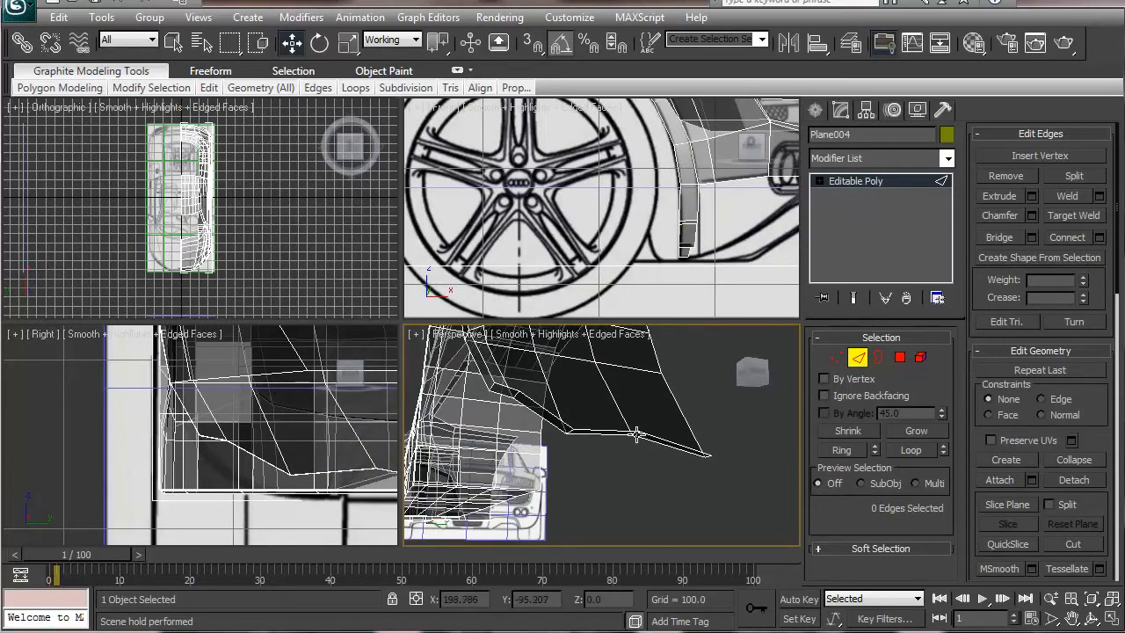
click(636, 434)
click(630, 483)
scroll(665, 442, up, 2)
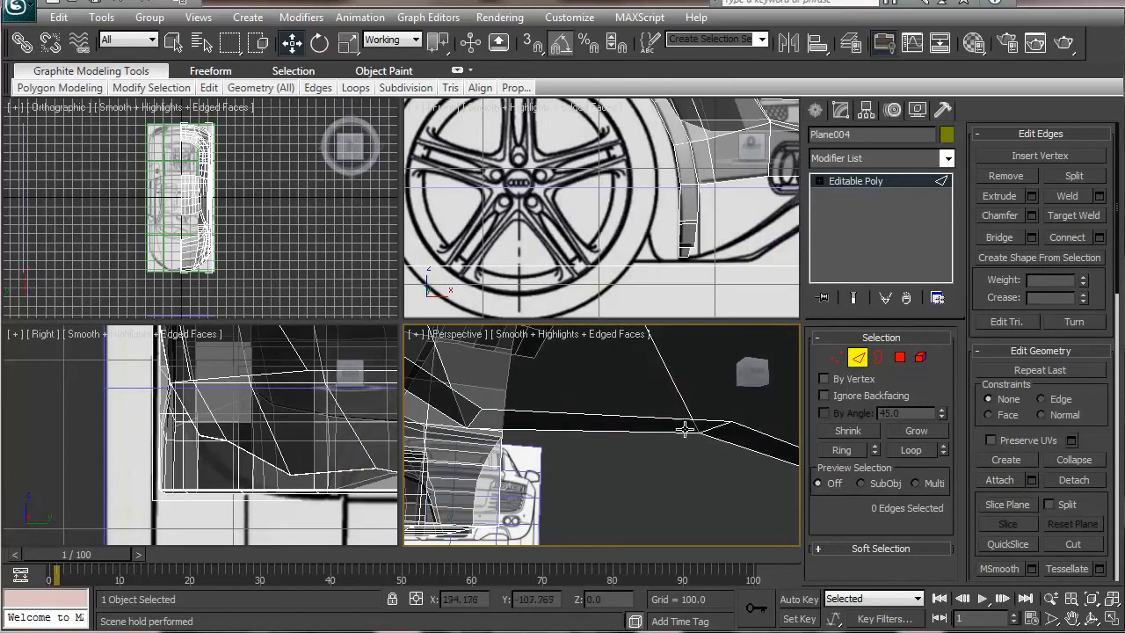
click(709, 425)
middle_drag(305, 432, 239, 436)
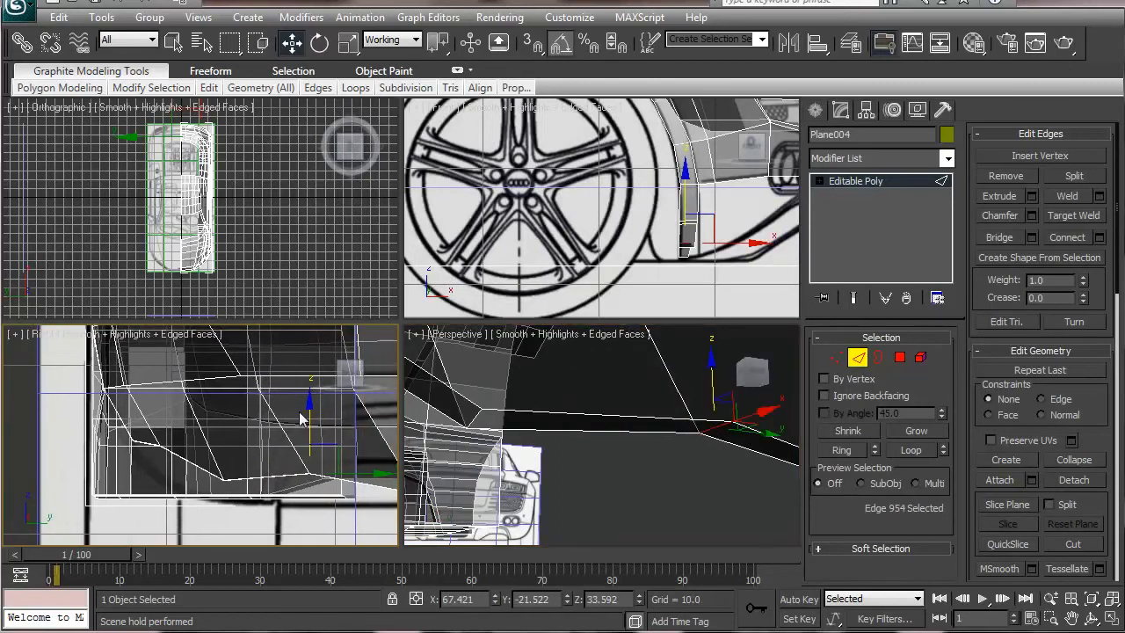
drag(308, 402, 311, 444)
- Lower the short cross edge near the outer end of the panel's bottom rim so it follows the curve
alt+middle_drag(584, 460, 653, 488)
click(689, 445)
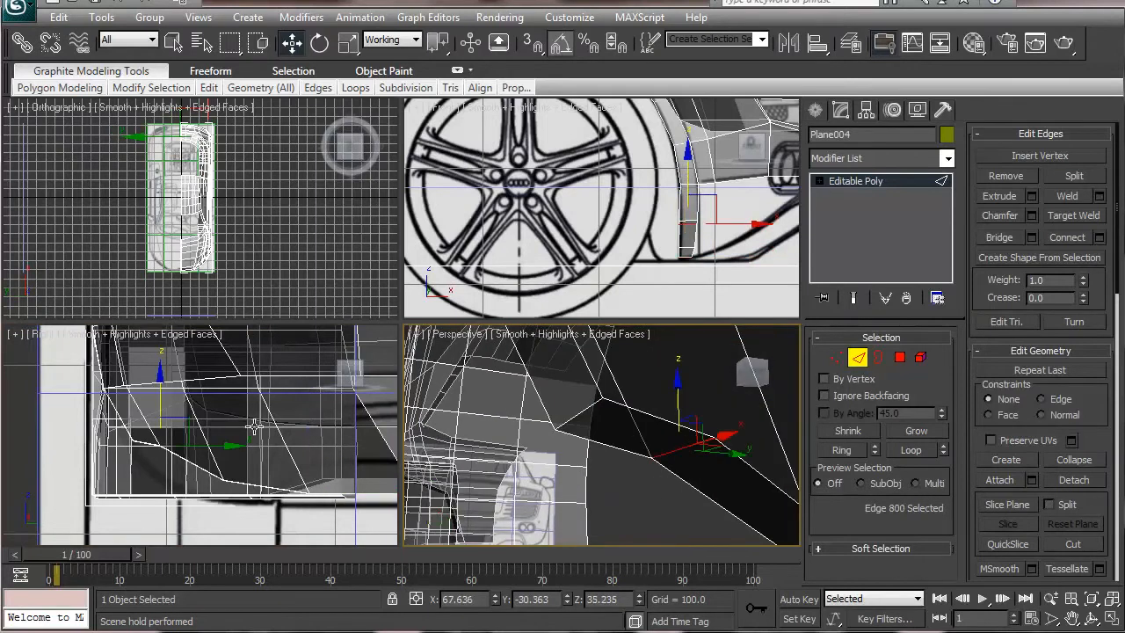
drag(159, 378, 181, 411)
scroll(520, 500, down, 6)
mouse_move(582, 464)
alt+middle_down()
mouse_move(624, 470)
mouse_move(578, 447)
alt+middle_up()
alt+middle_drag(665, 433, 639, 474)
click(623, 455)
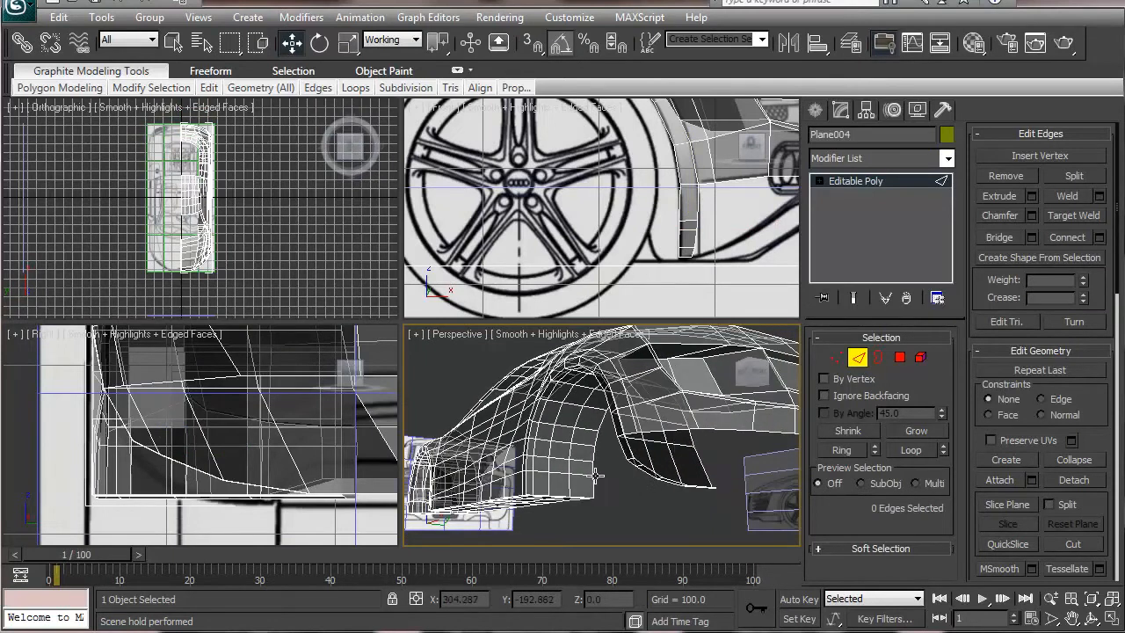
- Select the three connected edges along the panel's curved outer rim and move them along X to about 70.4
click(629, 479)
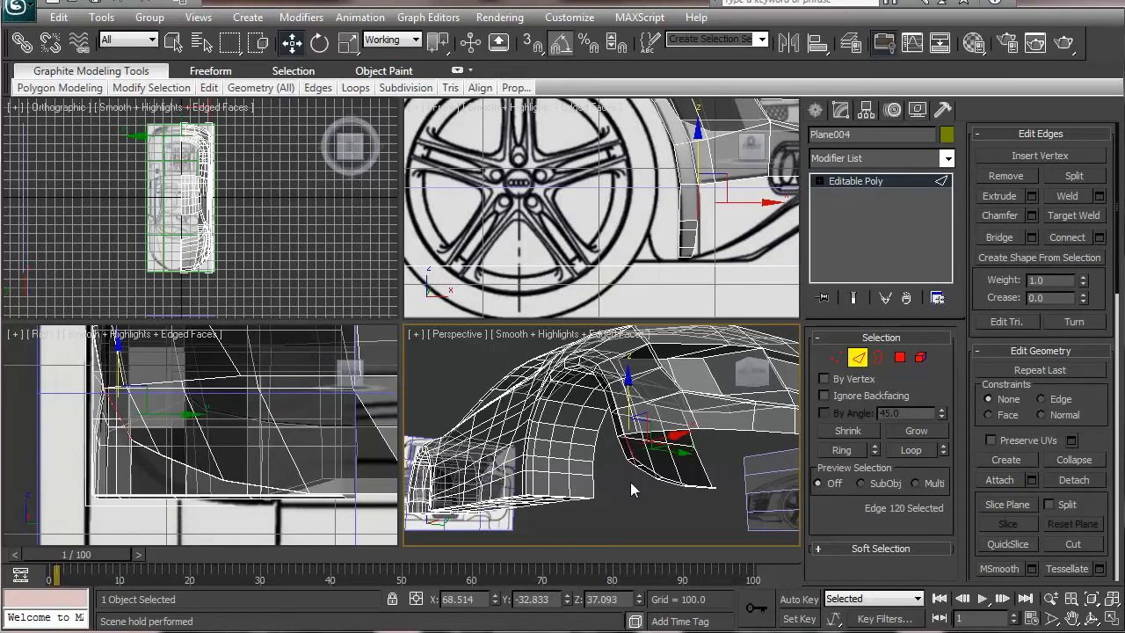
scroll(632, 480, up, 2)
alt+middle_drag(636, 475, 617, 467)
double_click(657, 479)
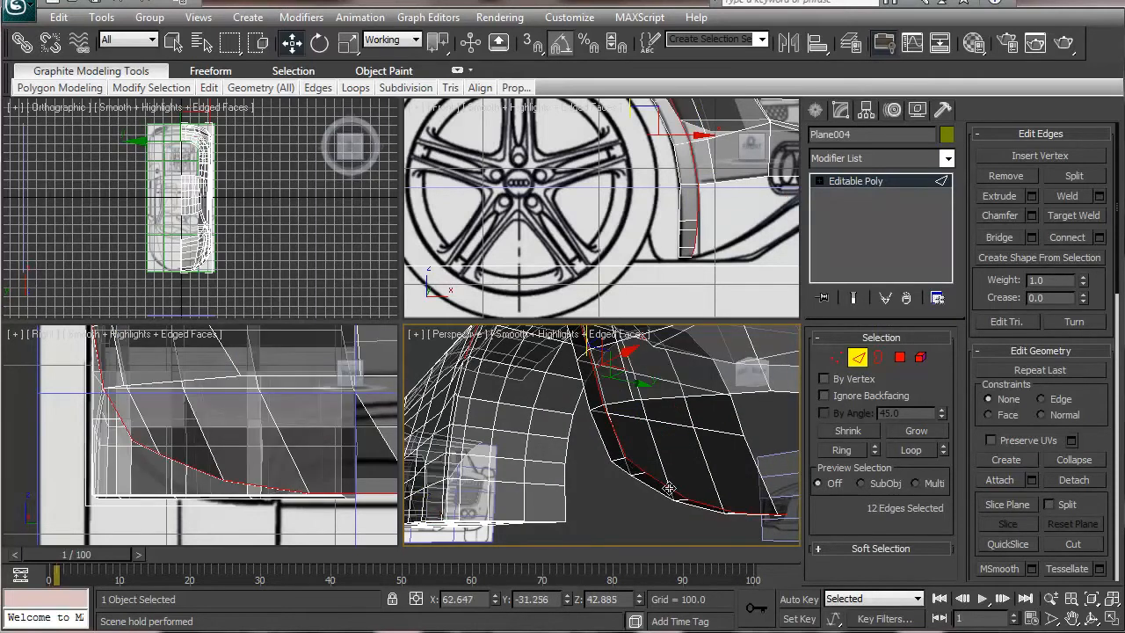
click(635, 461)
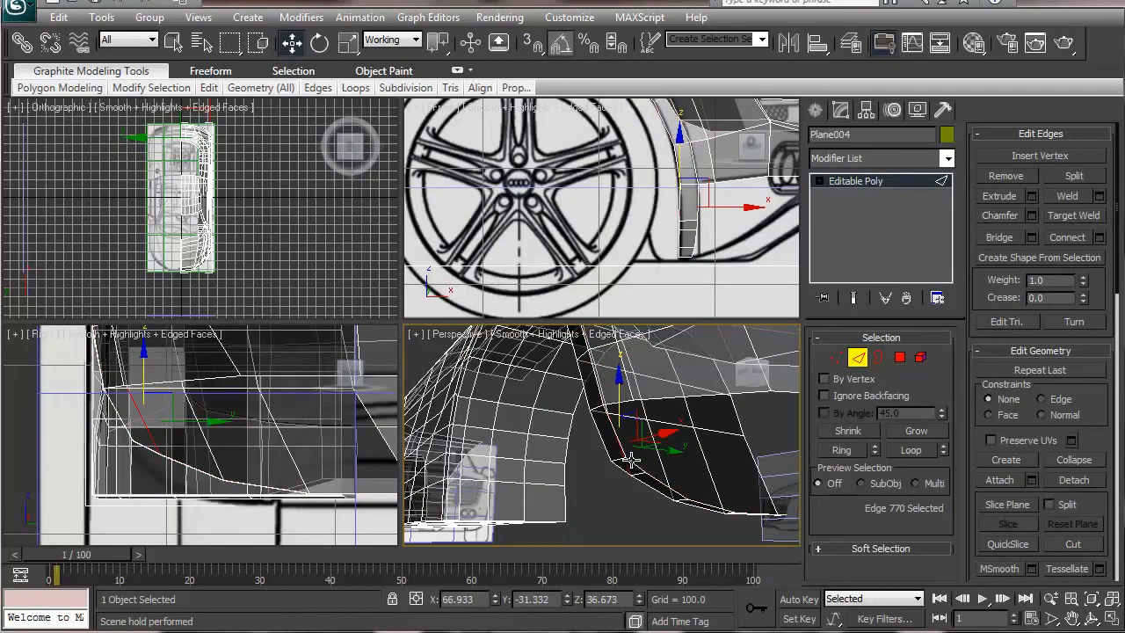
click(624, 445)
ctrl+click(657, 488)
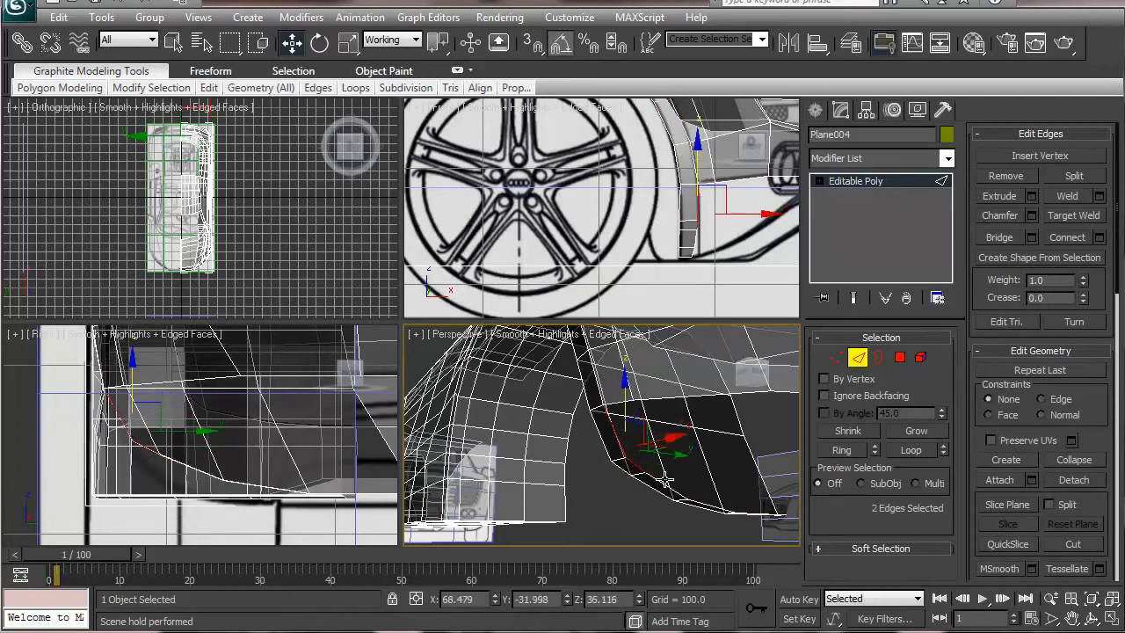
ctrl+click(659, 481)
middle_drag(665, 253, 555, 263)
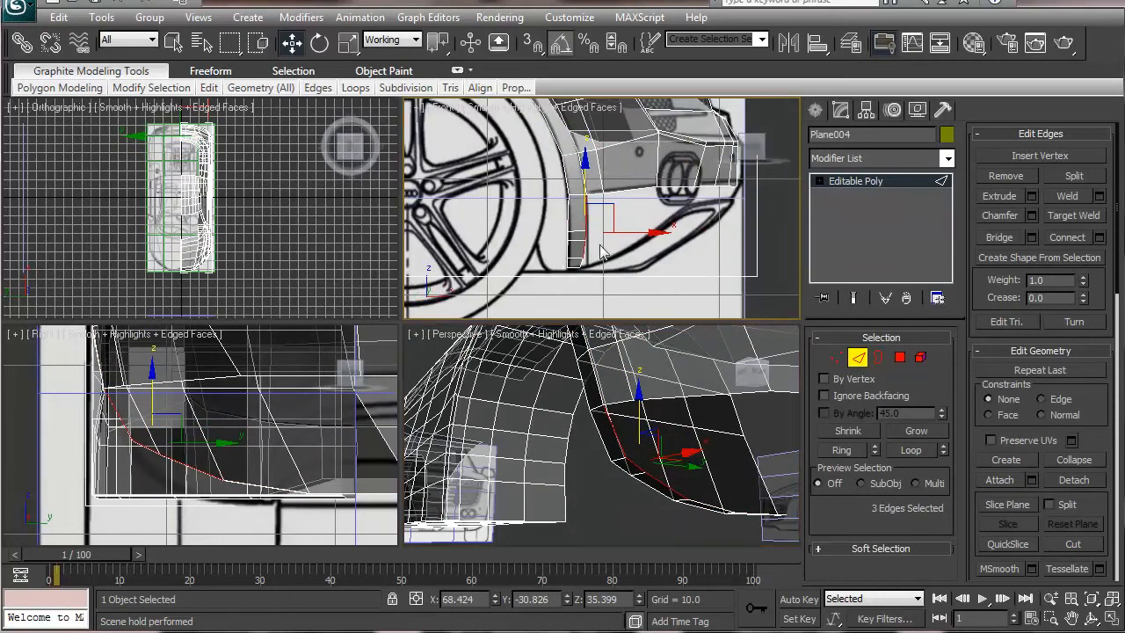
drag(658, 238, 703, 241)
- Reposition the three rim edges in the XY plane to about X 70.23, Y -29.61
middle_drag(199, 443, 207, 477)
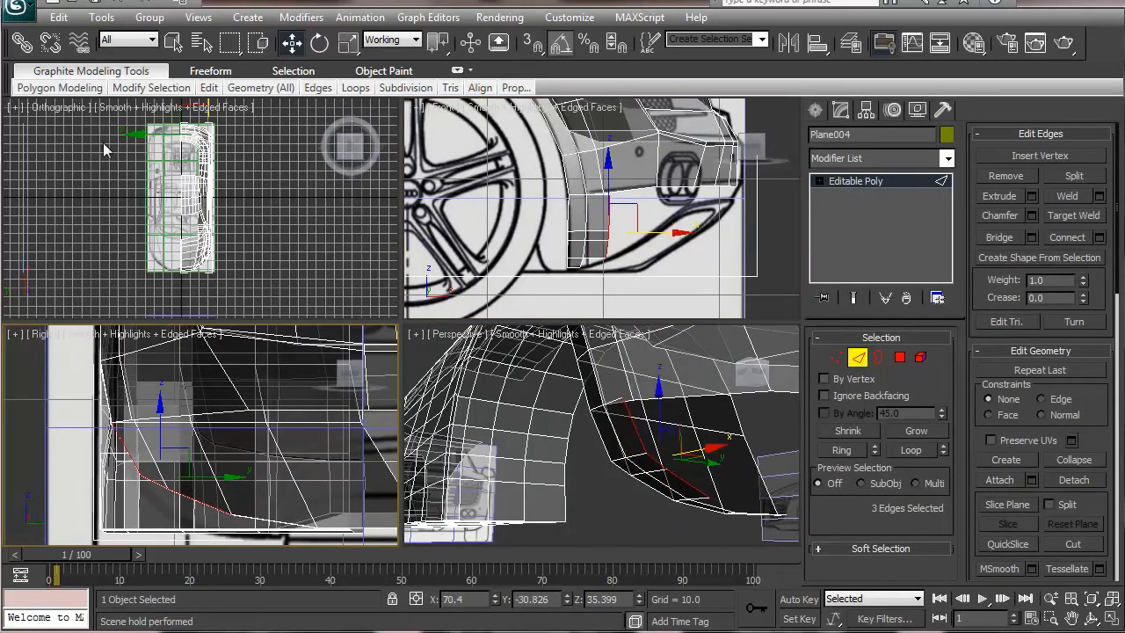
middle_drag(57, 145, 79, 228)
scroll(79, 229, up, 12)
middle_drag(317, 237, 45, 201)
scroll(46, 201, up, 4)
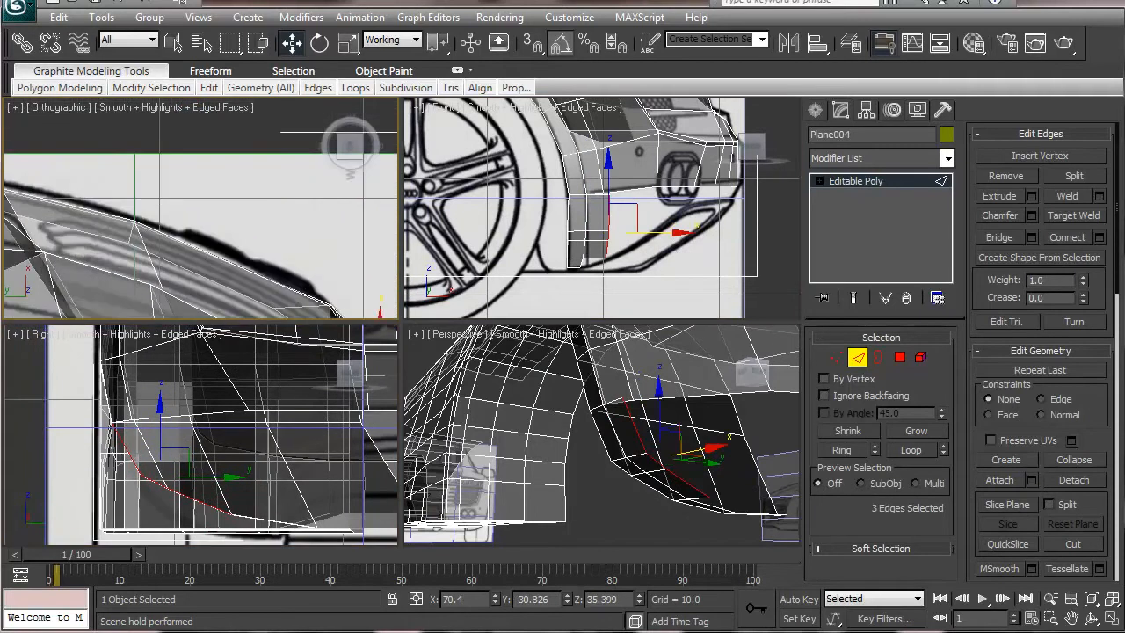
middle_drag(238, 283, 132, 88)
drag(260, 186, 226, 179)
- Pull the three rim edges back along X to about 69.83
alt+middle_drag(574, 398, 574, 417)
middle_drag(623, 502, 601, 356)
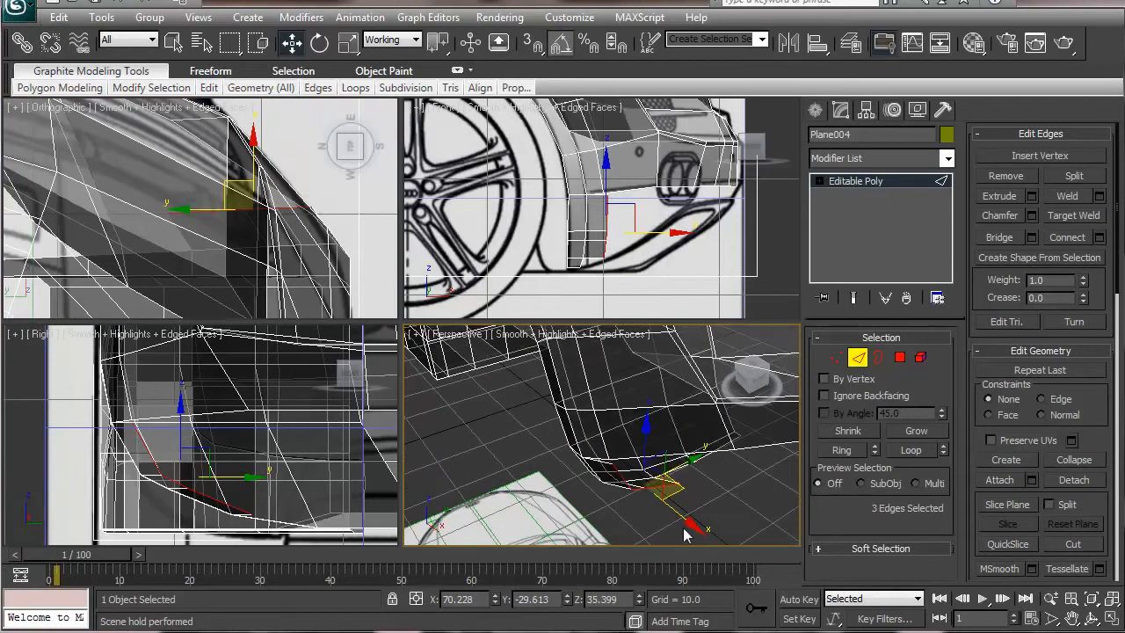
drag(690, 528, 688, 525)
drag(687, 525, 689, 527)
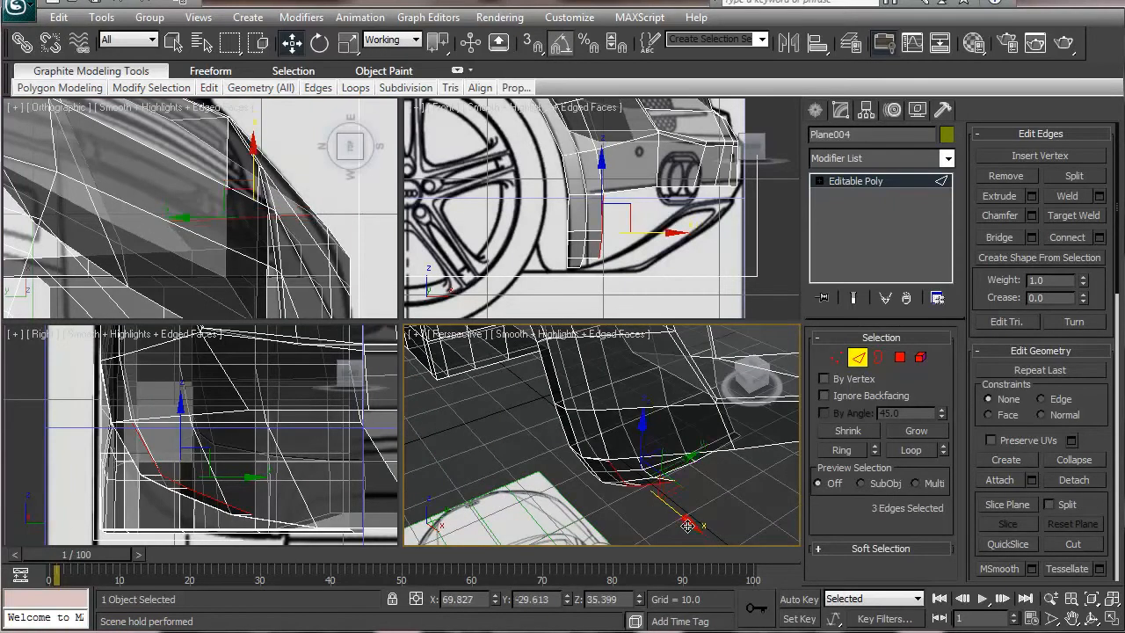
click(837, 358)
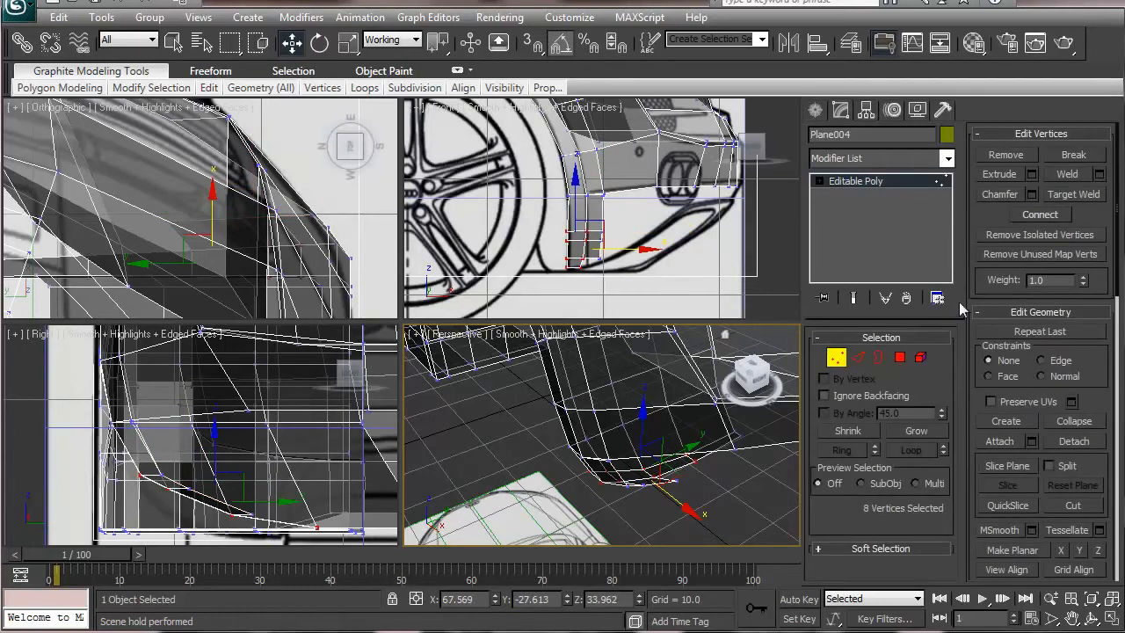
click(1077, 199)
scroll(603, 469, up, 3)
middle_drag(603, 468, 625, 457)
scroll(625, 452, up, 5)
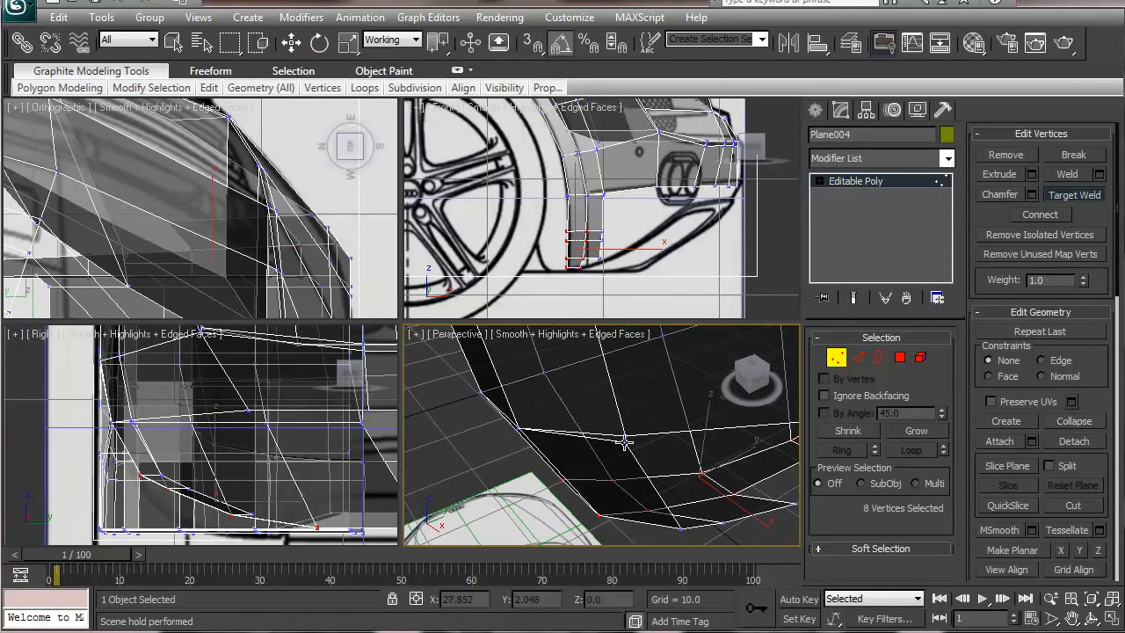
click(627, 436)
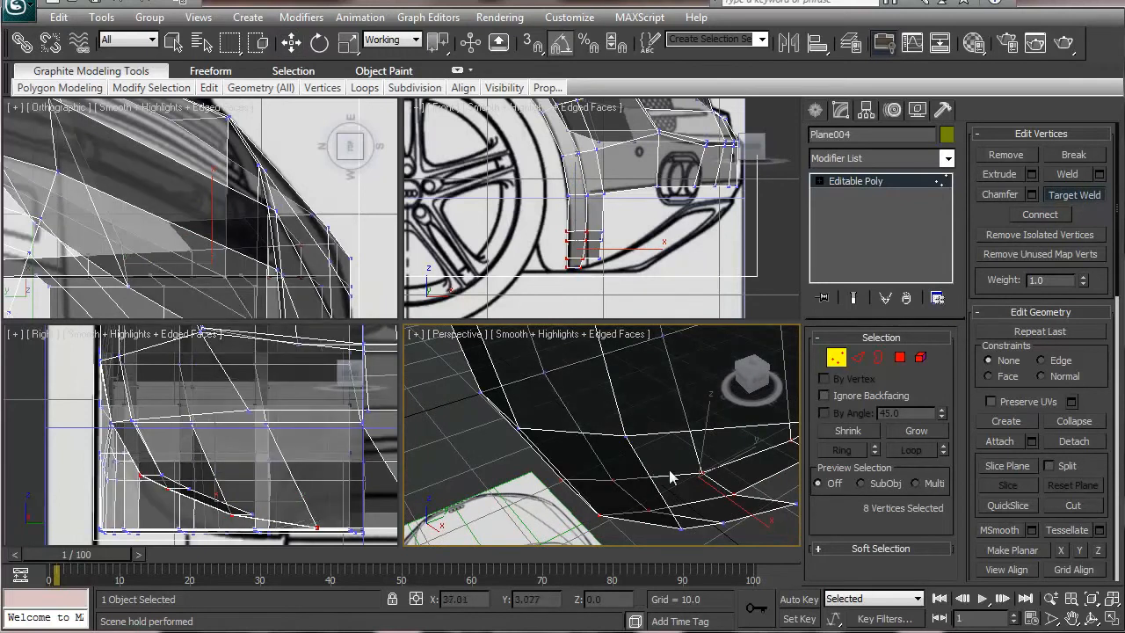
scroll(670, 477, down, 4)
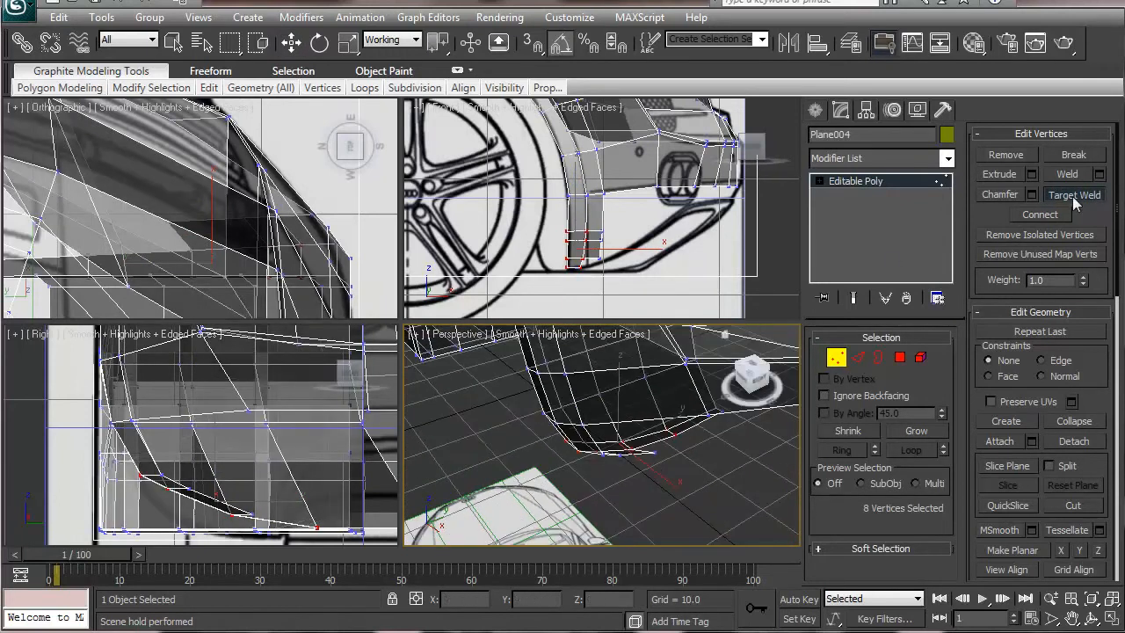
key(w)
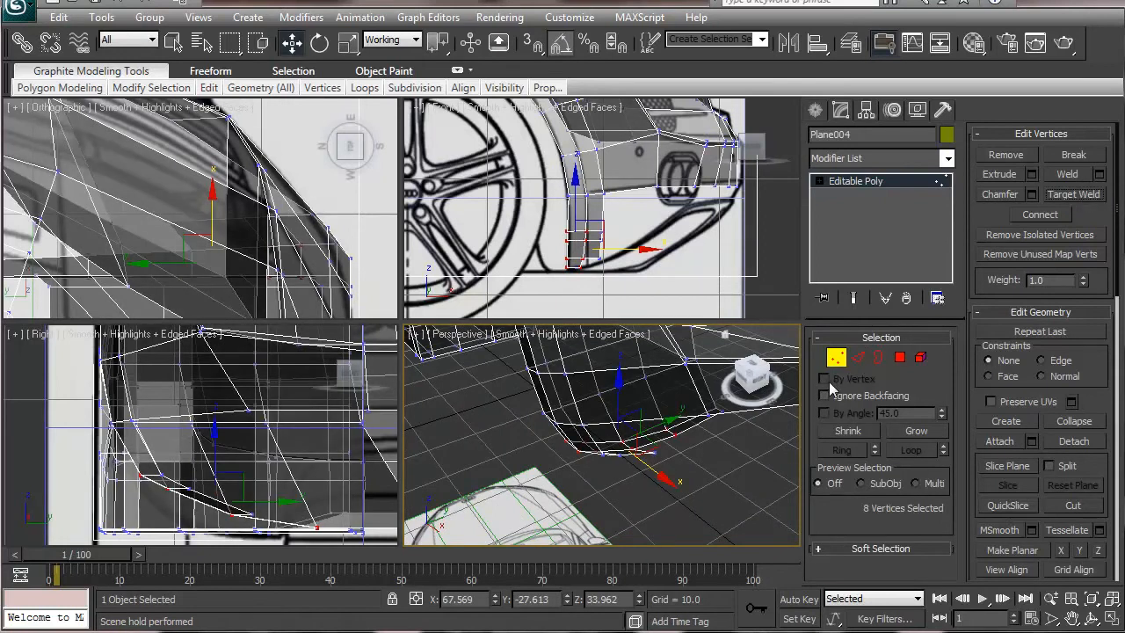
click(858, 357)
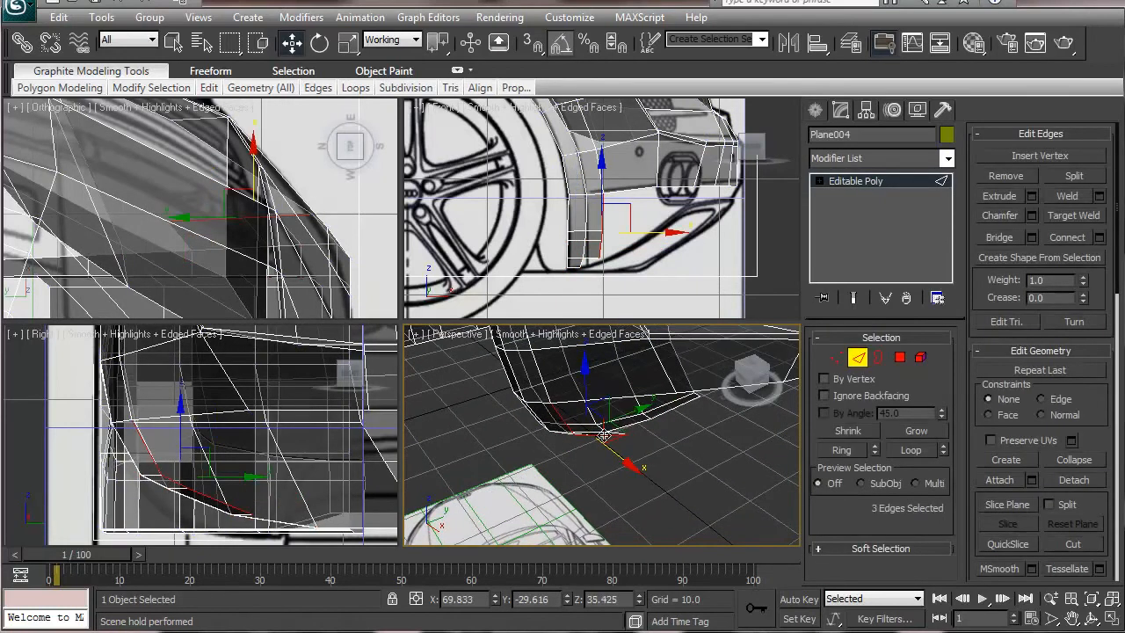
- Extrude the three rim edges toward the car's centre line and position them at about X 72.68, Y -22.61
mouse_move(664, 421)
alt+middle_down()
mouse_move(653, 400)
mouse_move(629, 450)
mouse_move(655, 422)
alt+middle_up()
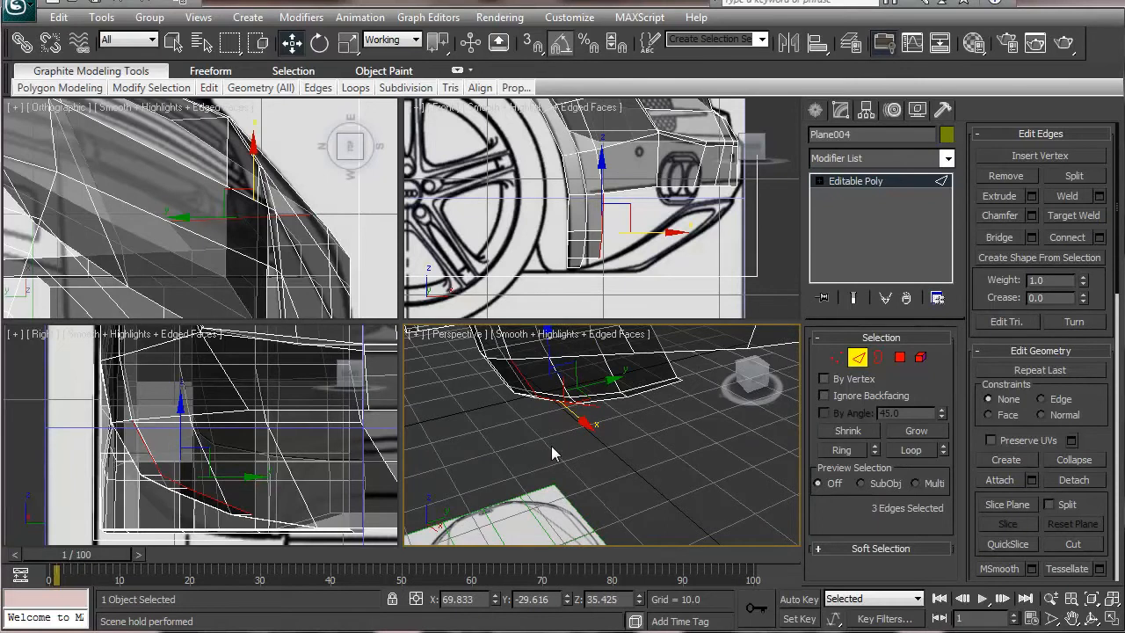
middle_drag(226, 200, 269, 228)
drag(269, 228, 188, 130)
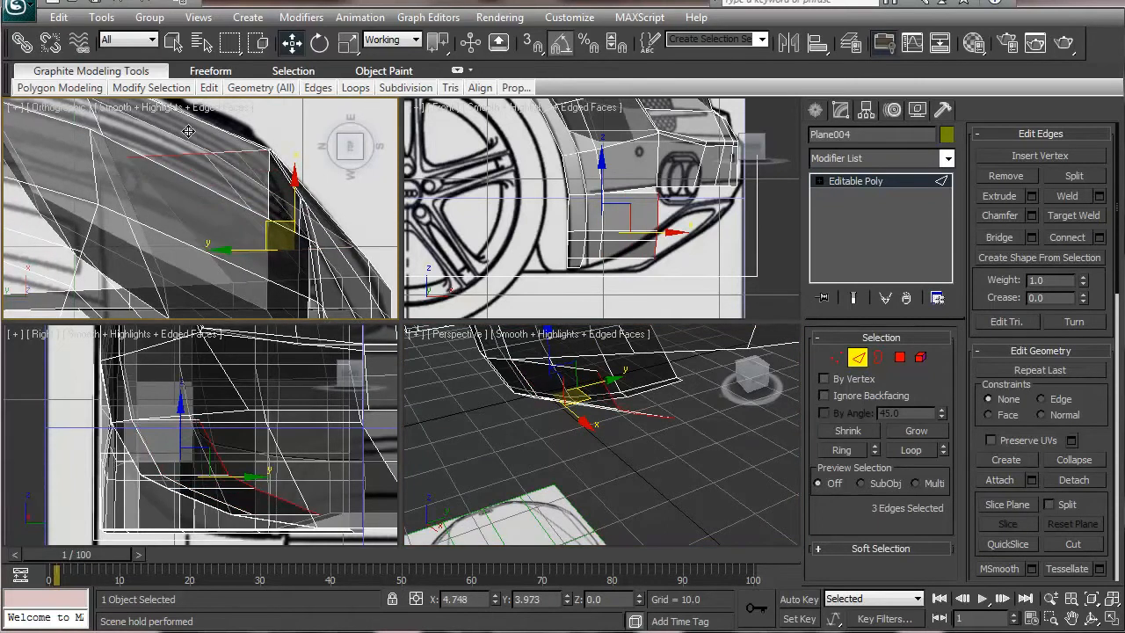
scroll(514, 428, up, 5)
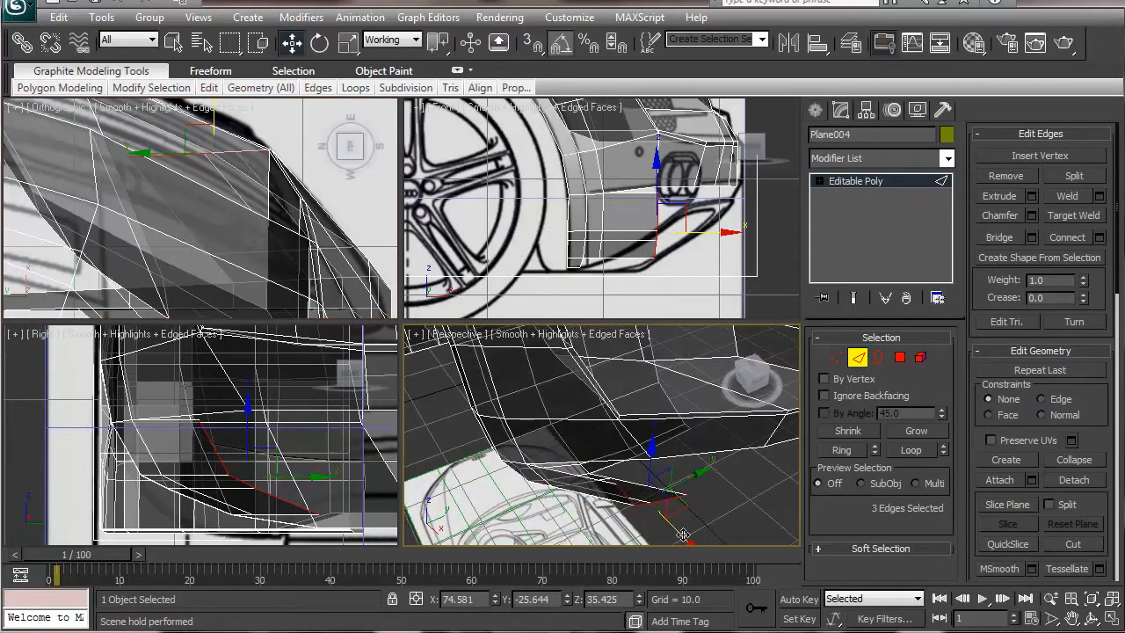
drag(685, 538, 713, 442)
mouse_move(674, 496)
middle_down()
mouse_move(632, 410)
mouse_move(680, 502)
middle_up()
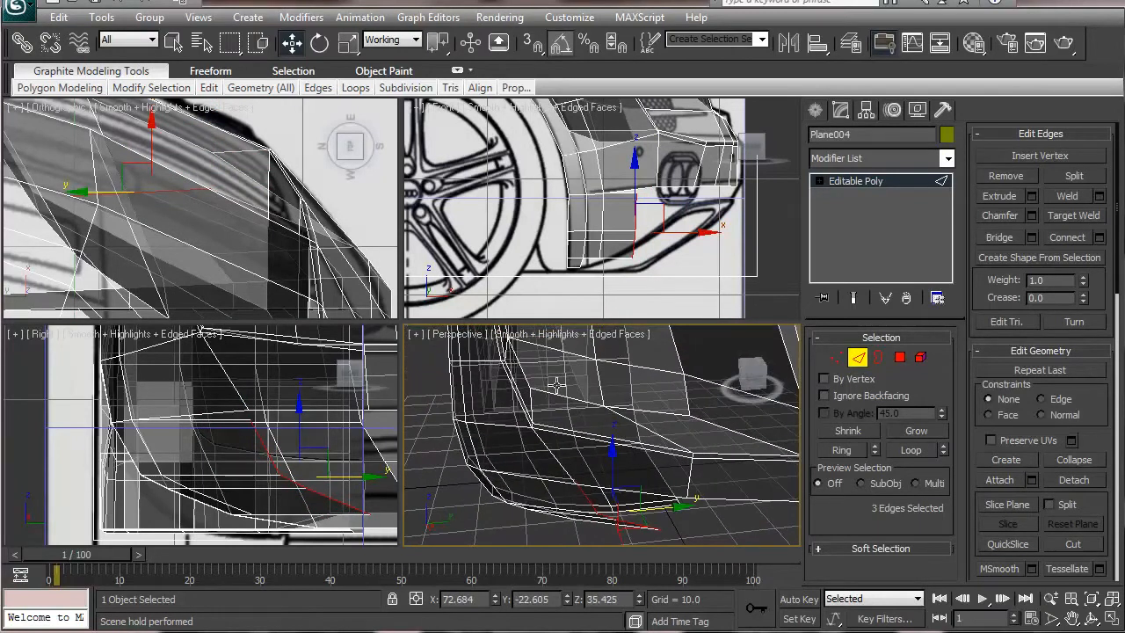
- Stretch the three extruded edges vertically to 108% and shift them along Y to about -22.63
scroll(359, 471, up, 1)
drag(360, 471, 352, 470)
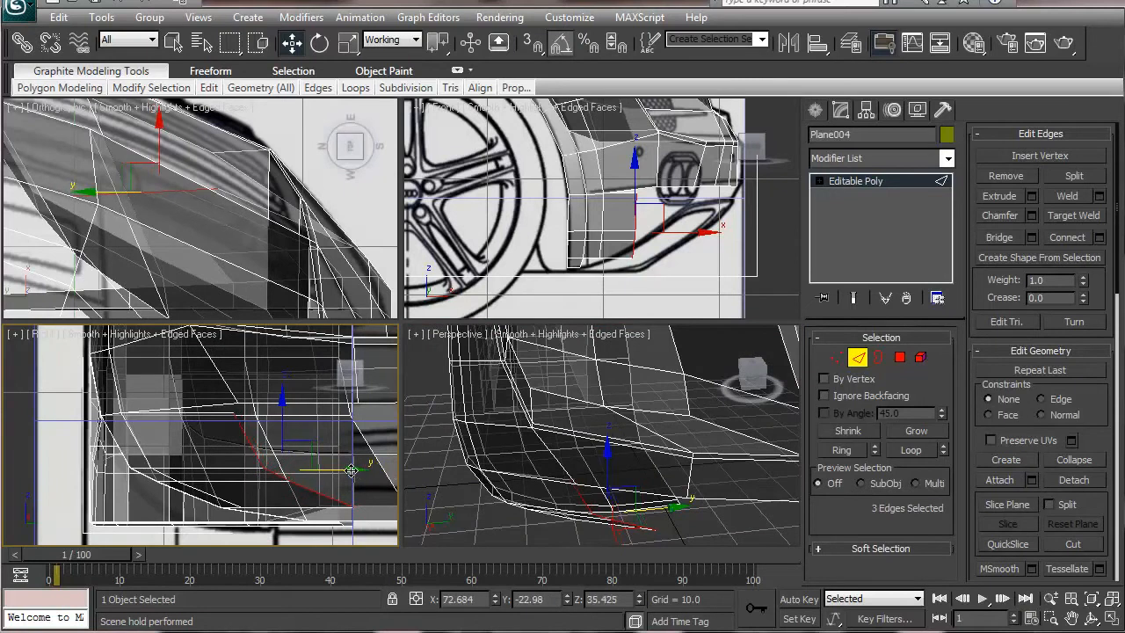
key(r)
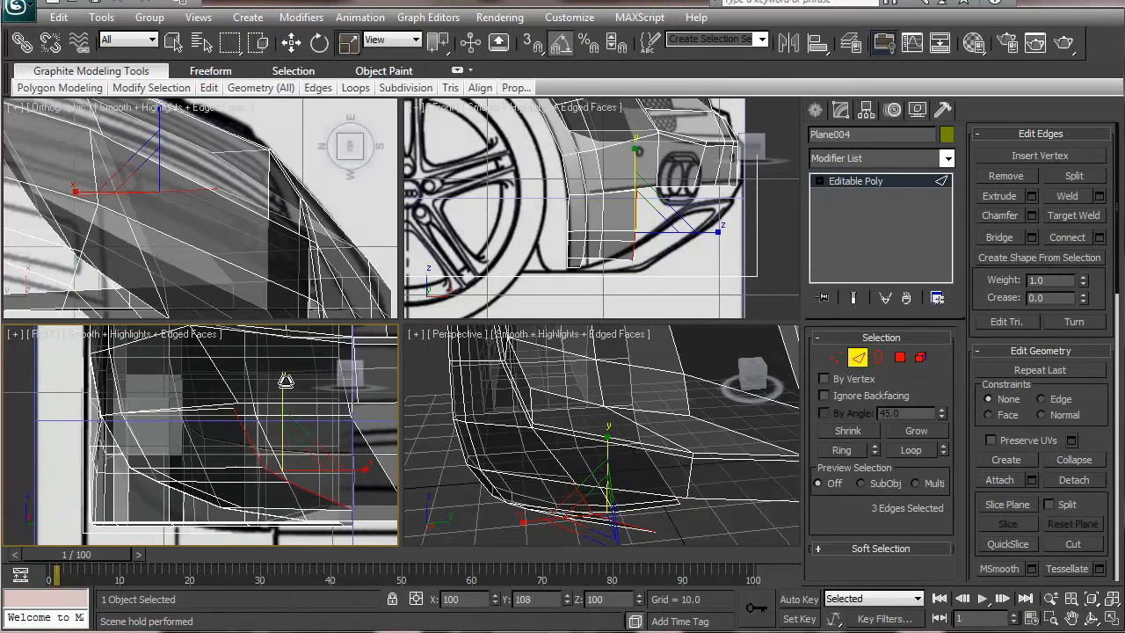
key(w)
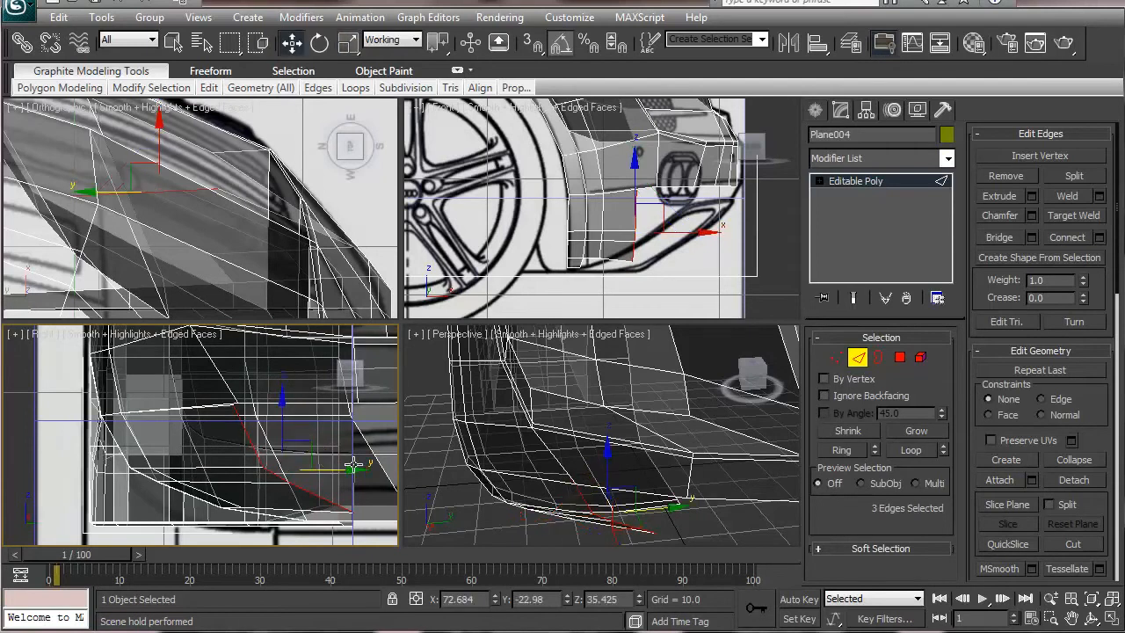
drag(350, 470, 355, 469)
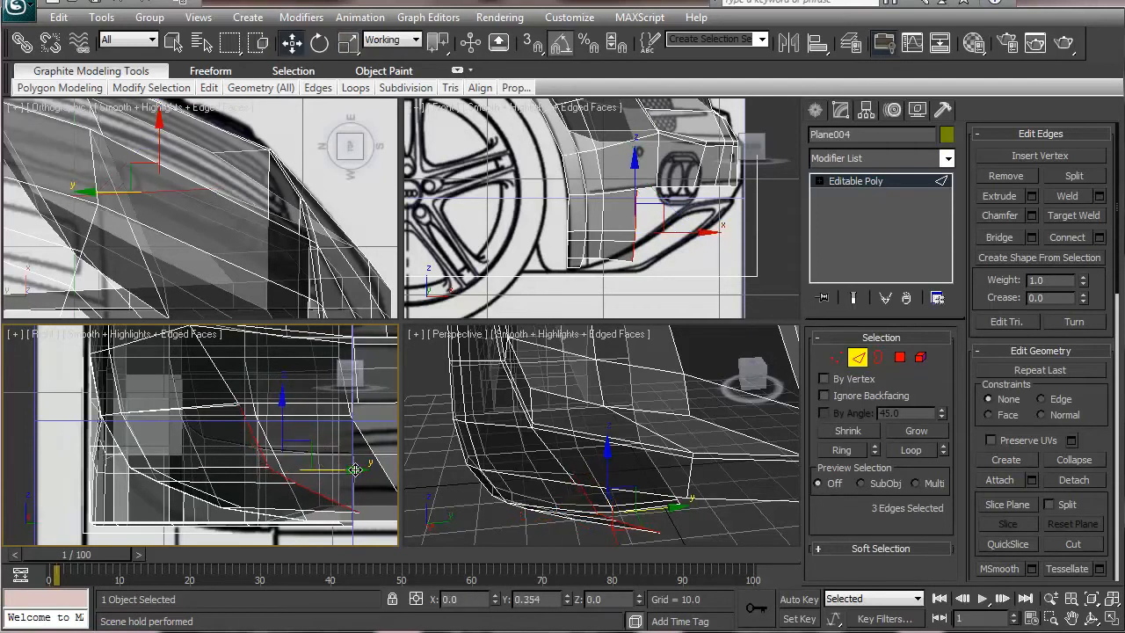
- Move the three extruded edges outward along X to about 74.46, undoing the stray edge selection
middle_drag(231, 137, 290, 185)
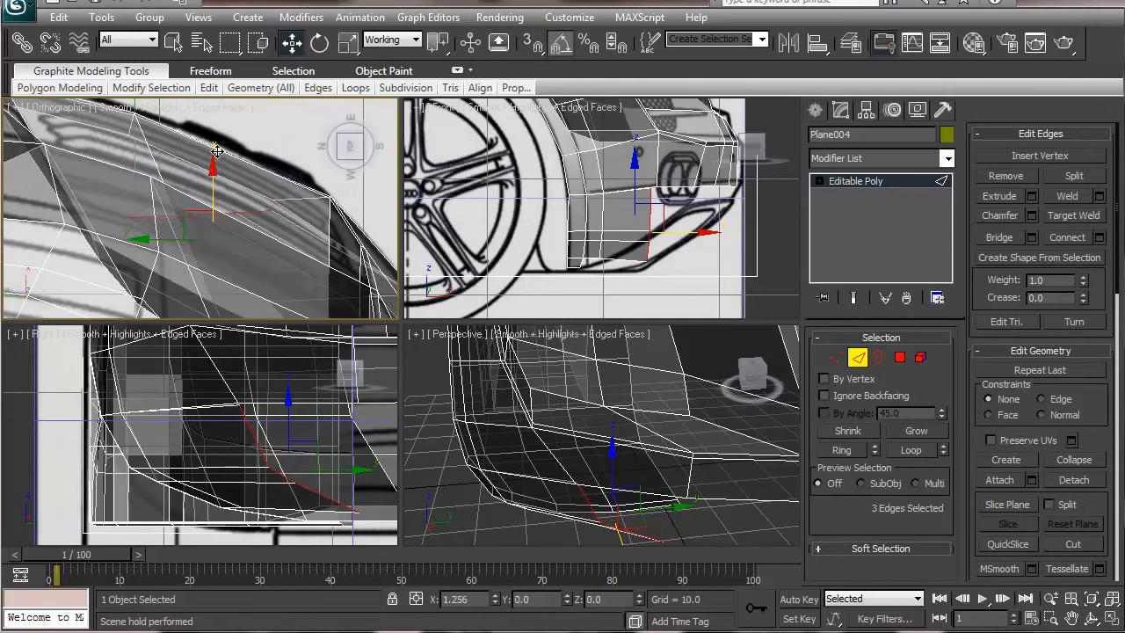
click(220, 145)
key(ctrl+z)
key(ctrl+z)
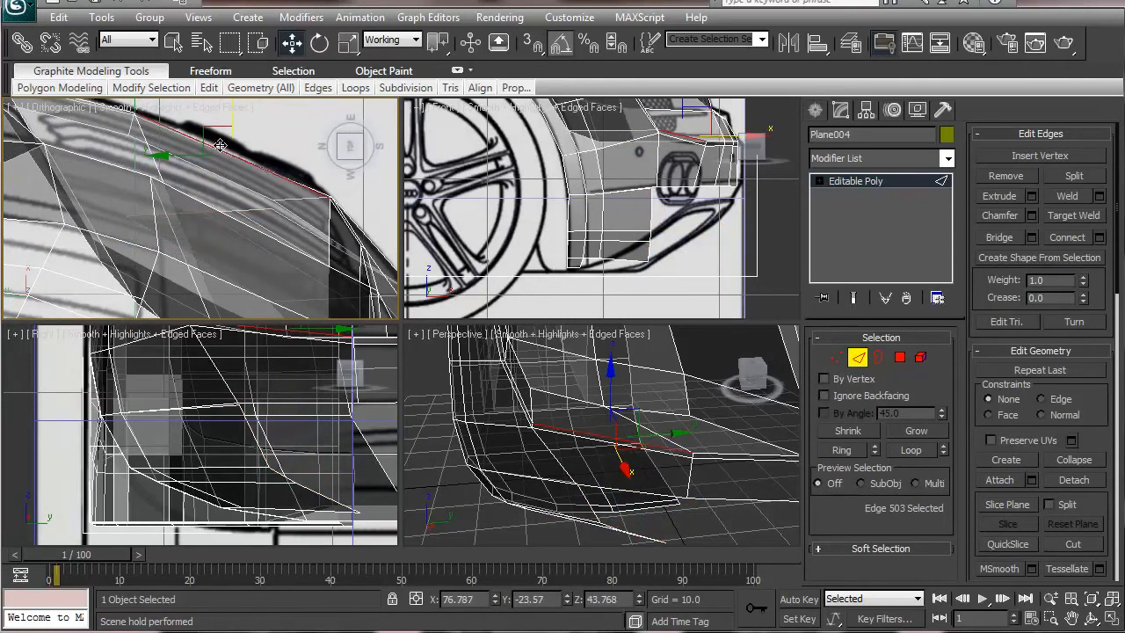
drag(213, 140, 220, 127)
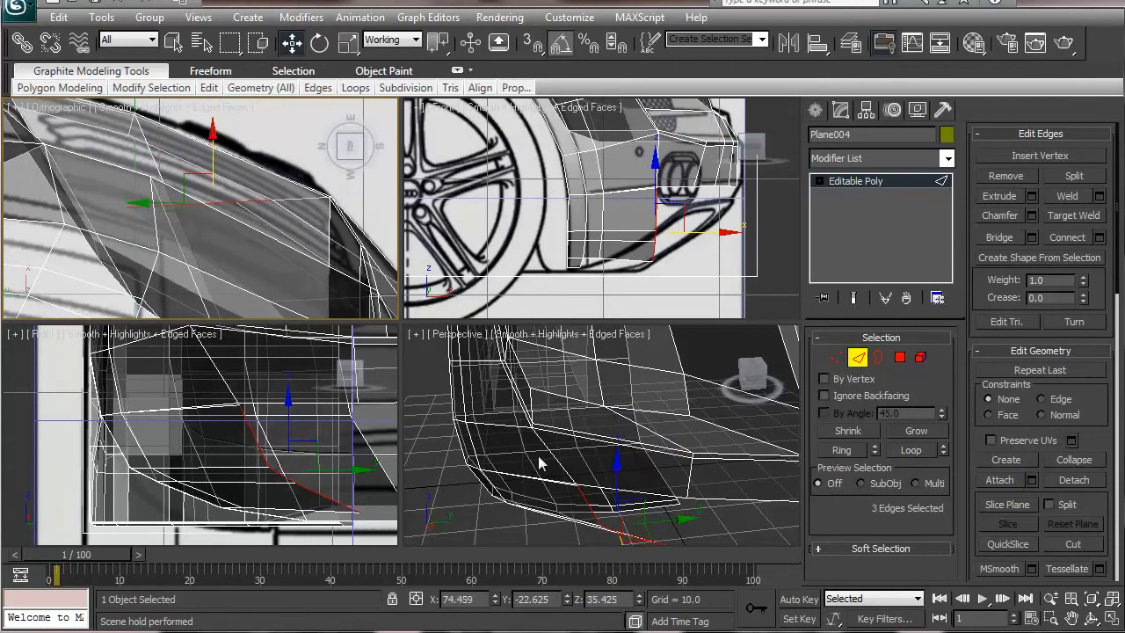
- Extrude the three edges into another segment toward the centre line and scale the new edges narrower along Y
alt+middle_drag(591, 469, 583, 445)
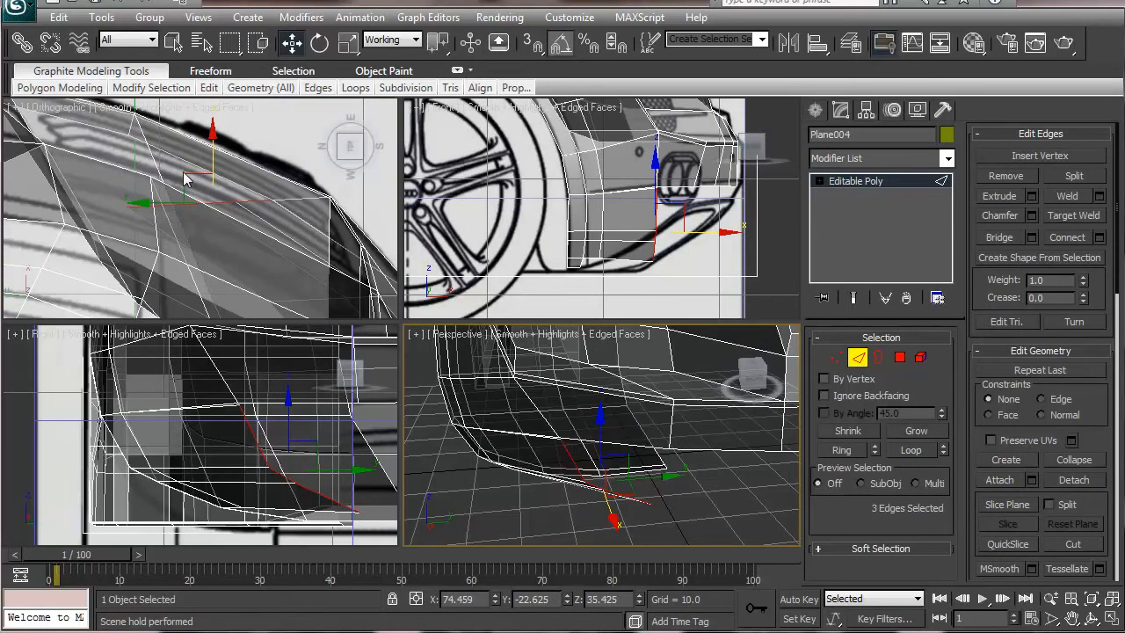
middle_drag(183, 173, 201, 188)
drag(200, 188, 63, 125)
middle_drag(238, 471, 145, 470)
key(e)
key(r)
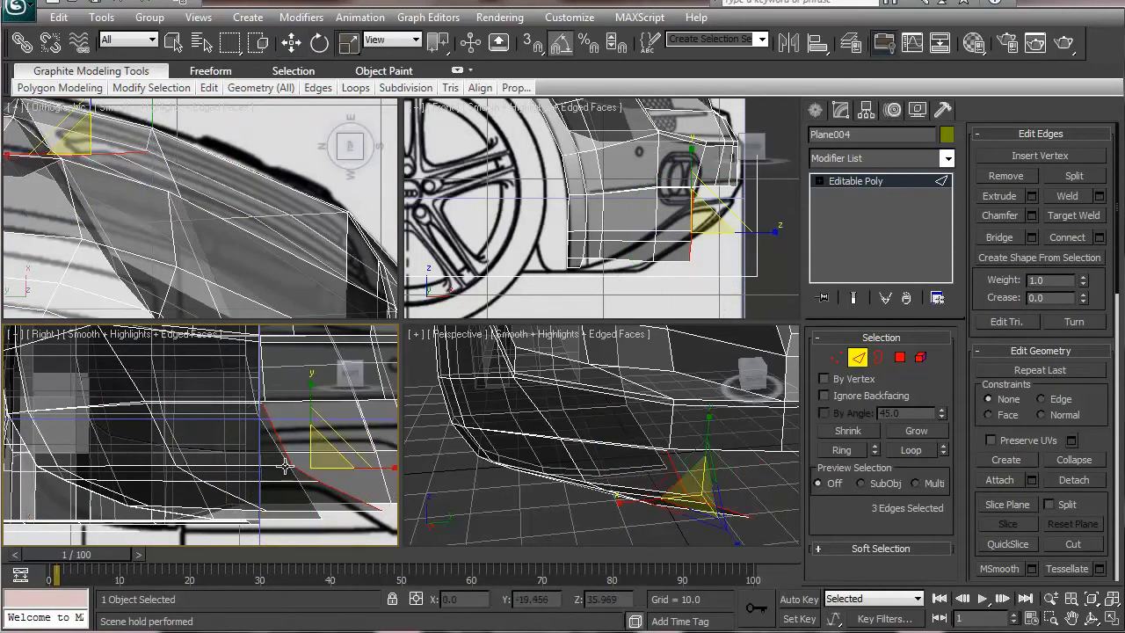
middle_drag(334, 477, 284, 483)
drag(346, 465, 283, 449)
- Reposition the three newly extruded edges to about X 77.56, Y -16.94
alt+middle_drag(73, 132, 99, 206)
key(q)
key(w)
key(ctrl+z)
drag(94, 204, 107, 204)
middle_drag(610, 474, 529, 455)
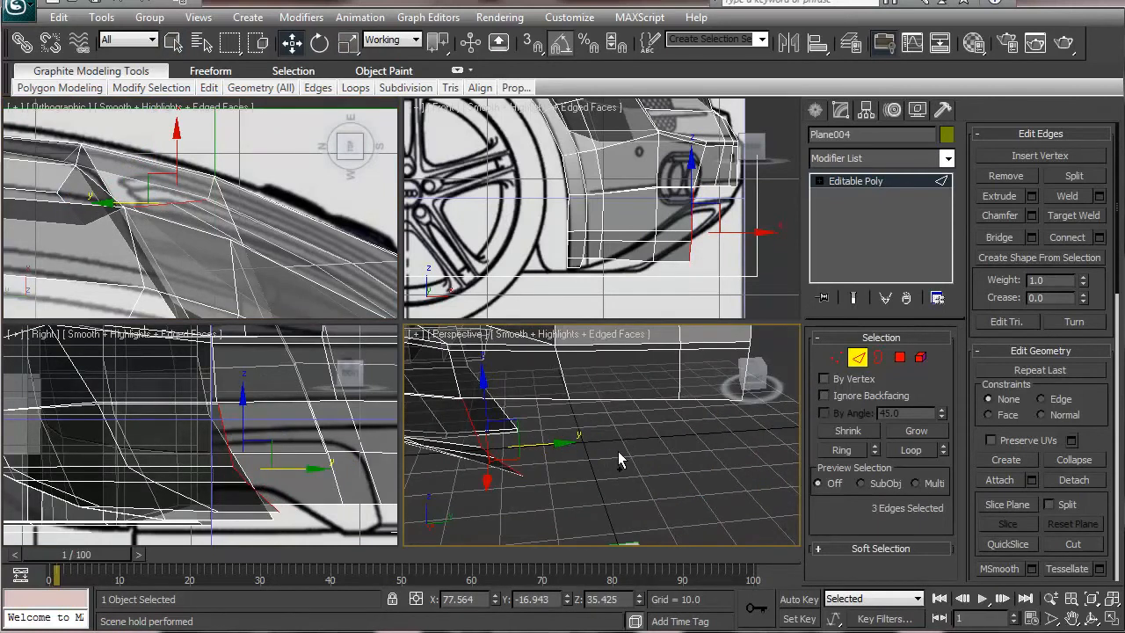
- Extrude the three edges once more to the centre line, placing them at about X 80.21, Y -1.46
middle_drag(132, 200, 233, 241)
shift+drag(256, 228, 21, 188)
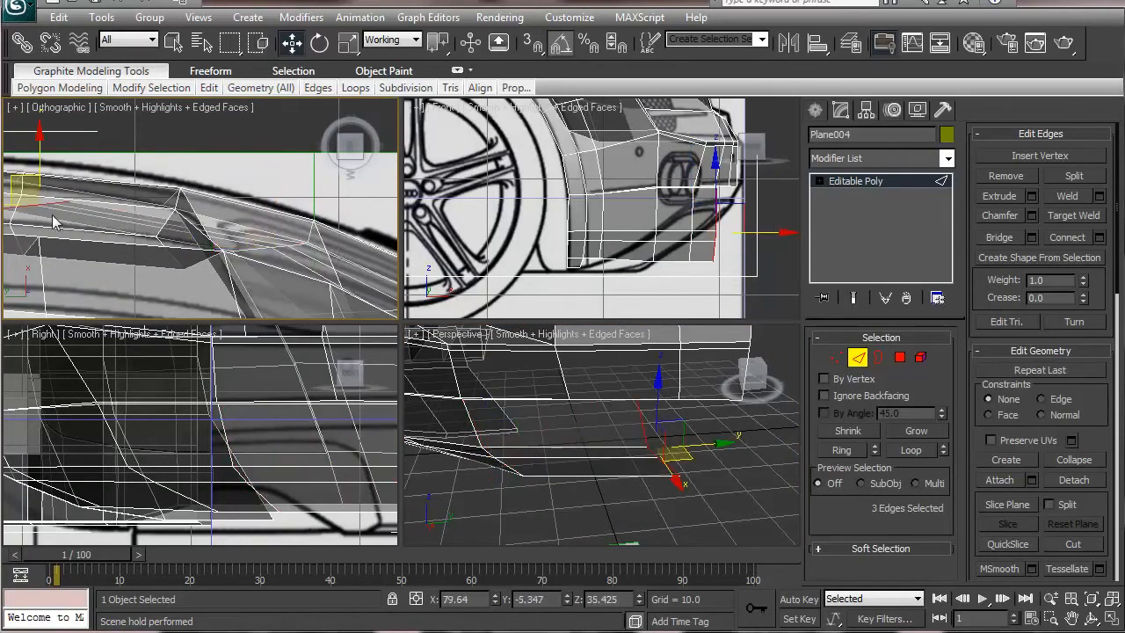
middle_drag(53, 222, 275, 252)
drag(237, 215, 157, 204)
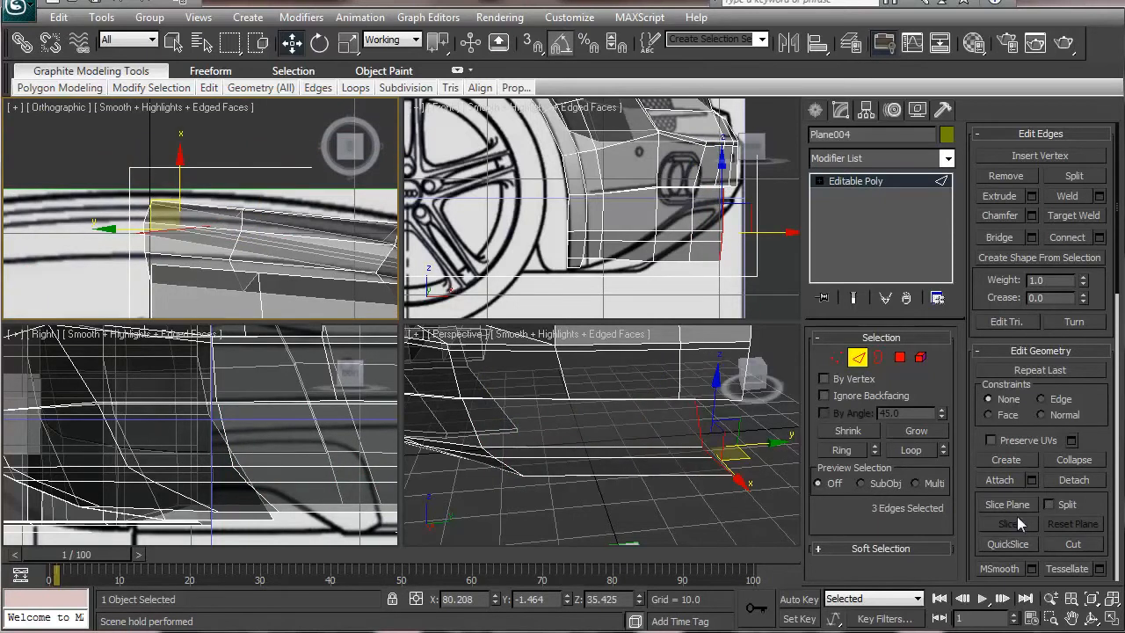
- Switch to vertex editing and select the four vertices at the free end of the extruded bumper strip
click(836, 356)
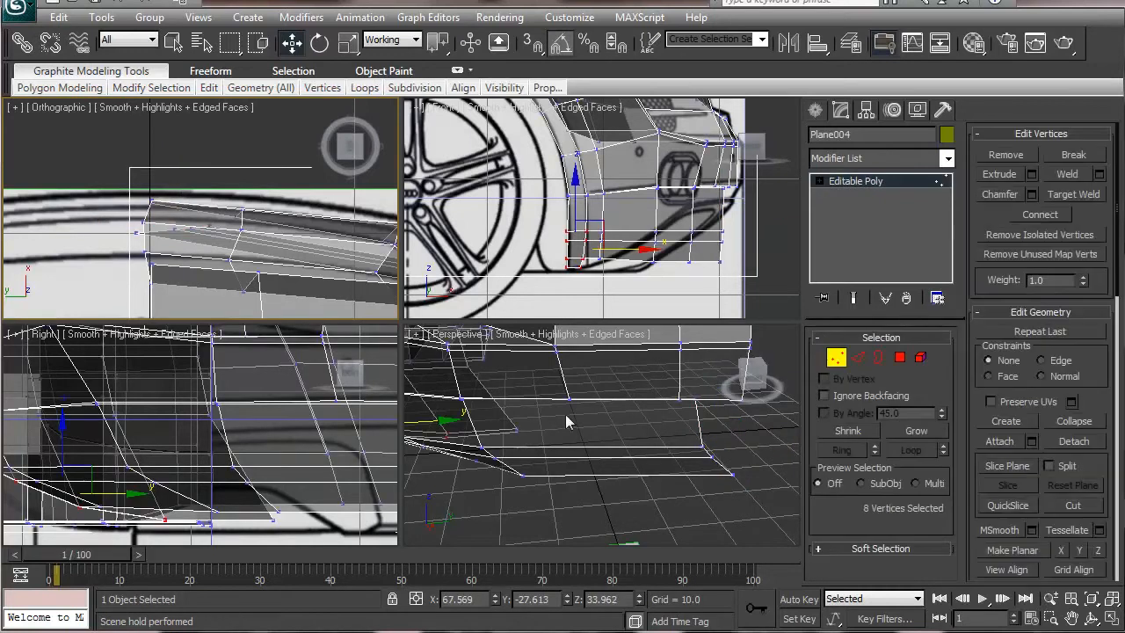
drag(698, 386, 751, 529)
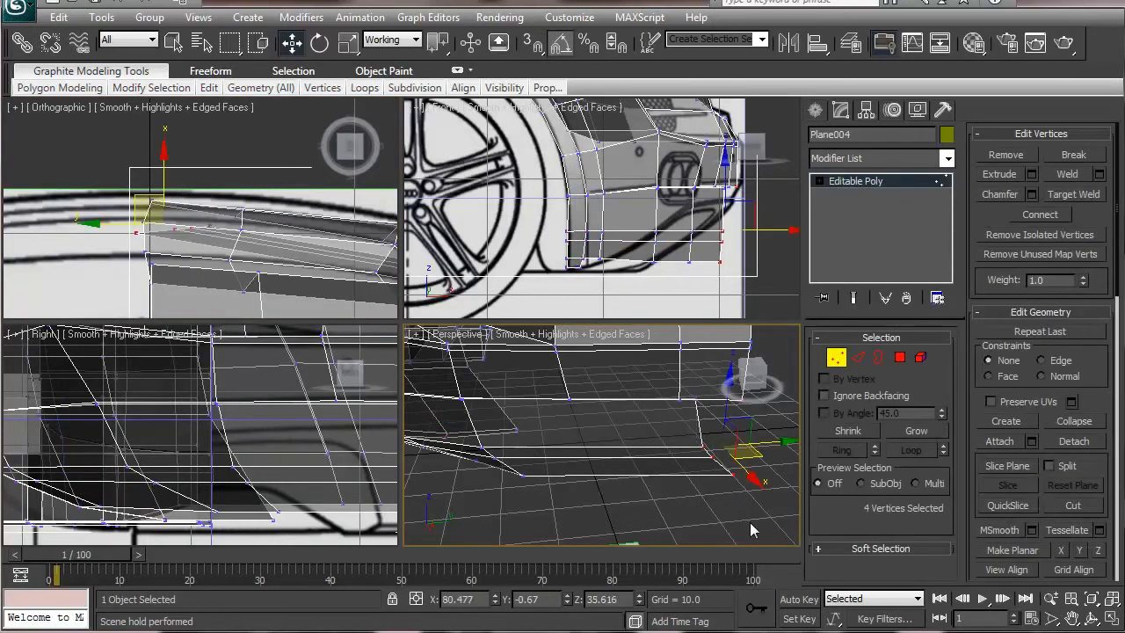
middle_drag(661, 508, 612, 516)
drag(577, 394, 622, 521)
drag(702, 577, 701, 578)
middle_drag(650, 423, 653, 372)
click(613, 434)
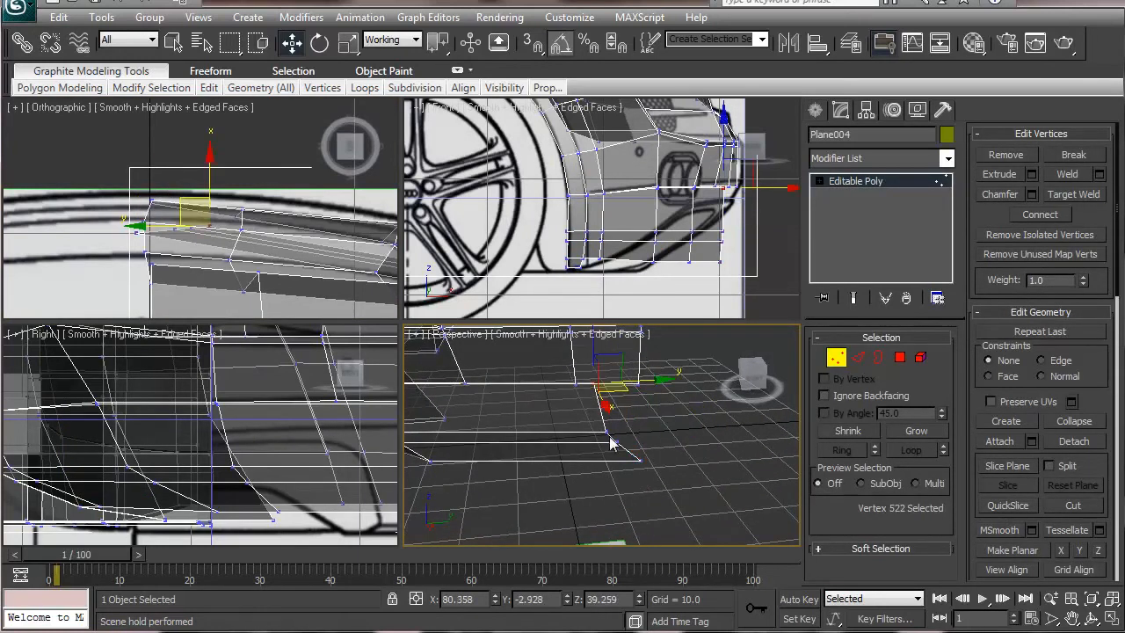
drag(591, 427, 740, 573)
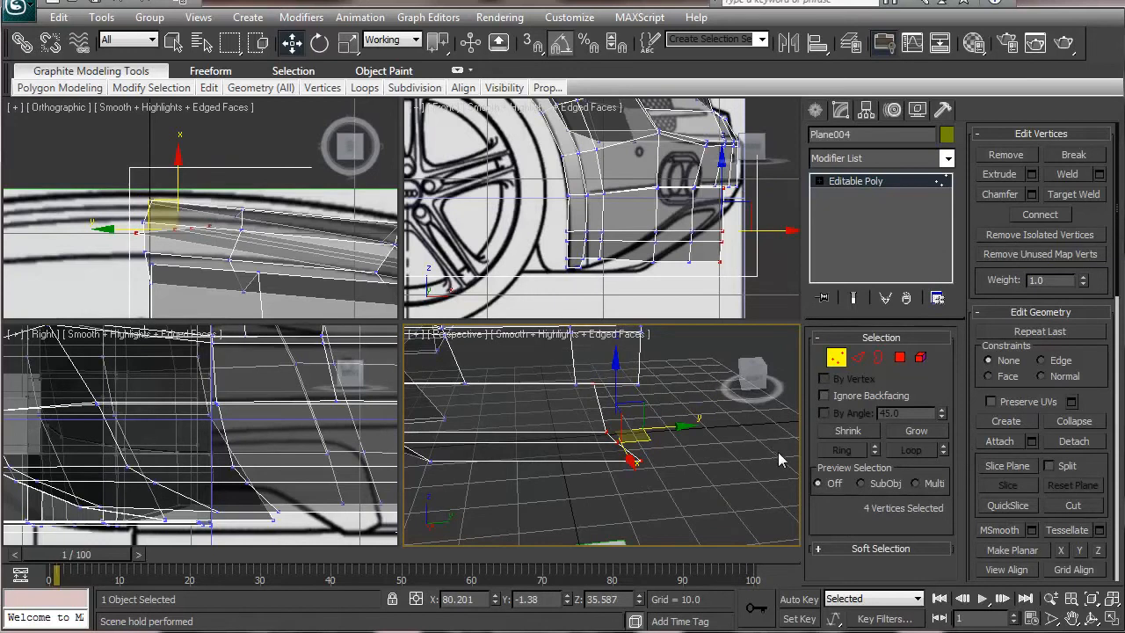
- Try flattening the four end vertices on the Y plane and moving them along Y to about -0.07
click(1101, 553)
key(ctrl+z)
click(1062, 551)
key(ctrl+z)
click(1080, 550)
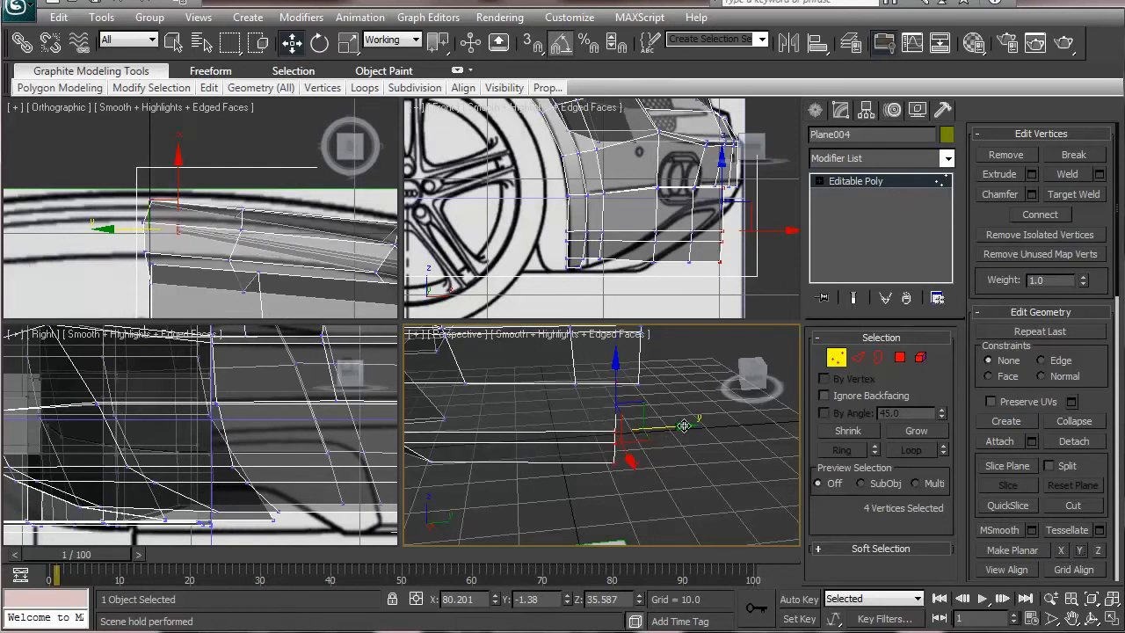
drag(704, 424, 703, 432)
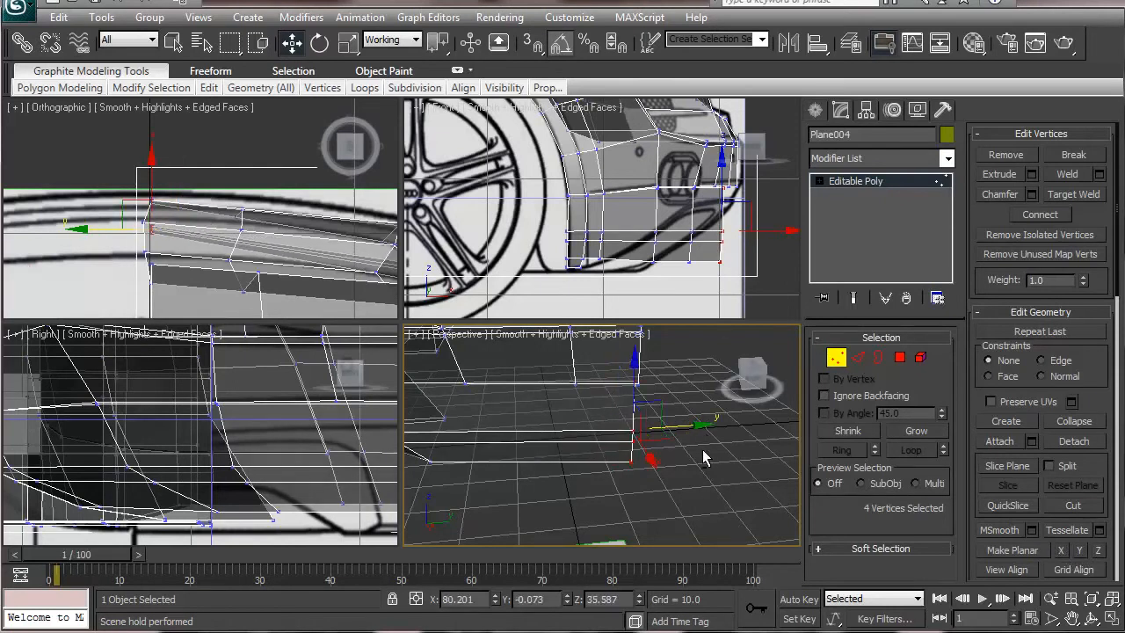
alt+middle_drag(703, 451, 606, 468)
drag(606, 474, 637, 459)
middle_drag(617, 421, 671, 455)
key(ctrl+z)
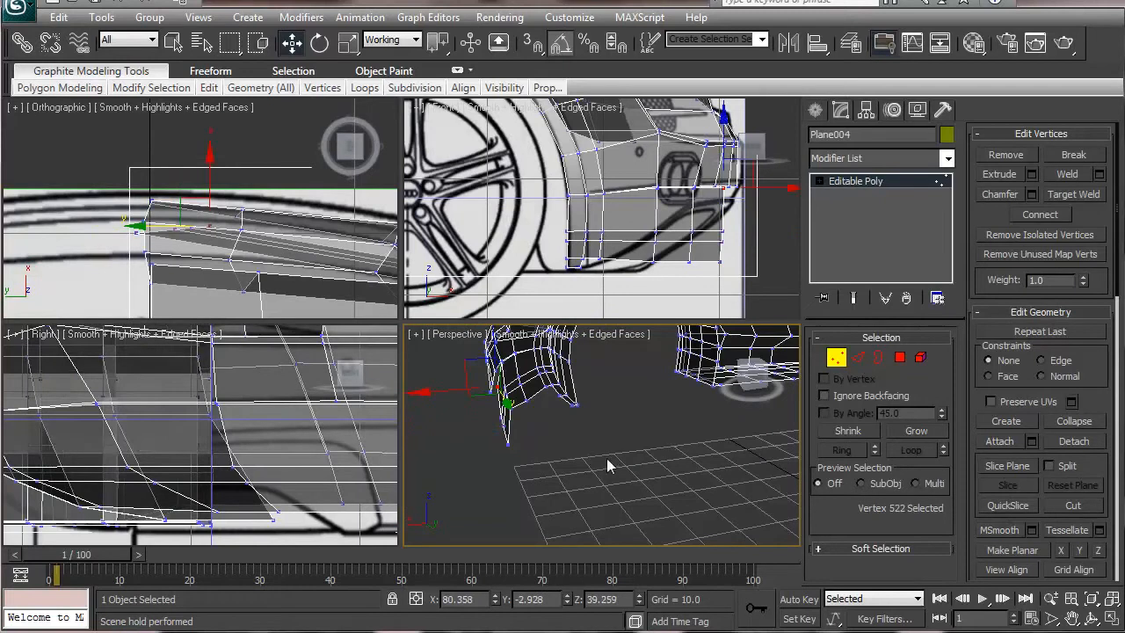
- Reselect the four vertices at the strip's free end and make them planar in Y
drag(477, 407, 510, 460)
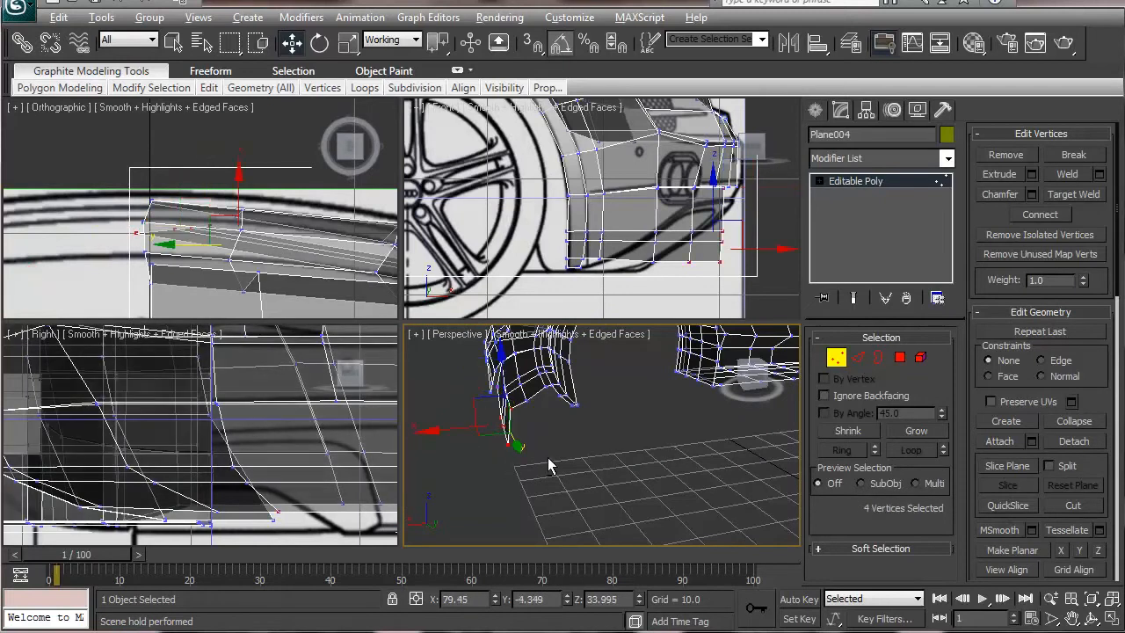
alt+middle_drag(548, 457, 483, 427)
drag(494, 450, 477, 376)
scroll(516, 449, up, 5)
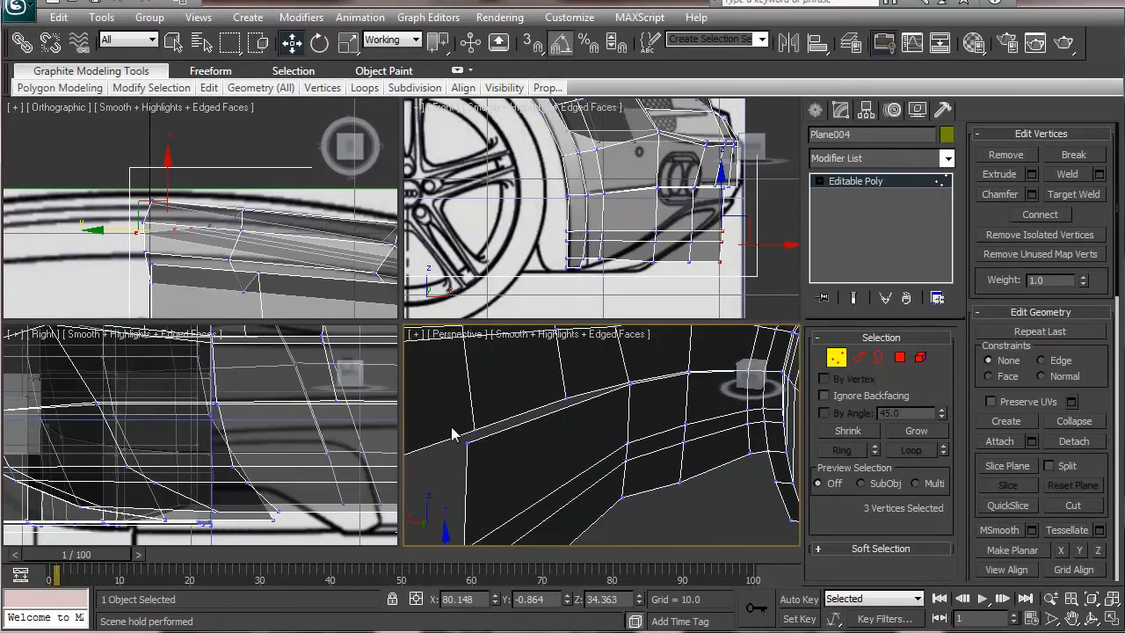
ctrl+click(466, 441)
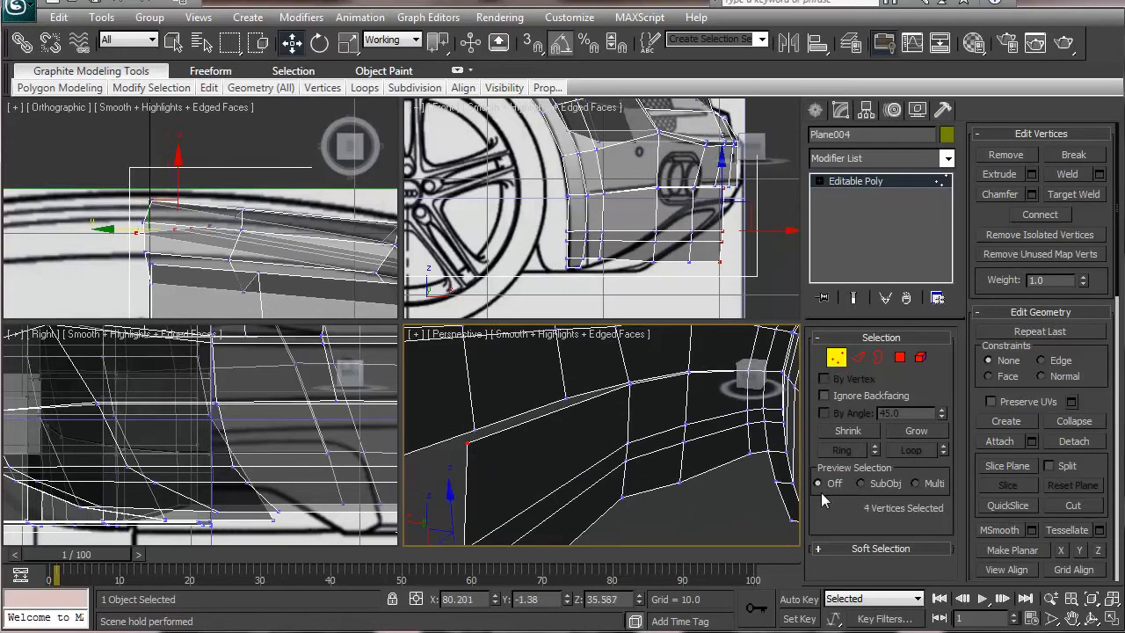
click(1081, 551)
- Move the four flattened end vertices by about 1.17 in X and 1.16 in Y to meet the body's centre edge
middle_drag(559, 464, 657, 429)
scroll(616, 433, down, 2)
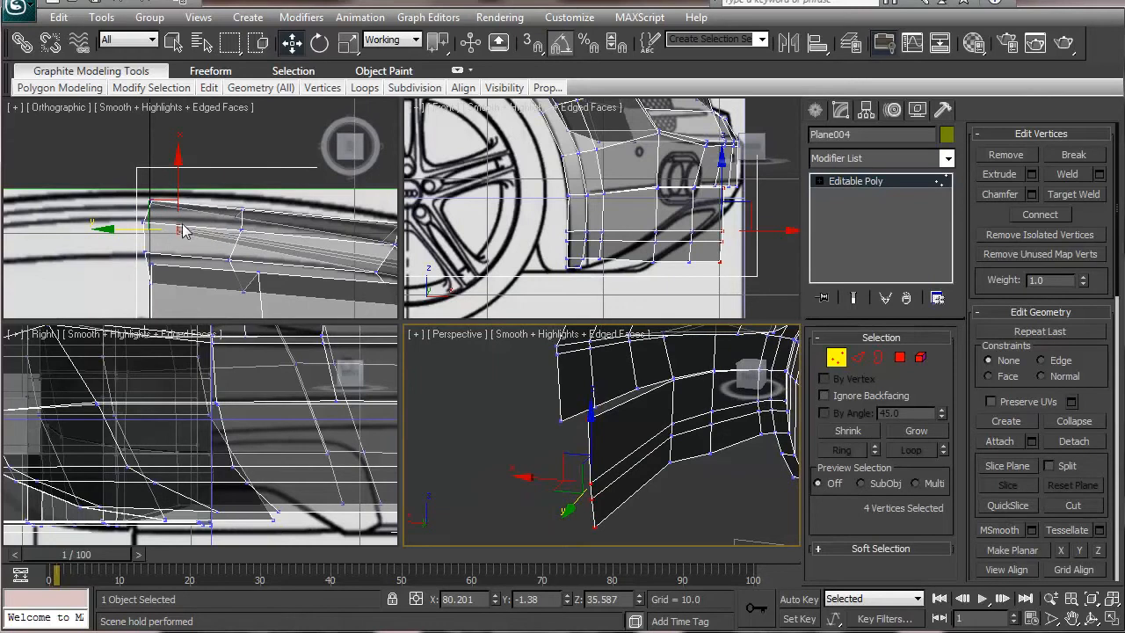
middle_drag(159, 225, 172, 231)
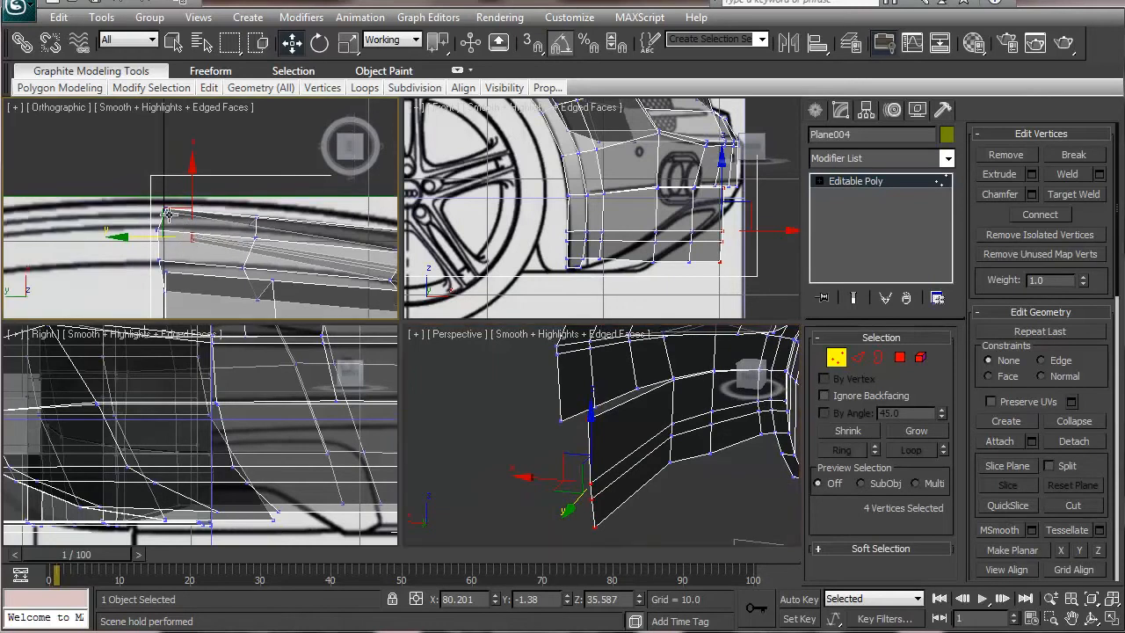
drag(176, 226, 140, 186)
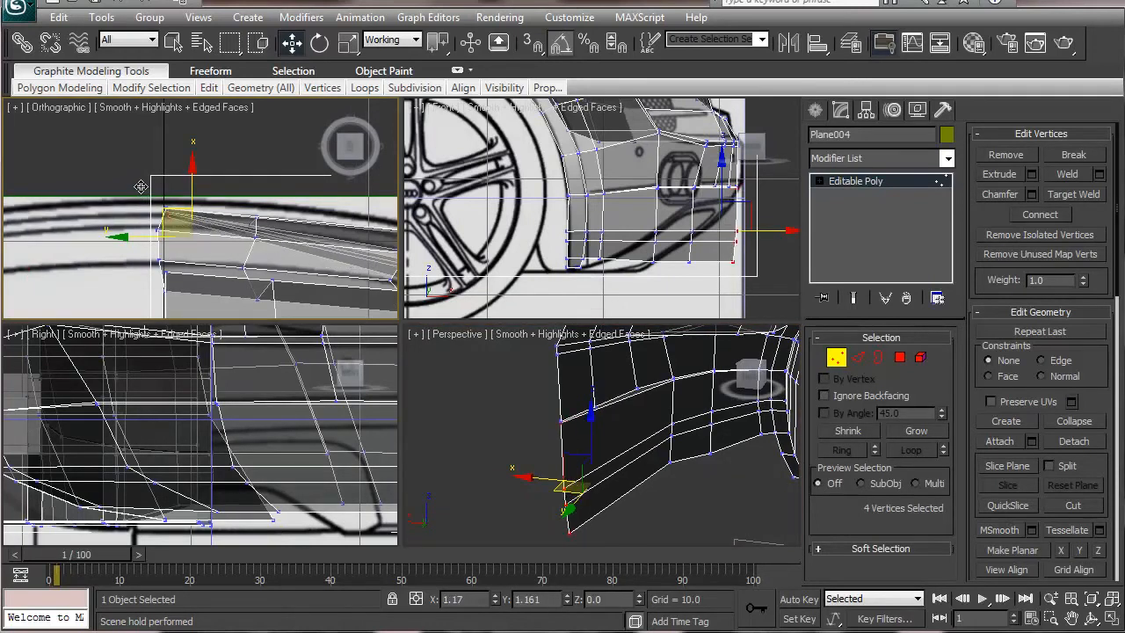
- Target-weld the upper vertices at the strip's centre end to the adjoining vertices of the bumper edge
alt+middle_drag(431, 440, 562, 450)
click(508, 462)
click(1070, 195)
scroll(615, 413, up, 3)
click(587, 392)
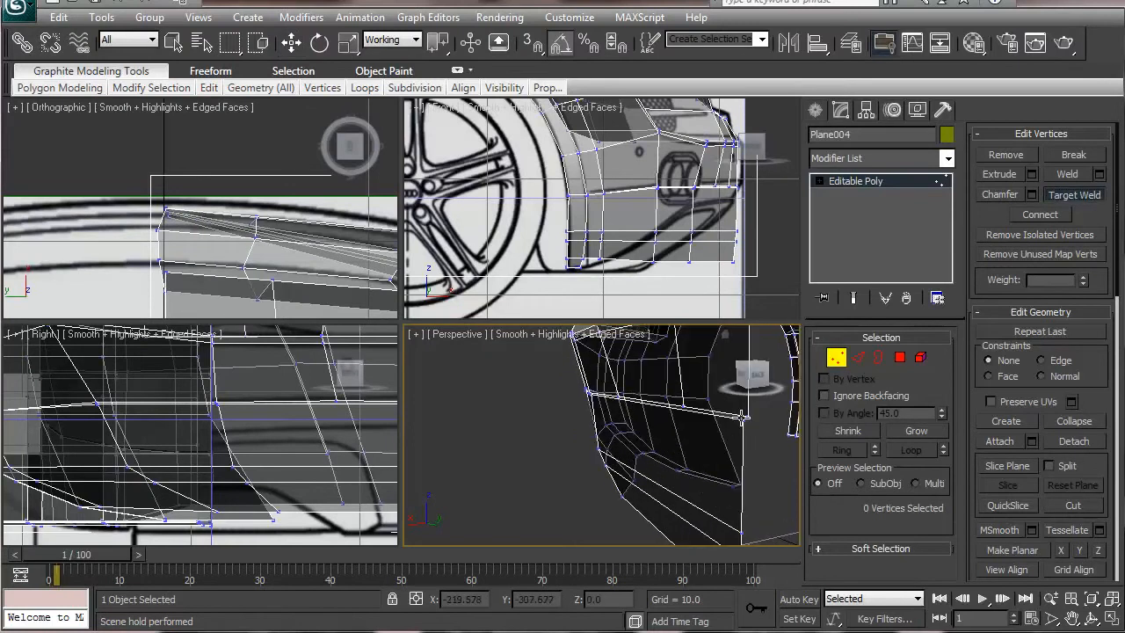
click(748, 416)
- Target-weld the next upper strip vertex to its neighbour on the bumper edge and end the welding
mouse_move(679, 462)
alt+middle_down()
mouse_move(791, 463)
mouse_move(459, 455)
mouse_move(674, 474)
alt+middle_up()
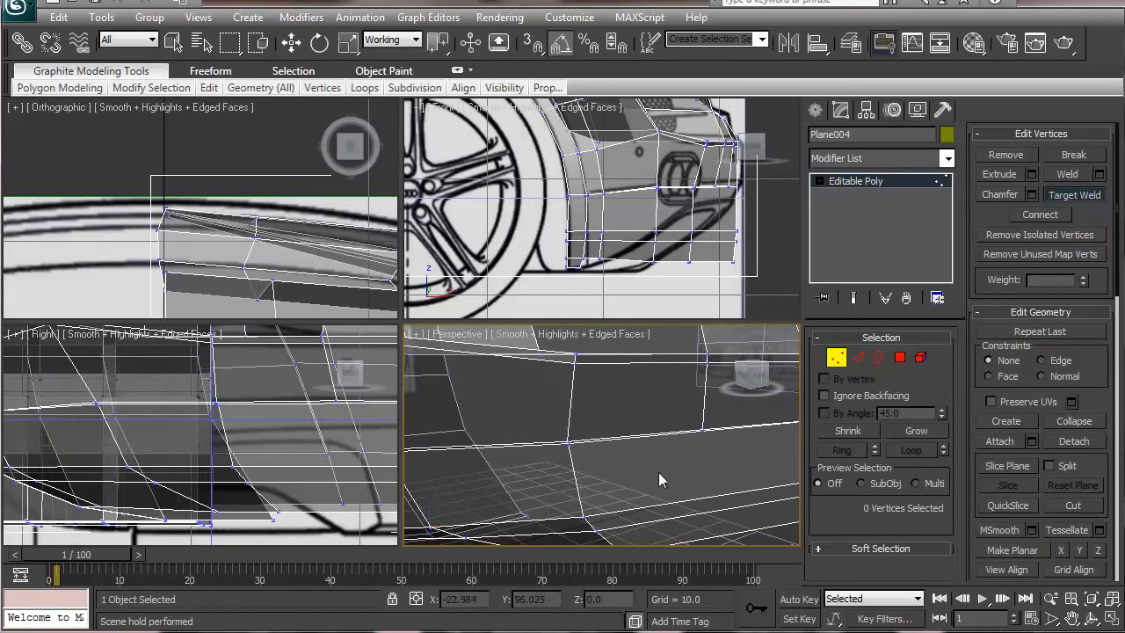
alt+middle_drag(567, 439, 738, 474)
click(569, 453)
click(562, 451)
alt+middle_drag(582, 497, 672, 498)
scroll(607, 434, down, 8)
alt+middle_drag(589, 463, 546, 494)
right_click(565, 480)
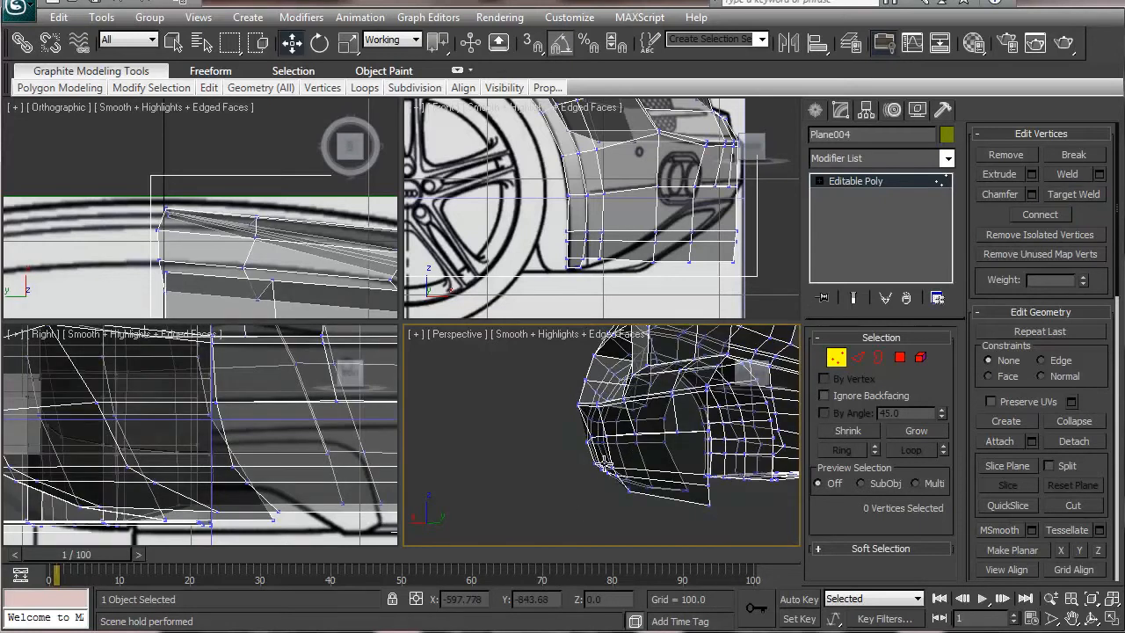
- Move the three lower vertices at the strip's centre end inward along X and clear the selection
alt+middle_drag(603, 462, 566, 469)
drag(507, 471, 562, 543)
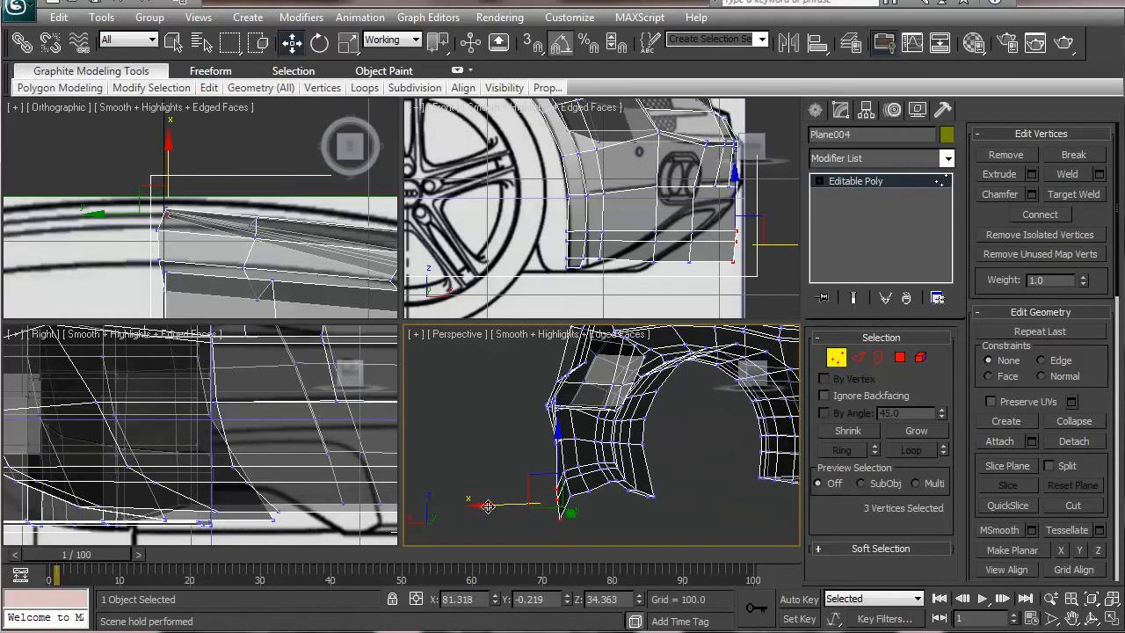
drag(489, 506, 501, 510)
click(513, 531)
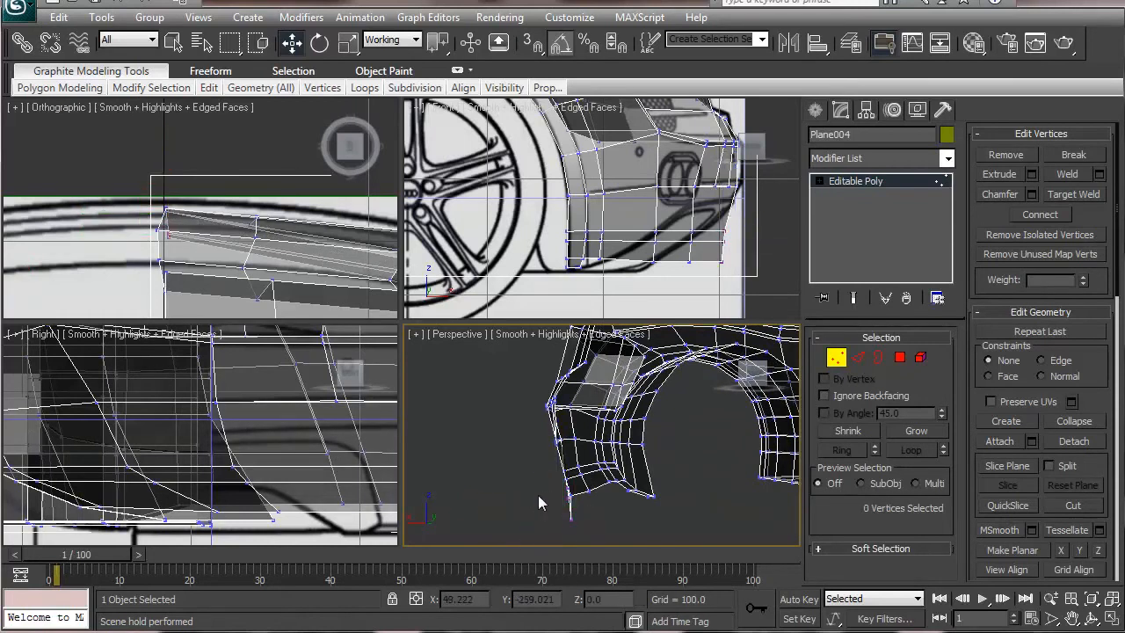
- Move the lowest vertex at the strip's centre end inward along X to about 78.46
drag(572, 528, 574, 530)
alt+middle_drag(575, 530, 554, 530)
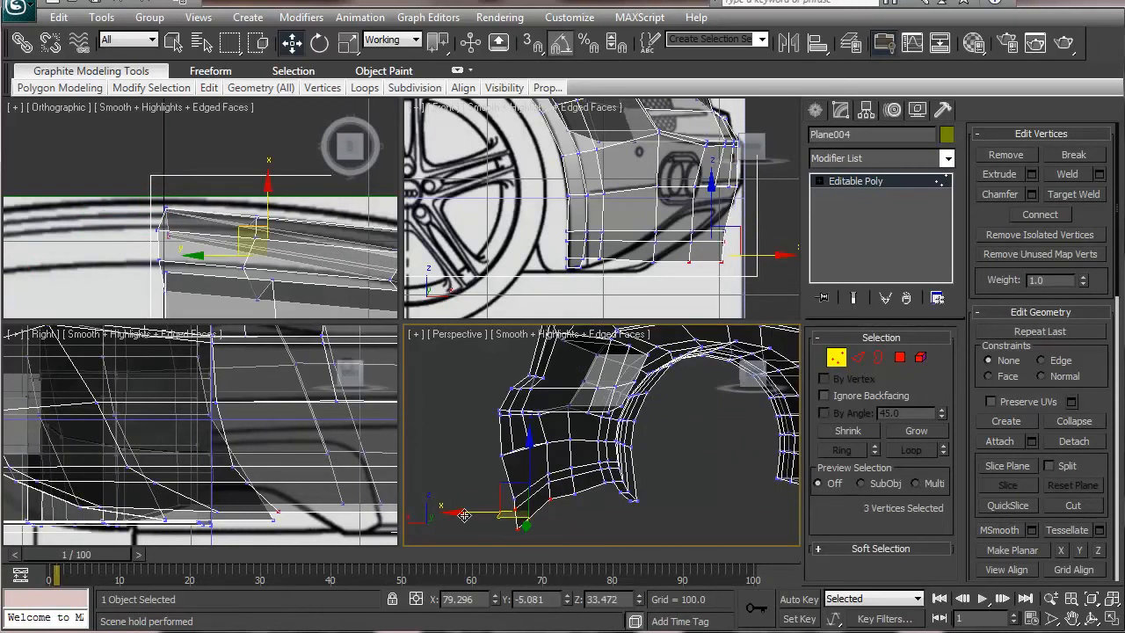
drag(459, 513, 454, 513)
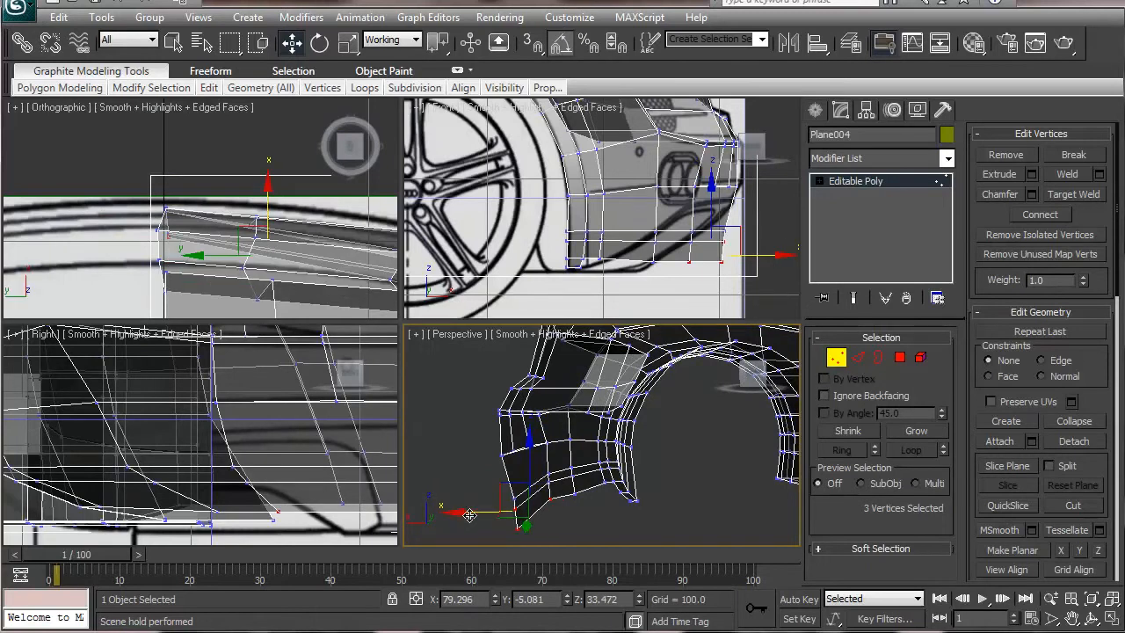
drag(535, 481, 468, 531)
alt+middle_drag(469, 529, 622, 472)
alt+middle_drag(694, 445, 581, 443)
scroll(507, 480, up, 8)
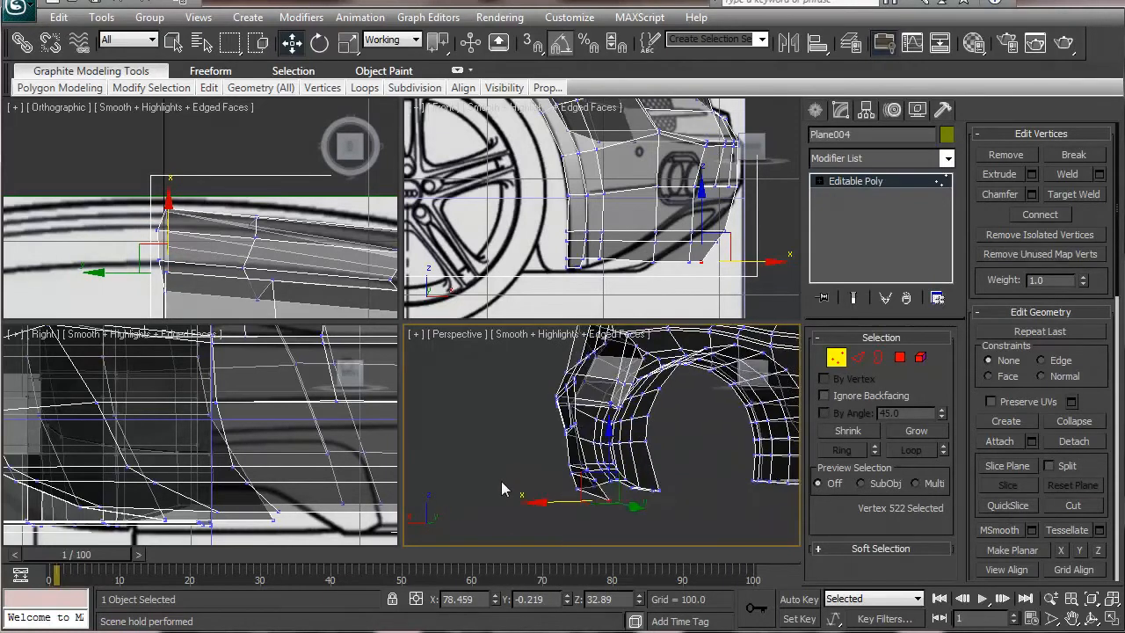
- Move two lower vertices of the strip's corner column back along Y to about -20.64 and -22.83 to follow the bumper's curve
scroll(557, 492, down, 5)
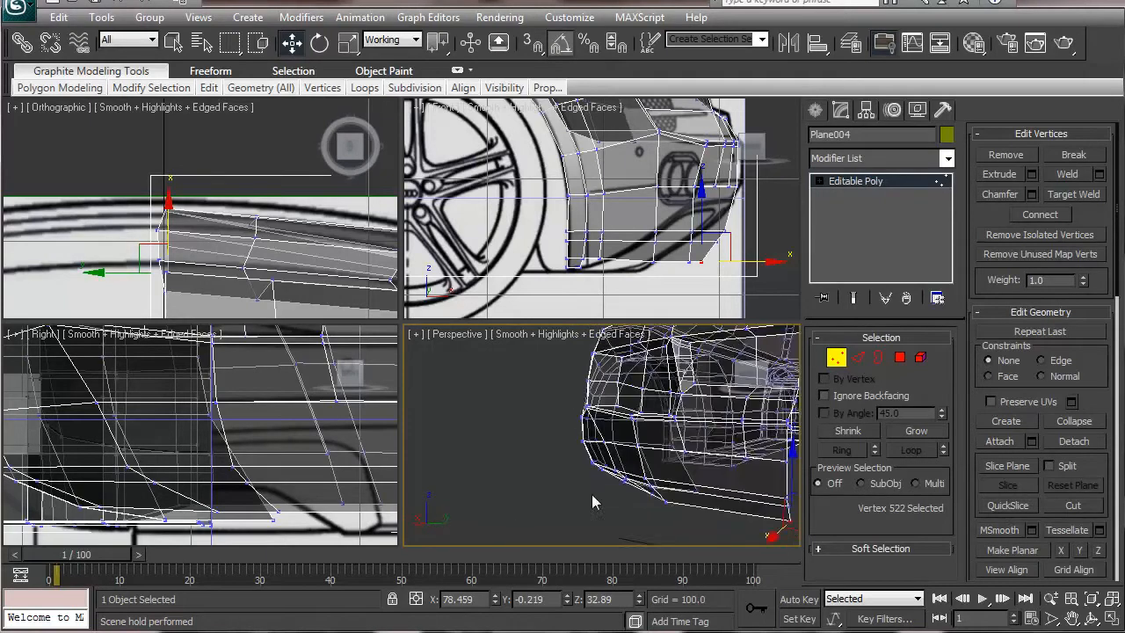
middle_drag(762, 492, 594, 486)
scroll(594, 486, up, 6)
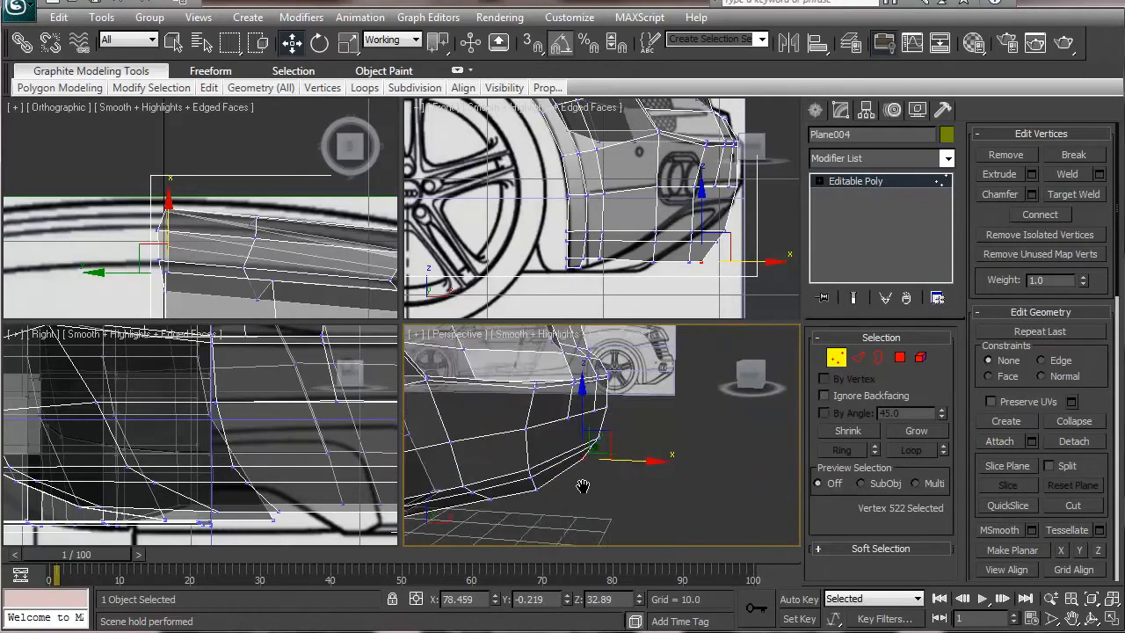
scroll(609, 480, up, 1)
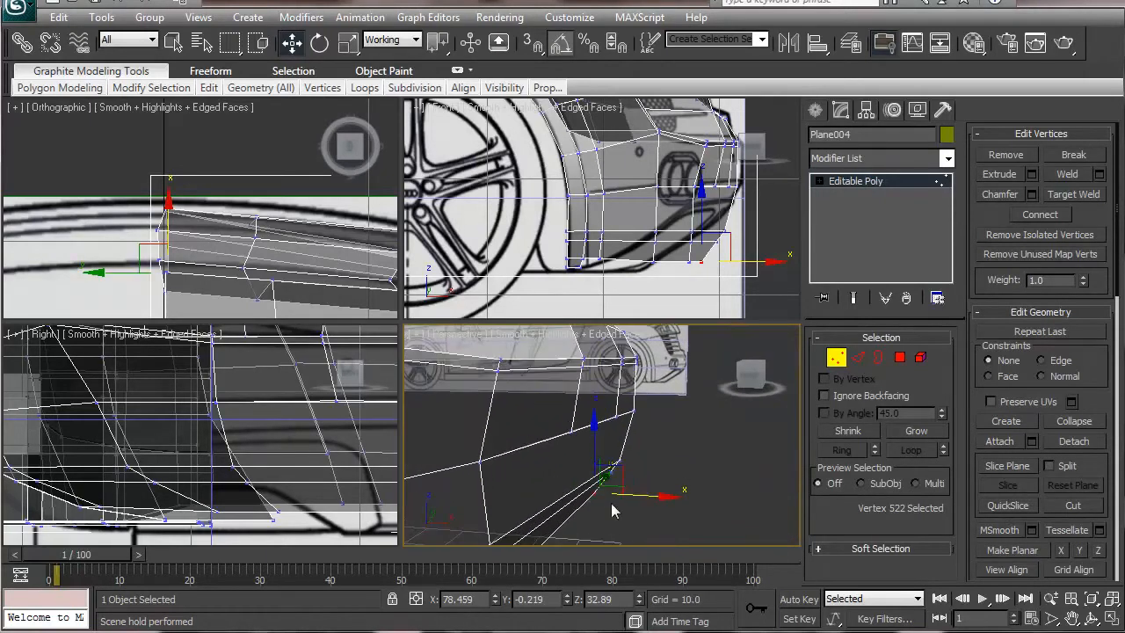
middle_drag(610, 502, 648, 384)
mouse_move(545, 495)
alt+middle_down()
mouse_move(574, 498)
mouse_move(565, 501)
mouse_move(754, 469)
mouse_move(784, 426)
mouse_move(589, 466)
mouse_move(663, 451)
alt+middle_up()
scroll(565, 501, up, 2)
alt+middle_drag(608, 474, 636, 492)
alt+middle_drag(591, 503, 612, 336)
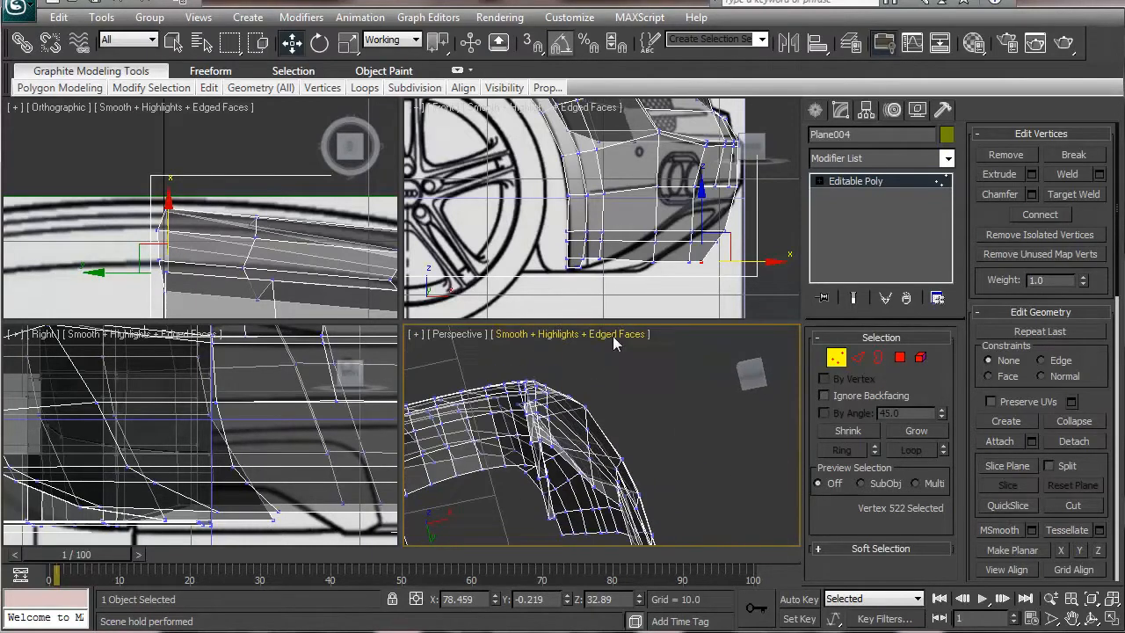
click(595, 488)
middle_drag(255, 534, 299, 500)
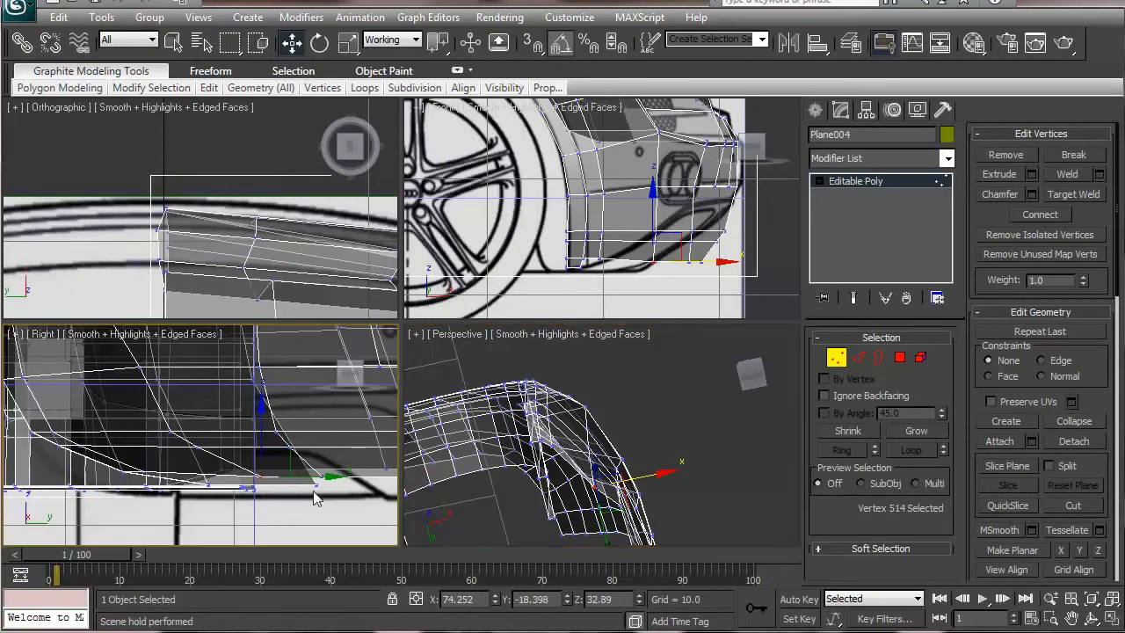
drag(323, 474, 285, 474)
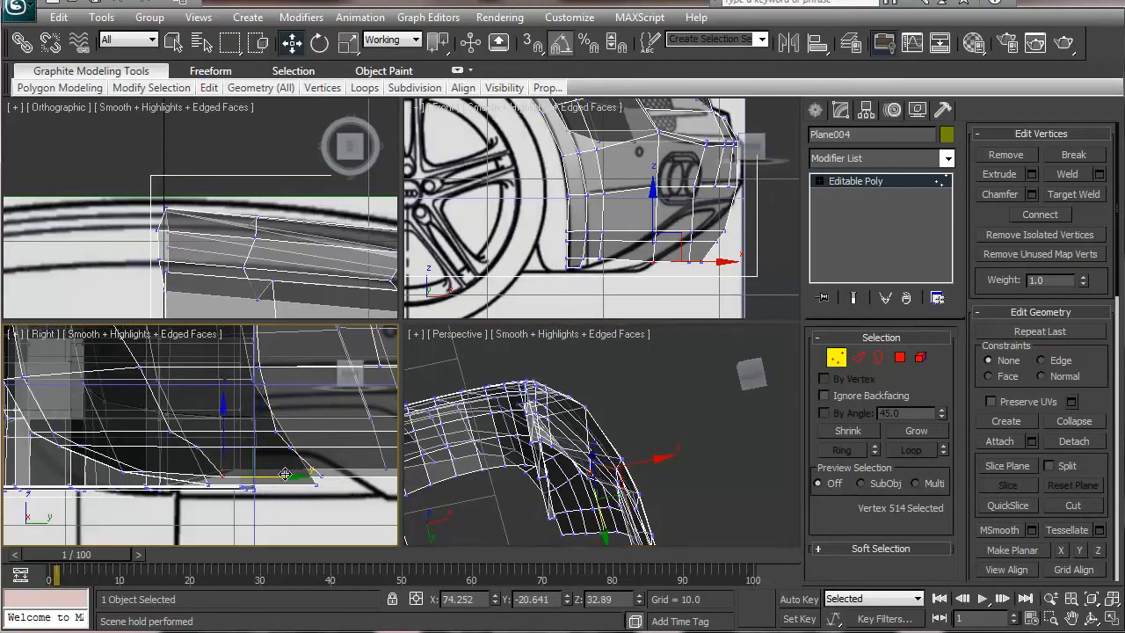
click(199, 445)
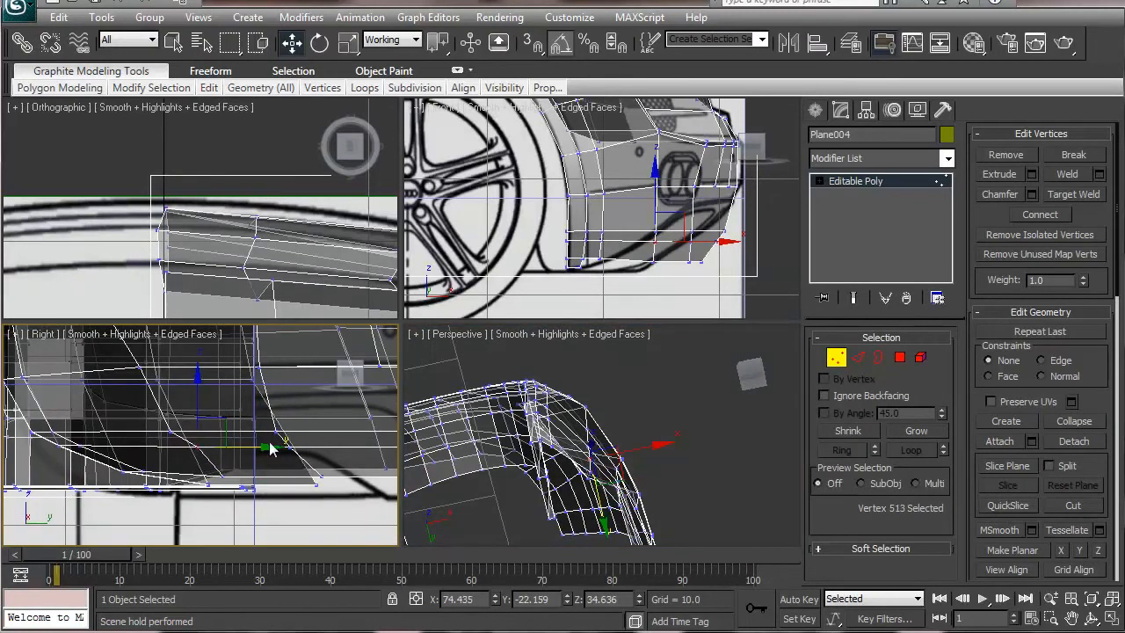
drag(269, 446, 257, 446)
- Move the corner column's upper vertex back by about 0.67 along Y and slightly outward along X
alt+middle_drag(708, 488, 643, 629)
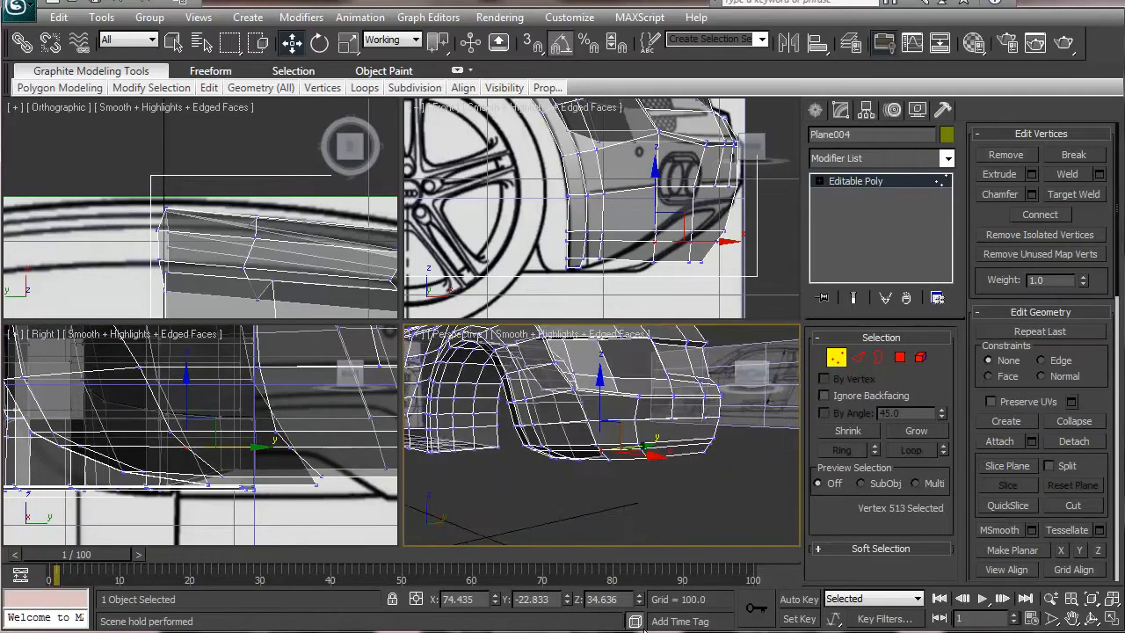
scroll(179, 384, up, 2)
click(225, 380)
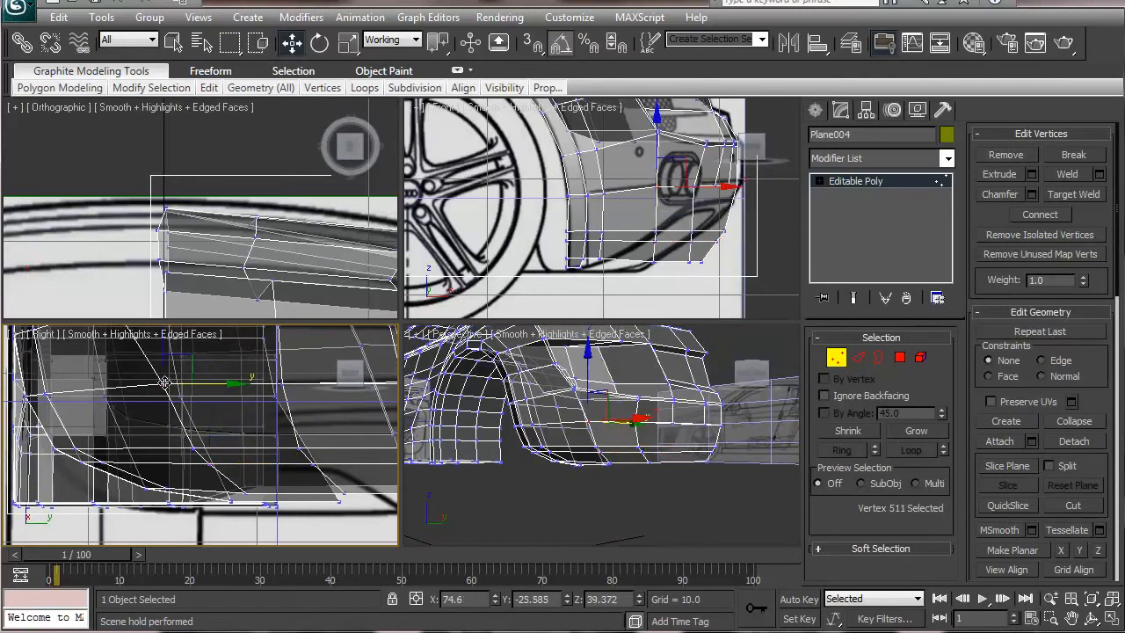
drag(225, 384, 215, 383)
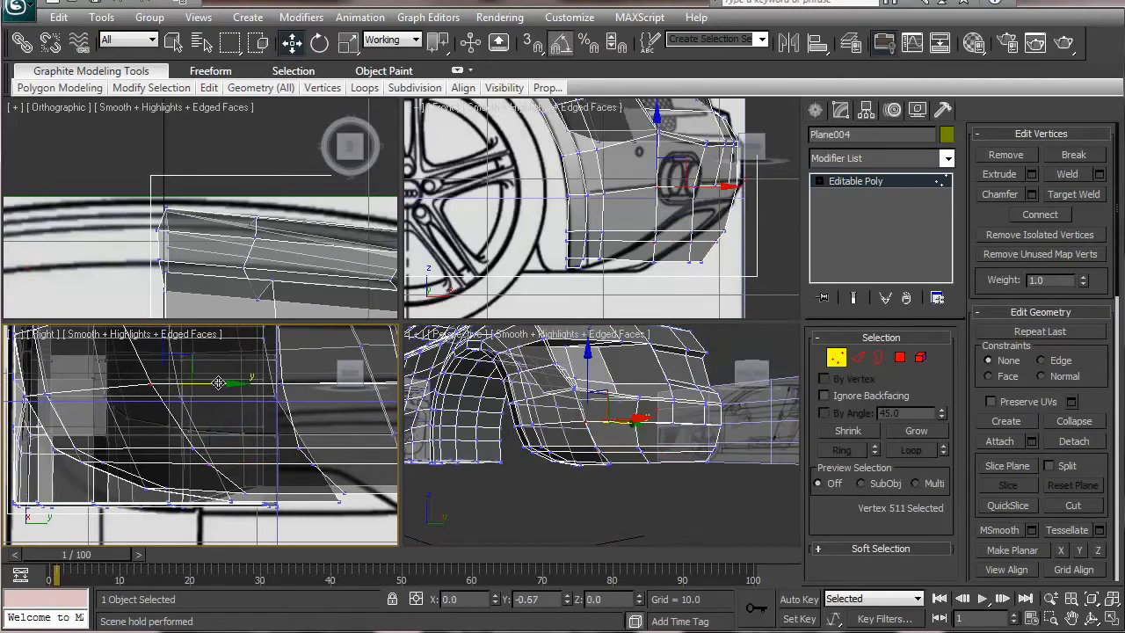
alt+middle_drag(616, 427, 661, 425)
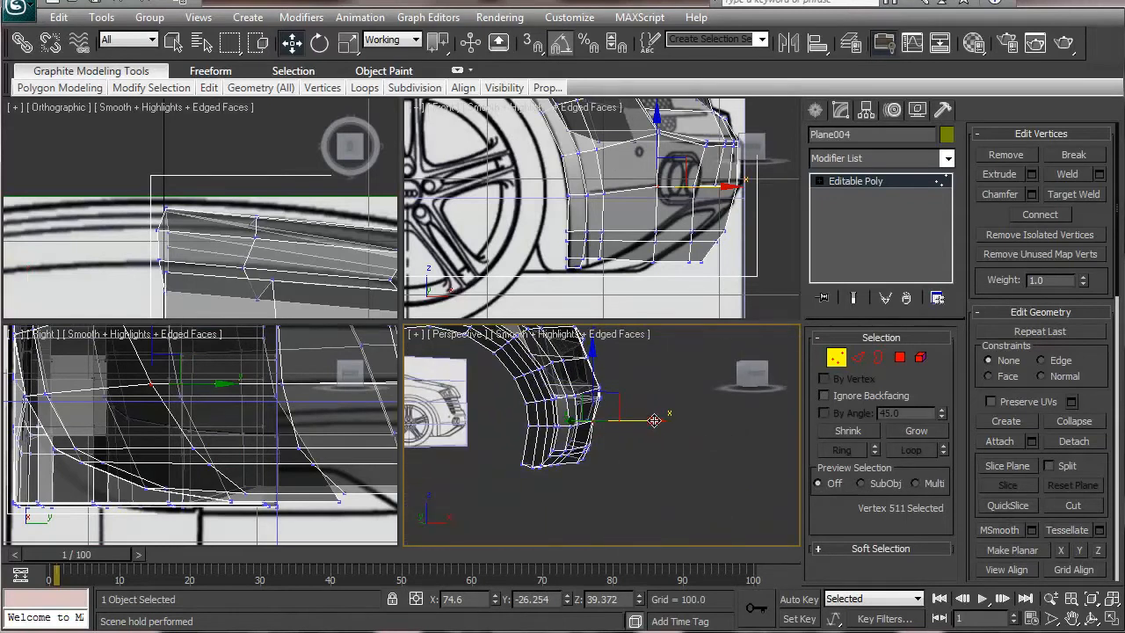
drag(653, 421, 660, 423)
- Move the column's middle vertex outward to about 75.06 in X and its bottom vertex inward by about 0.72
alt+middle_drag(660, 423, 633, 454)
click(587, 446)
drag(649, 448, 655, 449)
middle_drag(645, 455, 601, 416)
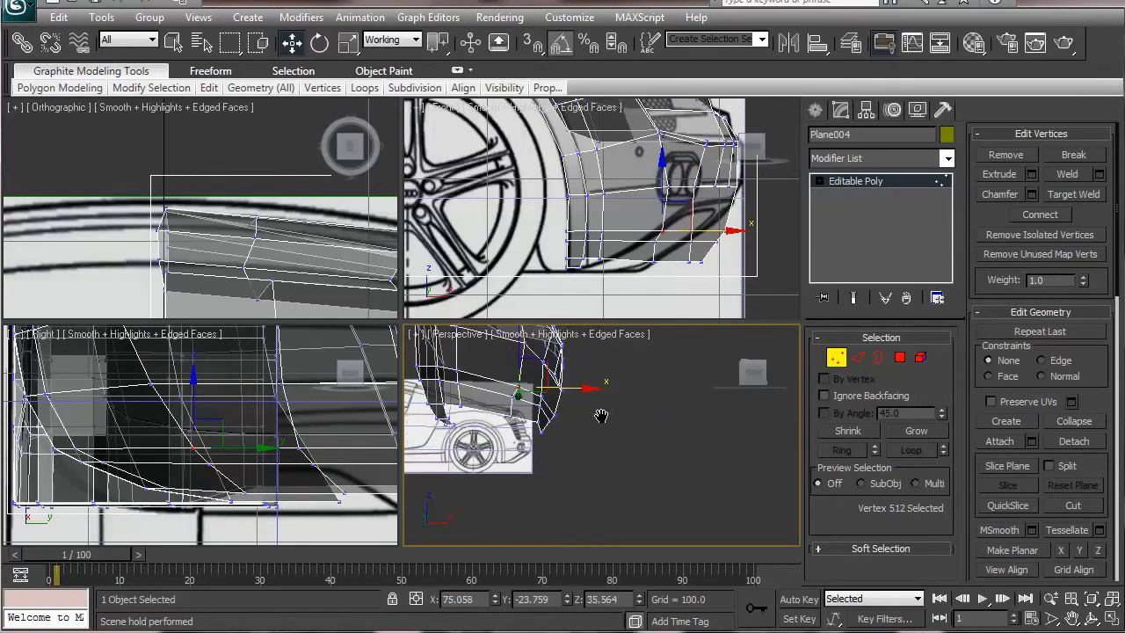
scroll(531, 417, up, 4)
click(557, 495)
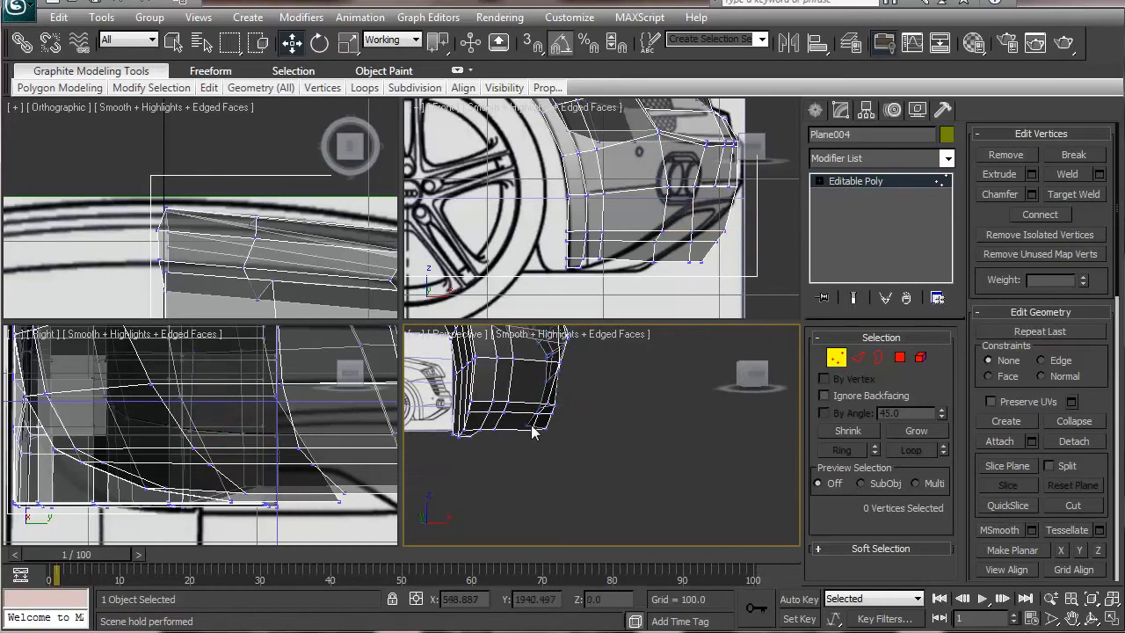
click(532, 428)
drag(591, 431, 585, 430)
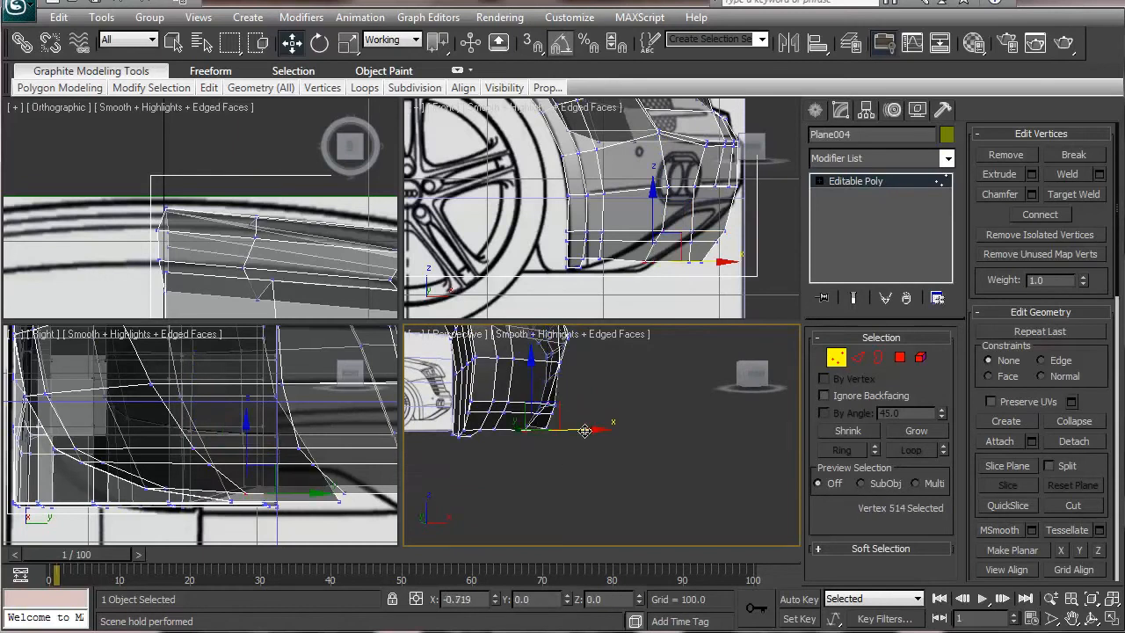
- Move the adjacent bottom vertex of the strip slightly inward along X and clear the selection
alt+middle_drag(585, 452, 678, 480)
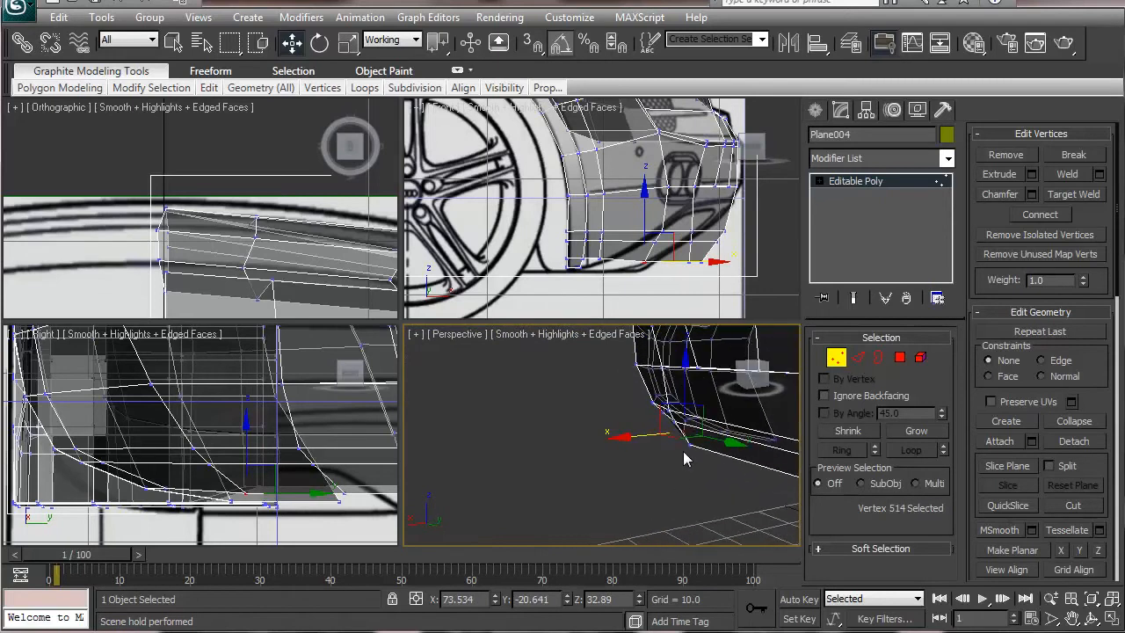
click(687, 447)
drag(633, 454, 641, 454)
click(641, 493)
- Move the middle vertex of the strip's next column outward along X to about 78.03
alt+middle_drag(641, 492, 841, 498)
click(572, 392)
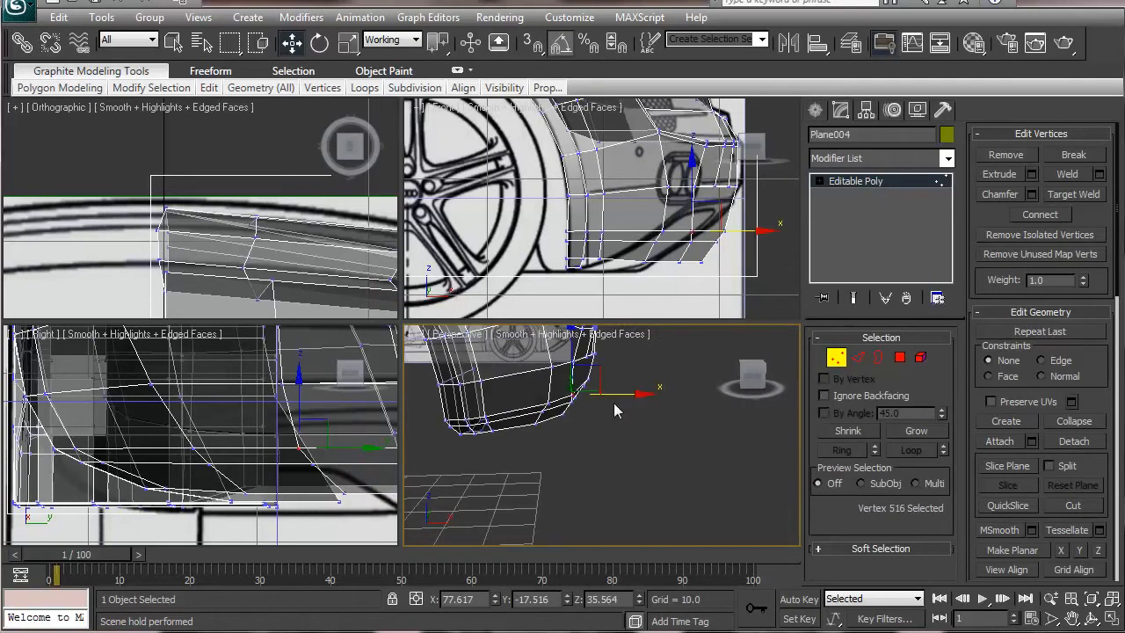
click(638, 390)
key(ctrl+z)
drag(638, 395, 647, 395)
alt+middle_drag(648, 396, 654, 369)
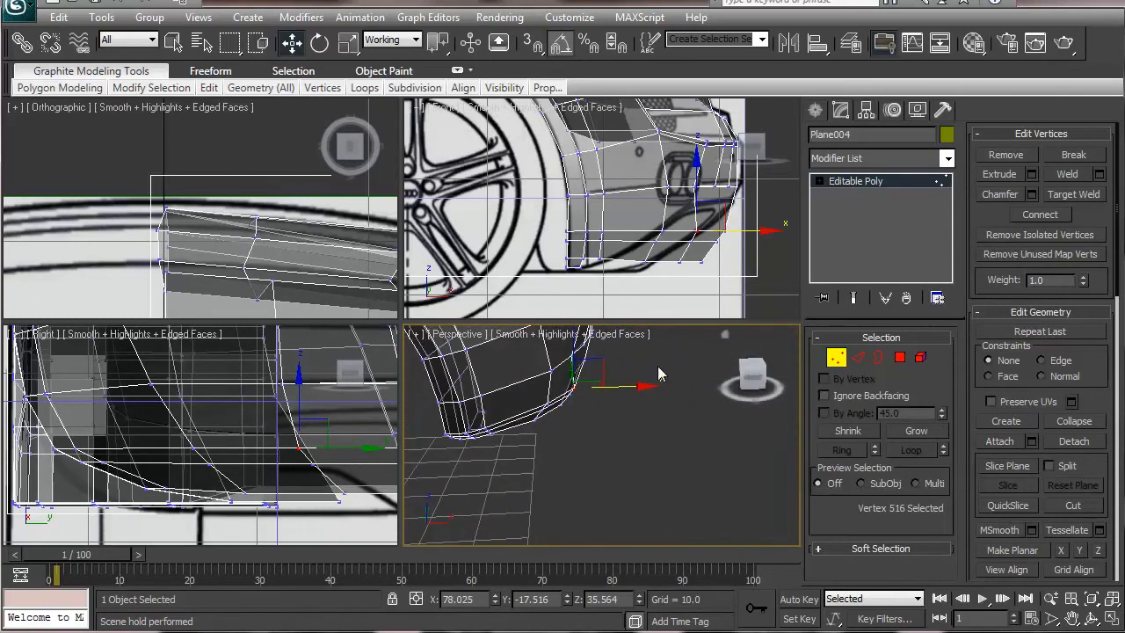
- Move the upper vertex of the same column outward along X to about 78.81
click(571, 366)
click(573, 354)
alt+middle_drag(585, 395, 663, 433)
drag(637, 420, 646, 450)
alt+middle_drag(646, 449, 347, 452)
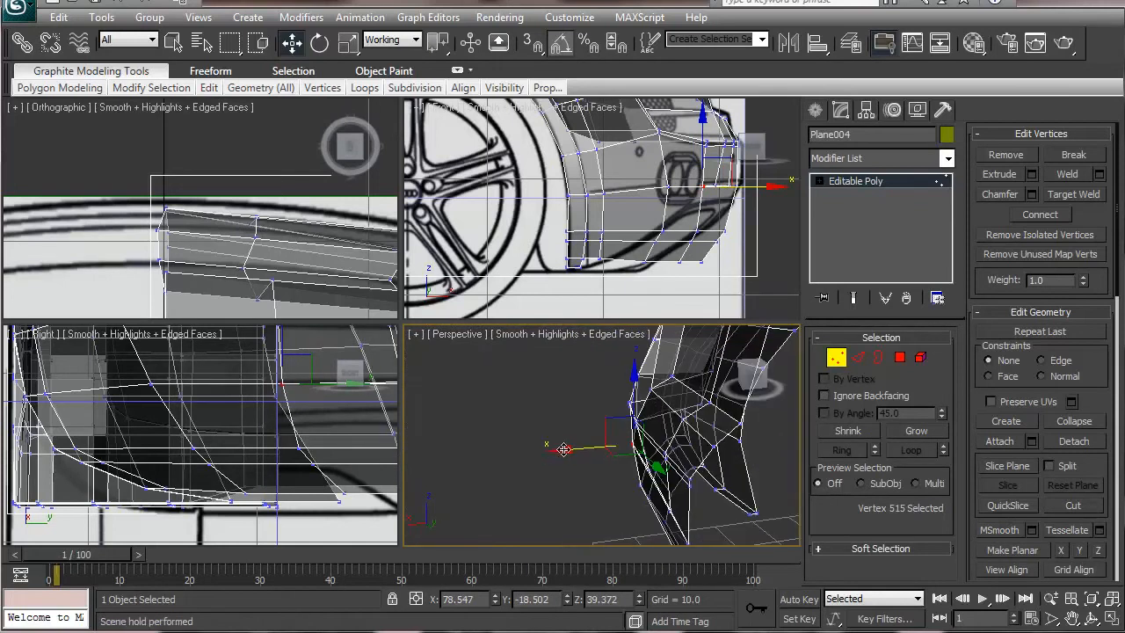
drag(562, 449, 560, 450)
alt+middle_drag(560, 459, 647, 400)
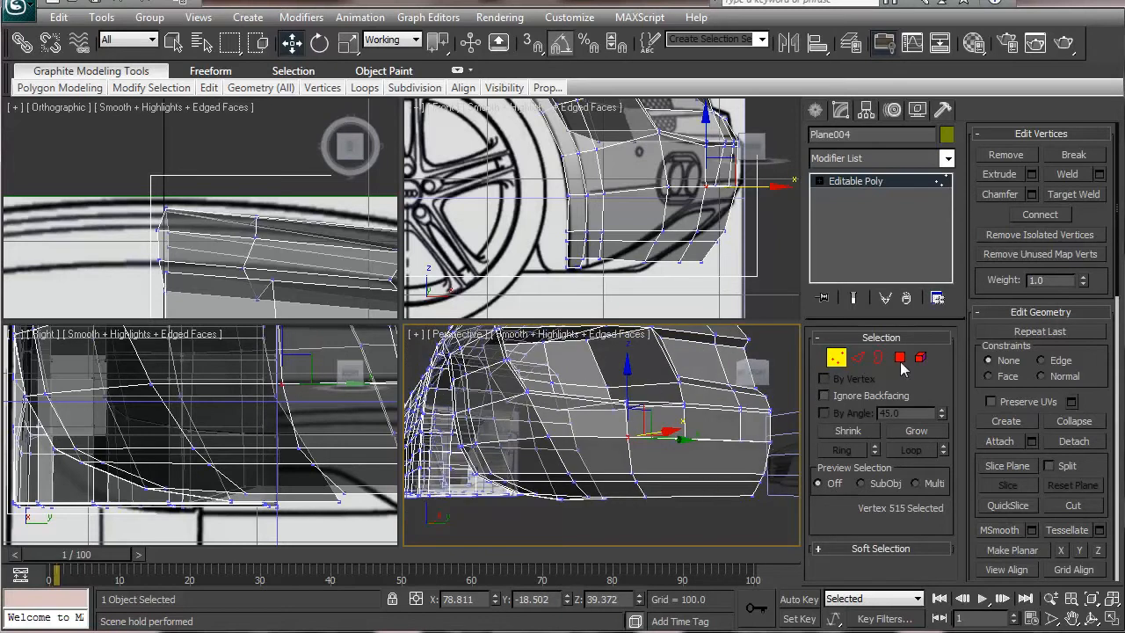
- Connect the ring of horizontal edges on the strip's front section with 2 segments, pinch 13 and slide about -24
click(860, 359)
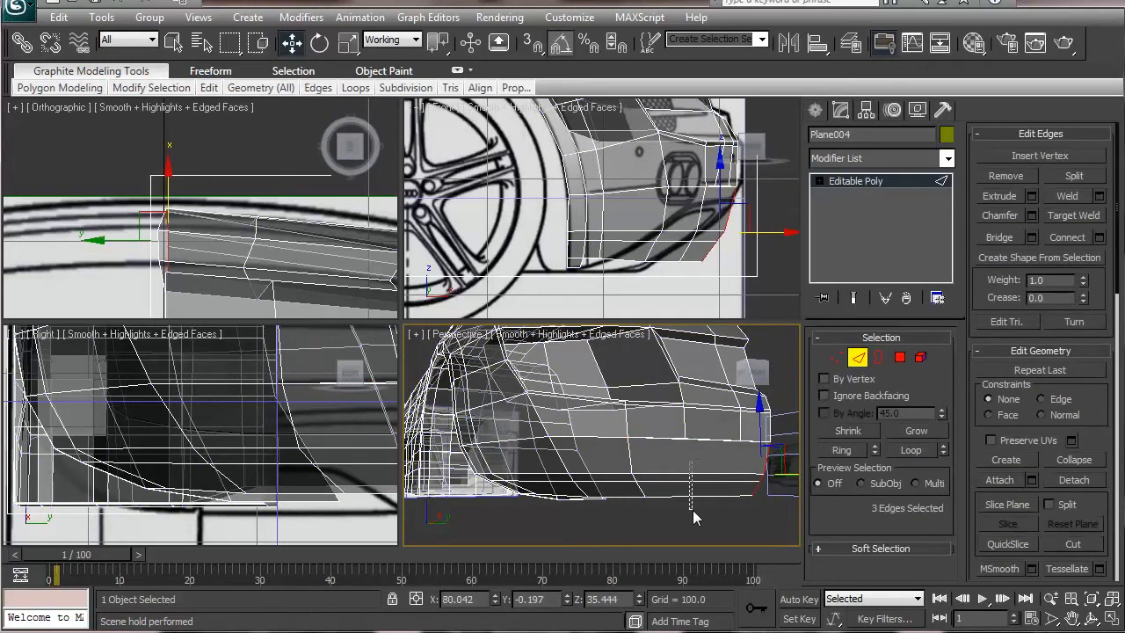
drag(693, 518, 694, 518)
click(844, 450)
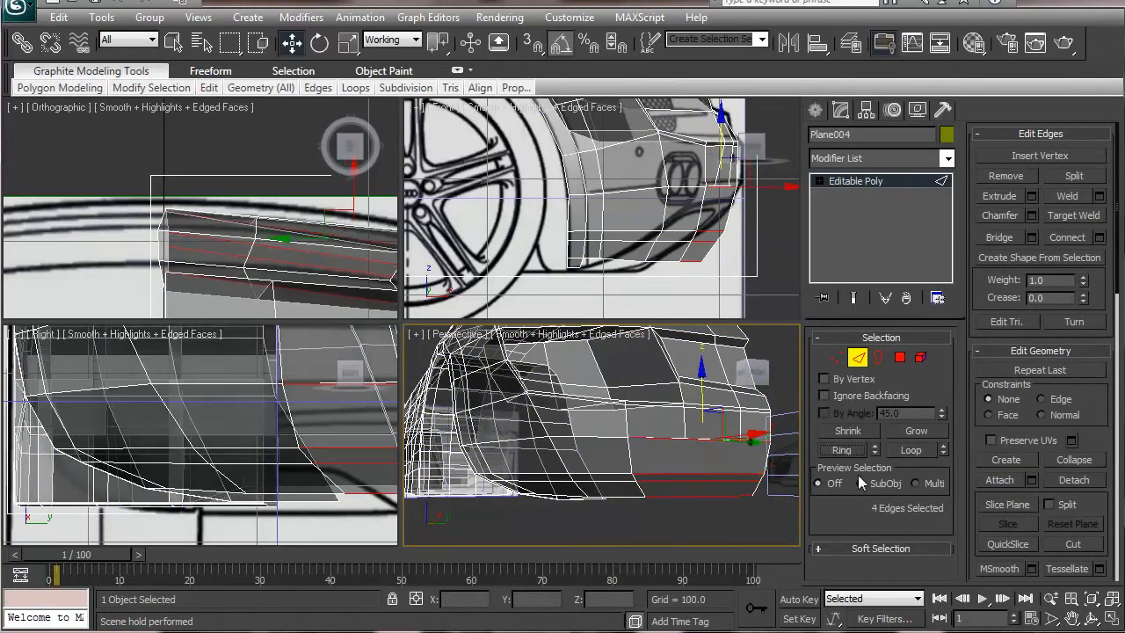
click(1100, 238)
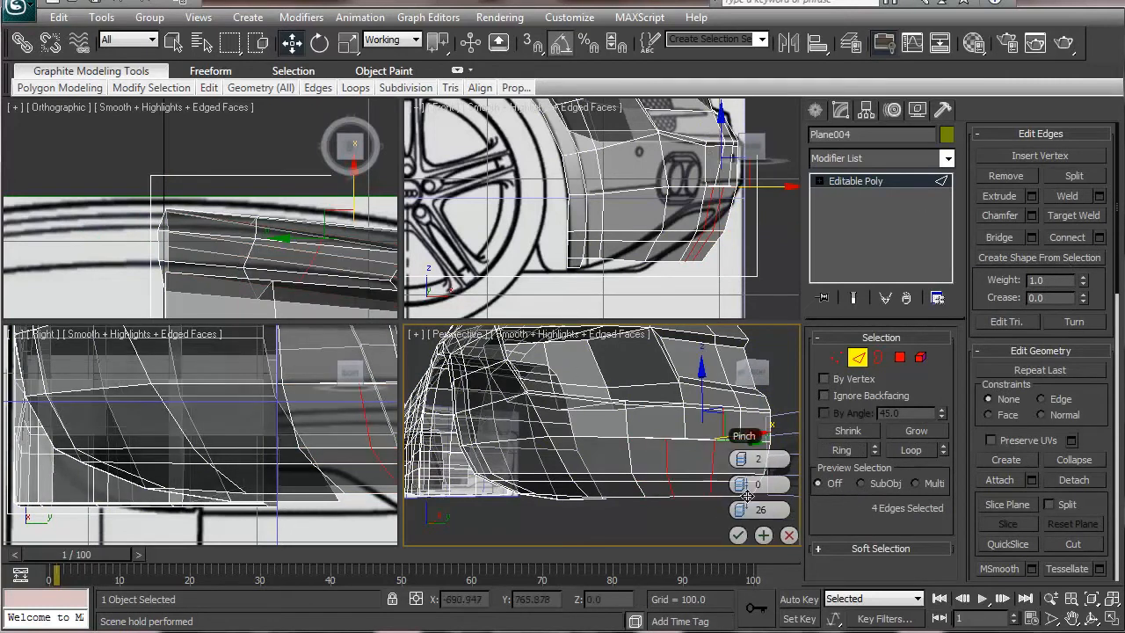
drag(761, 509, 576, 528)
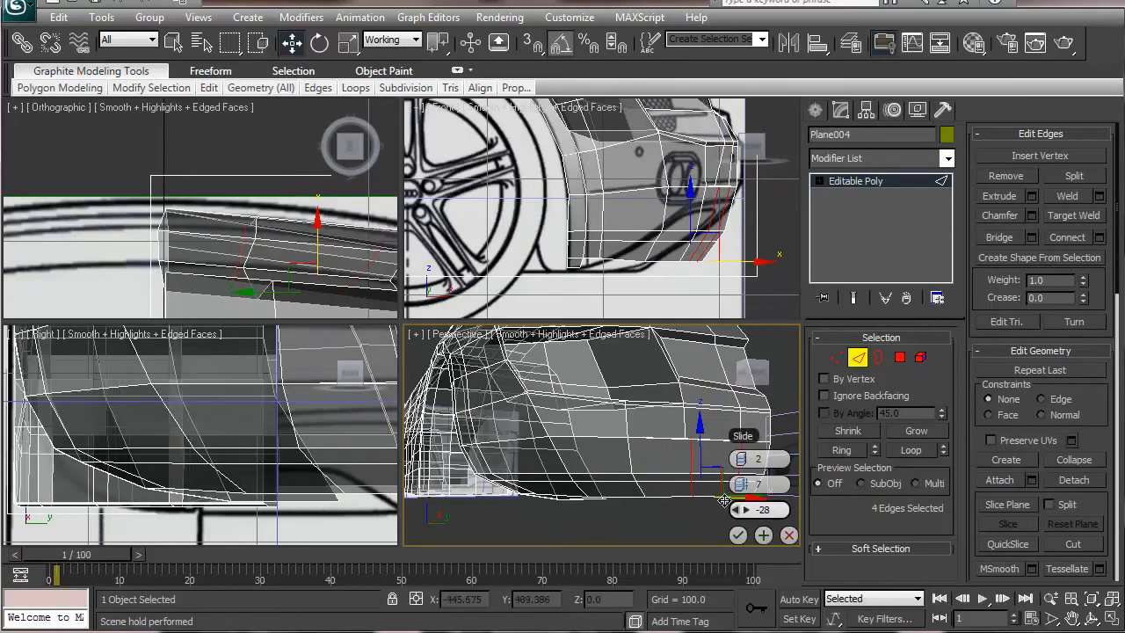
drag(728, 438, 563, 415)
alt+middle_drag(722, 461, 658, 489)
drag(555, 458, 575, 452)
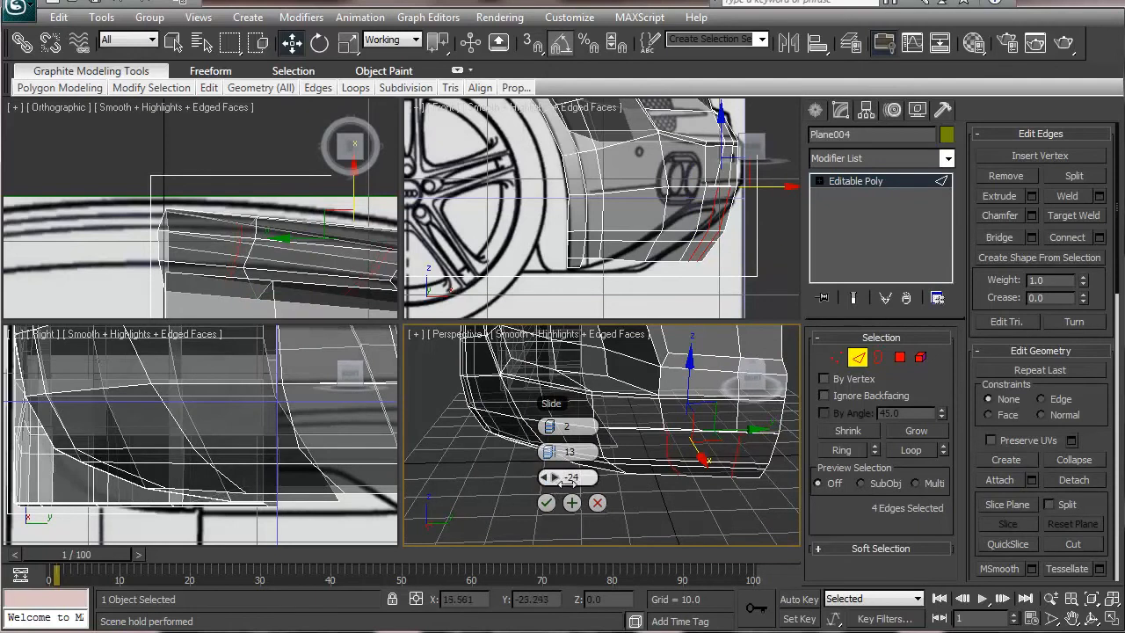
click(546, 502)
- Switch the reference coordinate system to Local and move the new edges slightly along their local Z axis
alt+middle_drag(546, 503, 559, 459)
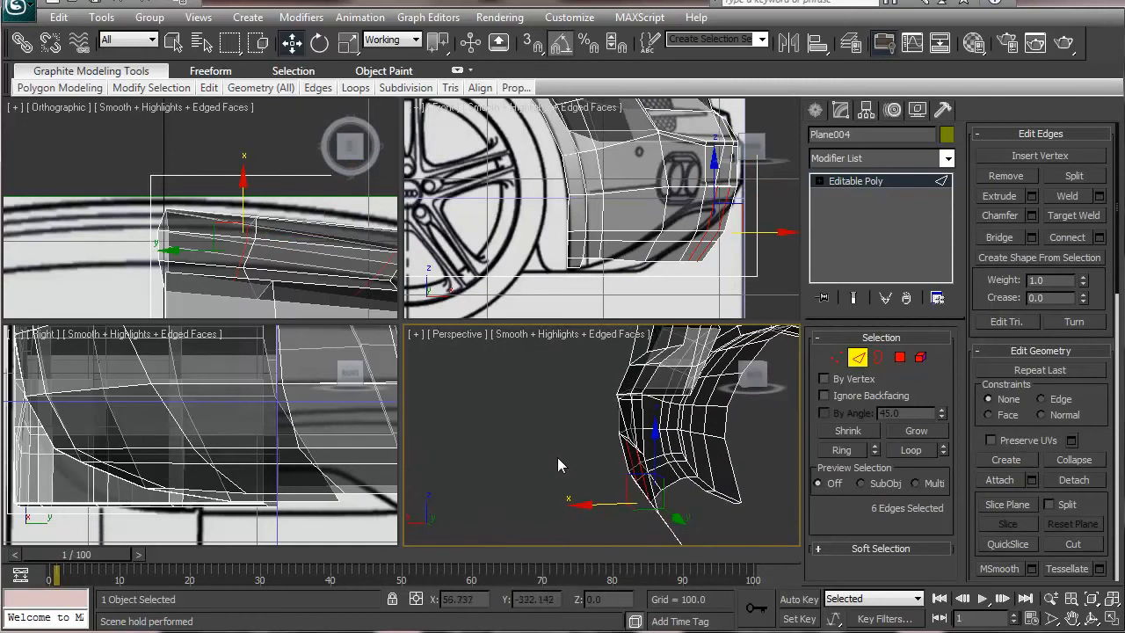
click(413, 40)
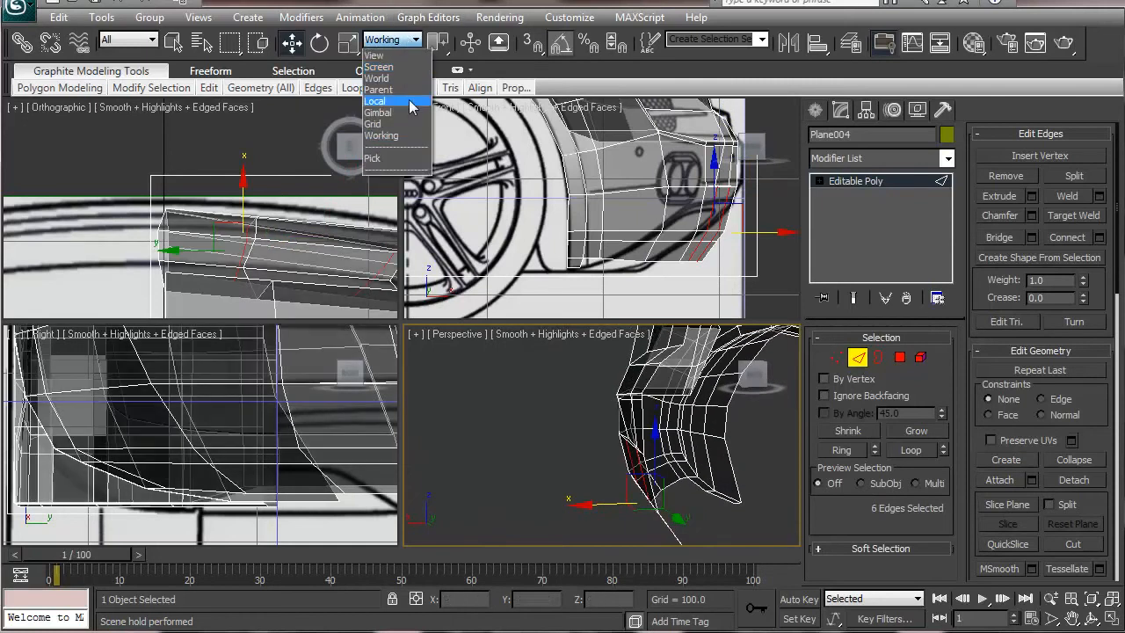
click(378, 101)
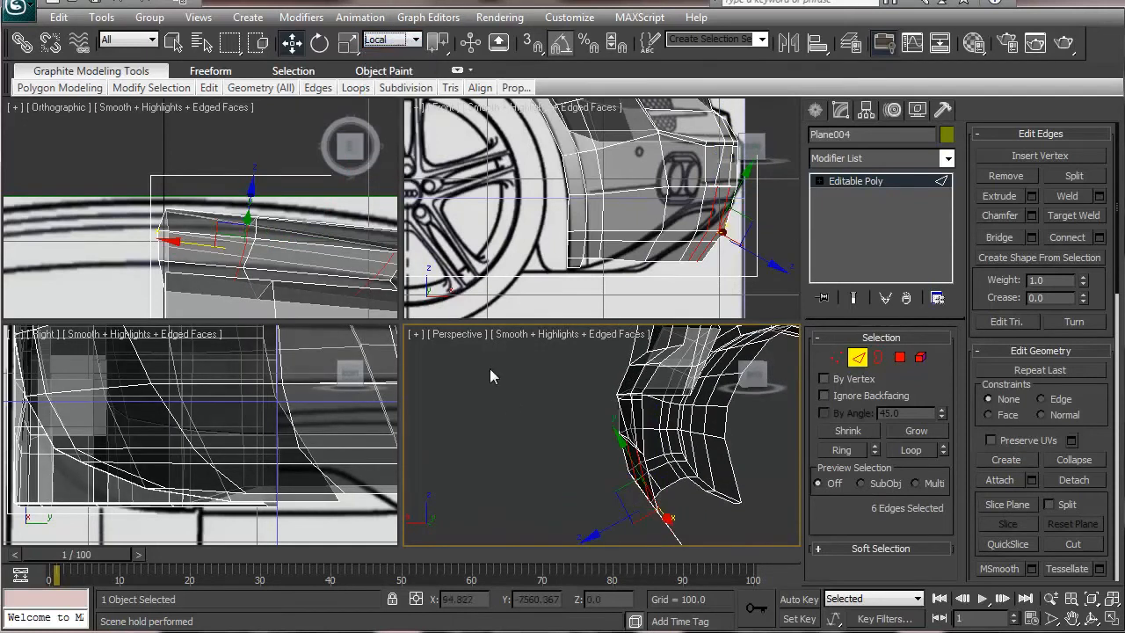
alt+middle_drag(631, 466, 624, 423)
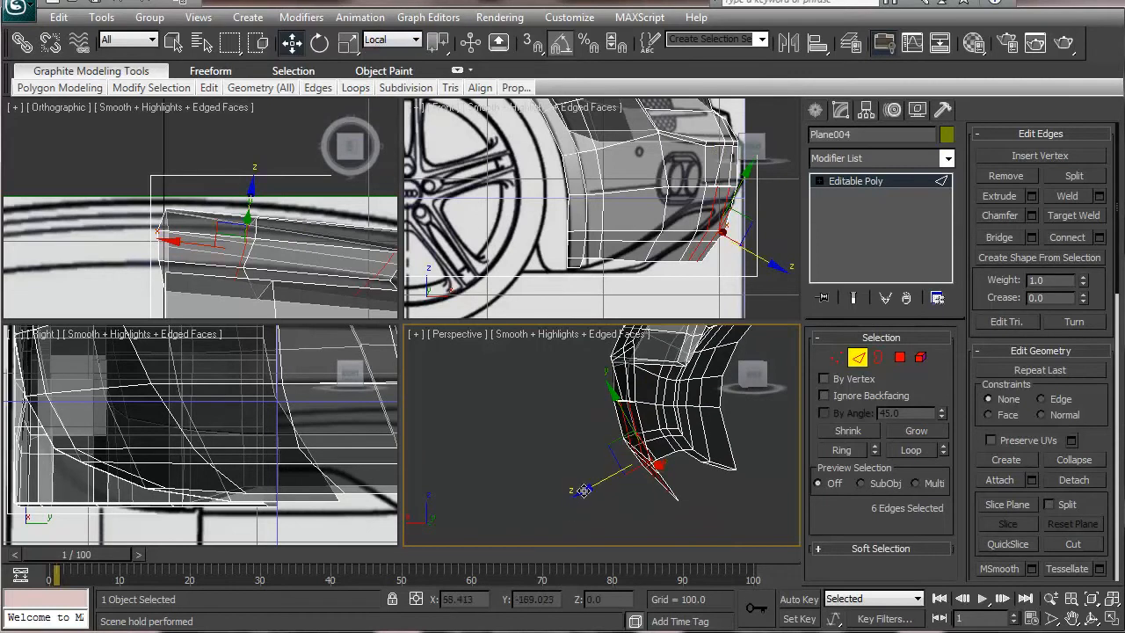
drag(579, 490, 583, 496)
alt+middle_drag(581, 488, 852, 410)
- Target-weld the vertices at the upper ends of the new edges to the adjoining bumper edge and end the welding
click(836, 357)
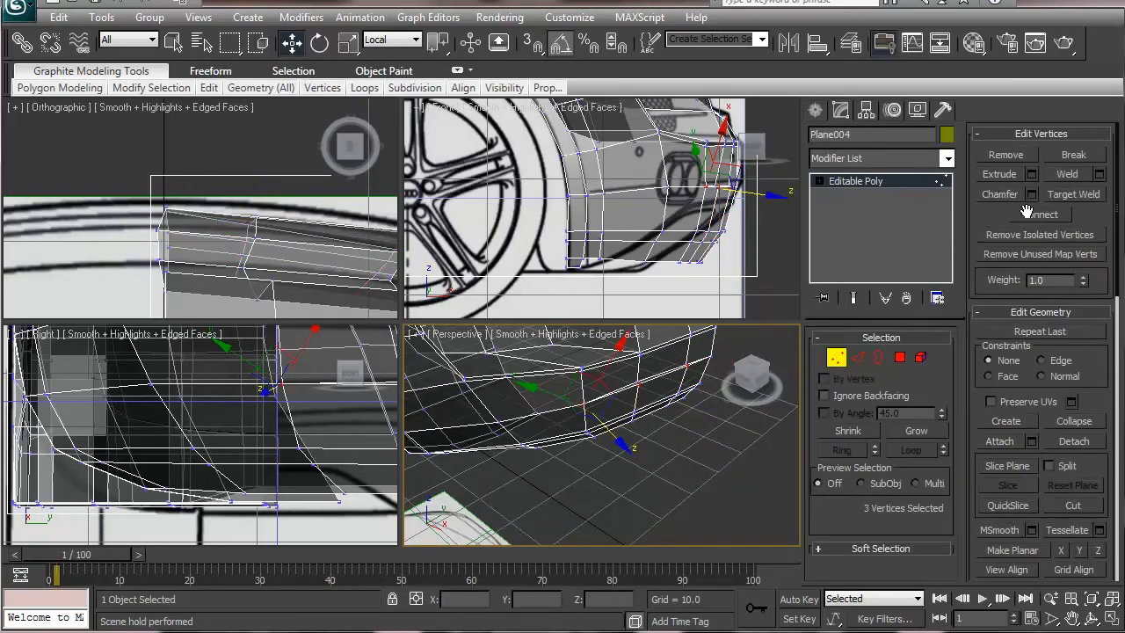
click(1072, 202)
scroll(694, 351, up, 4)
middle_drag(694, 345, 561, 425)
click(586, 392)
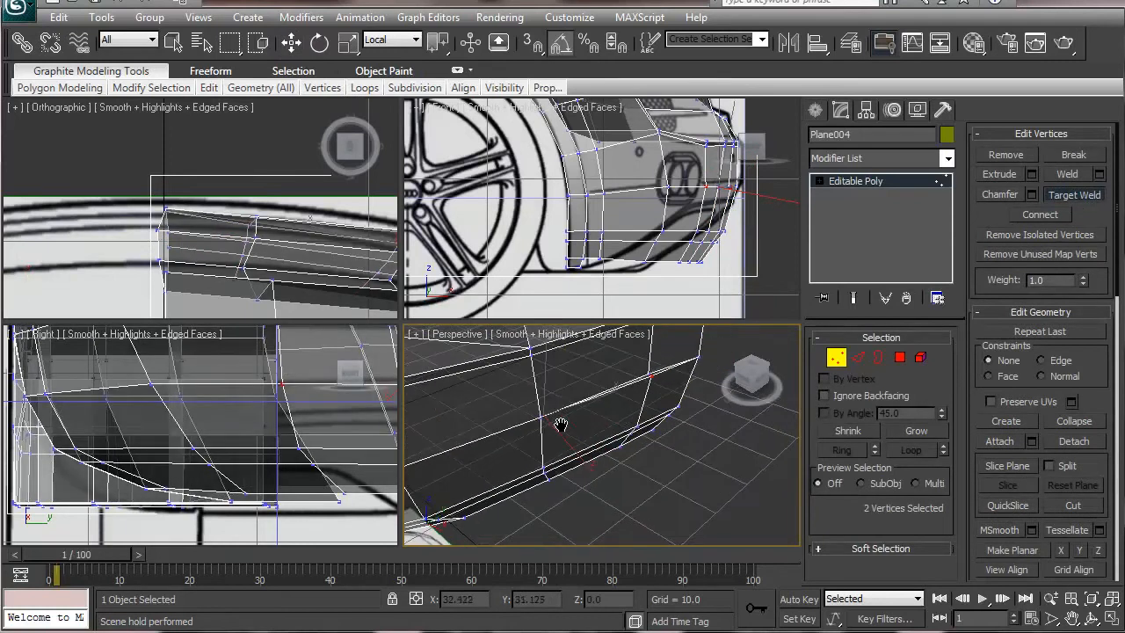
click(653, 376)
middle_drag(643, 415, 370, 412)
scroll(594, 471, down, 2)
click(1080, 197)
click(562, 442)
- Select the horizontal vertex loop across the bumper, keep only its three front-end vertices, and move them slightly outward along local Z
alt+middle_drag(606, 445, 657, 450)
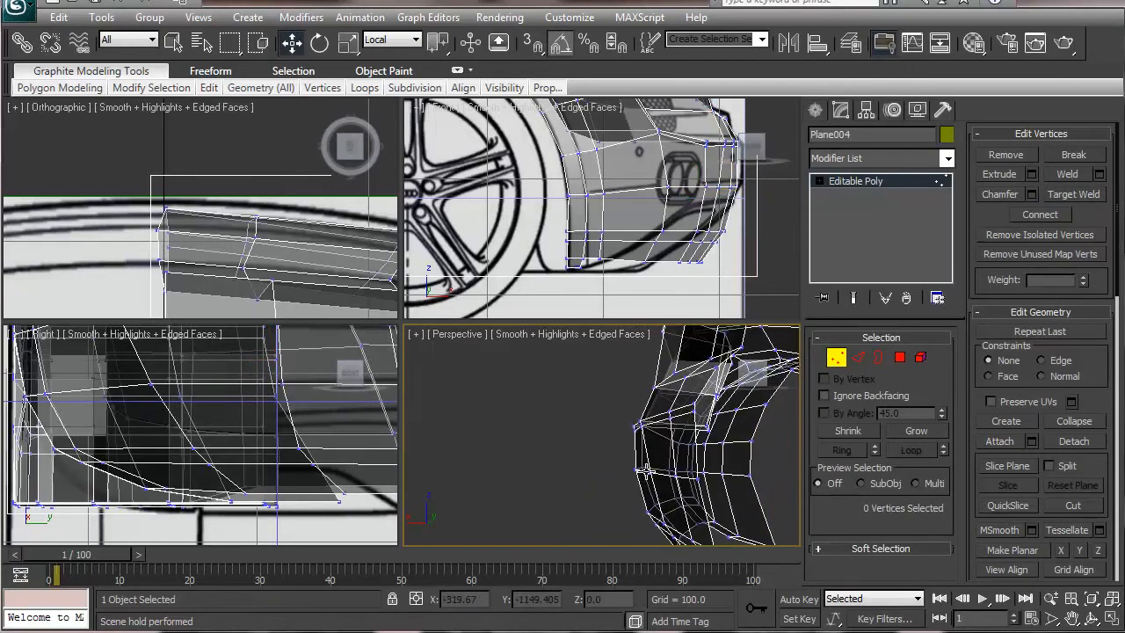
click(644, 472)
shift+click(672, 475)
alt+middle_drag(648, 516, 708, 503)
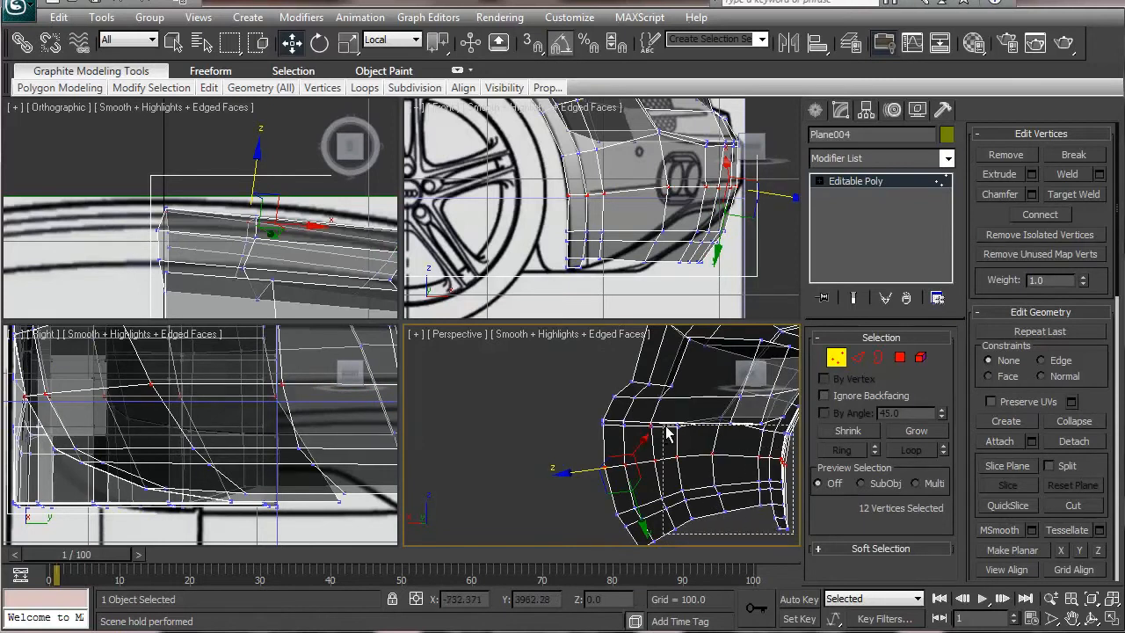
alt+drag(665, 427, 661, 426)
alt+middle_drag(564, 460, 578, 479)
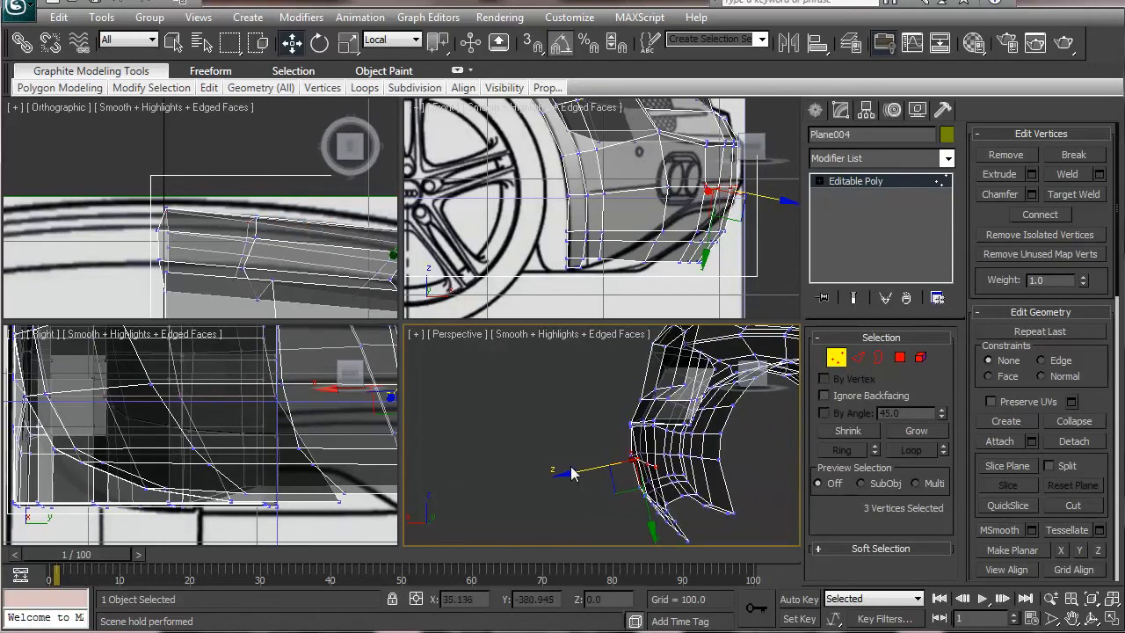
drag(570, 471, 564, 475)
alt+middle_drag(560, 491, 630, 518)
scroll(752, 500, down, 5)
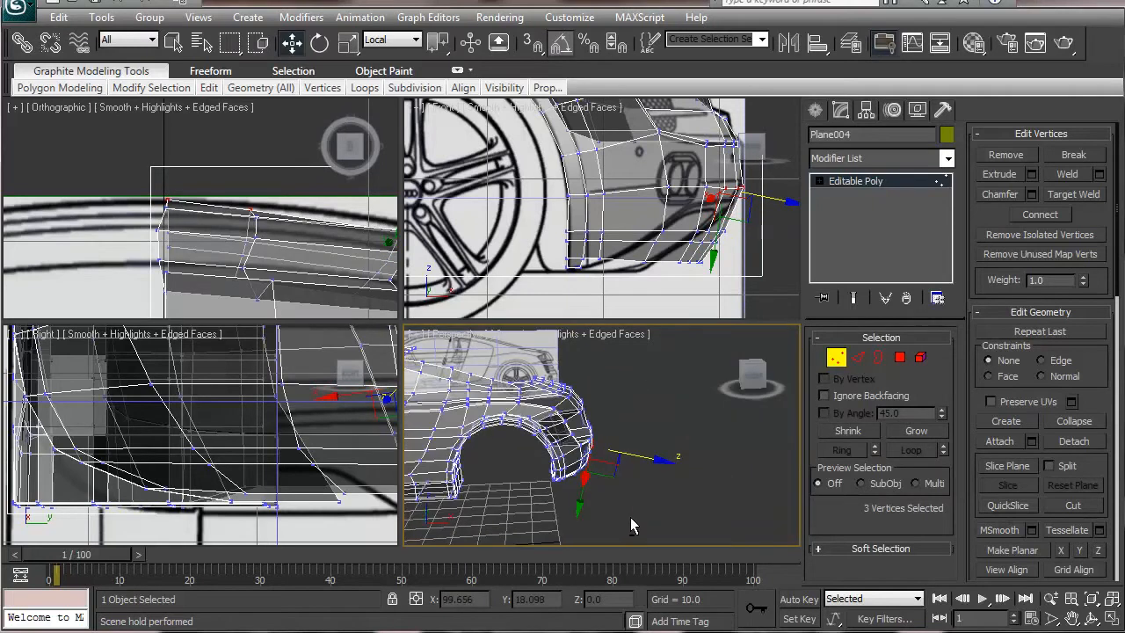
- Leave vertex editing, disable See-Through display for the car body, and deselect it to inspect the shaded front bumper and its lower strip
click(834, 356)
click(918, 109)
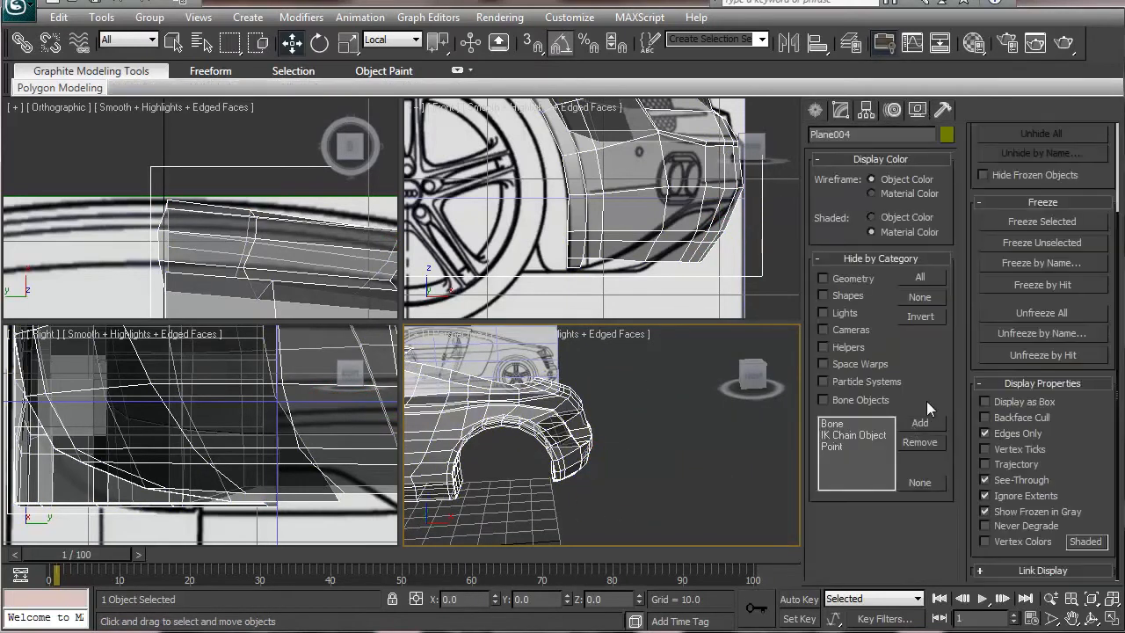
click(985, 479)
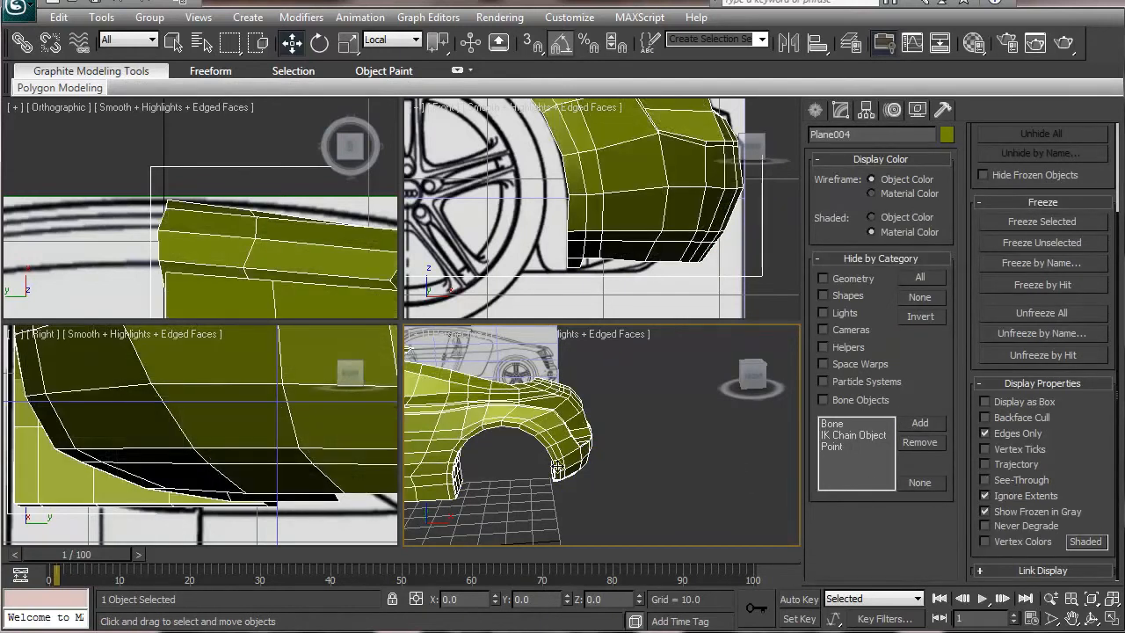
alt+middle_drag(694, 465, 571, 467)
click(677, 494)
alt+middle_drag(677, 494, 761, 404)
scroll(677, 469, up, 4)
alt+middle_drag(625, 485, 655, 408)
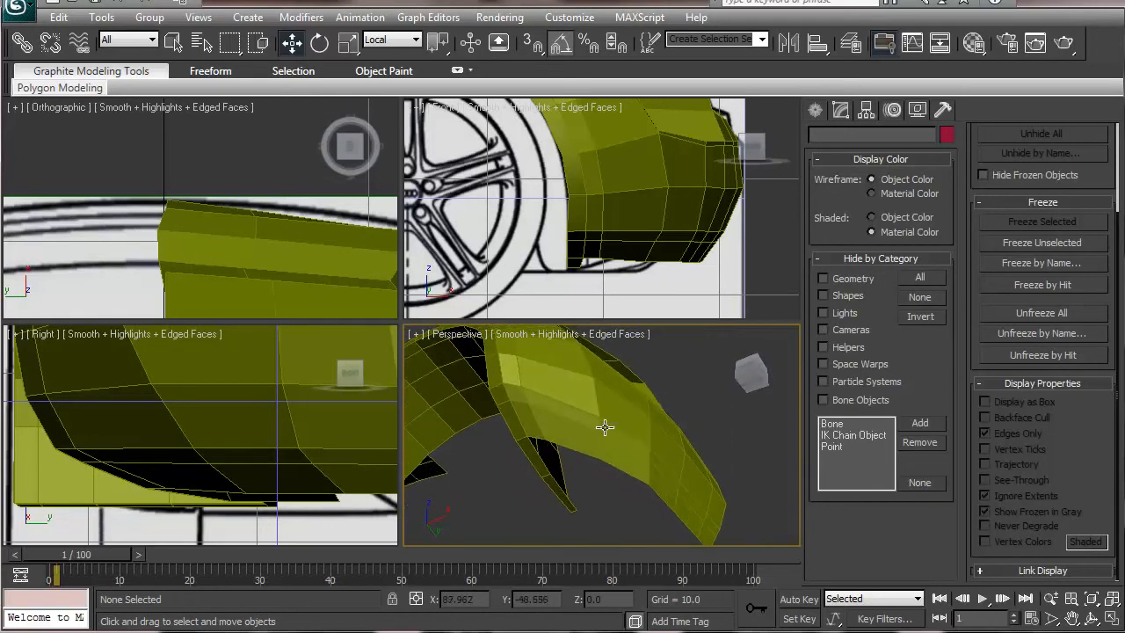
alt+middle_drag(657, 437, 608, 471)
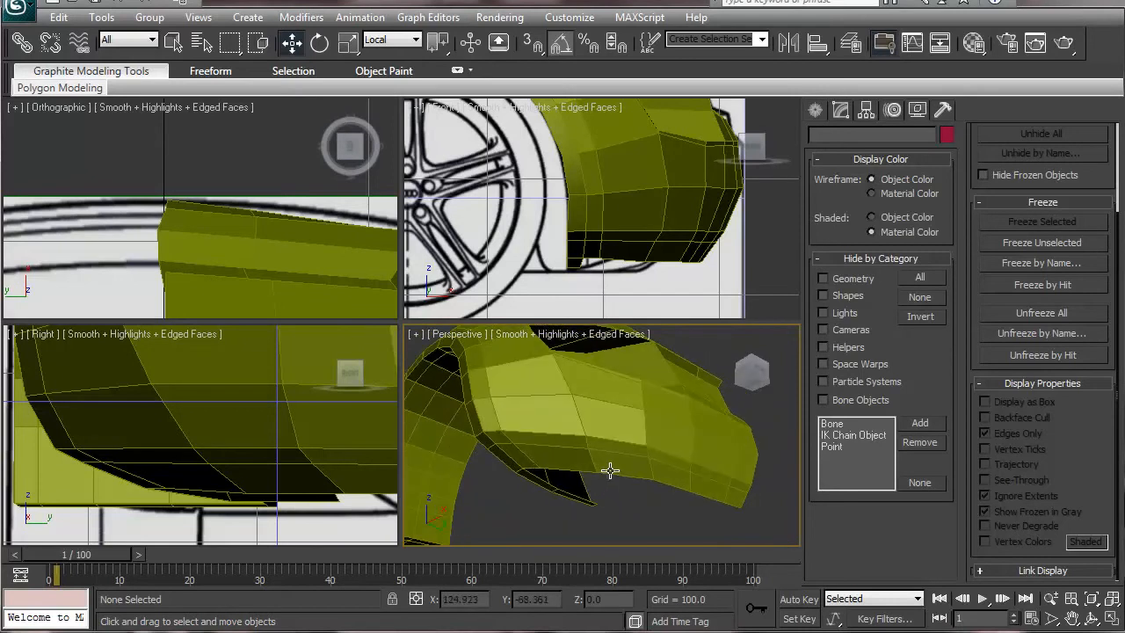
- Select the rear bumper mesh and turn on its See-Through display so the blueprints show behind it
click(585, 401)
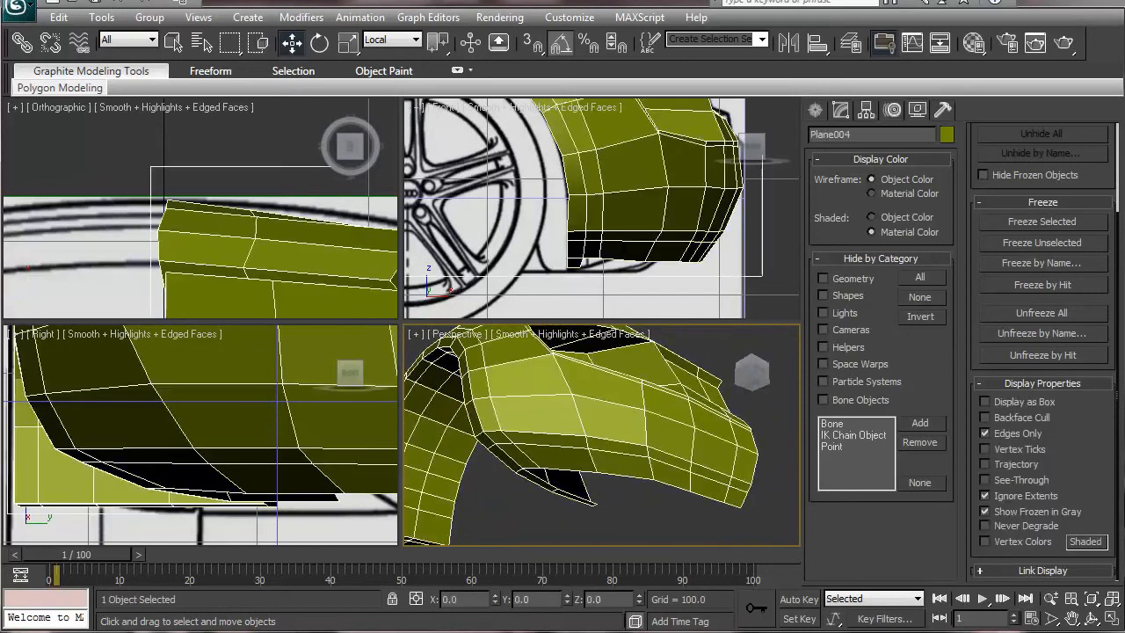
click(1005, 481)
alt+middle_drag(593, 482, 557, 484)
middle_drag(165, 475, 204, 449)
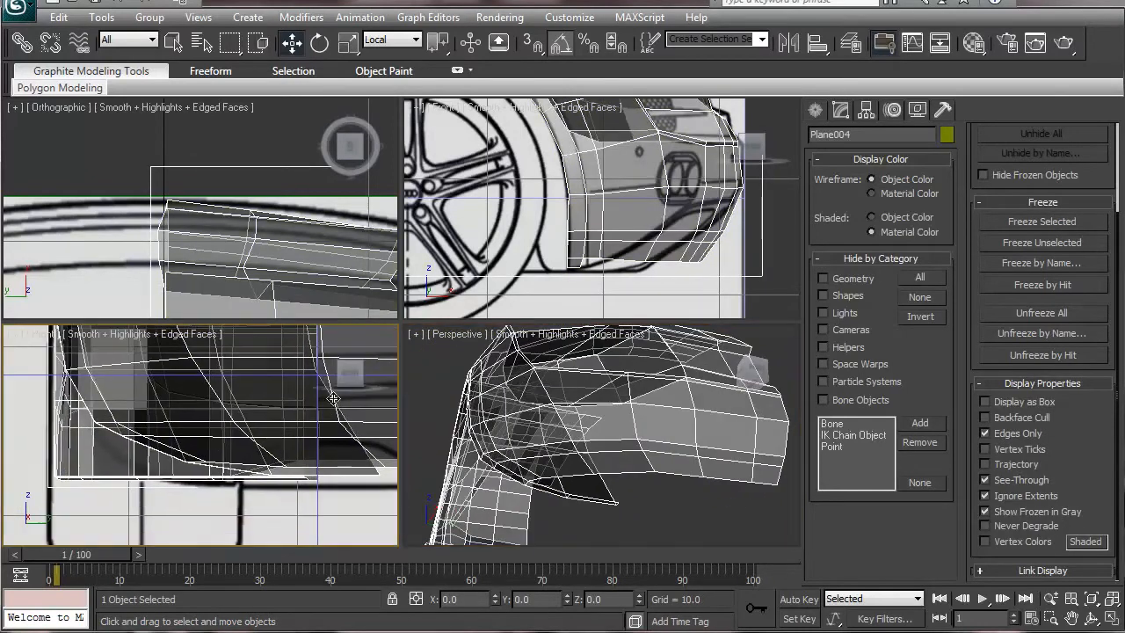
scroll(665, 264, up, 2)
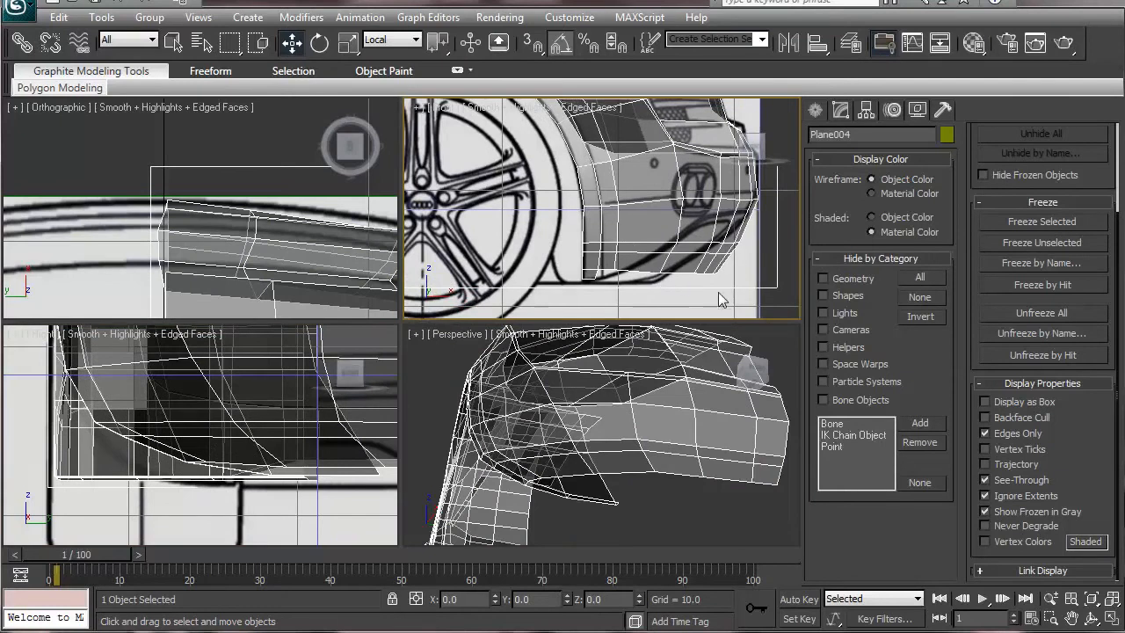
- Move the five vertices on the bumper's bottom edge towards the wheel along X, using the Working coordinate system
click(840, 110)
click(835, 356)
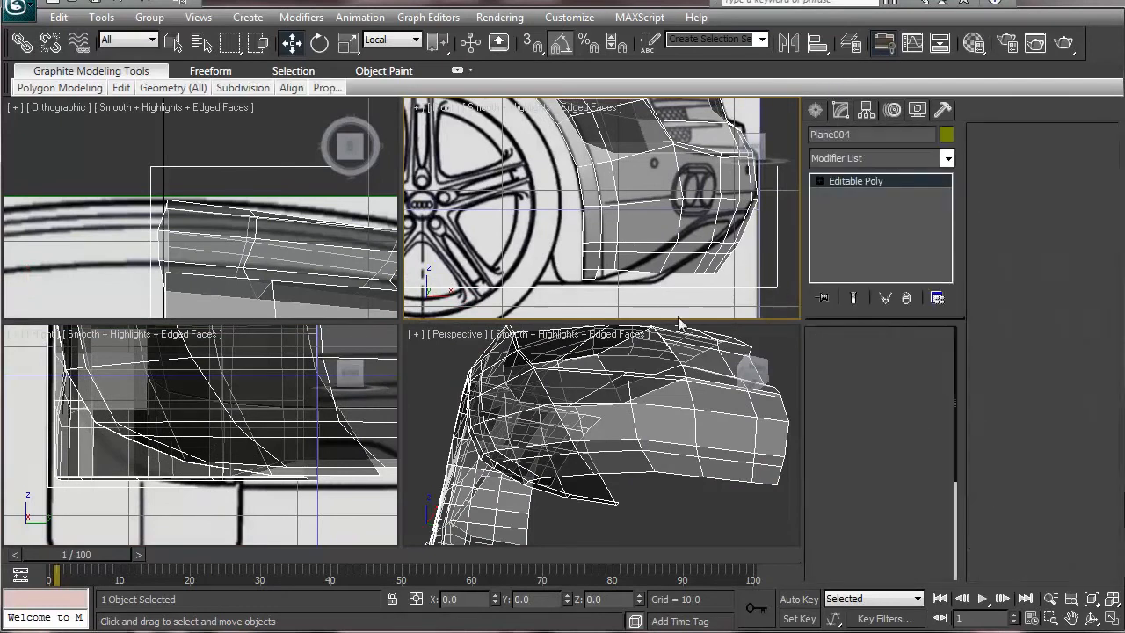
click(669, 252)
alt+middle_drag(598, 470, 754, 488)
drag(675, 508, 675, 509)
drag(654, 262, 742, 299)
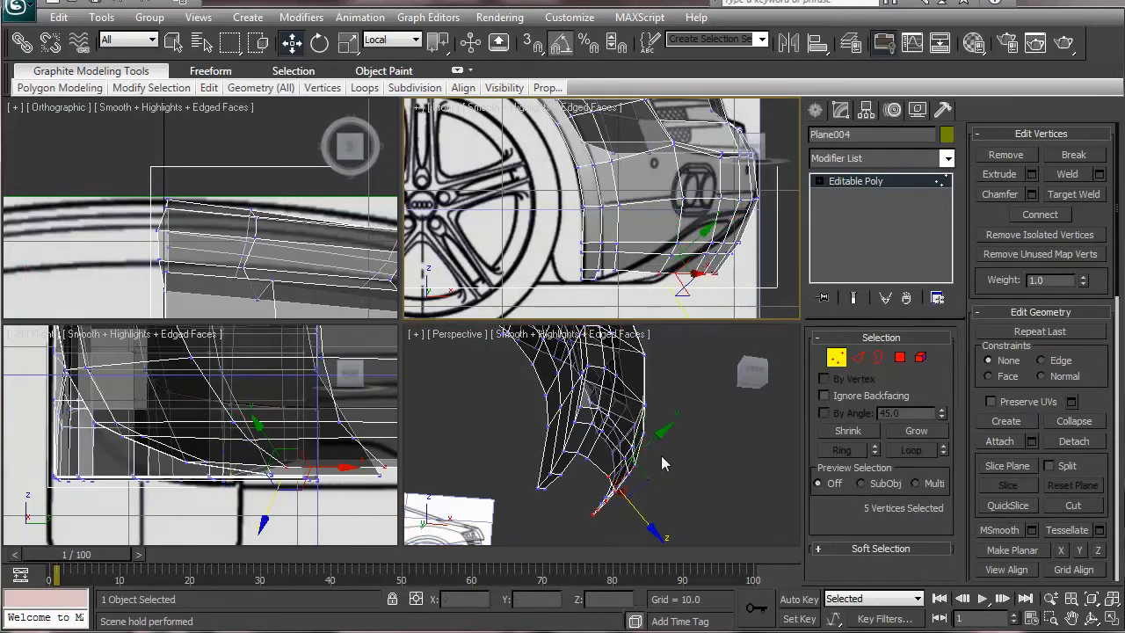
click(653, 530)
click(401, 42)
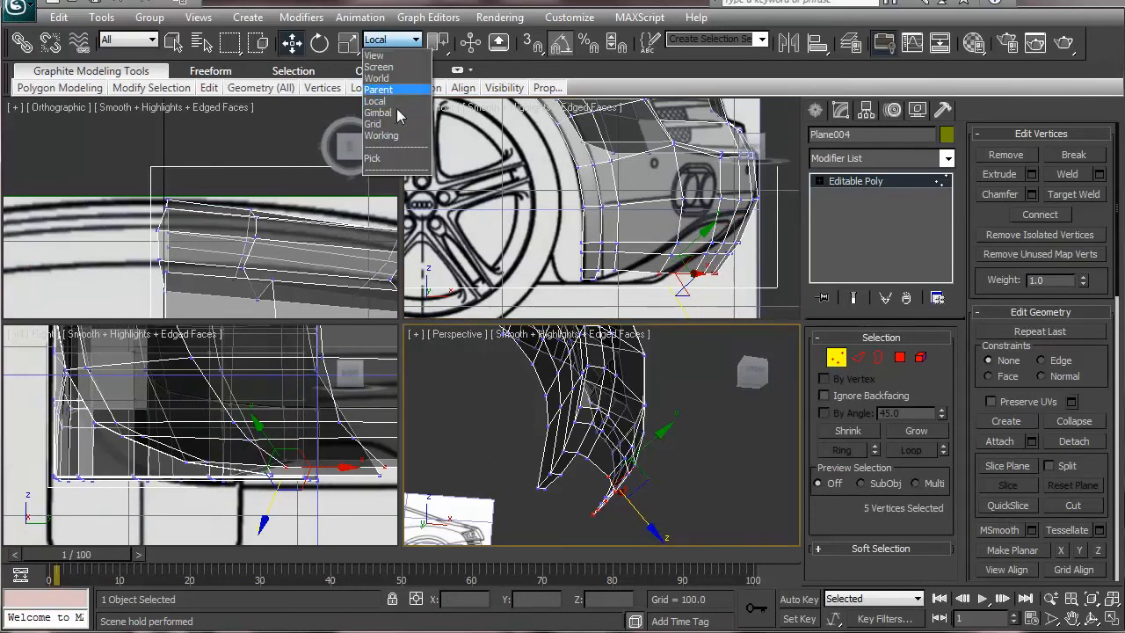
click(387, 140)
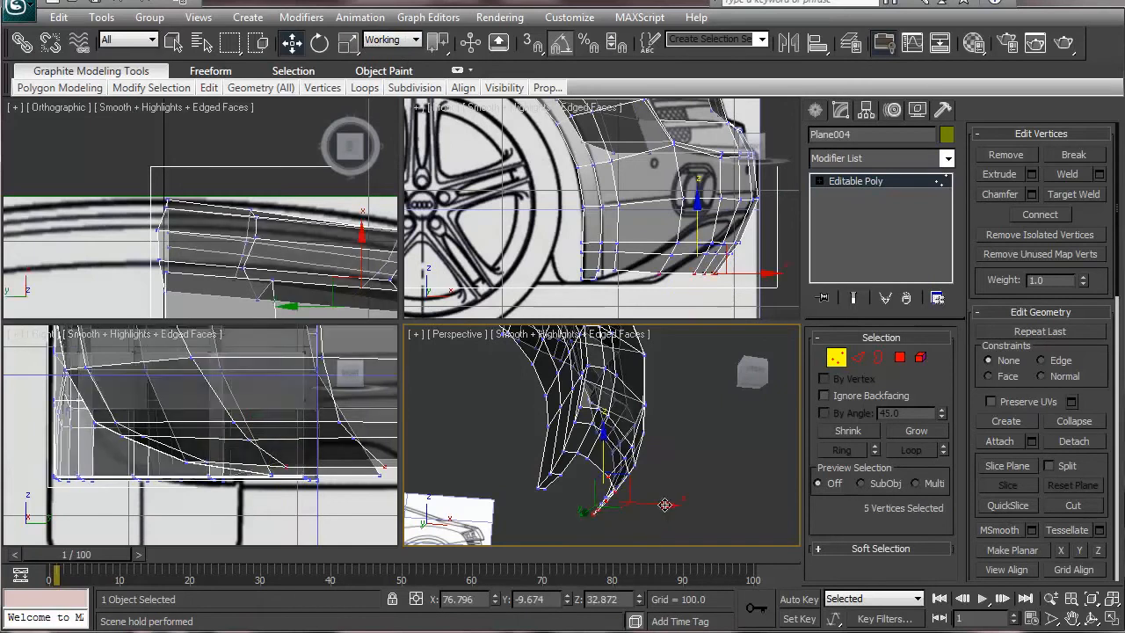
drag(667, 505, 640, 499)
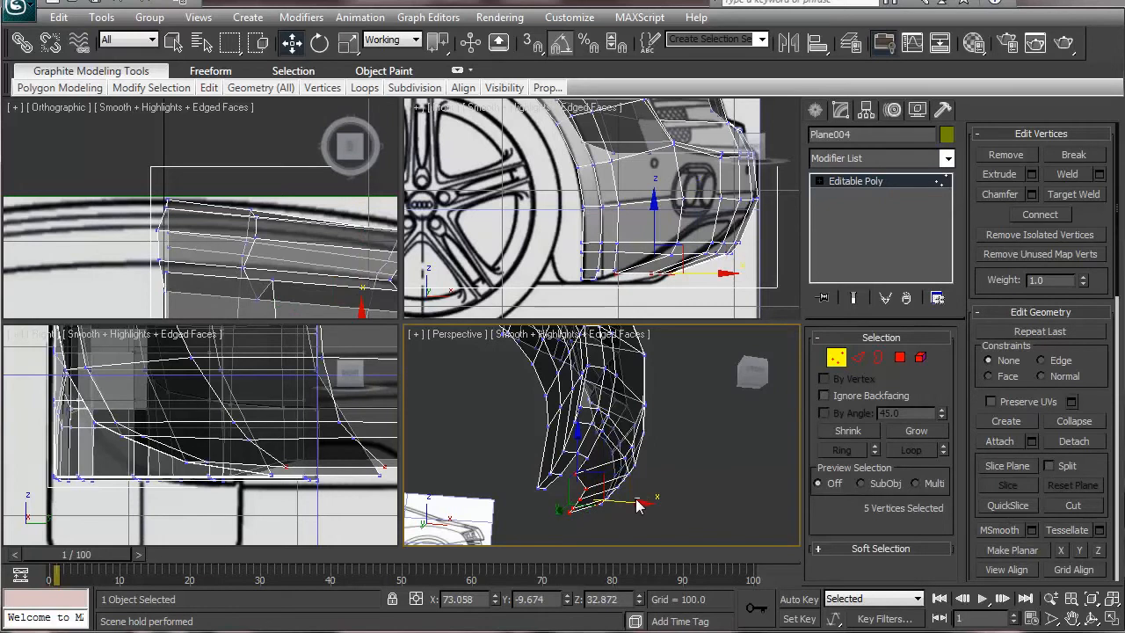
click(619, 481)
key(ctrl+z)
- Lower the five bottom-edge vertices slightly along Z towards the blueprint's lower bumper line, then deselect them
alt+middle_drag(620, 480, 490, 411)
alt+middle_drag(518, 433, 583, 381)
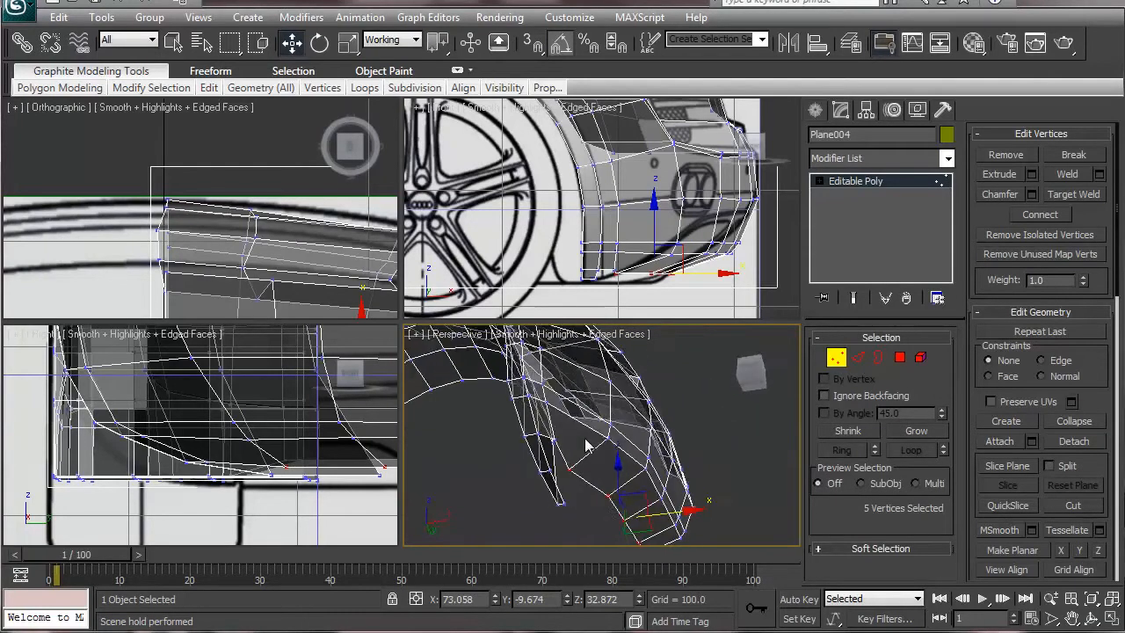
middle_drag(586, 445, 636, 453)
scroll(622, 451, up, 4)
alt+middle_drag(566, 399, 583, 476)
mouse_move(620, 436)
middle_down()
mouse_move(618, 448)
mouse_move(612, 348)
middle_up()
middle_drag(613, 481, 607, 384)
scroll(644, 457, down, 4)
mouse_move(646, 461)
alt+middle_down()
mouse_move(633, 479)
mouse_move(519, 461)
mouse_move(636, 445)
alt+middle_up()
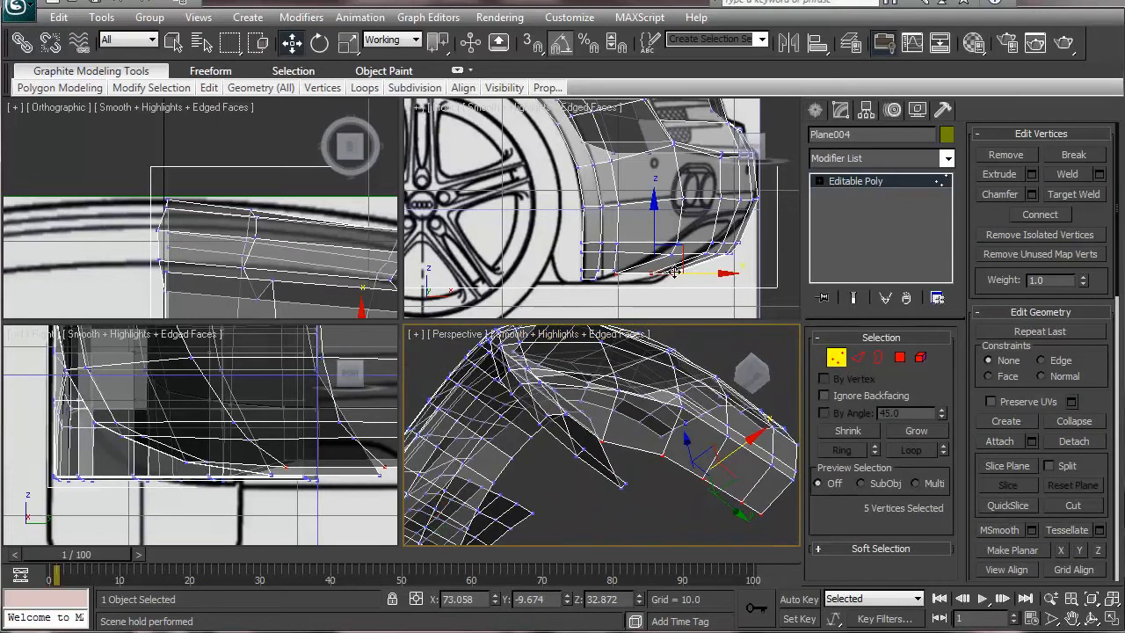
drag(663, 211, 651, 212)
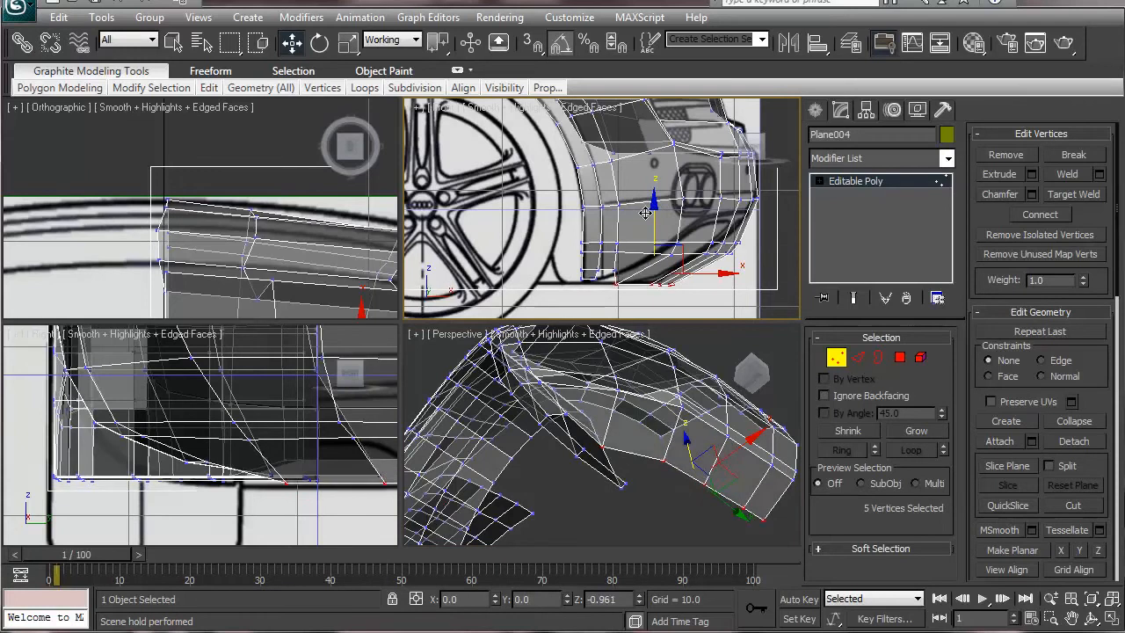
click(736, 297)
- Move the row of five vertices just above the bottom edge towards the wheel along X, then select the next row up
drag(653, 252, 763, 277)
click(416, 40)
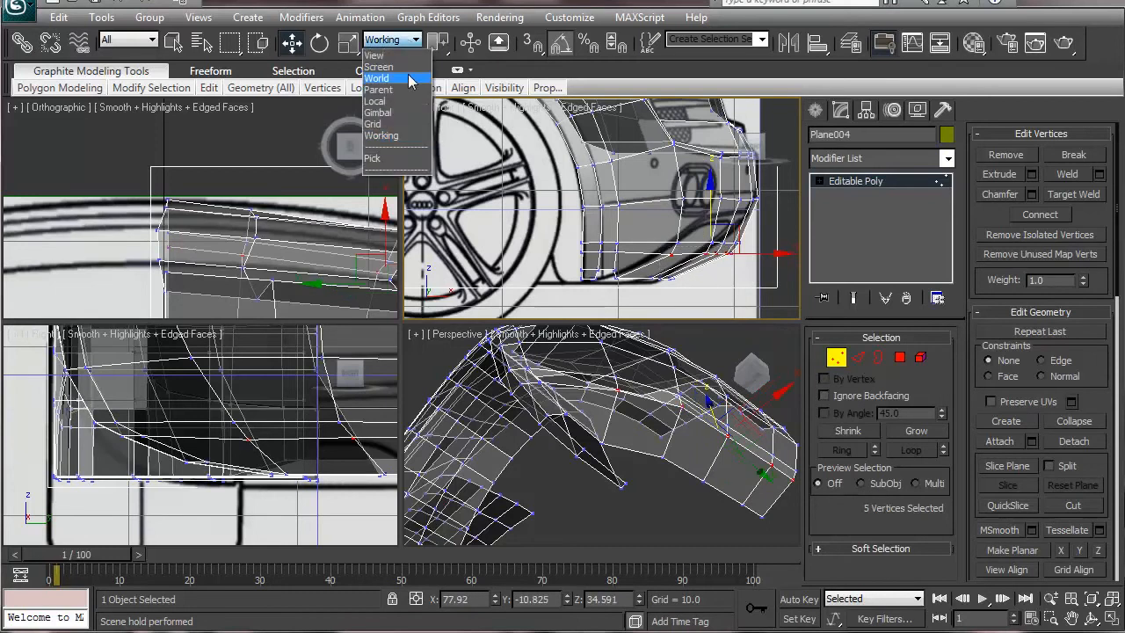
click(414, 42)
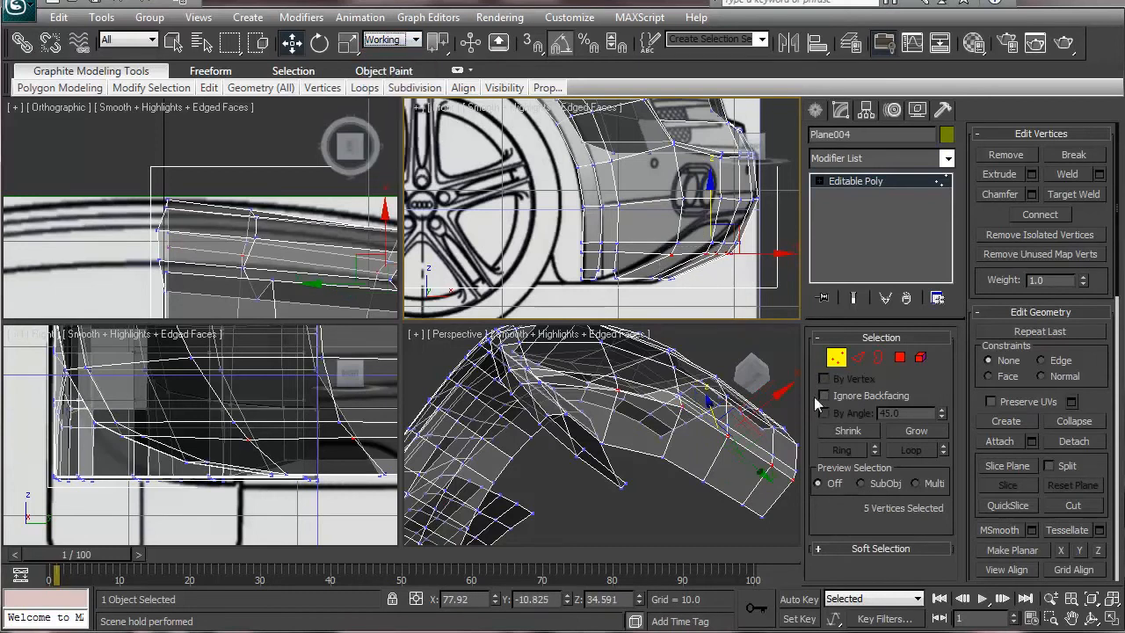
drag(779, 255, 760, 255)
drag(661, 230, 775, 243)
alt+middle_drag(636, 446, 585, 535)
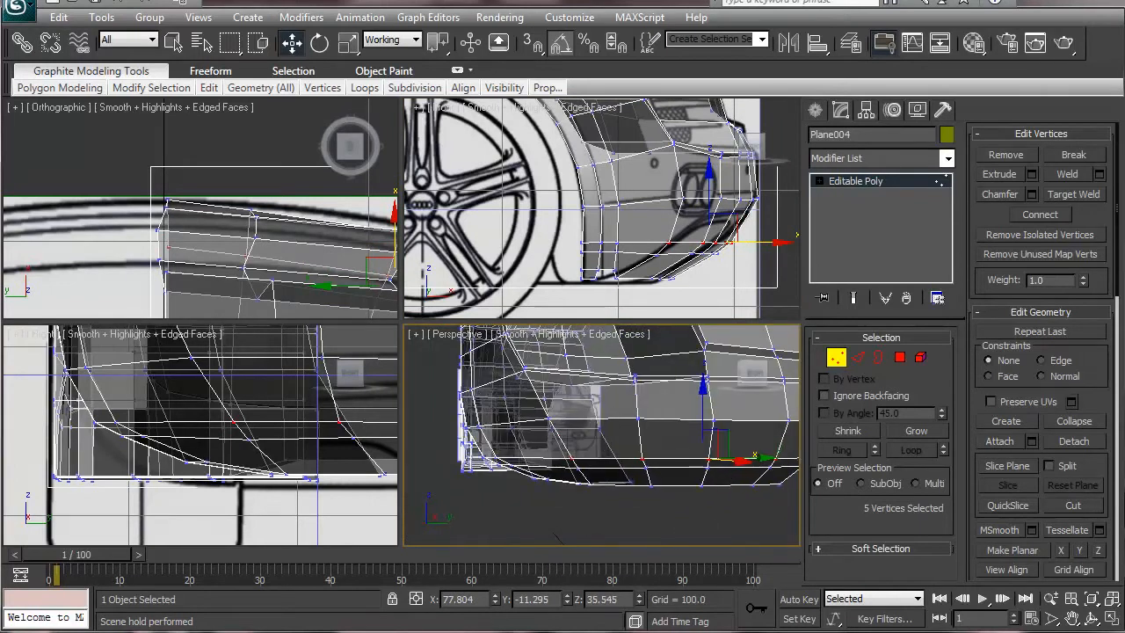
- Check the rear-view car photo audi-r8-45_1200, then select ten vertices on the bumper's lower rows towards the car's centre
key(alt+Tab)
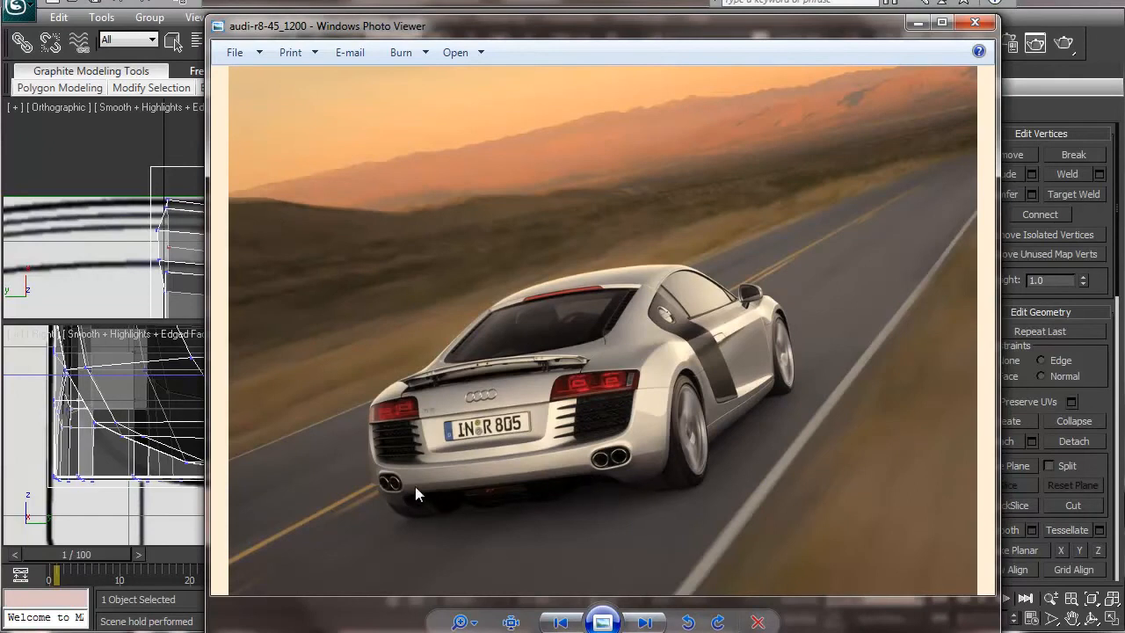
click(917, 22)
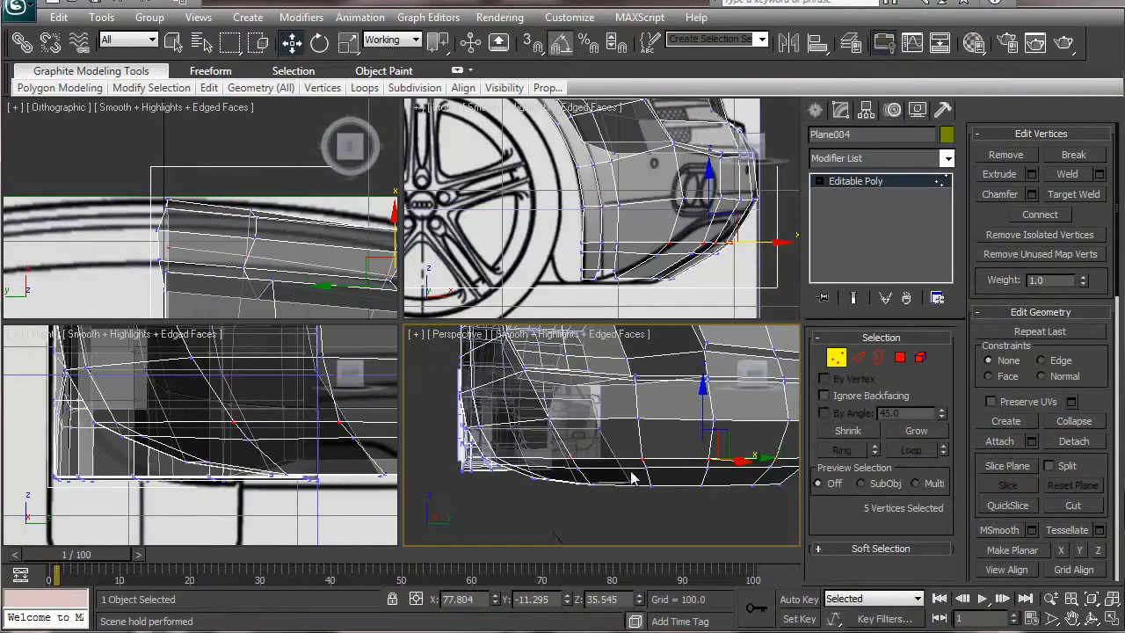
middle_drag(628, 453, 627, 431)
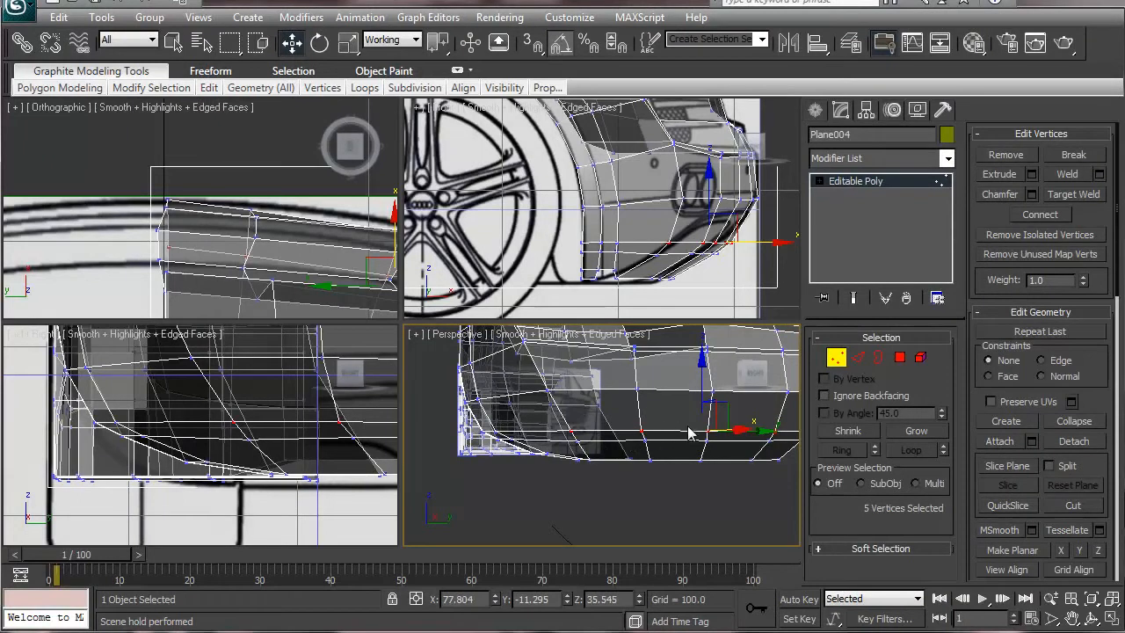
drag(822, 524, 817, 520)
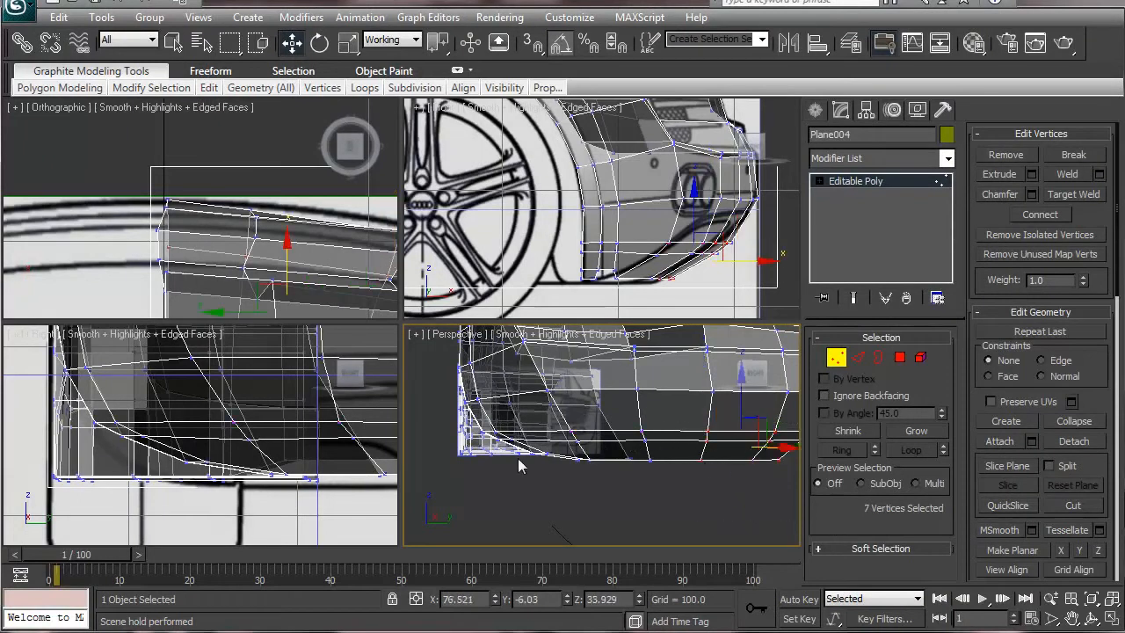
scroll(369, 461, up, 5)
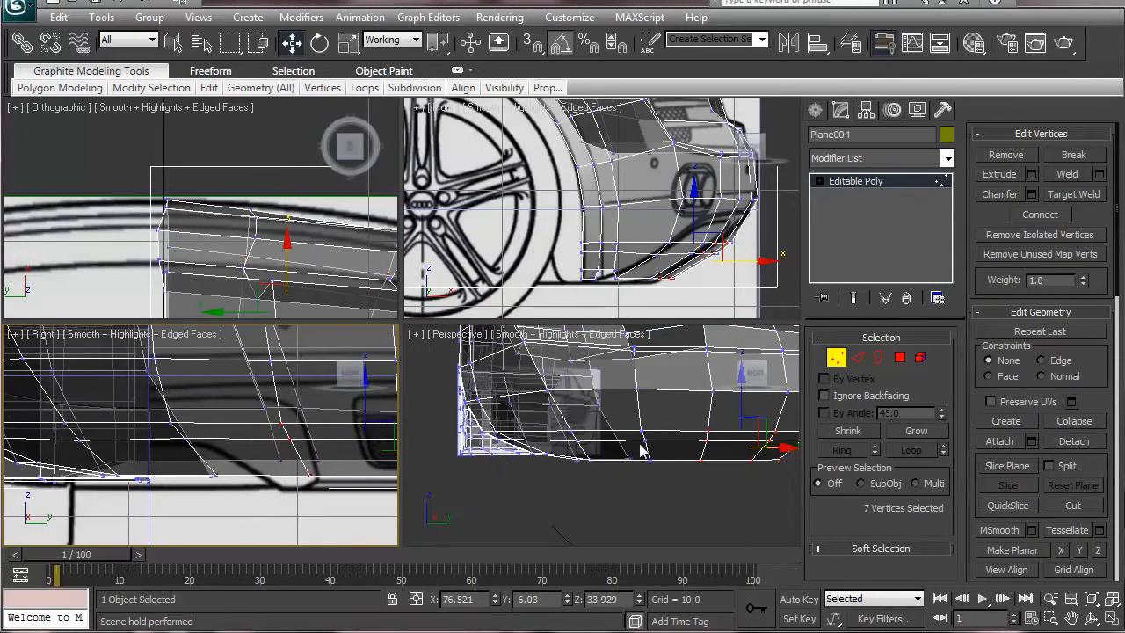
ctrl+drag(636, 422, 679, 482)
alt+middle_drag(665, 471, 708, 394)
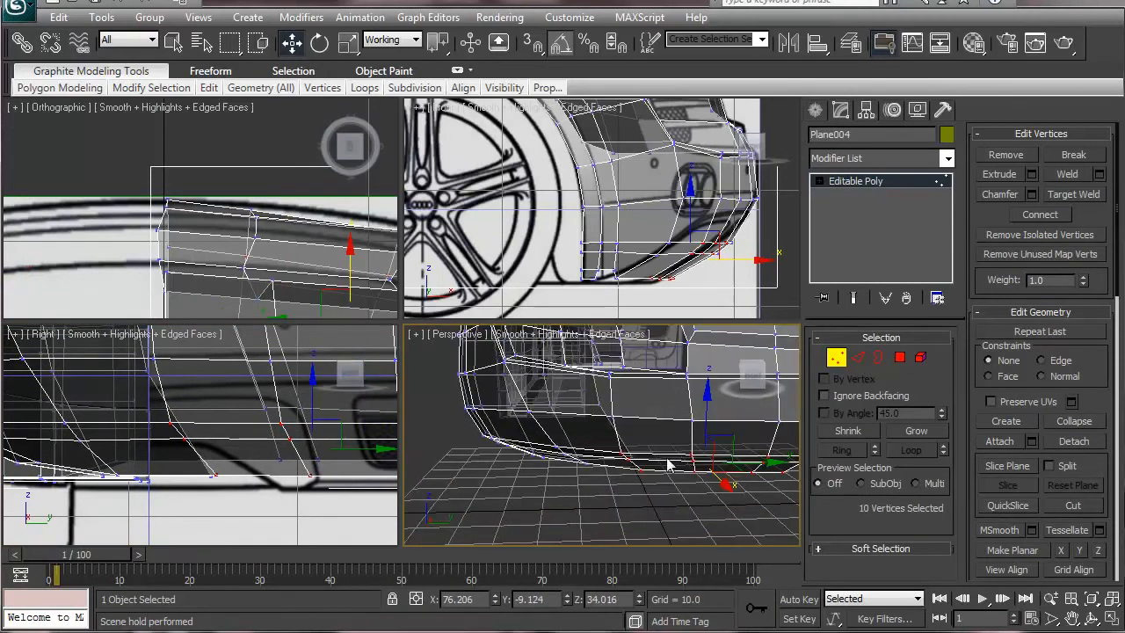
- Extend the selection to twelve lower bumper vertices and raise them along Z to form the recessed middle section
drag(707, 393, 716, 374)
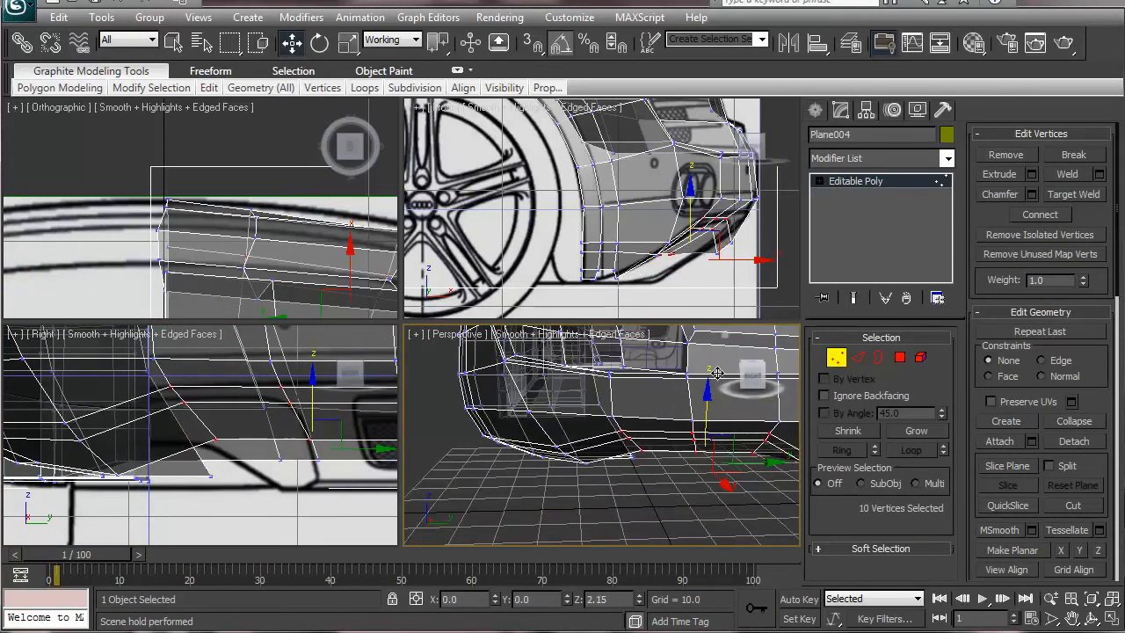
key(ctrl+z)
alt+middle_drag(675, 486, 549, 476)
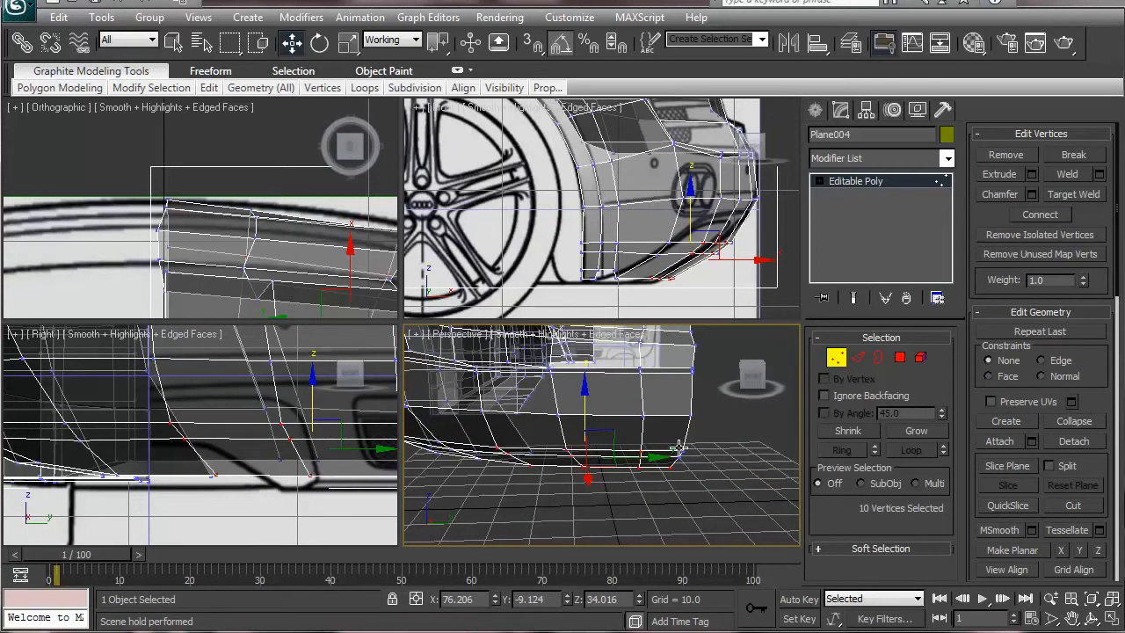
alt+drag(743, 523, 719, 511)
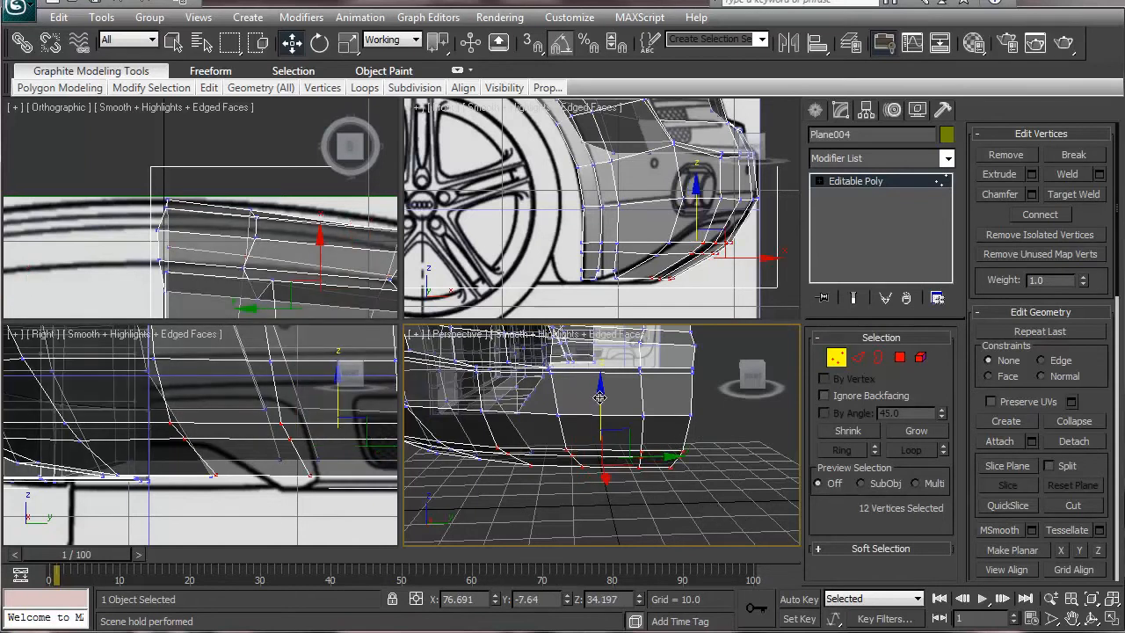
middle_drag(292, 506, 187, 544)
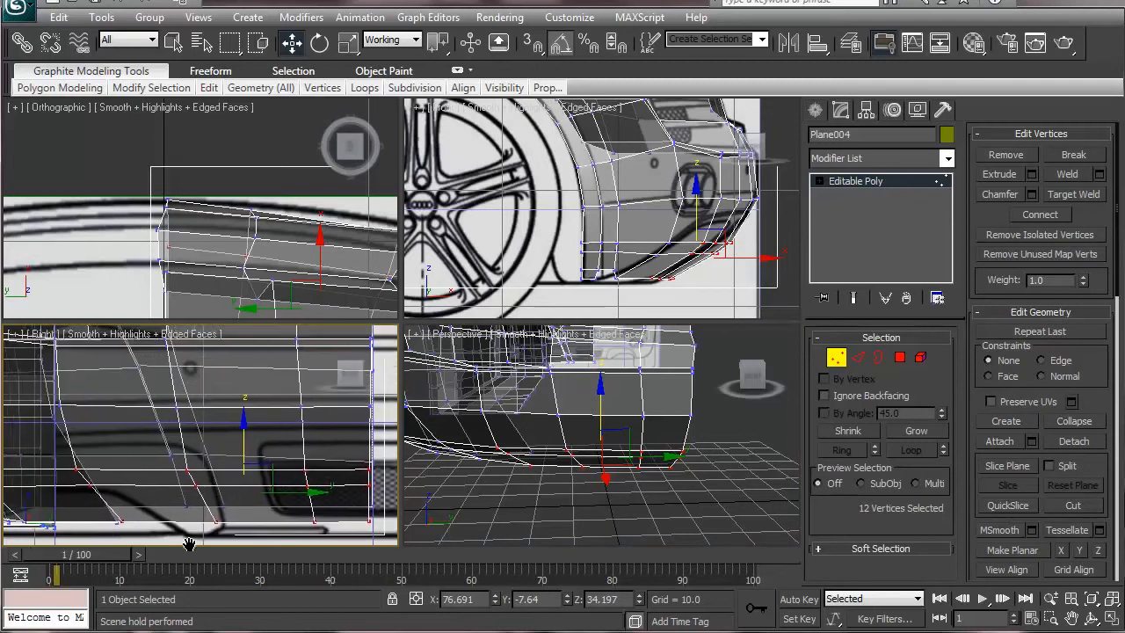
click(601, 395)
drag(601, 388, 595, 358)
- Rotate the twelve raised vertices 20 degrees about the Y axis to tilt the bumper's underside, then deselect them
alt+middle_drag(592, 434, 479, 422)
key(e)
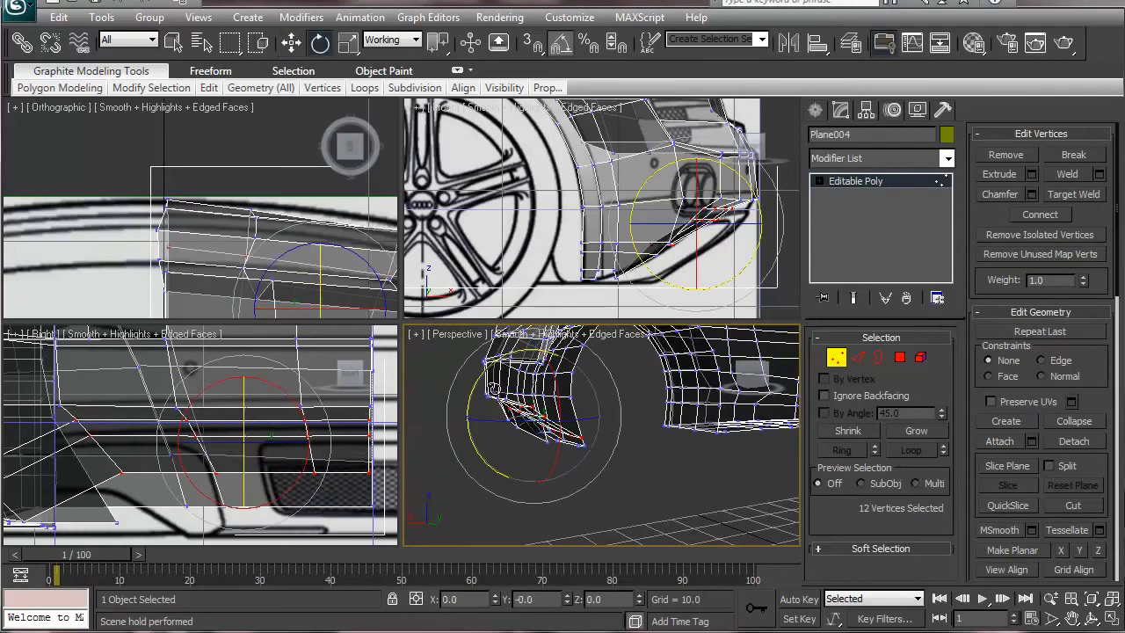
drag(473, 379, 465, 380)
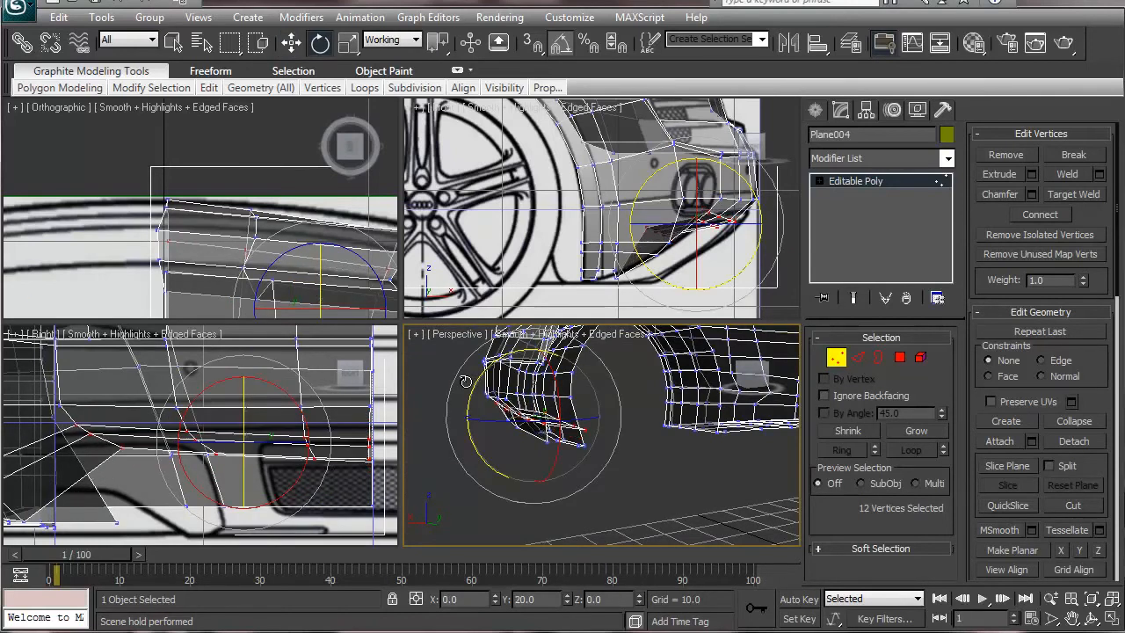
alt+middle_drag(494, 447, 619, 472)
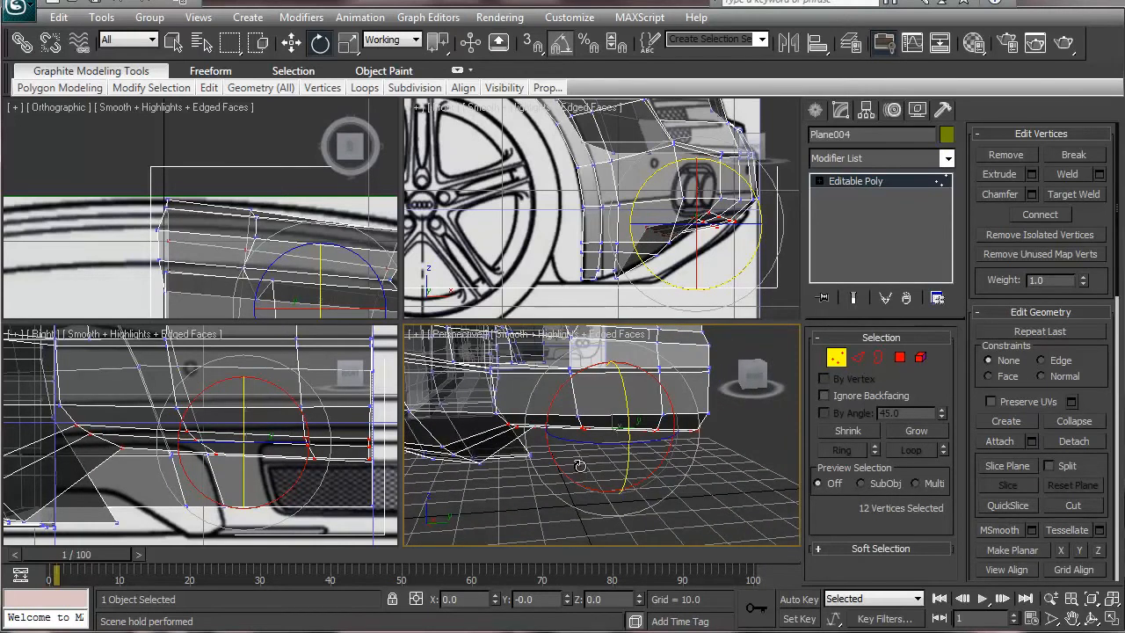
alt+middle_drag(537, 441, 545, 479)
click(538, 483)
- Compare the bumper's lower edge with the rear of the car in the audi-r8-45_1200 photo, then return to the model
key(alt+Tab)
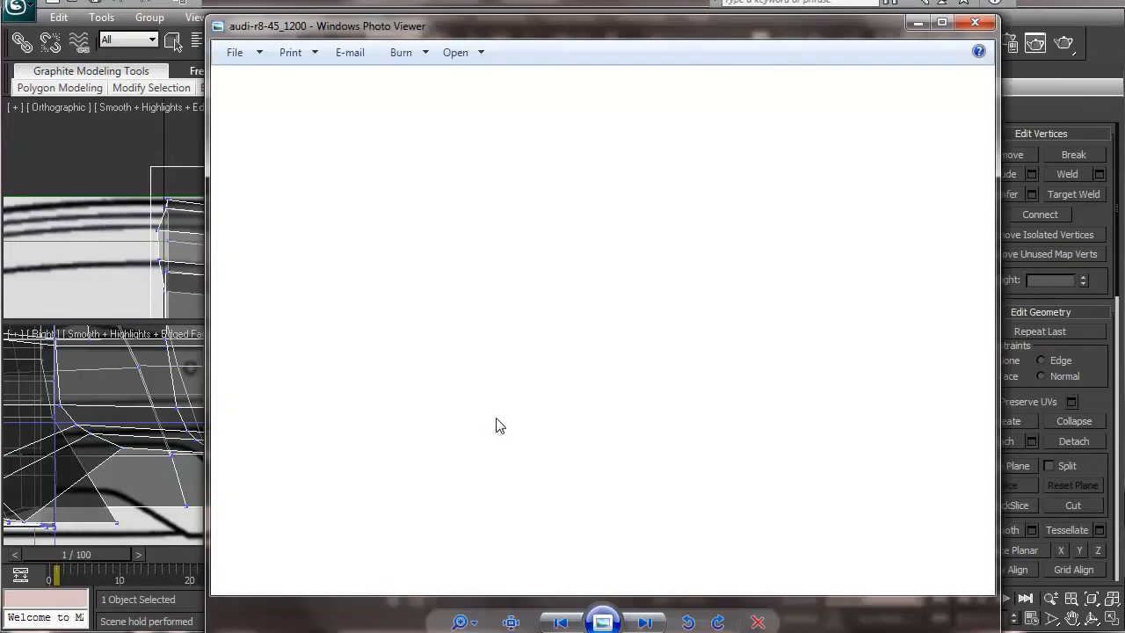
drag(545, 36, 531, 30)
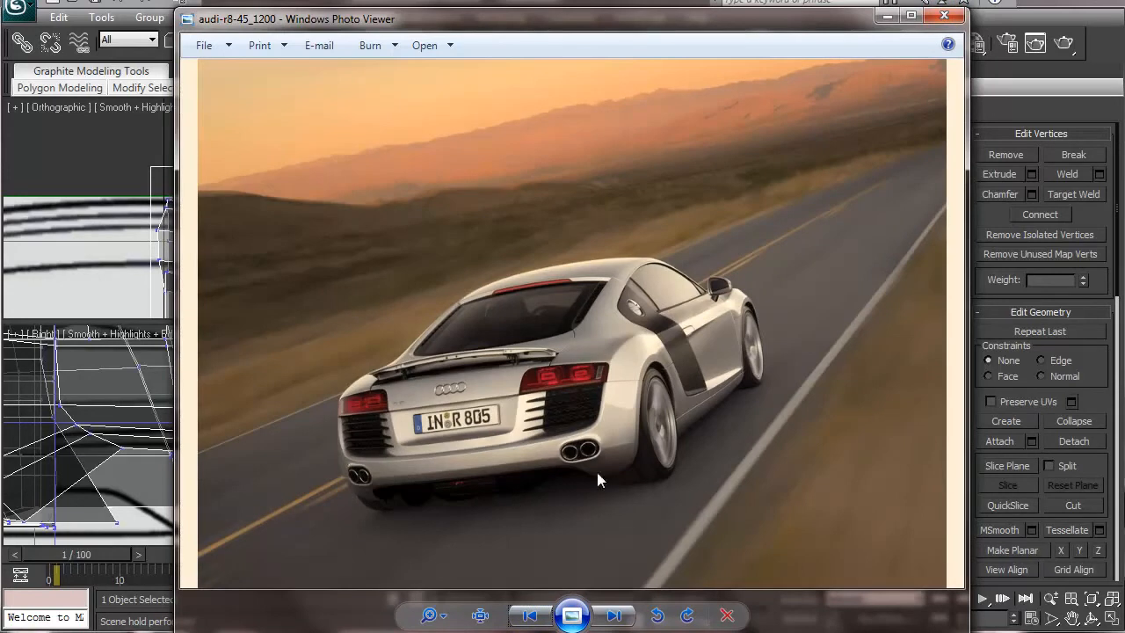
click(943, 16)
alt+middle_drag(553, 490, 507, 452)
key(alt+Tab)
click(888, 16)
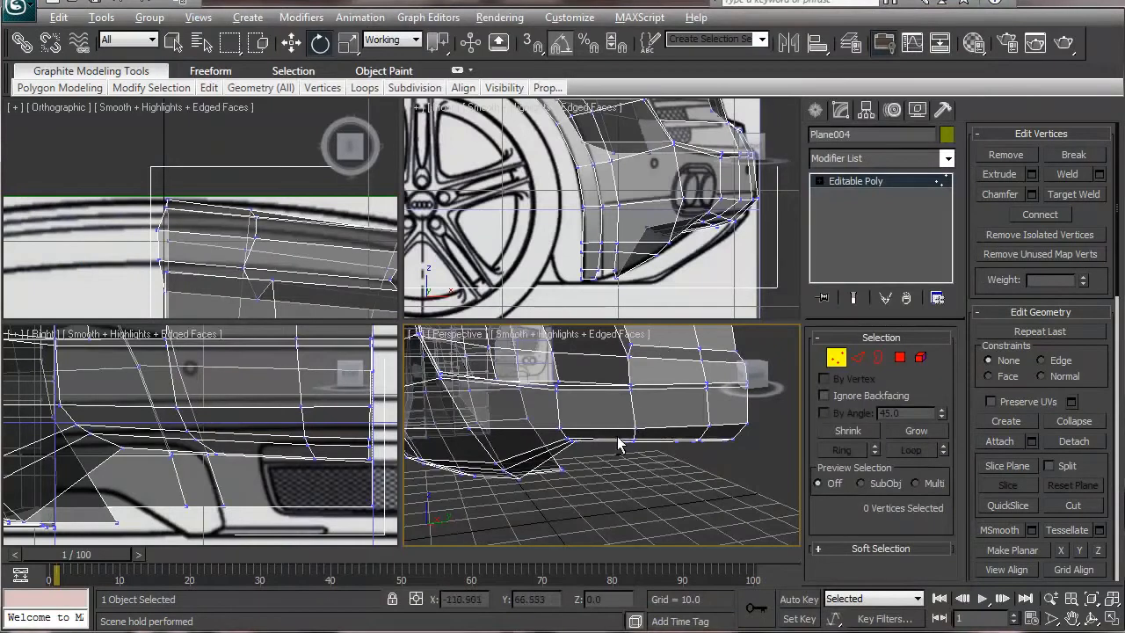
- Select four vertices along the raised lower edge of the bumper and move them slightly outwards, away from the wheel, along X
mouse_move(629, 420)
alt+middle_down()
mouse_move(737, 426)
mouse_move(641, 421)
alt+middle_up()
click(657, 420)
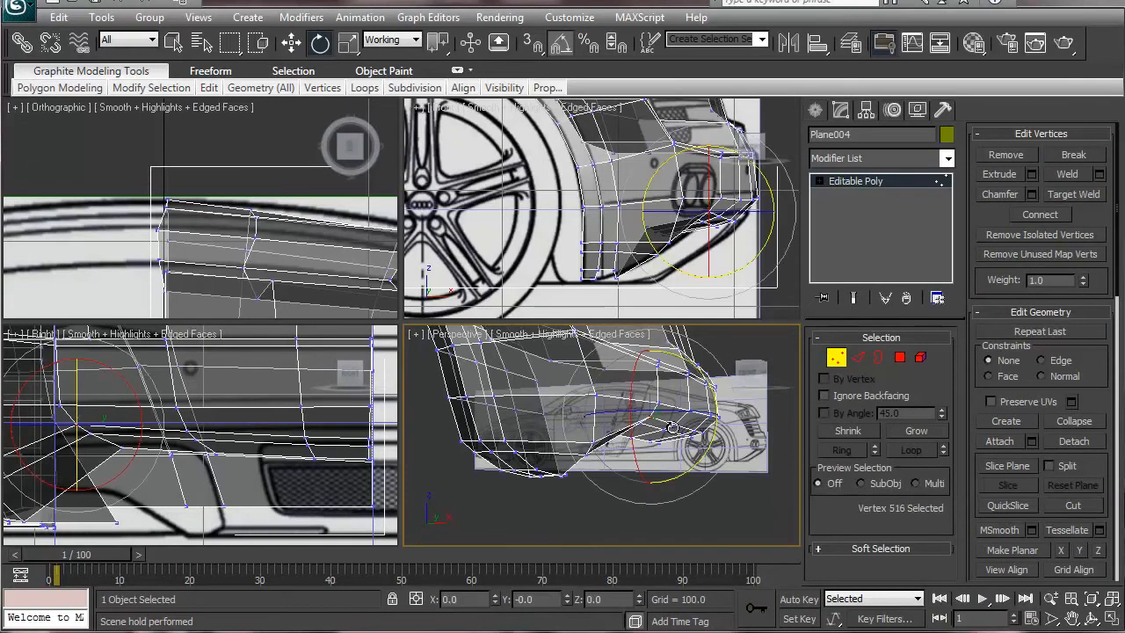
key(q)
alt+middle_drag(671, 427, 726, 431)
ctrl+click(713, 420)
ctrl+click(731, 426)
ctrl+click(745, 432)
key(w)
alt+middle_drag(754, 425, 761, 423)
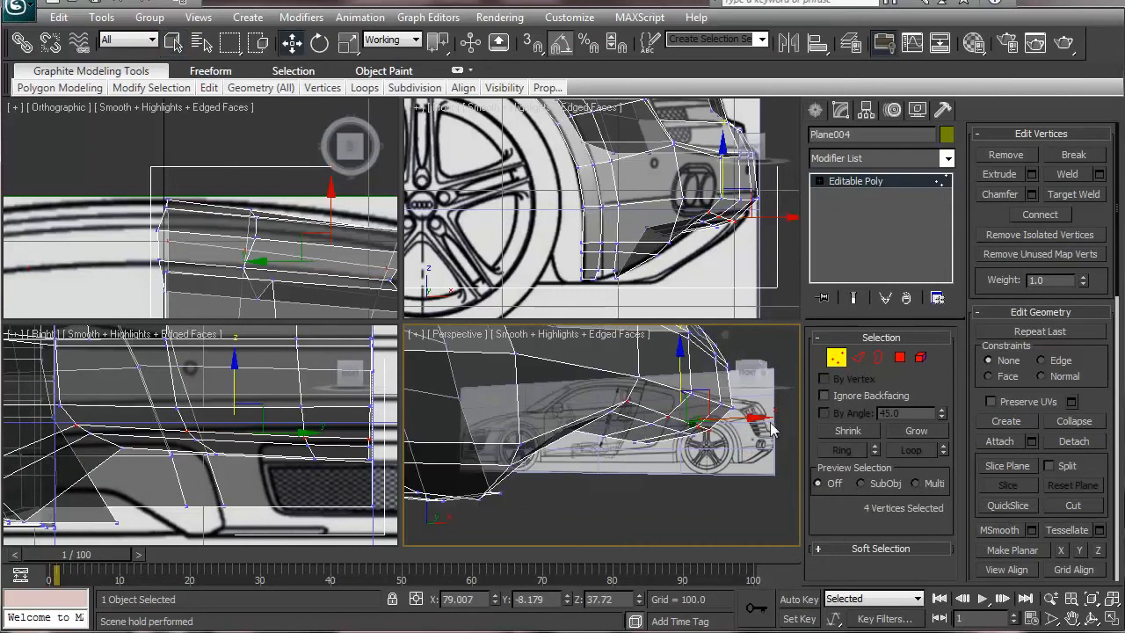
drag(761, 422, 770, 421)
- Examine the reshaped rear bumper from several angles with nothing selected, then inspect the front half of the car body
alt+middle_drag(770, 422, 642, 453)
middle_drag(193, 443, 291, 553)
scroll(251, 452, down, 7)
scroll(246, 444, up, 2)
scroll(246, 444, up, 5)
middle_drag(216, 486, 306, 410)
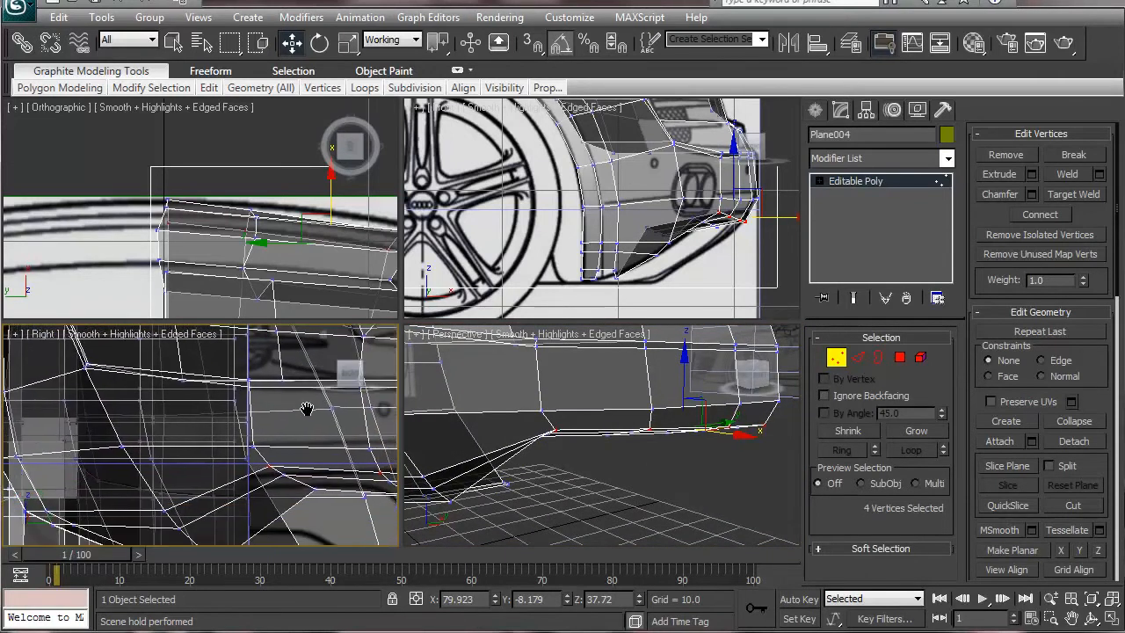
click(476, 385)
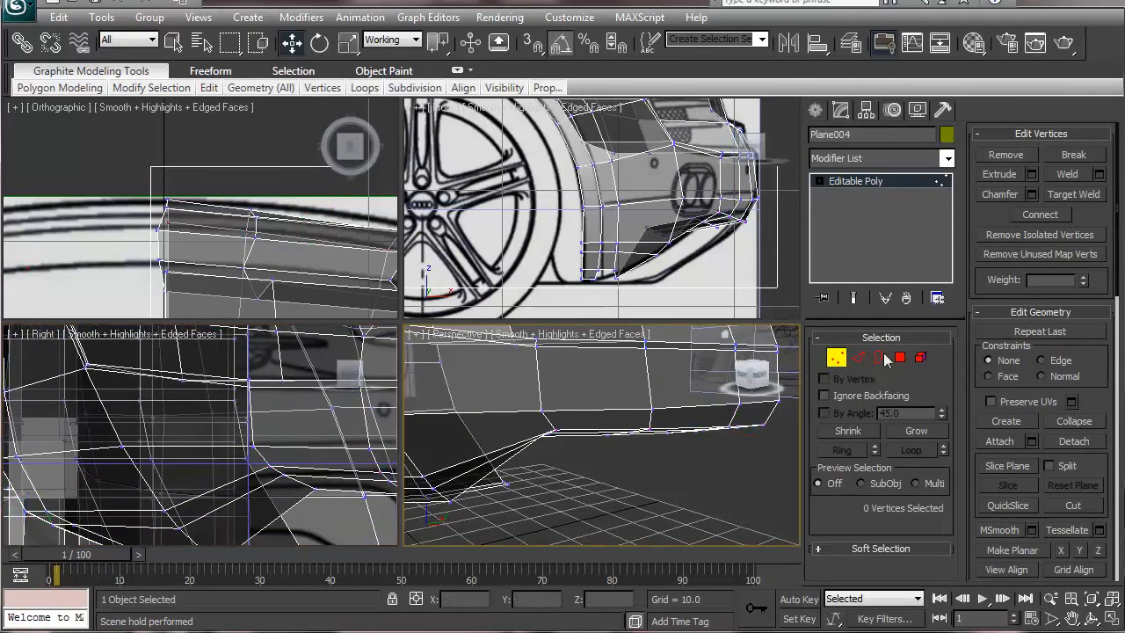
click(900, 357)
key(4)
click(495, 365)
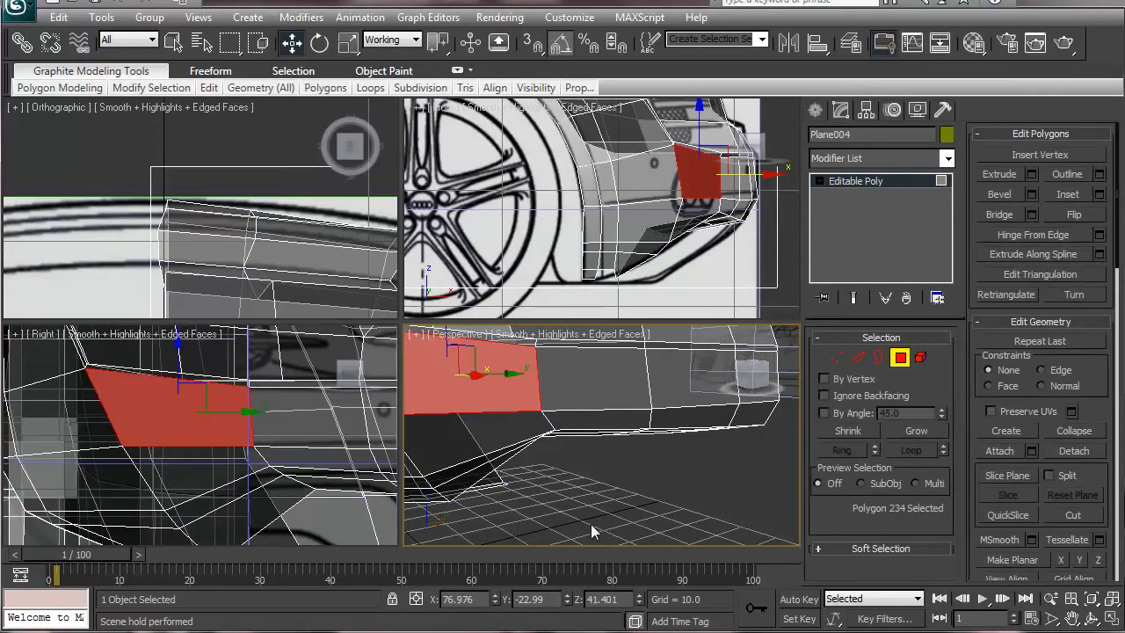
click(615, 503)
scroll(96, 422, up, 5)
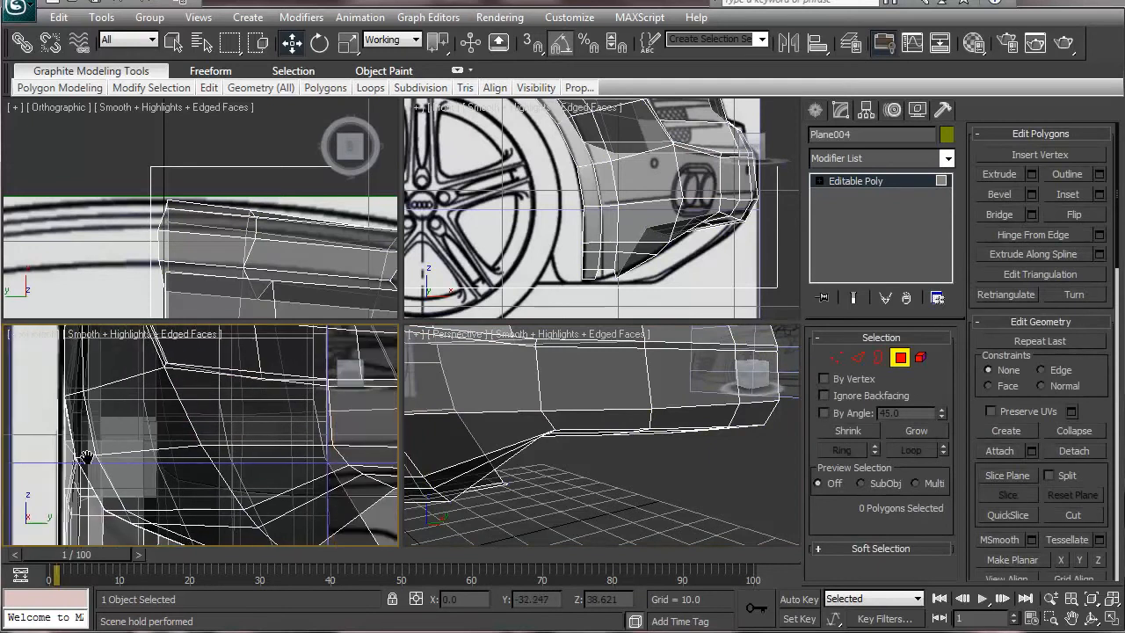
alt+middle_drag(572, 457, 683, 481)
scroll(683, 480, down, 2)
scroll(550, 448, down, 2)
middle_drag(550, 448, 584, 432)
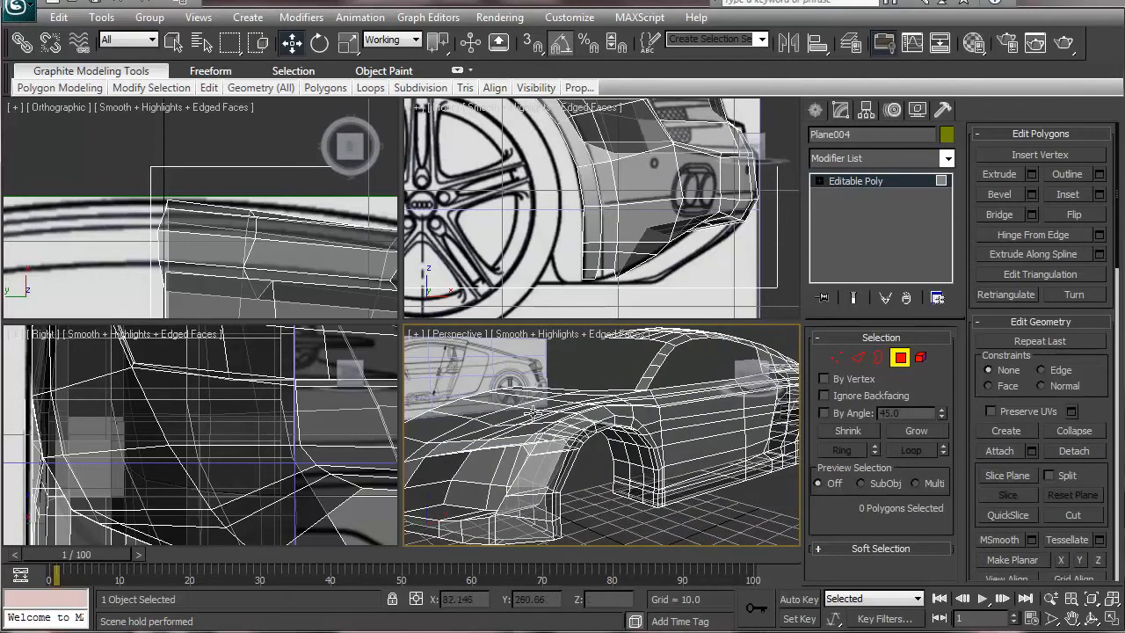
- Select a vertex at the hood's front edge beside the headlight area and raise it slightly along Z
click(836, 358)
middle_drag(494, 459, 563, 425)
scroll(580, 455, up, 3)
scroll(593, 474, up, 2)
click(613, 473)
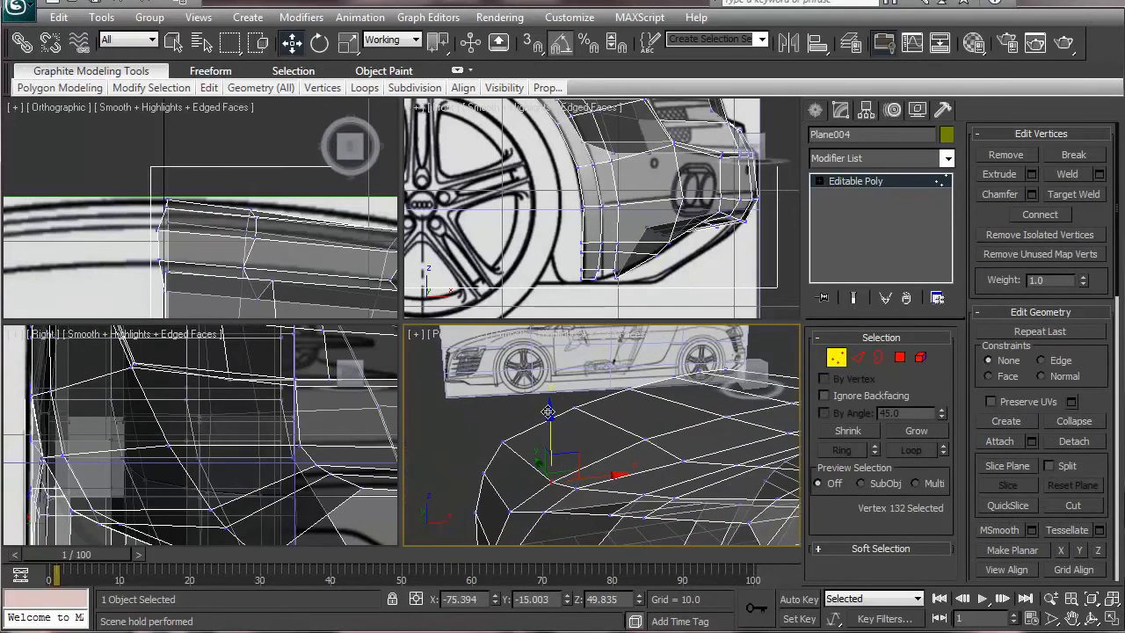
drag(550, 411, 550, 408)
- Select the neighbouring vertex at the hood's front corner and adjust its position to about X -73.6 and Z 50.5
alt+middle_drag(580, 486, 560, 485)
click(475, 487)
drag(539, 490, 533, 490)
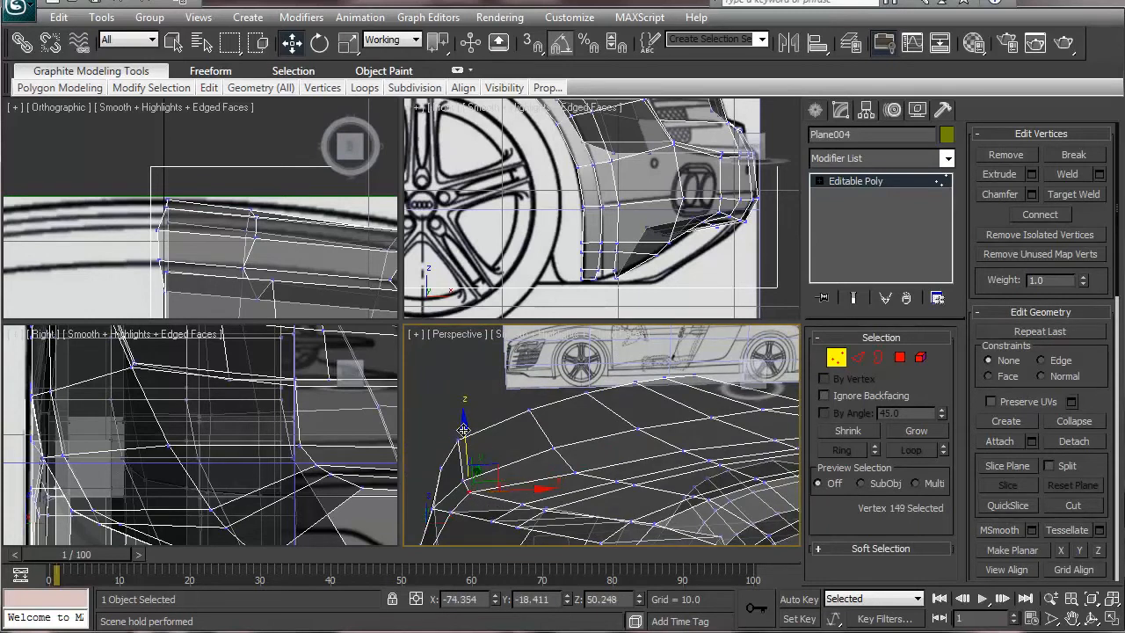
drag(466, 429, 465, 425)
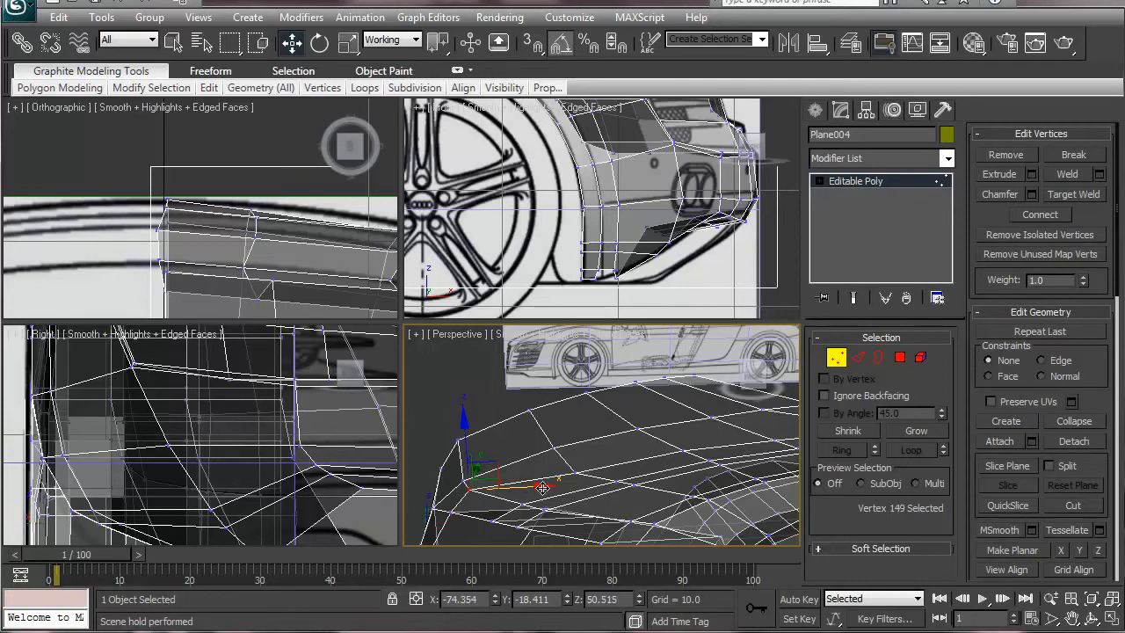
drag(542, 488, 545, 487)
alt+middle_drag(530, 518, 595, 438)
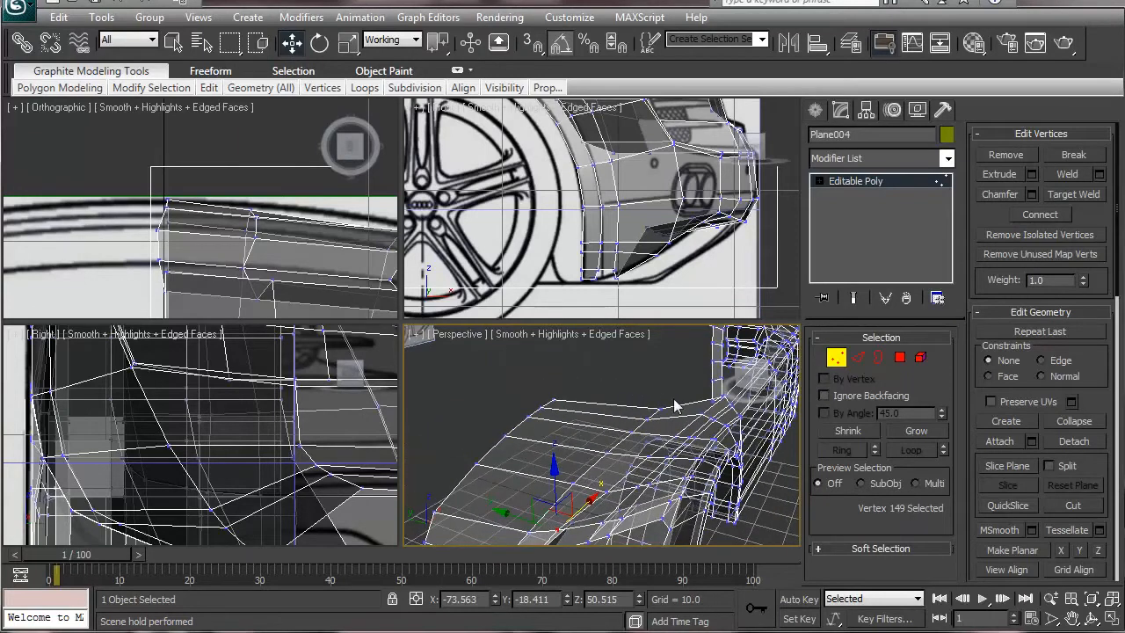
- Select the six vertices along the hood crease beside the fender, switch the reference coordinate system to Local, and move them slightly along local Z
drag(672, 398, 602, 459)
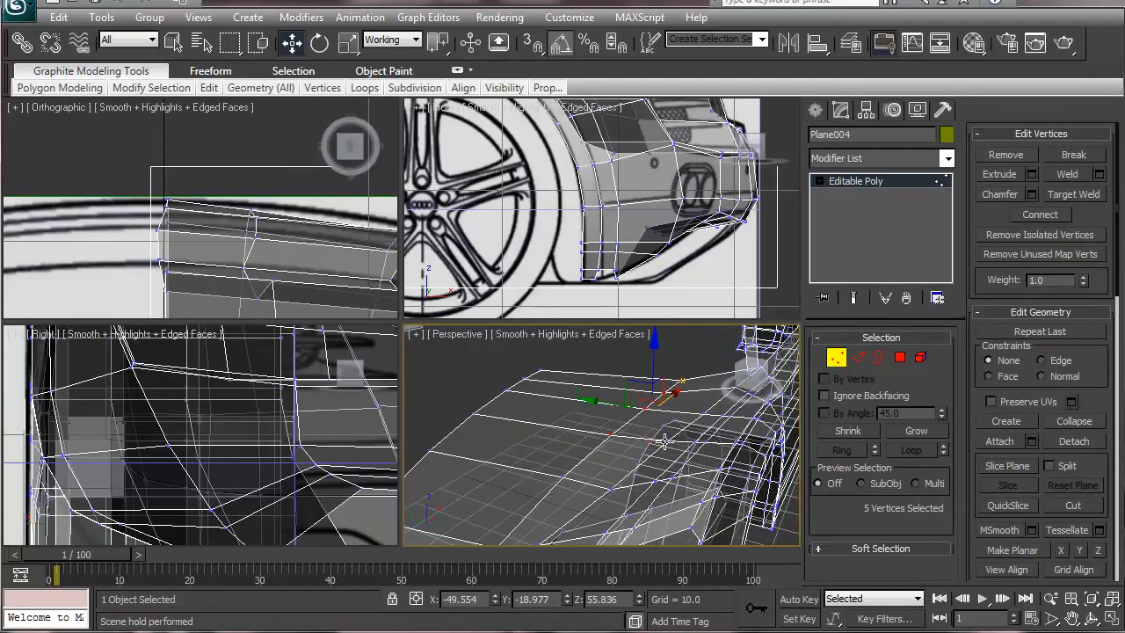
alt+drag(639, 429, 670, 455)
ctrl+drag(568, 491, 553, 492)
alt+middle_drag(554, 492, 606, 484)
ctrl+click(563, 498)
click(391, 40)
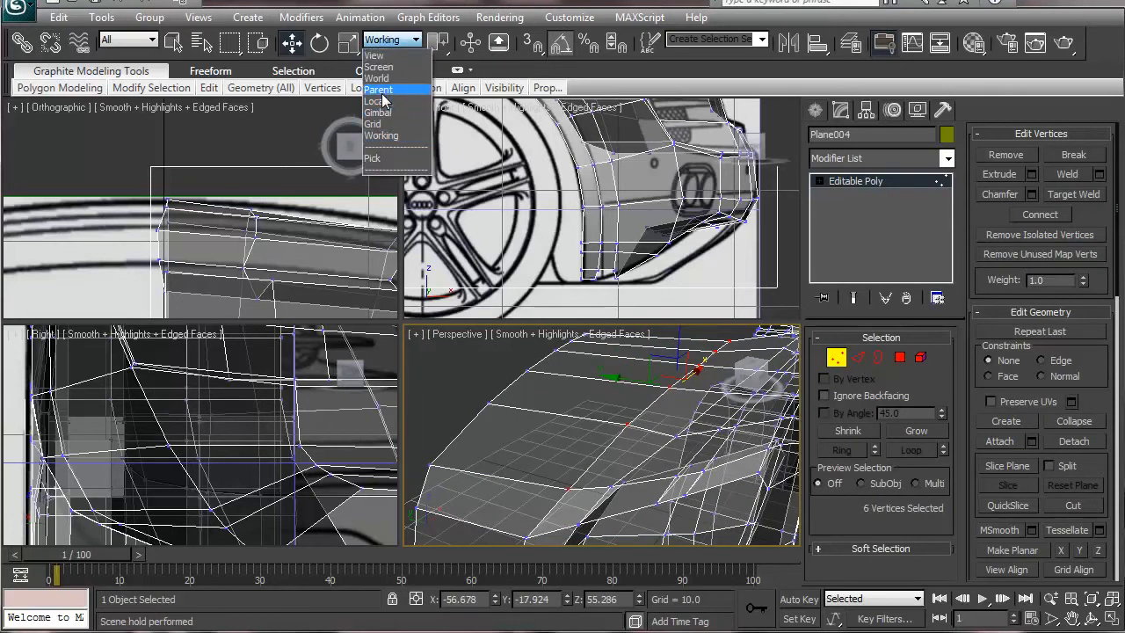
click(378, 101)
alt+middle_drag(562, 413, 530, 439)
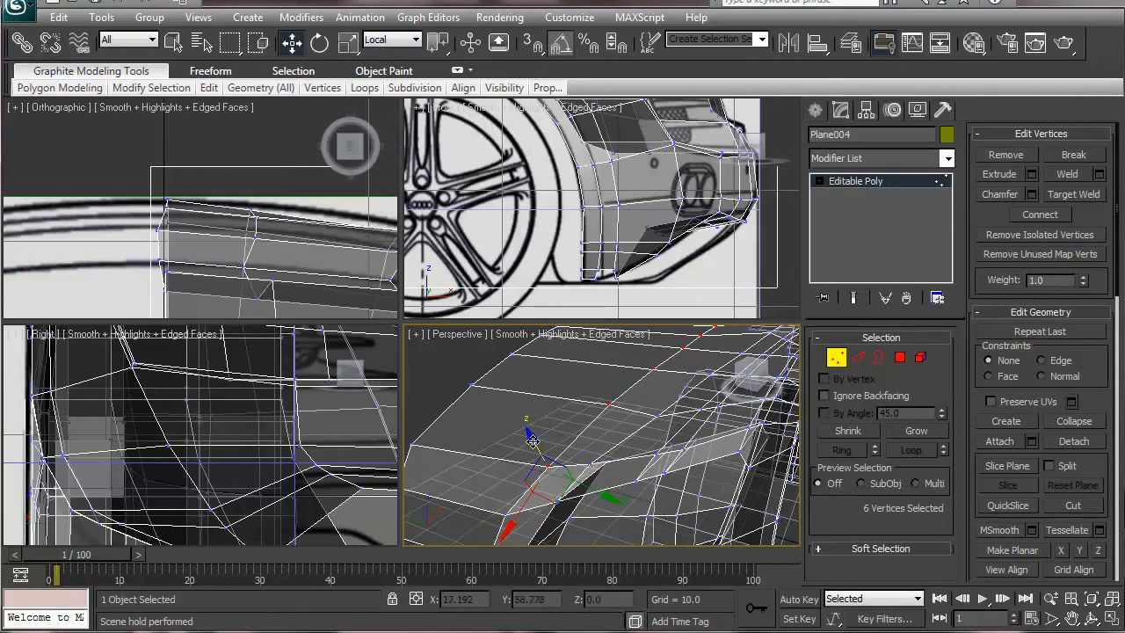
drag(532, 441, 531, 440)
alt+middle_drag(622, 452, 582, 426)
drag(589, 405, 589, 410)
alt+middle_drag(598, 433, 845, 416)
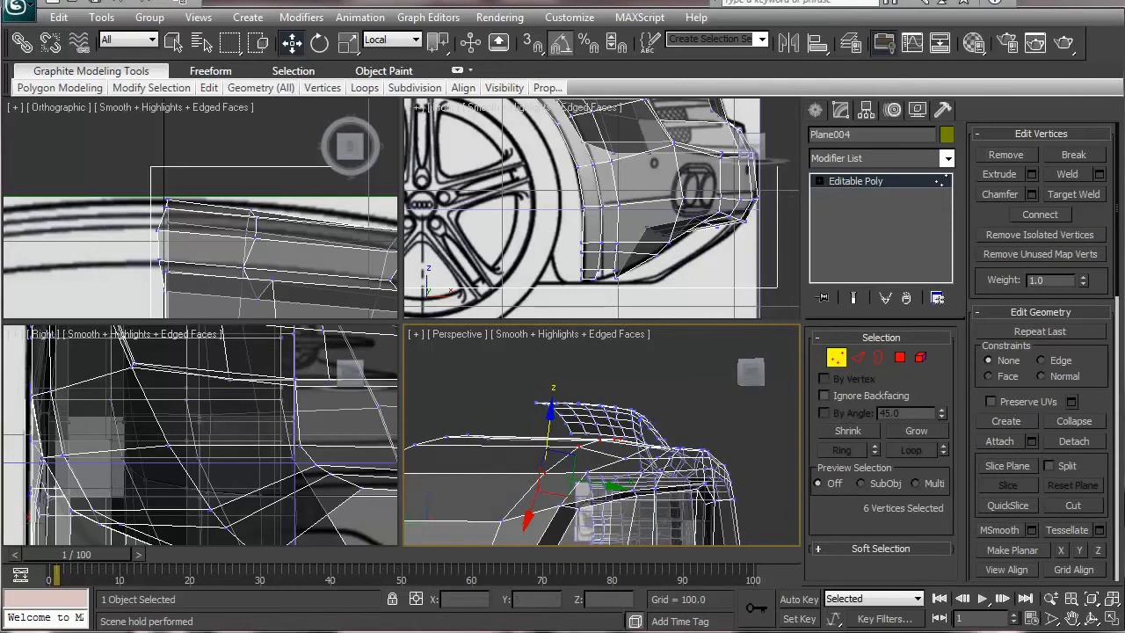
- Compare the hood crease and headlight area with the front of the car in the audi-r8-20_1200 photo, then return to the model
key(alt+Tab)
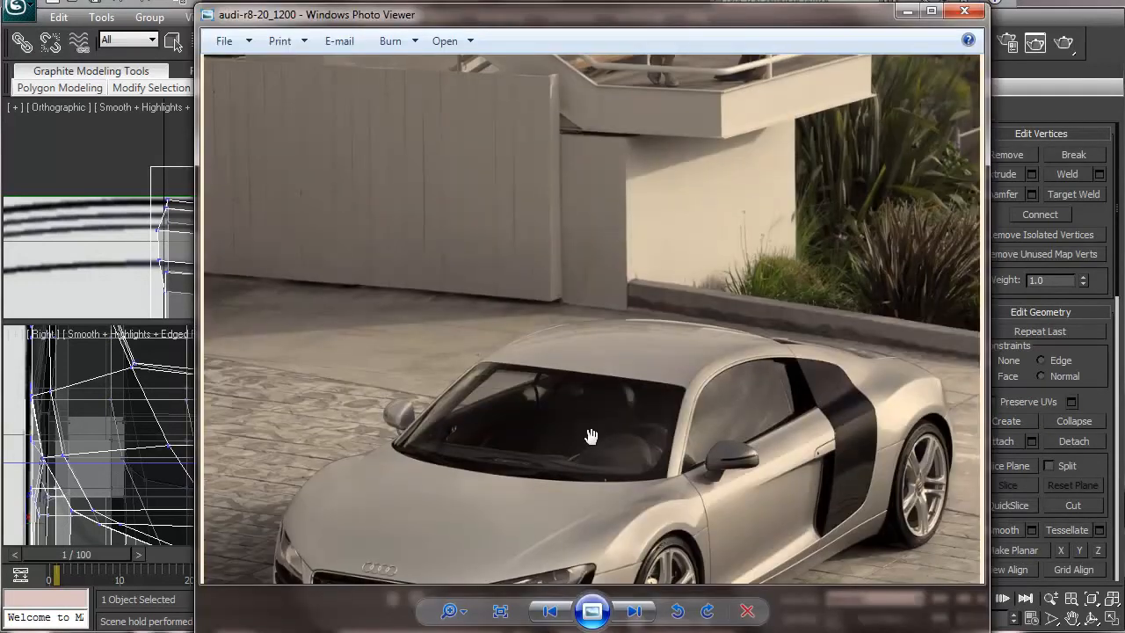
drag(591, 562, 592, 409)
scroll(590, 498, down, 1)
scroll(580, 448, up, 5)
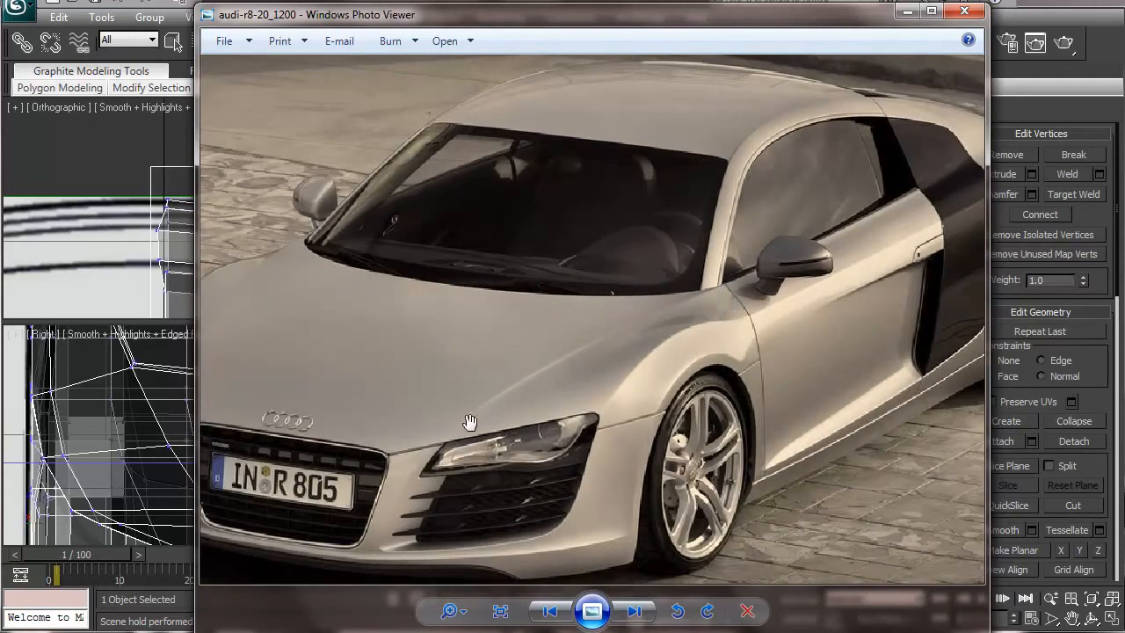
click(907, 11)
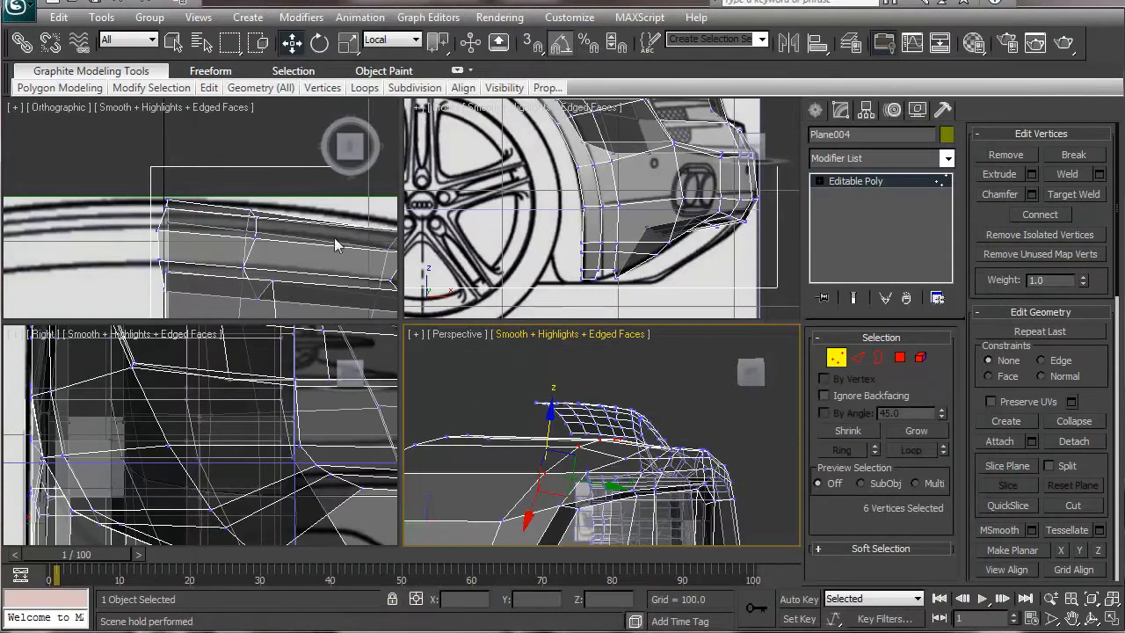
- Select the hood's front corner vertex above the headlight opening and lower it slightly along its local Z axis
scroll(198, 309, up, 5)
middle_drag(164, 244, 213, 602)
scroll(141, 165, down, 4)
middle_drag(233, 261, 71, 251)
scroll(225, 232, up, 4)
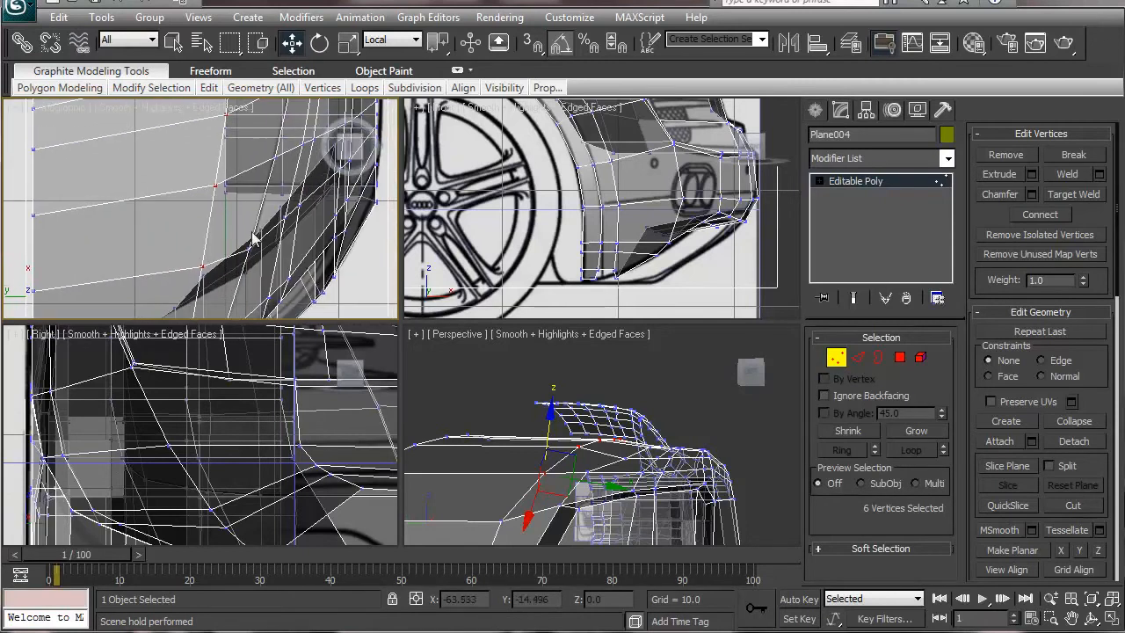
alt+middle_drag(618, 472, 700, 522)
click(585, 472)
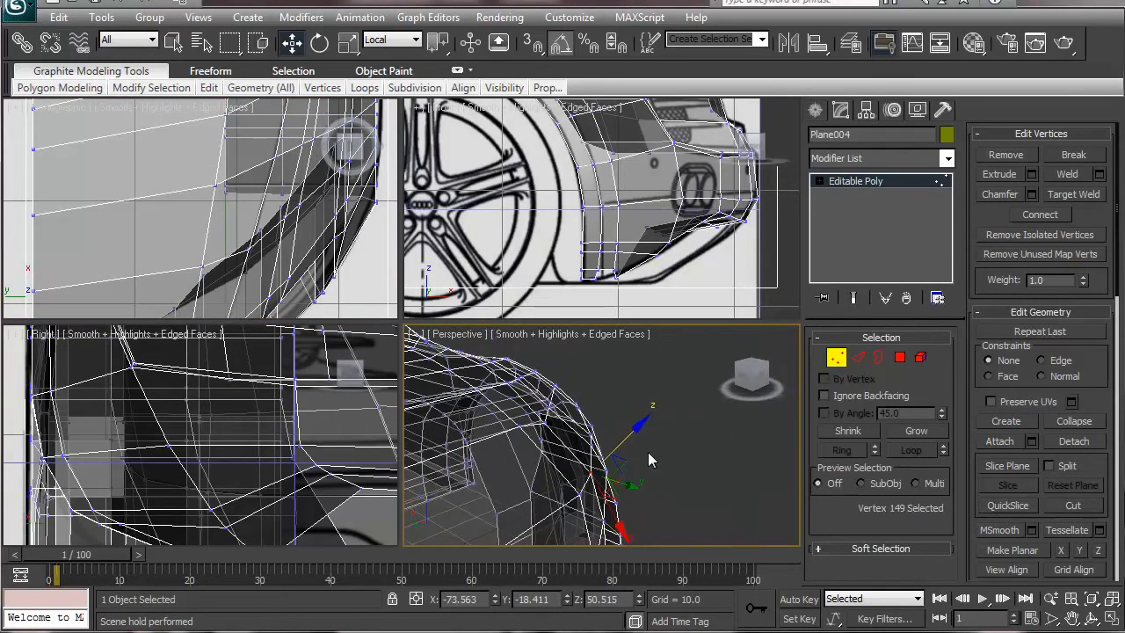
drag(636, 425, 634, 427)
alt+middle_drag(636, 452, 567, 452)
click(595, 413)
alt+middle_drag(665, 473, 593, 506)
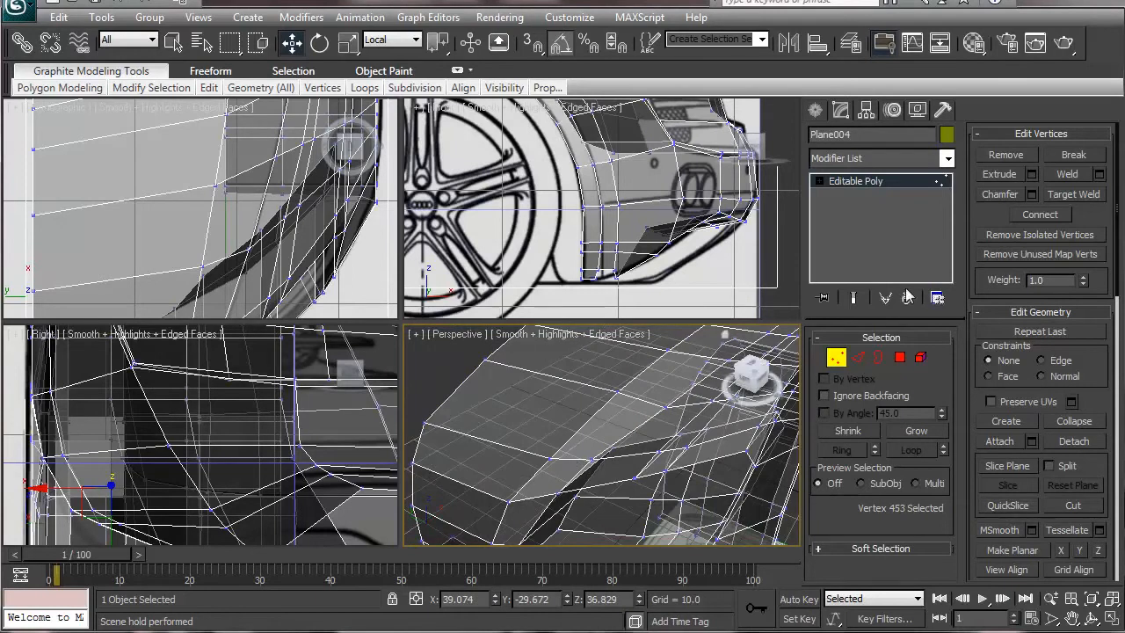
- Select the ring of edges crossing the strip beside the hood crease and check that area against the audi-r8-20_1200 photo
key(2)
click(569, 458)
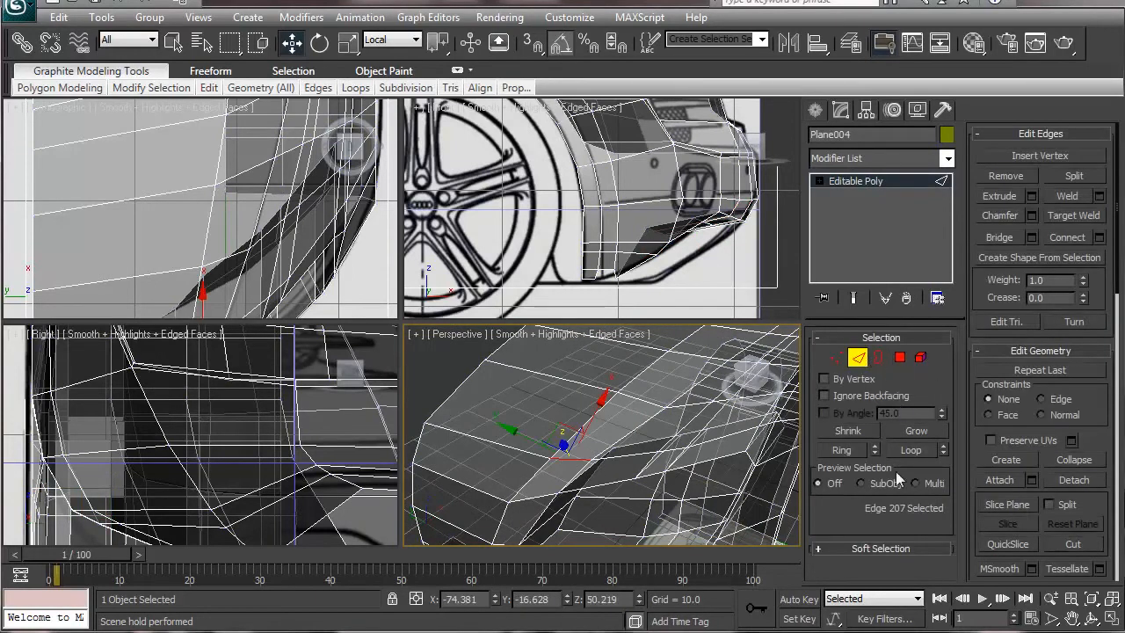
click(862, 449)
alt+middle_drag(633, 413, 690, 351)
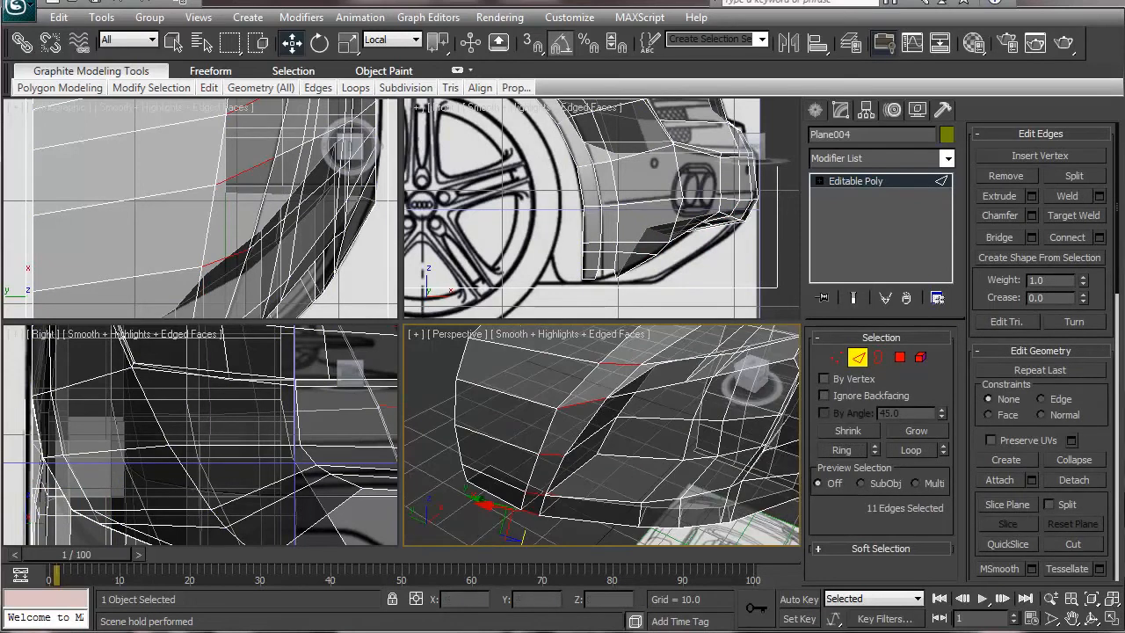
key(alt+Tab)
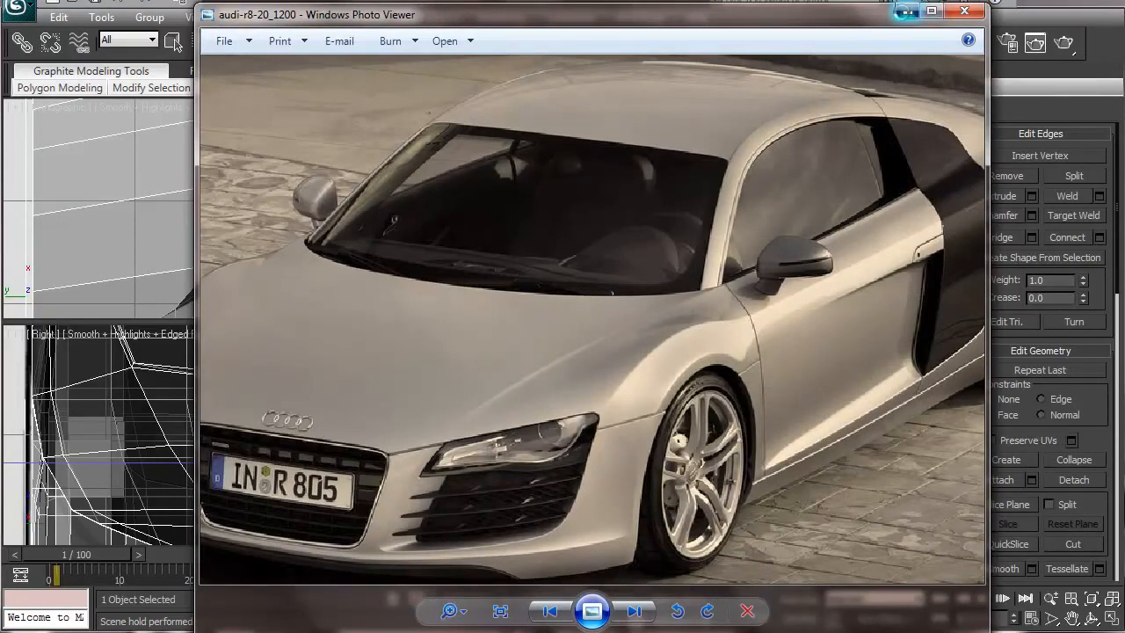
click(905, 10)
middle_drag(595, 401, 546, 474)
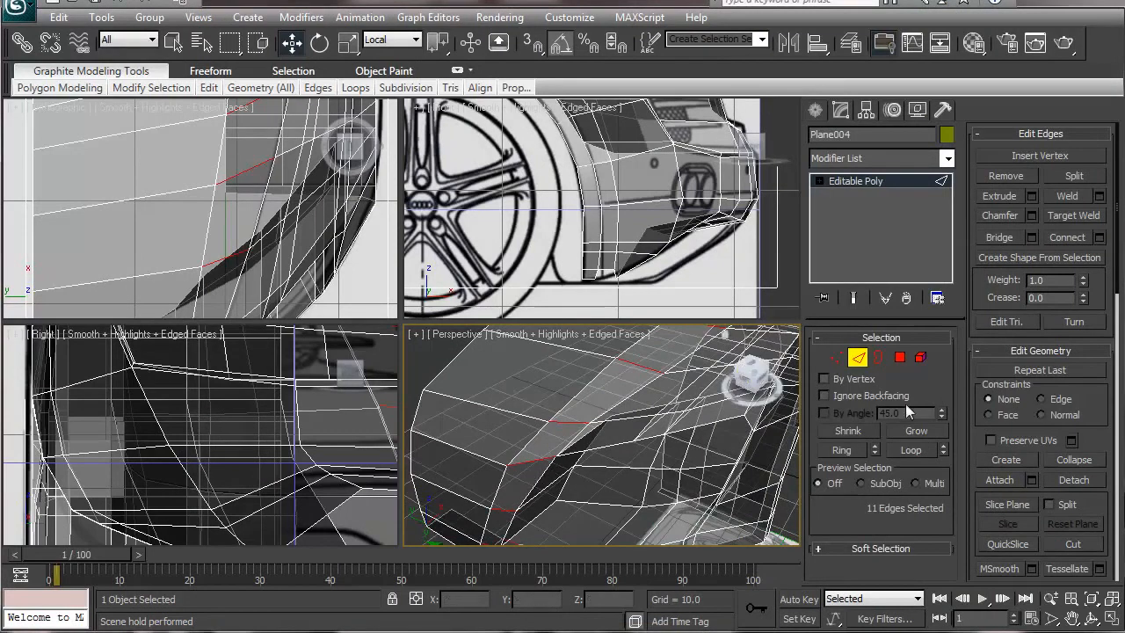
- Connect the selected edge ring with 1 segment, a pinch of 0 and a slide of 75
click(1099, 237)
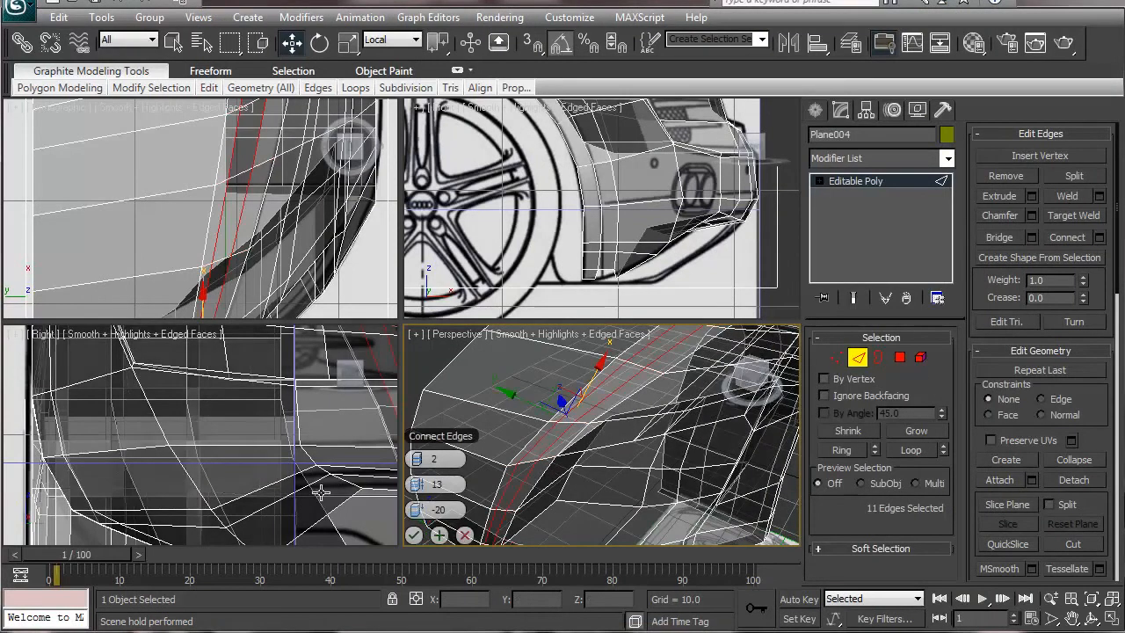
click(412, 460)
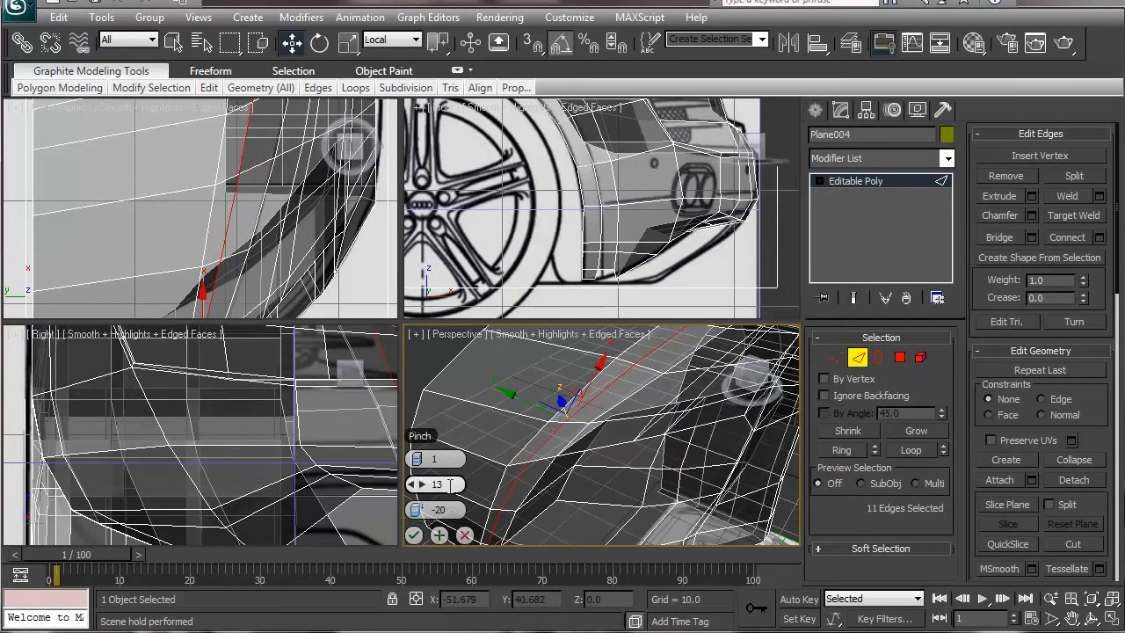
text(0)
drag(425, 512, 754, 517)
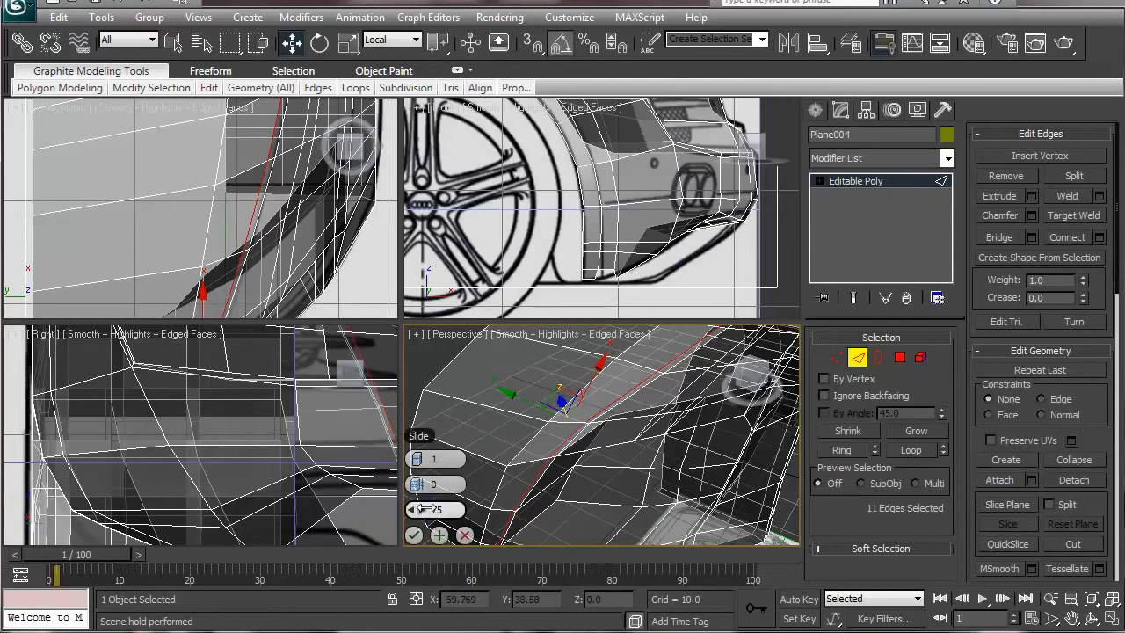
click(414, 534)
- Deselect the lower edges of the new loop, keeping the six along the hood, and raise those about 0.45 along local Z
alt+middle_drag(539, 469, 495, 430)
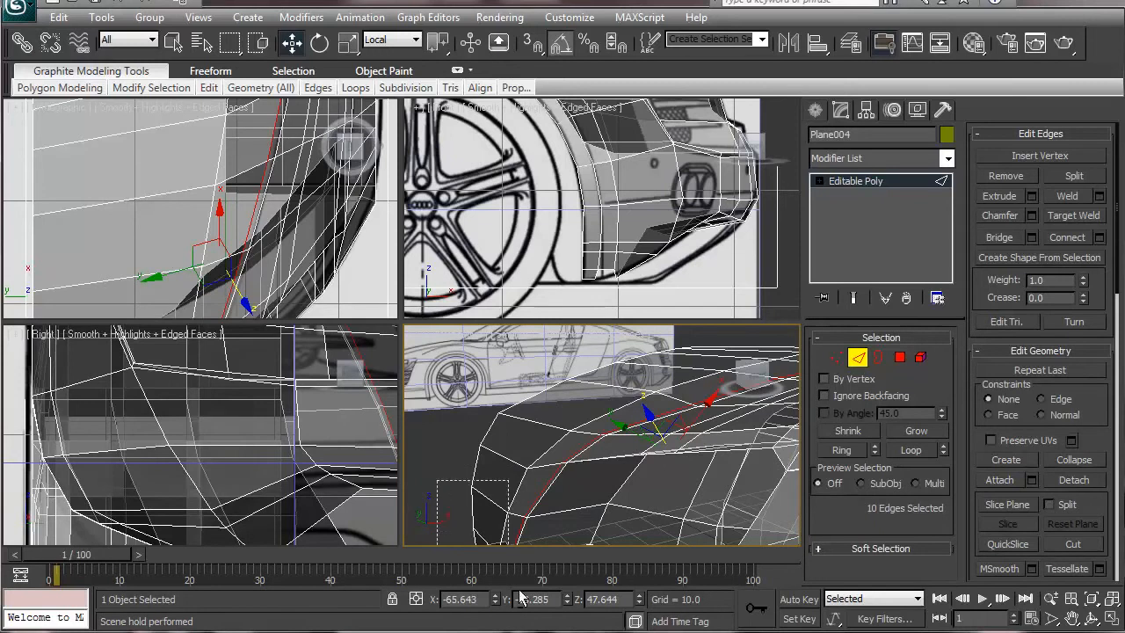
alt+drag(437, 480, 580, 563)
alt+middle_drag(672, 428, 533, 452)
alt+drag(453, 438, 570, 576)
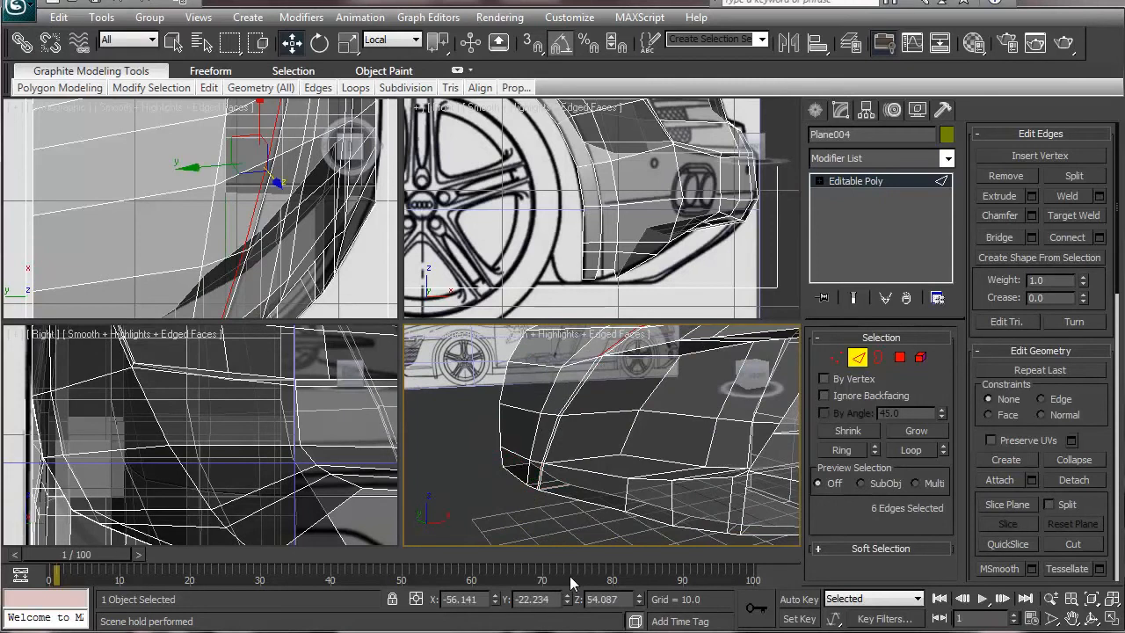
key(z)
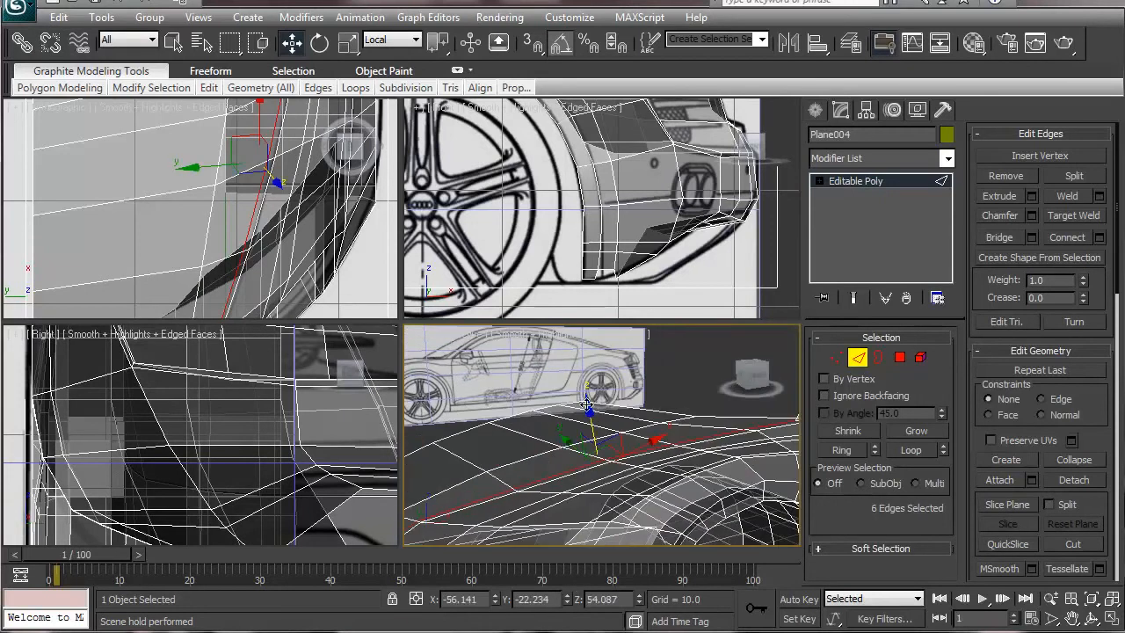
middle_drag(586, 404, 619, 411)
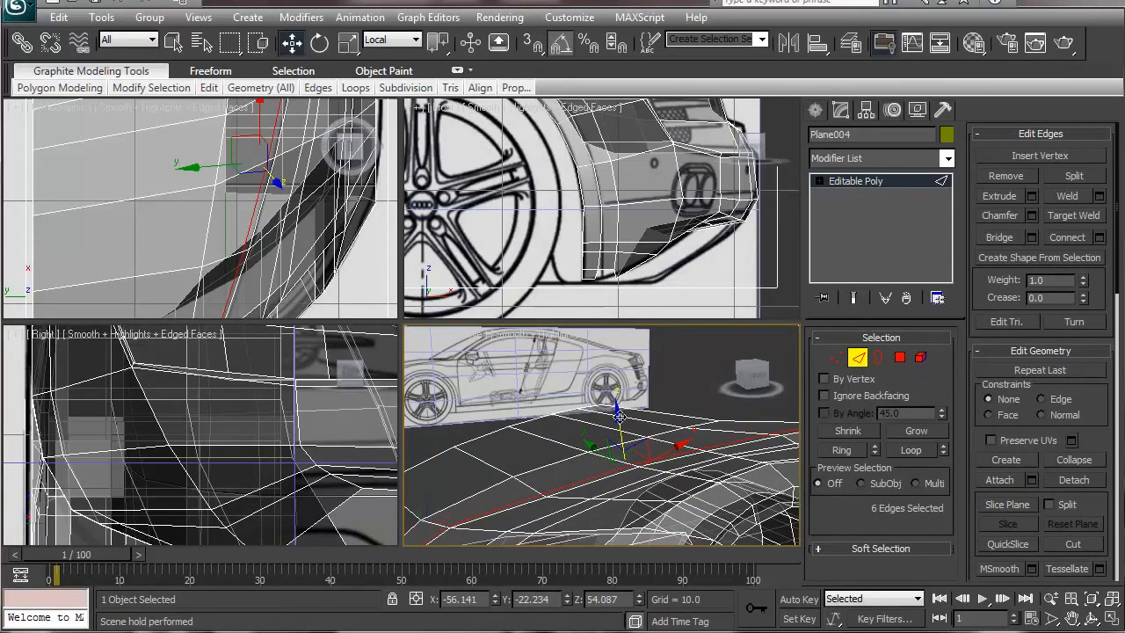
shift+drag(620, 415, 620, 413)
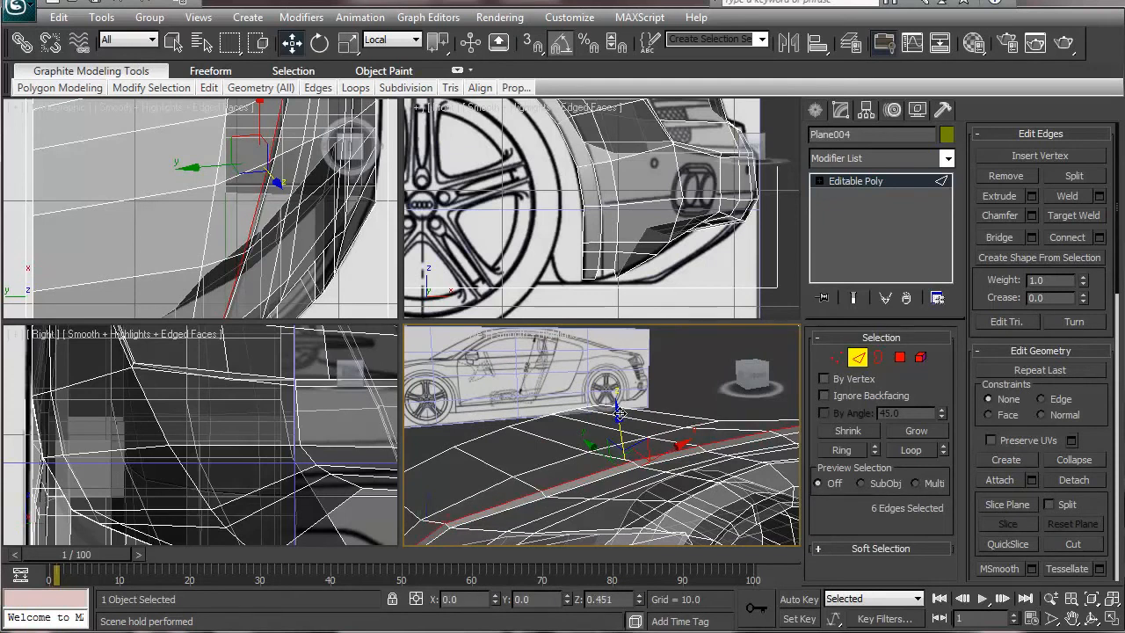
scroll(685, 371, down, 5)
alt+middle_drag(722, 431, 626, 450)
middle_drag(538, 500, 610, 427)
alt+middle_drag(558, 452, 613, 437)
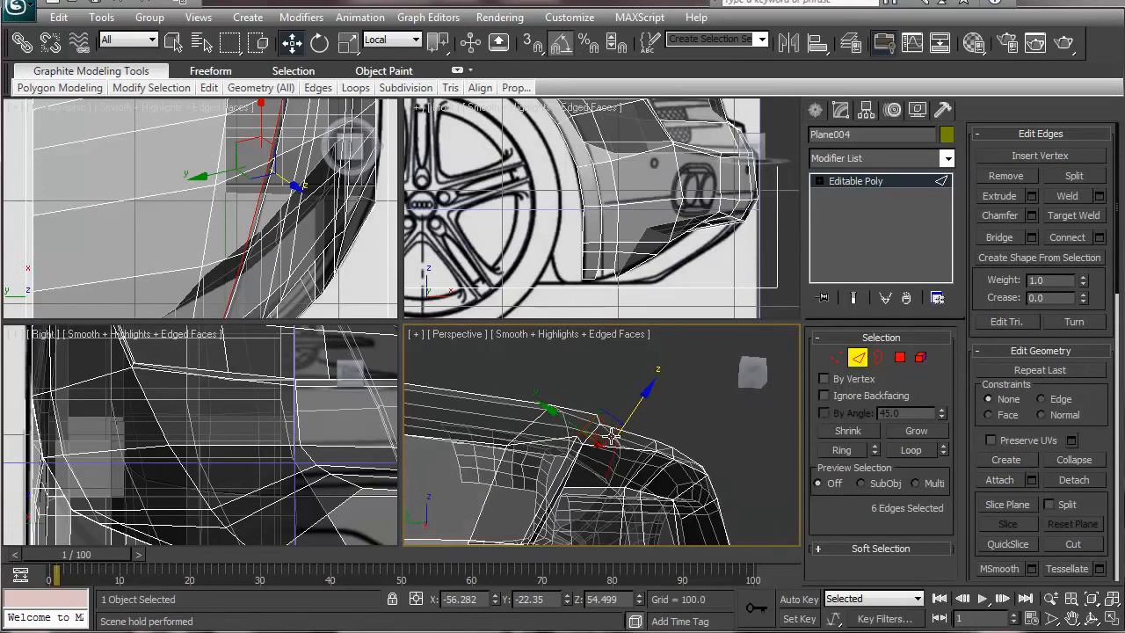
- Select the lengthwise vertex loop on the hood just inside the crease and deselect its lower vertices, keeping the seven along the hood
click(507, 446)
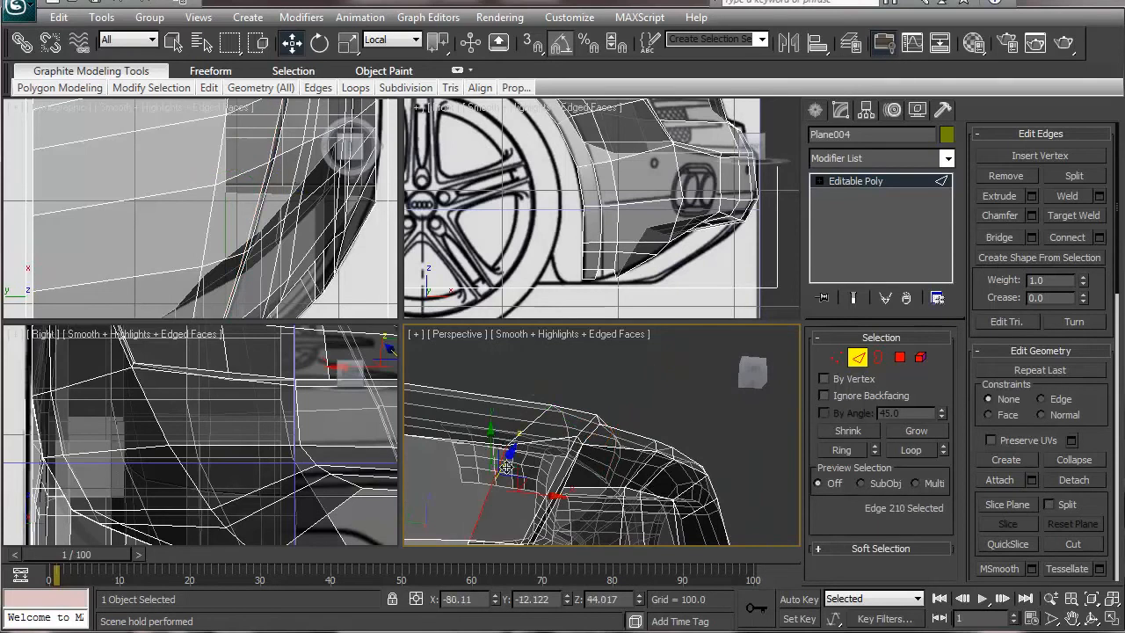
click(837, 358)
click(510, 445)
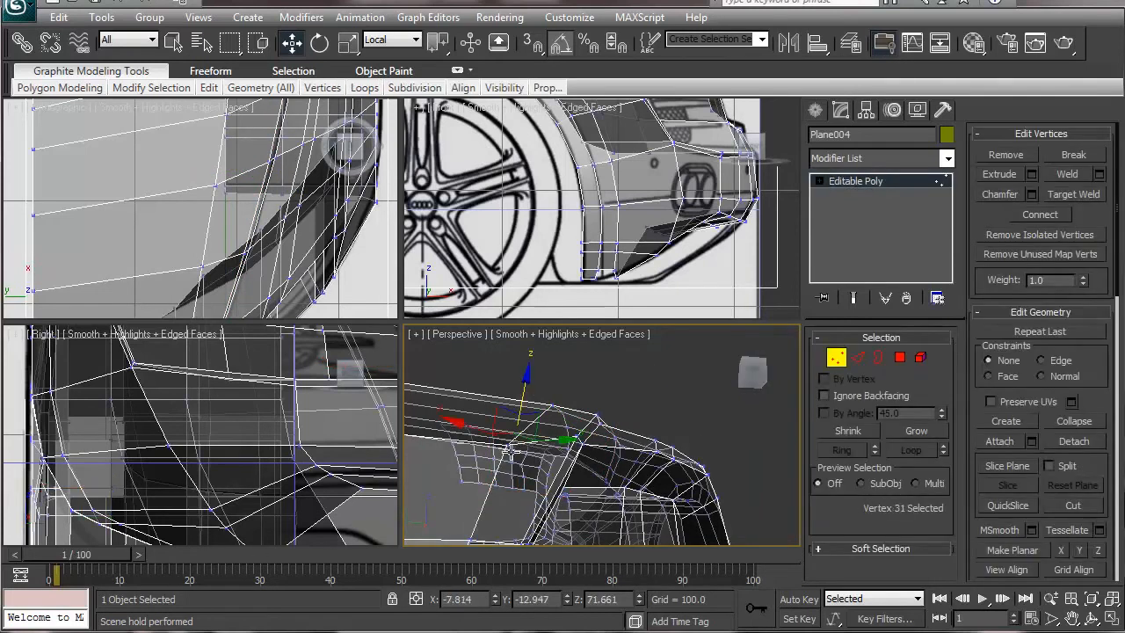
alt+middle_drag(469, 538, 478, 537)
alt+middle_drag(588, 495, 661, 485)
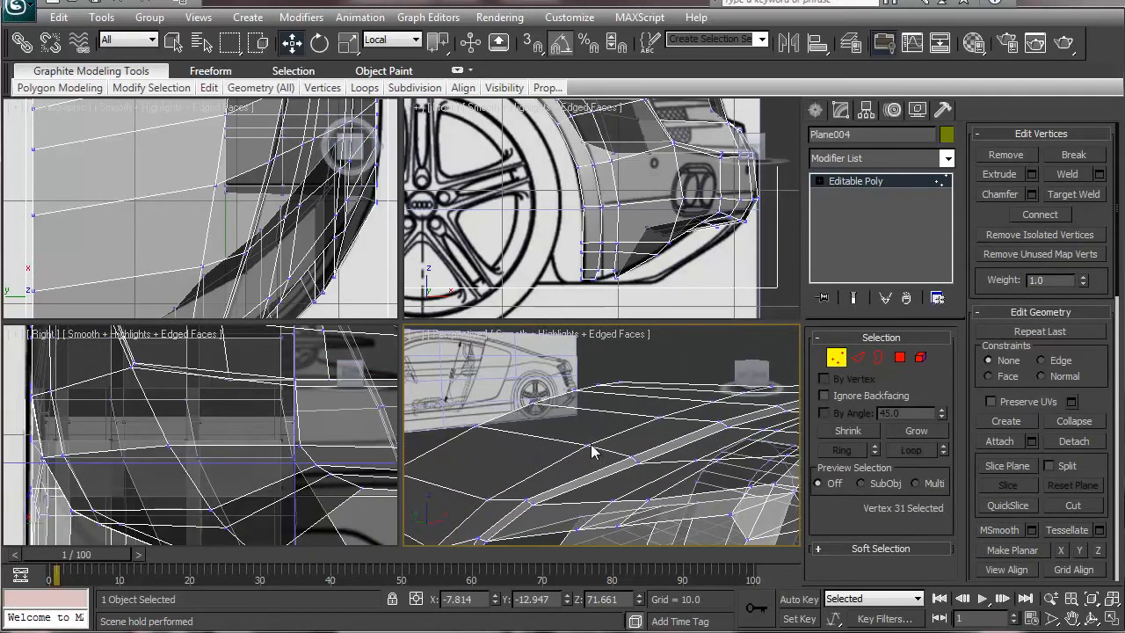
click(588, 445)
shift+click(660, 419)
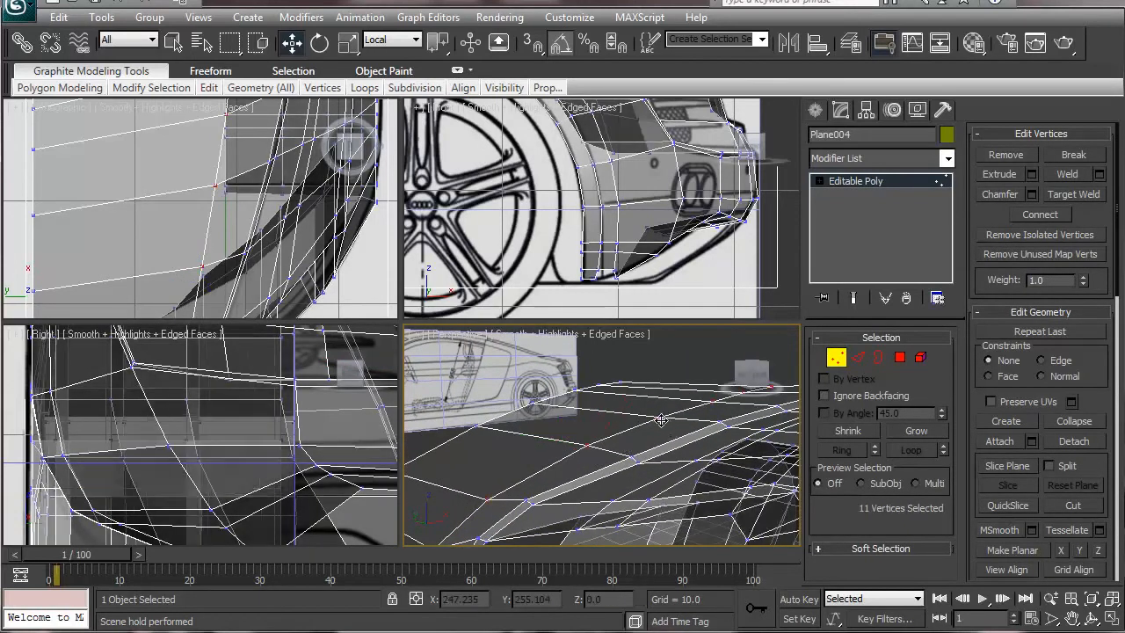
scroll(632, 447, down, 5)
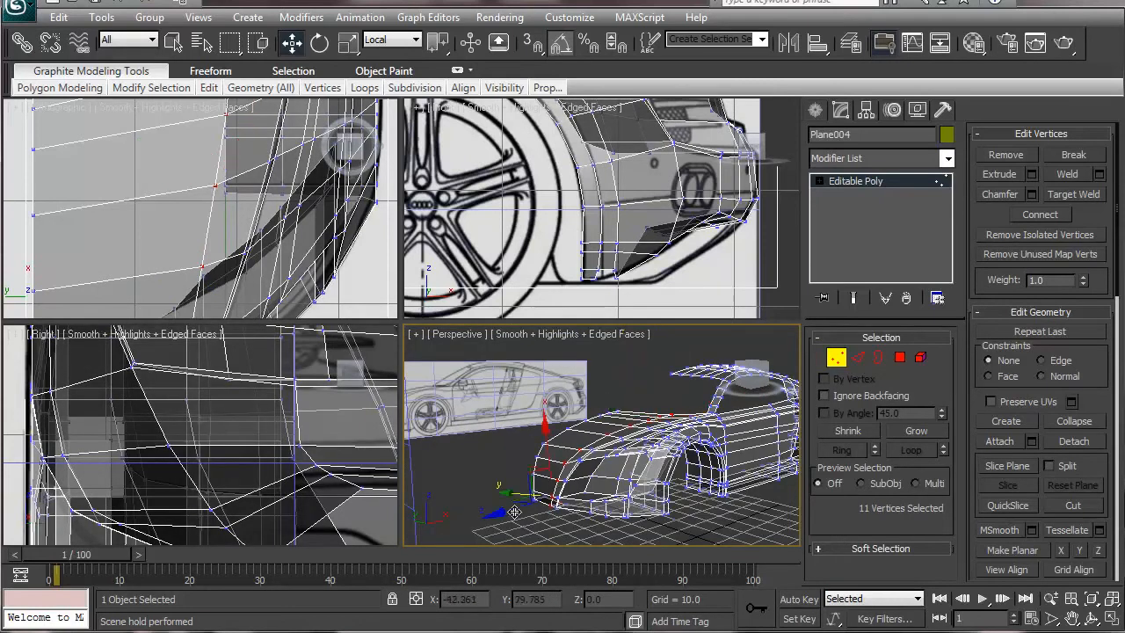
alt+drag(482, 471, 609, 591)
middle_drag(616, 495, 694, 442)
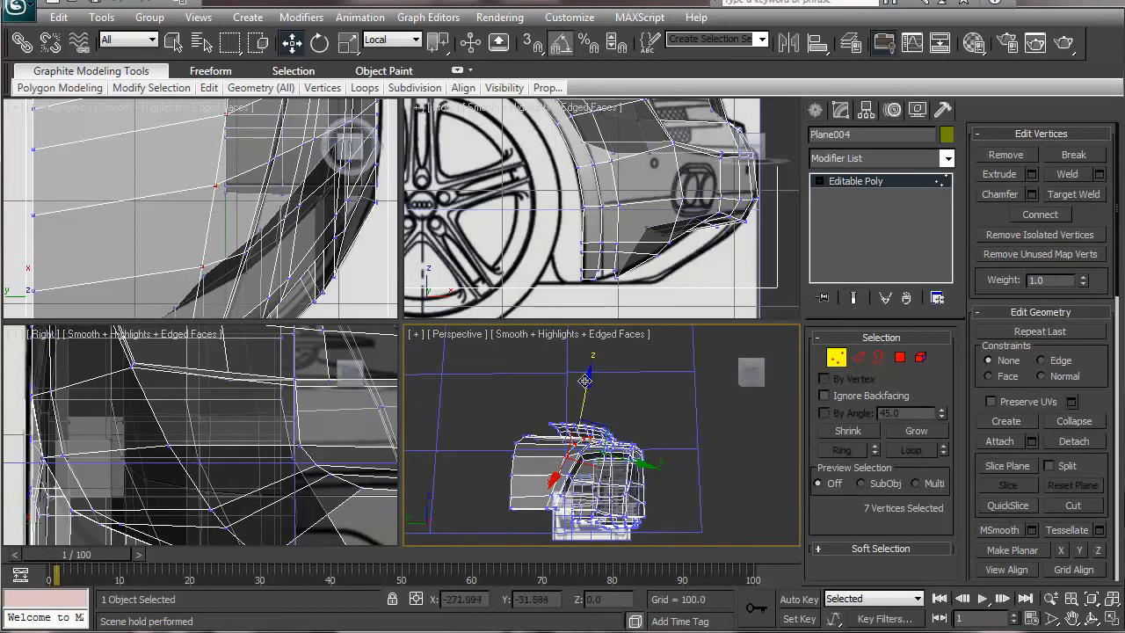
- Raise the selected hood vertices slightly along their local Z axis and check the hood's curve from the front
drag(584, 380, 586, 378)
scroll(588, 461, up, 3)
alt+middle_drag(589, 460, 597, 409)
drag(594, 426, 594, 422)
alt+middle_drag(594, 421, 457, 488)
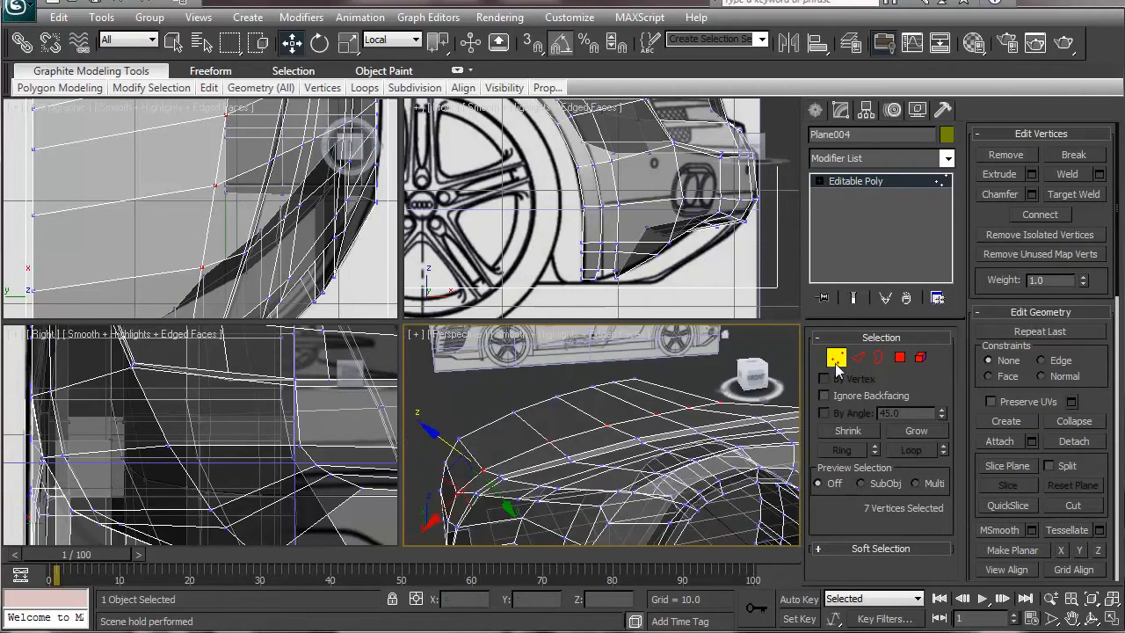
- Leave vertex editing, turn off See-Through display for the body, and look over the opaque front end
click(834, 357)
click(912, 111)
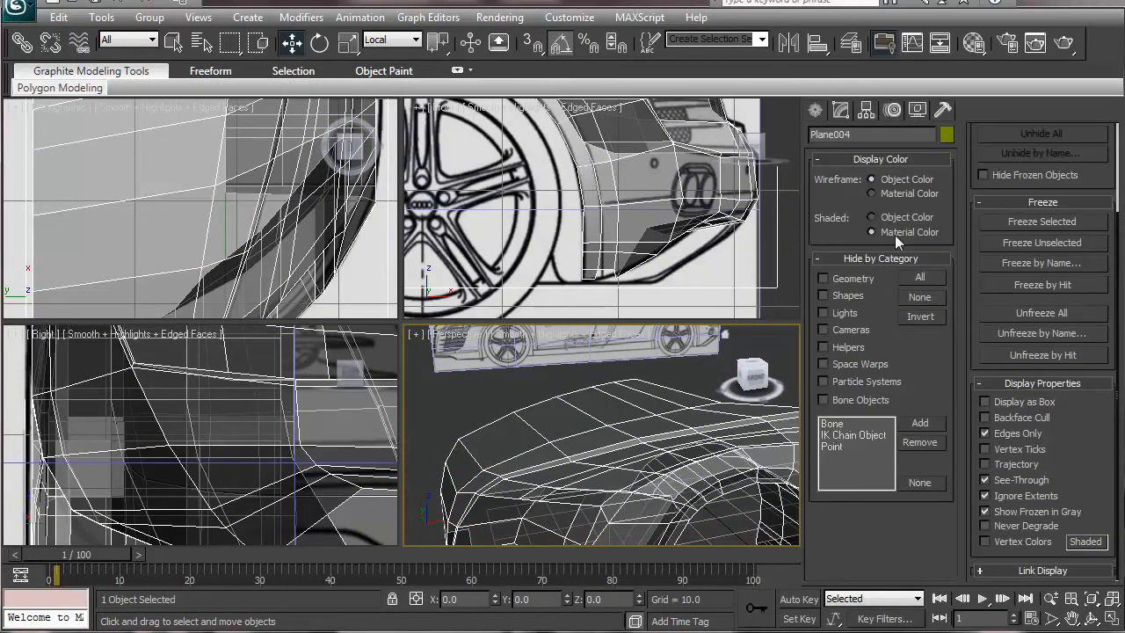
click(1006, 482)
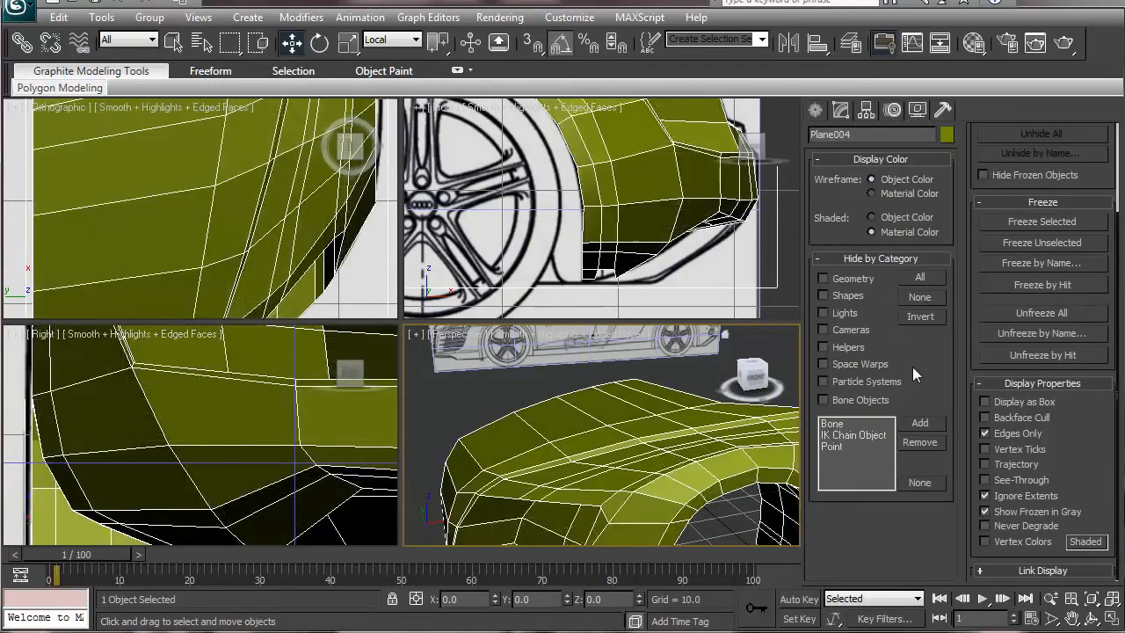
click(492, 395)
scroll(492, 396, down, 4)
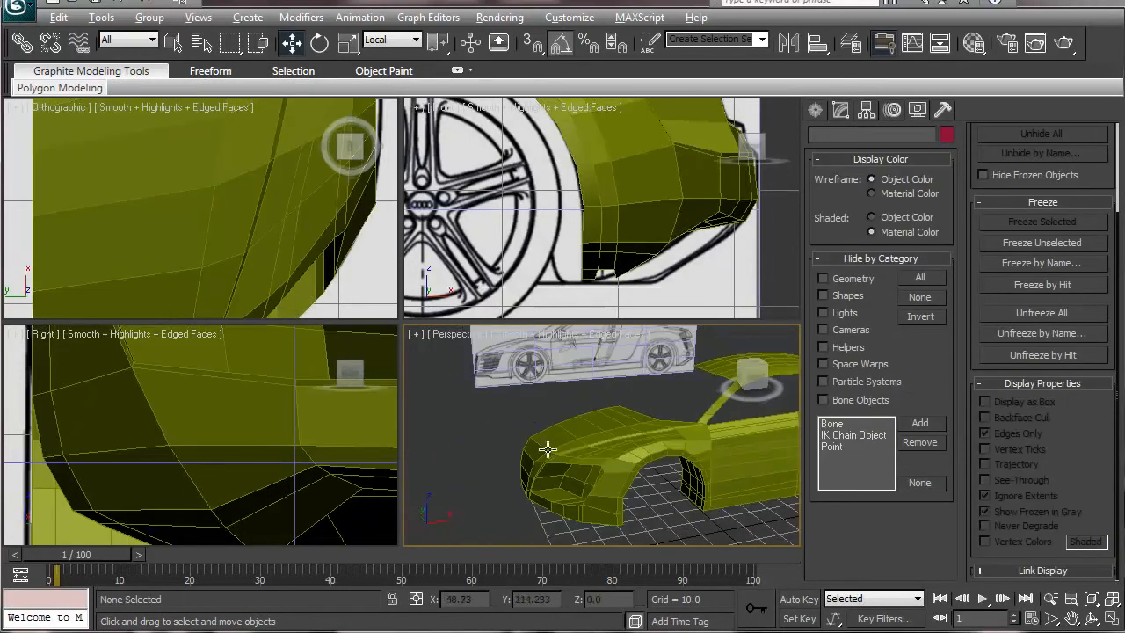
alt+middle_drag(542, 441, 670, 455)
click(587, 472)
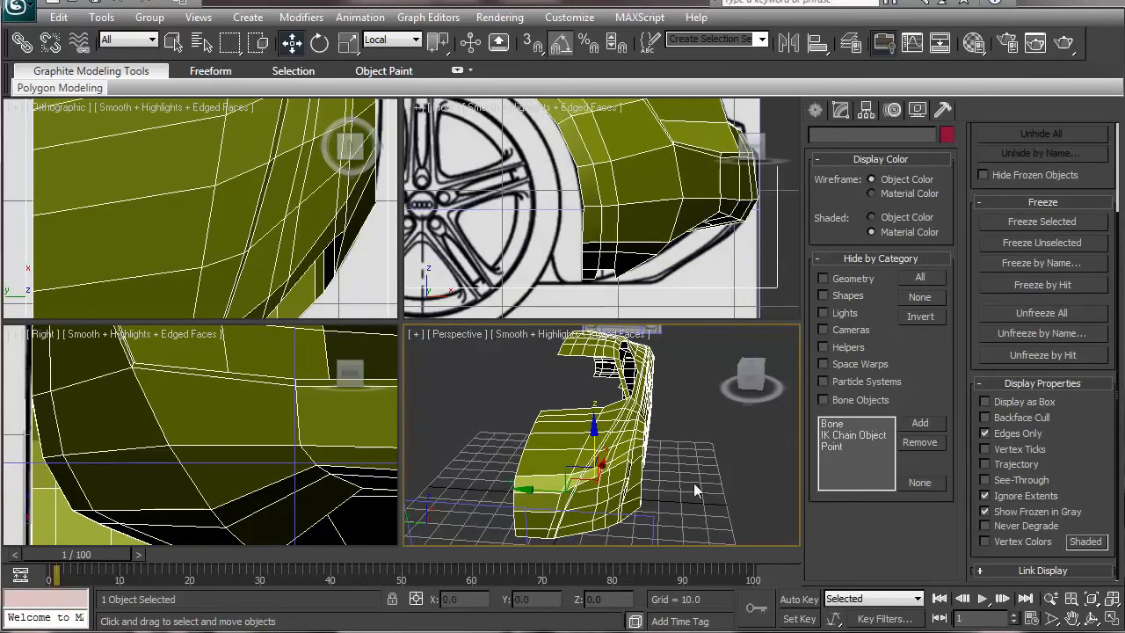
- Turn on NURMS subdivision for the body mesh, keeping 1 display iteration
click(839, 114)
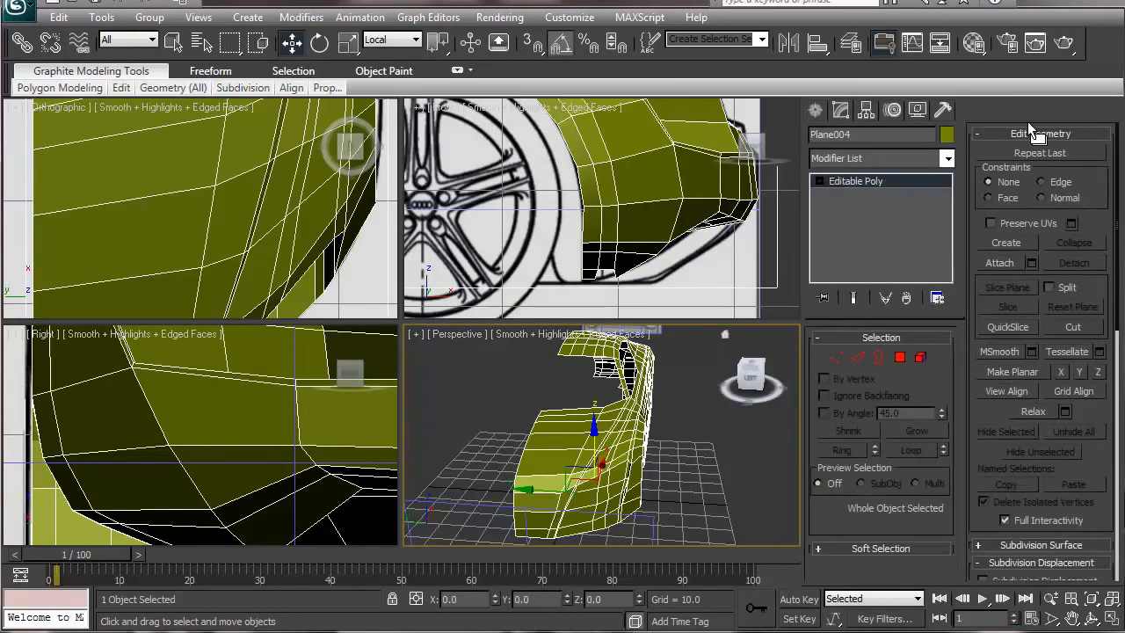
click(1034, 132)
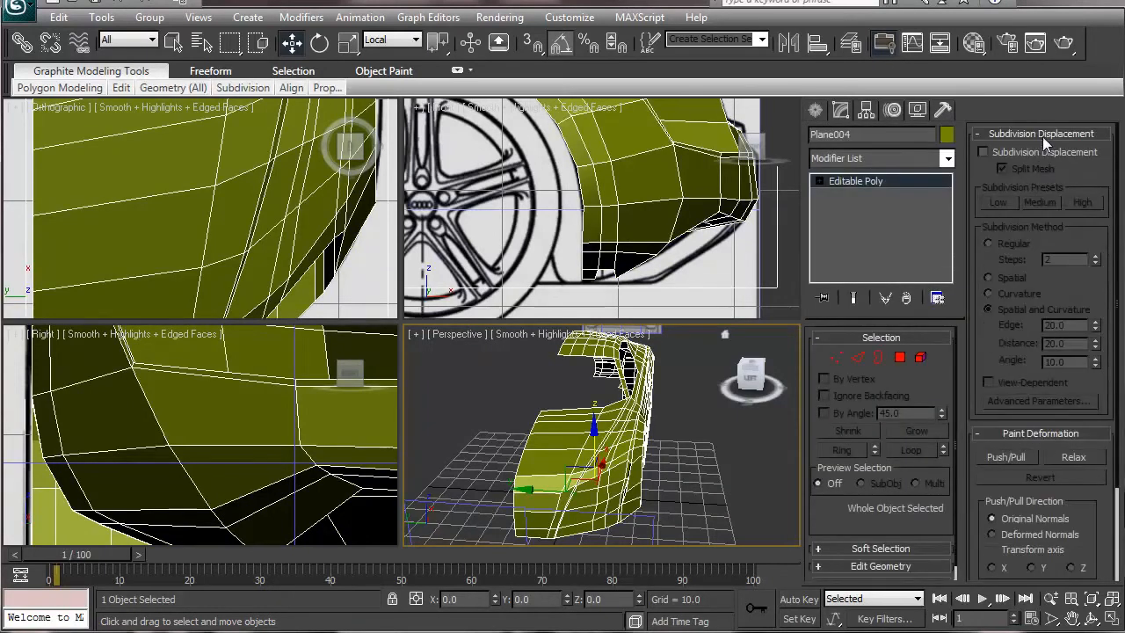
click(1042, 137)
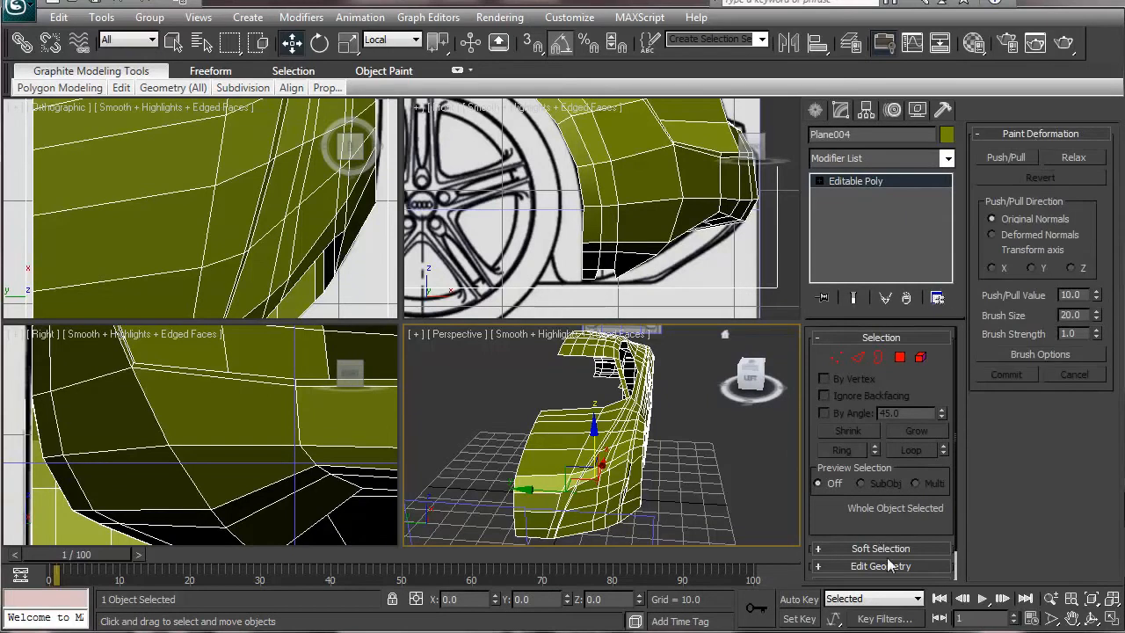
drag(911, 527, 922, 441)
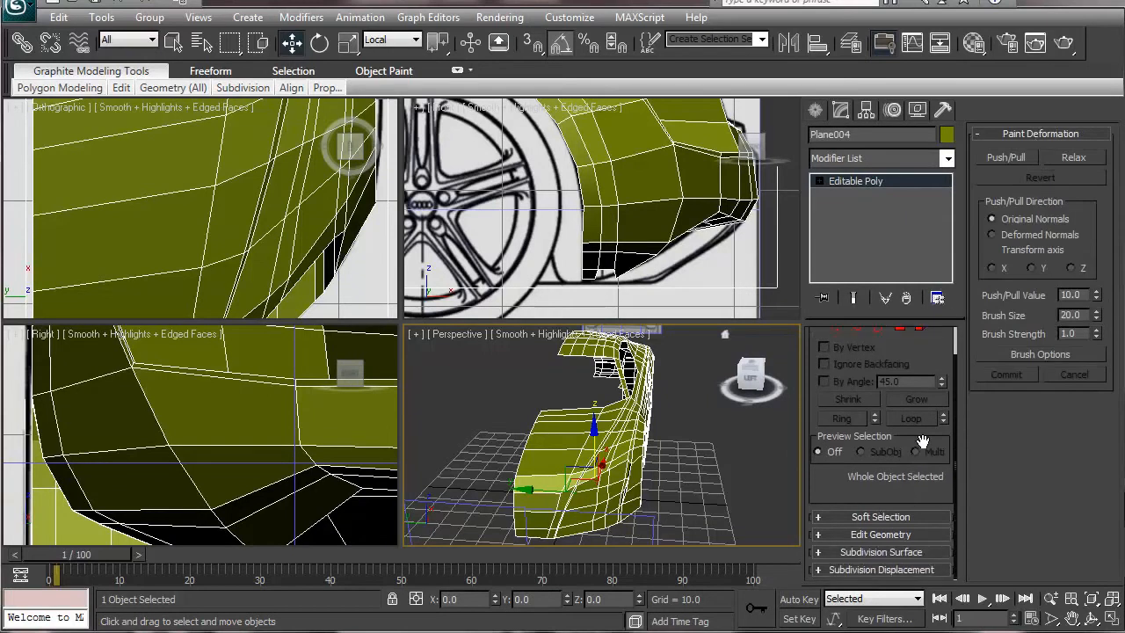
click(884, 550)
click(1010, 176)
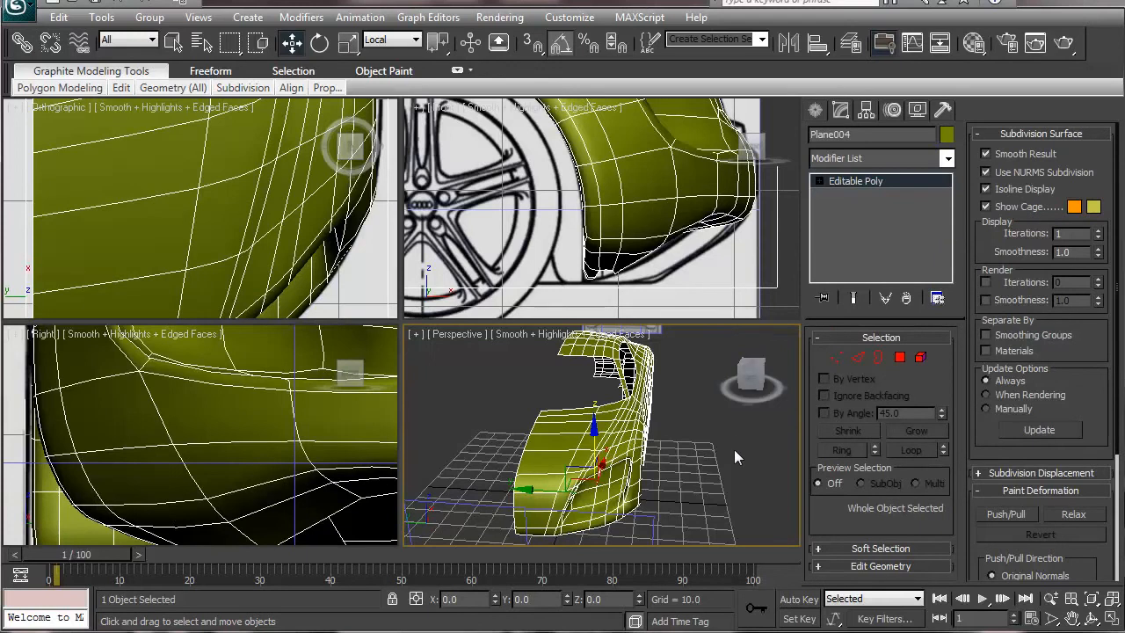
- Hide the edges in the perspective view and inspect the smoothed hood crease up close
click(735, 474)
alt+middle_drag(735, 476, 518, 401)
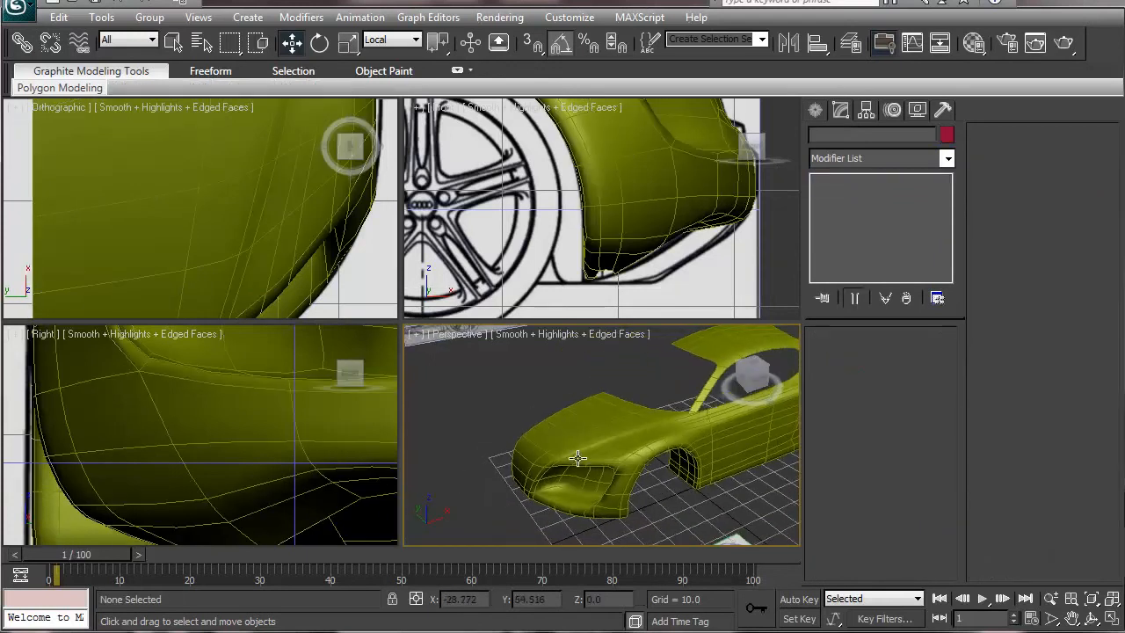
key(F4)
alt+middle_drag(521, 469, 544, 469)
scroll(610, 466, up, 5)
click(574, 515)
key(1)
key(1)
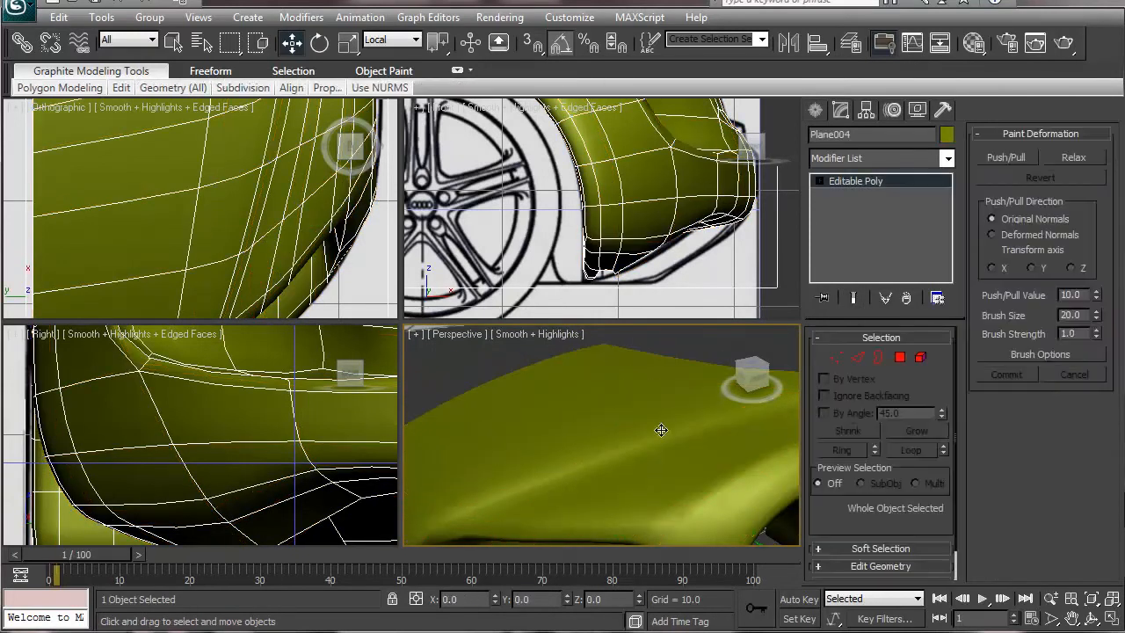
scroll(905, 520, down, 1)
- Turn off NURMS subdivision and frame the unsmoothed crease strip on the hood
click(907, 553)
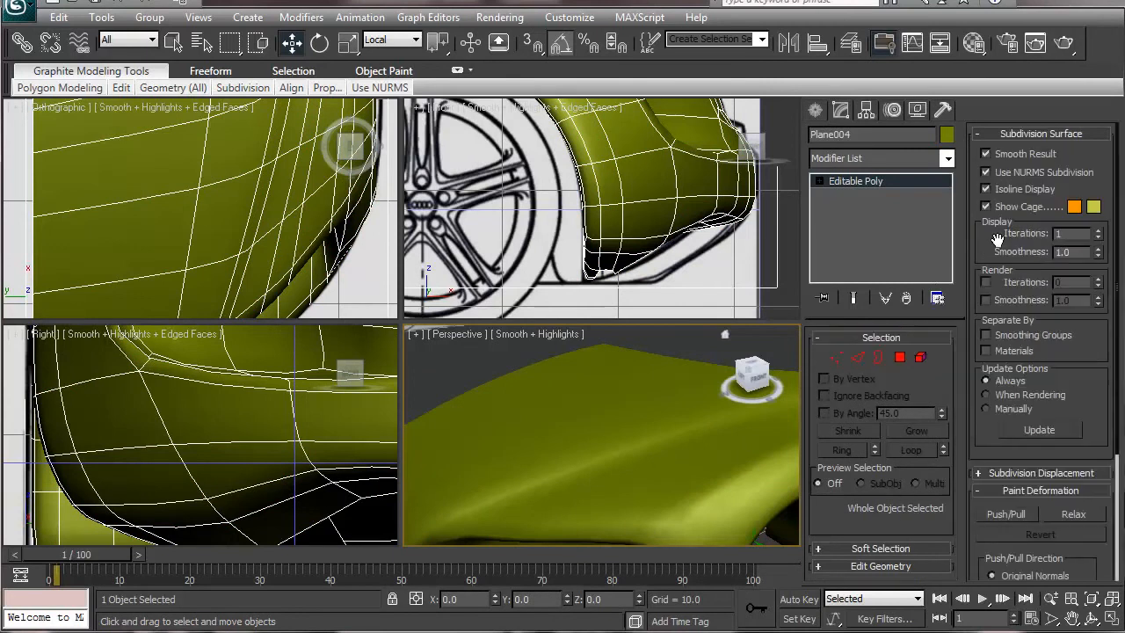
click(1008, 174)
alt+middle_drag(670, 451, 658, 449)
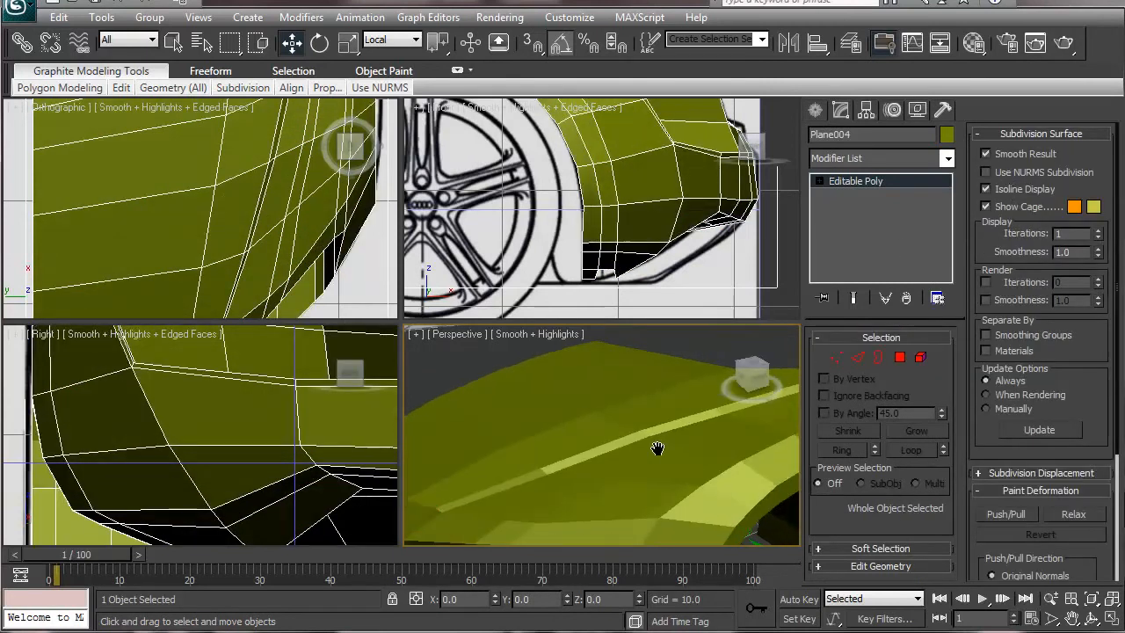
scroll(648, 451, up, 3)
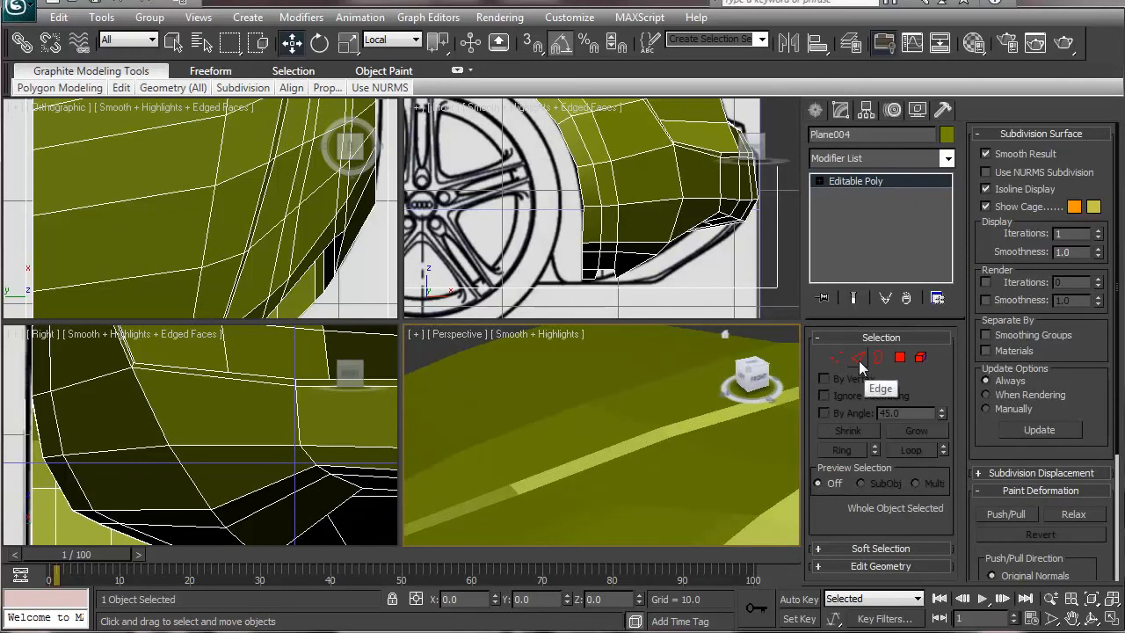
- Select the ring of edges crossing the wider hood strip just inside the crease
click(859, 359)
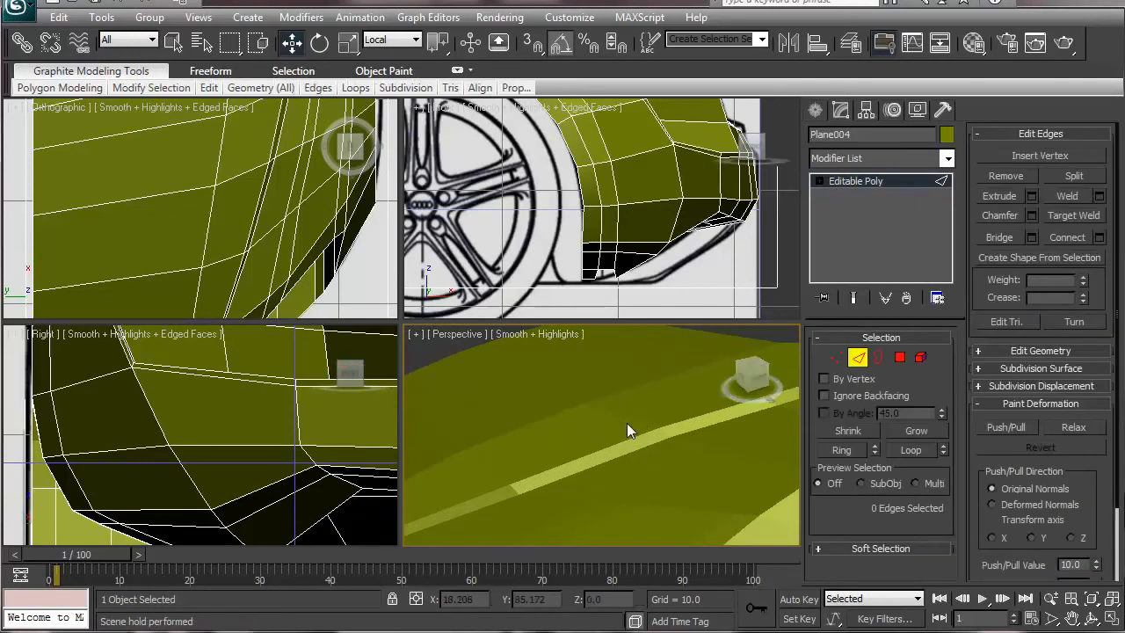
click(627, 422)
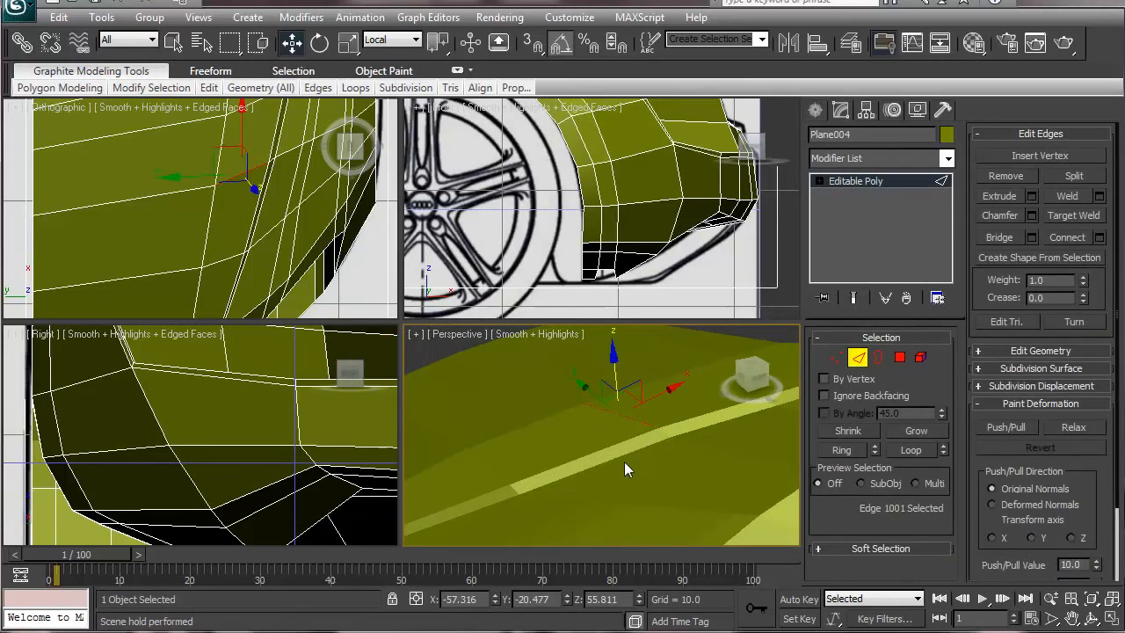
click(842, 449)
scroll(571, 447, down, 5)
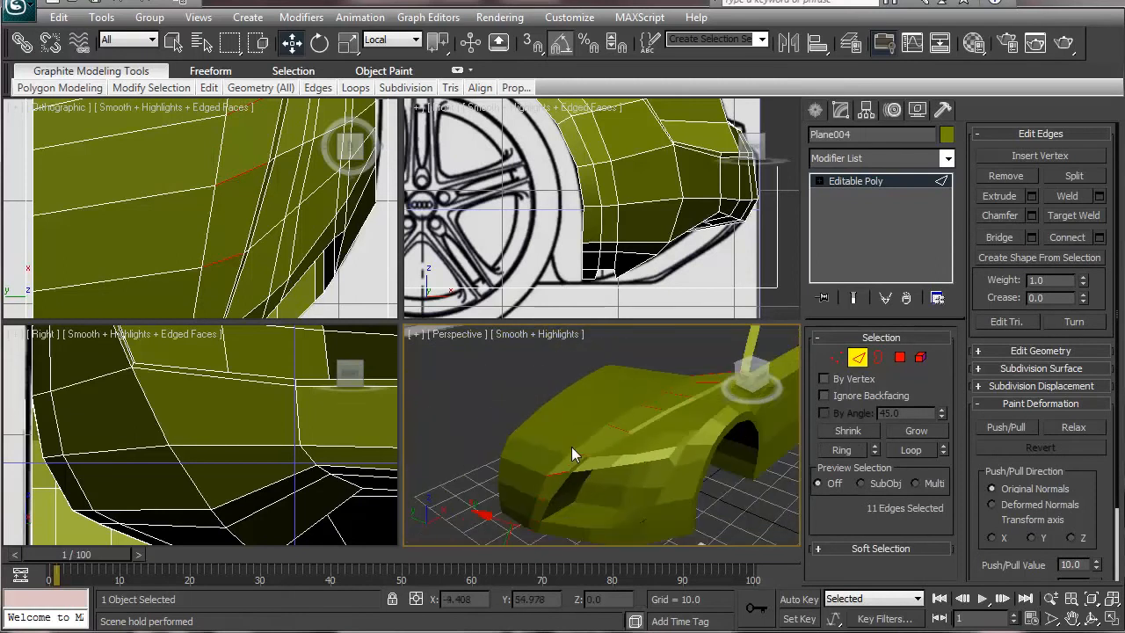
alt+middle_drag(571, 446, 632, 439)
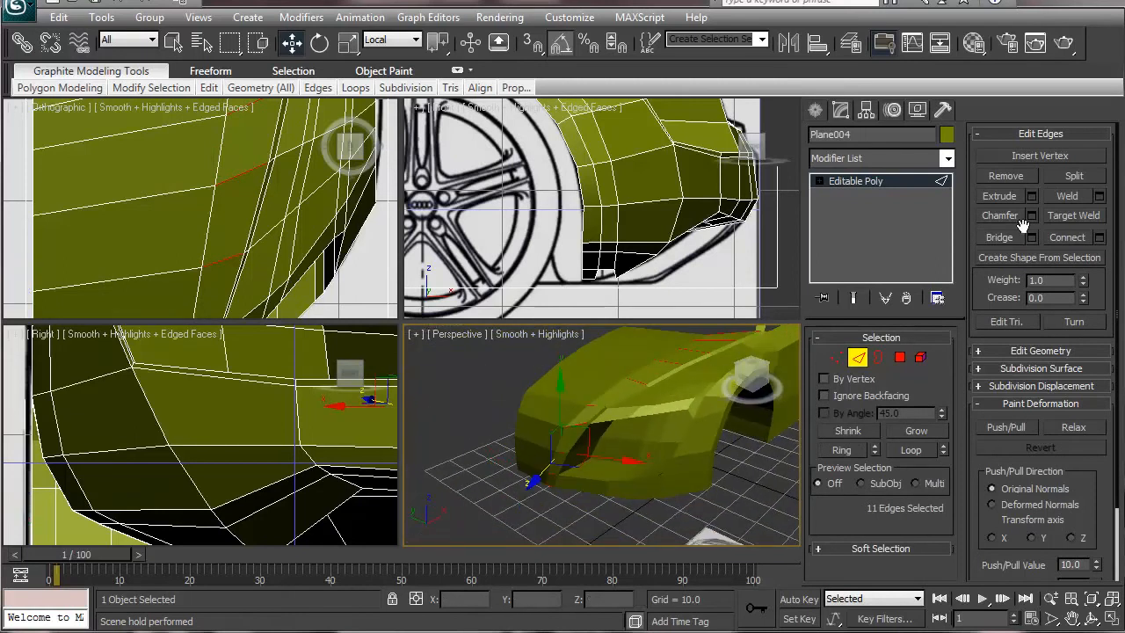
- Connect the selected edge ring with 1 segment, a pinch of 0 and a slide of 94, placing the loop close to the crease
click(1099, 237)
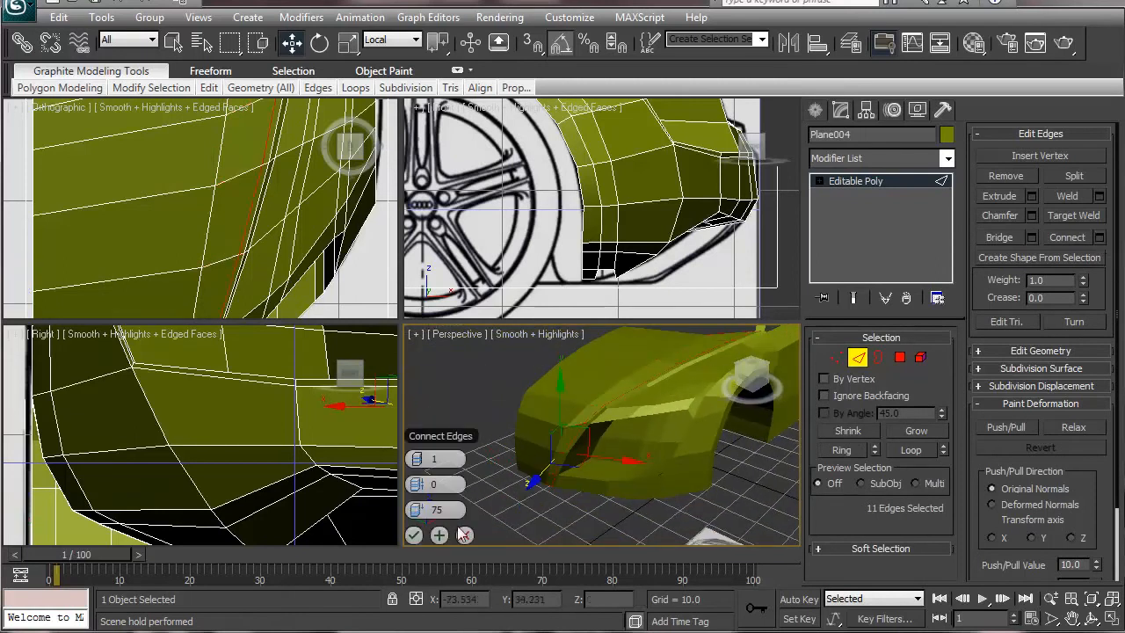
scroll(586, 409, up, 6)
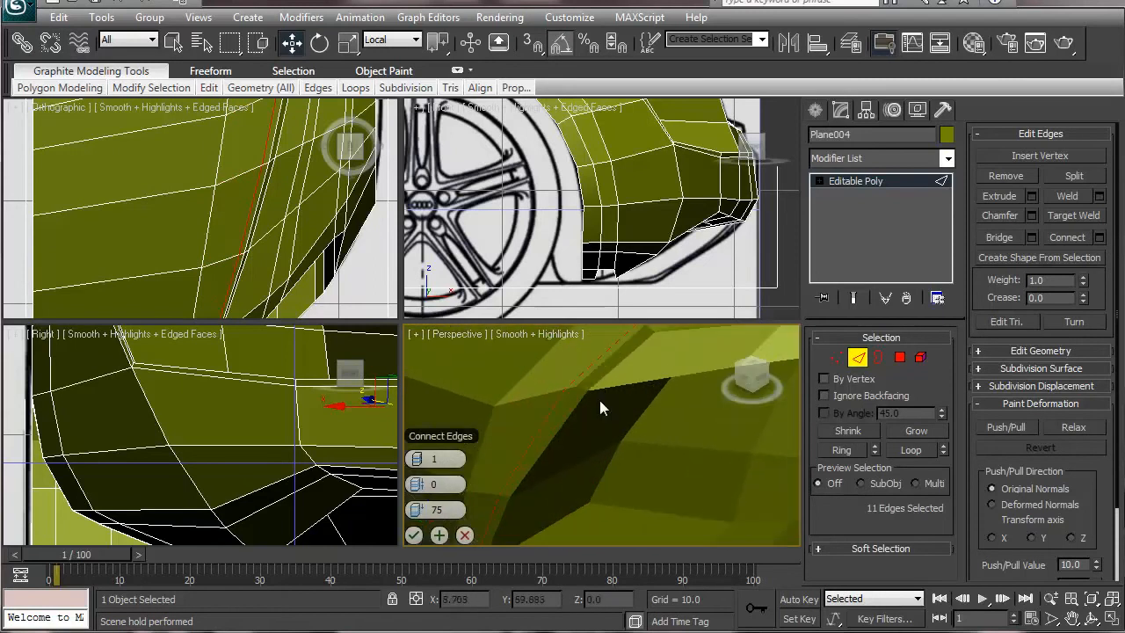
drag(424, 513, 497, 512)
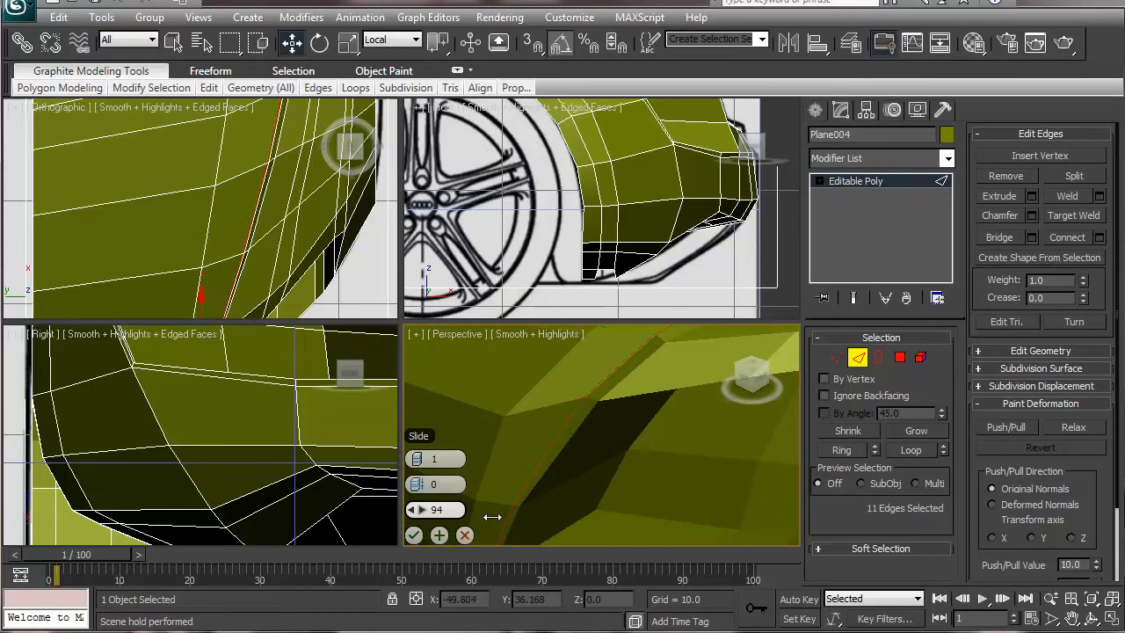
click(414, 535)
- Select the ring of short edges crossing the narrow crease strip that runs from the headlight opening along the hood
alt+middle_drag(657, 358, 607, 446)
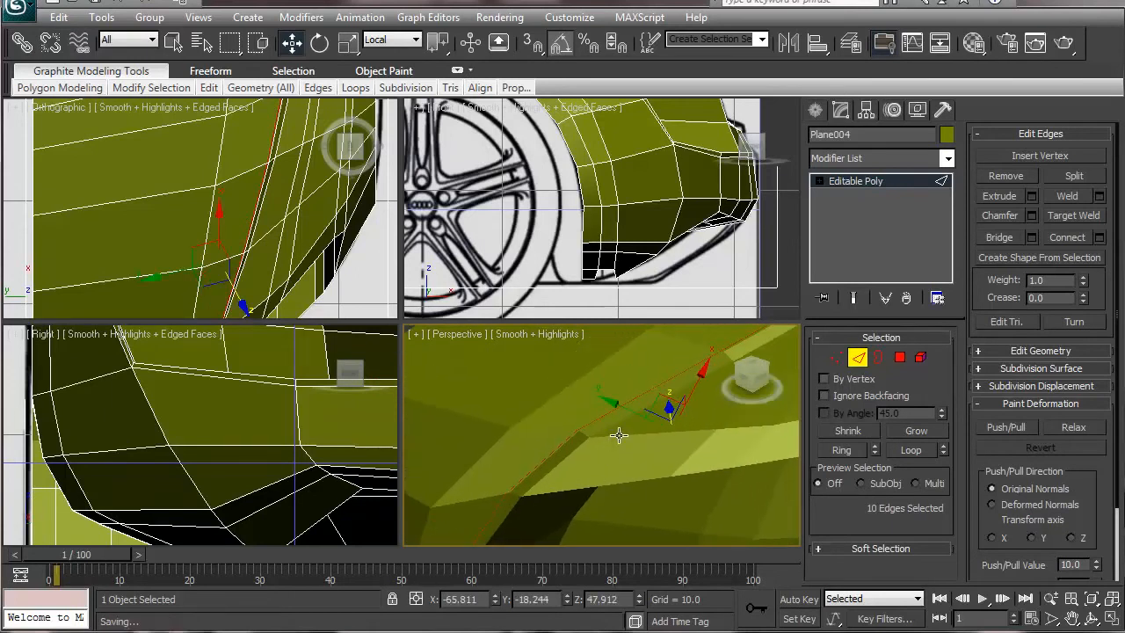
click(608, 434)
click(584, 432)
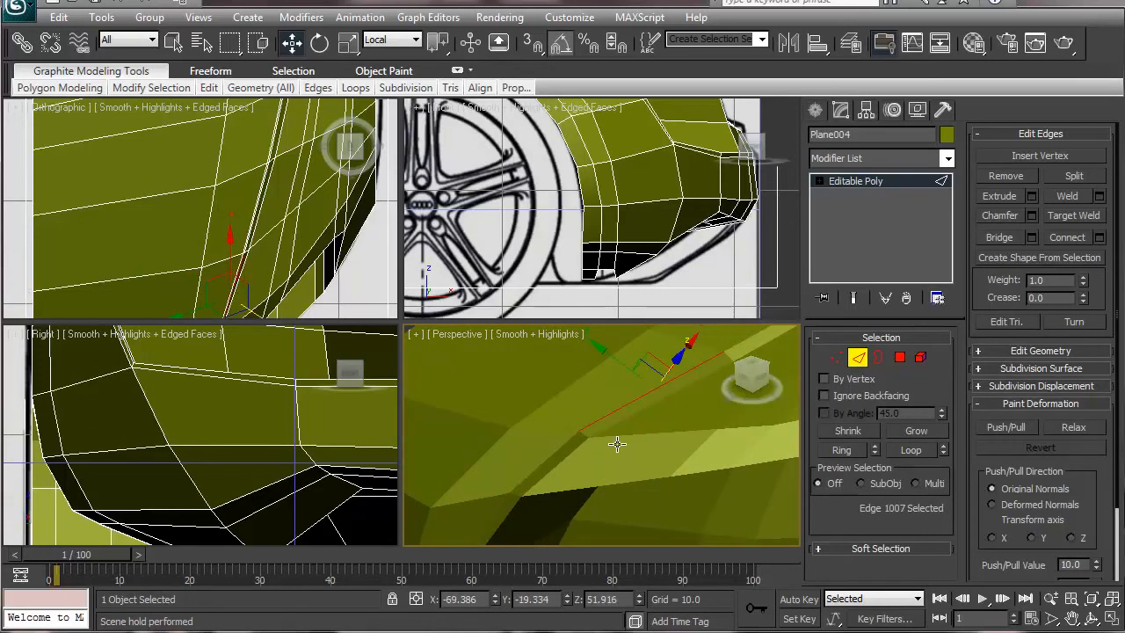
scroll(621, 441, up, 3)
click(551, 434)
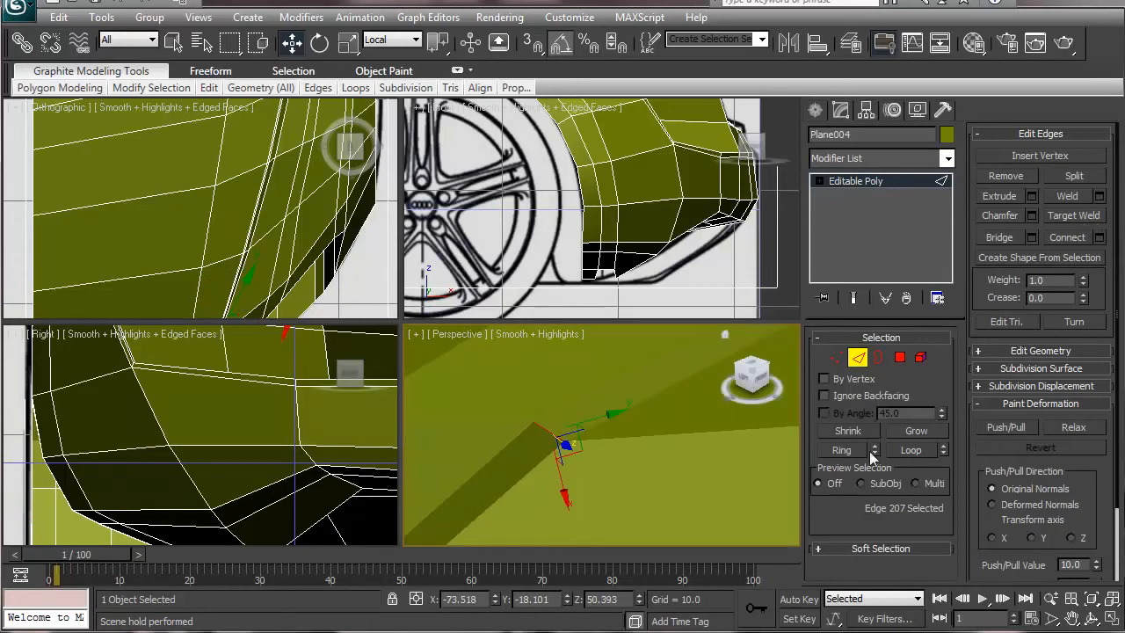
click(840, 449)
middle_drag(636, 442, 468, 548)
middle_drag(645, 368, 609, 391)
- Connect the crease strip's edge ring with 1 segment, a pinch of 0 and a slide of -94
click(1067, 237)
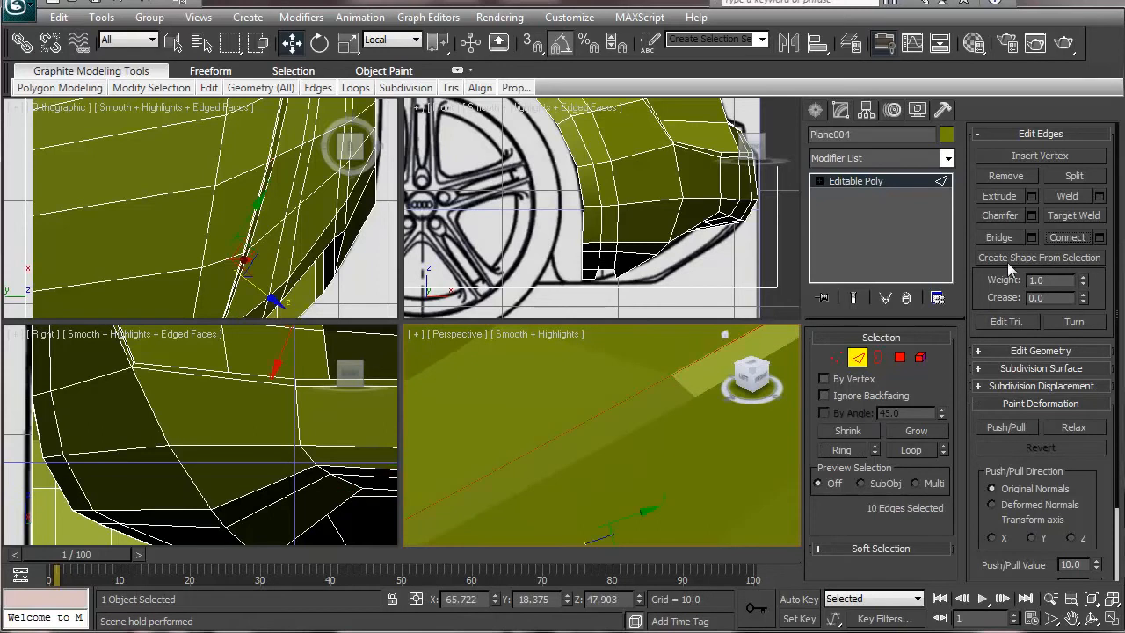
click(1098, 237)
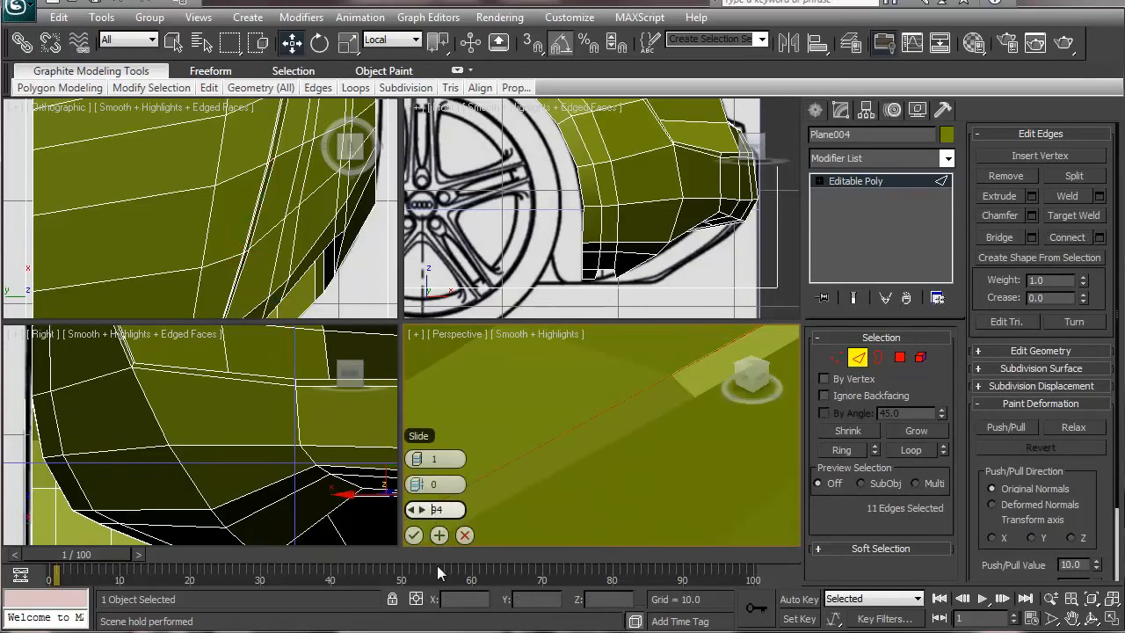
text(-)
key(Return)
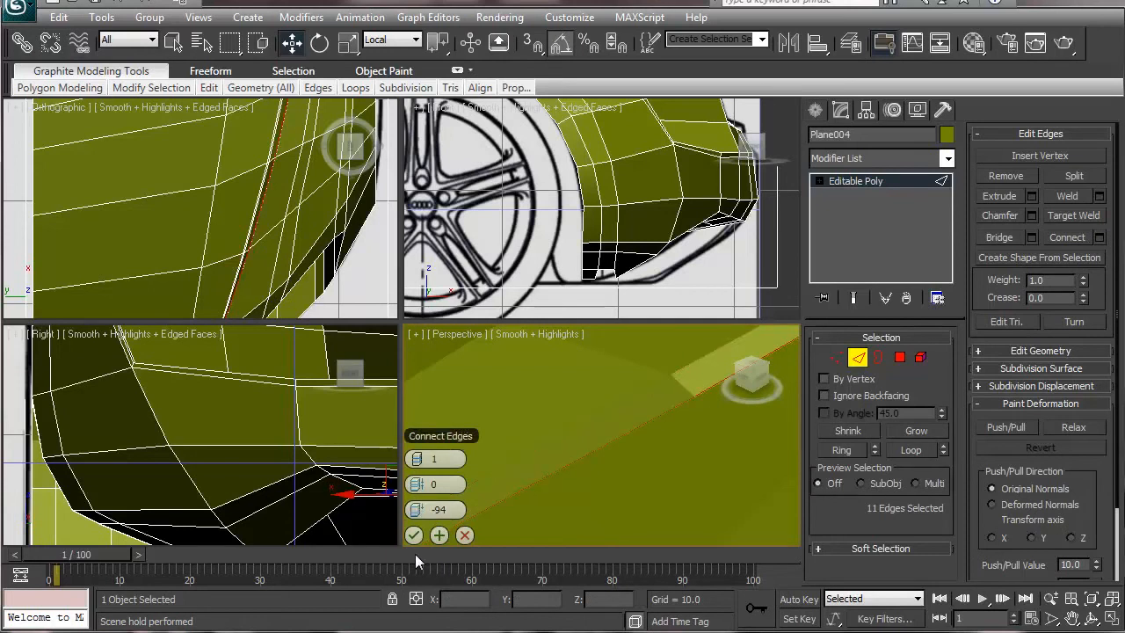
click(438, 535)
click(416, 535)
- Turn NURMS subdivision back on to check the sharpened hood crease
middle_drag(636, 472, 595, 502)
click(1034, 369)
click(1028, 292)
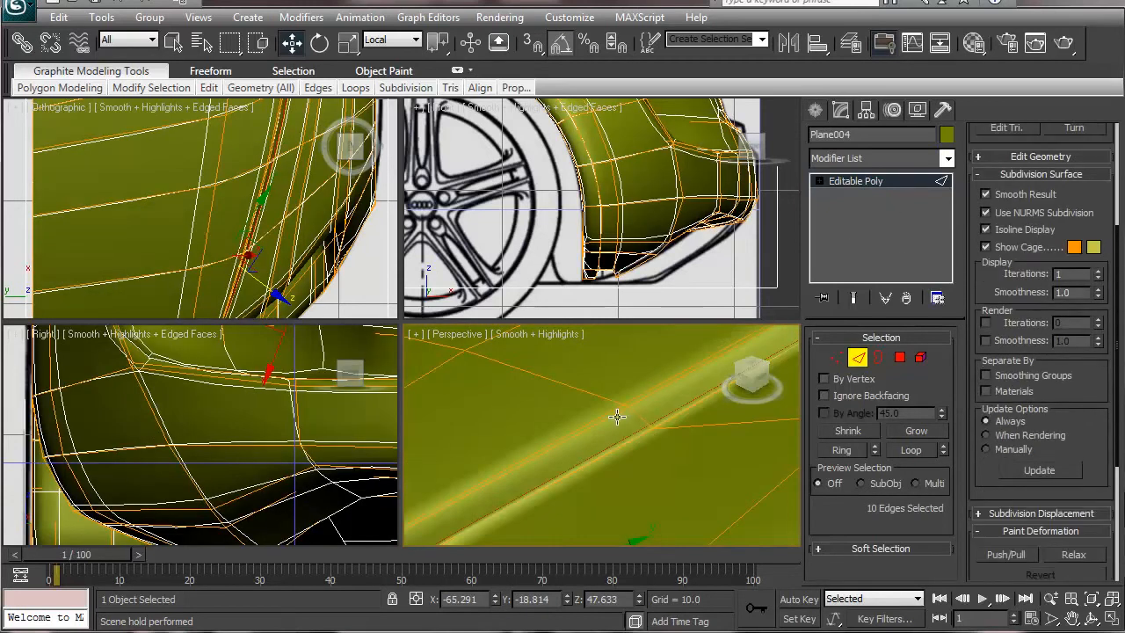
- Deselect the body to inspect the smoothed hood crease above the headlight opening, and reselect the body mesh
scroll(537, 401, down, 10)
click(472, 411)
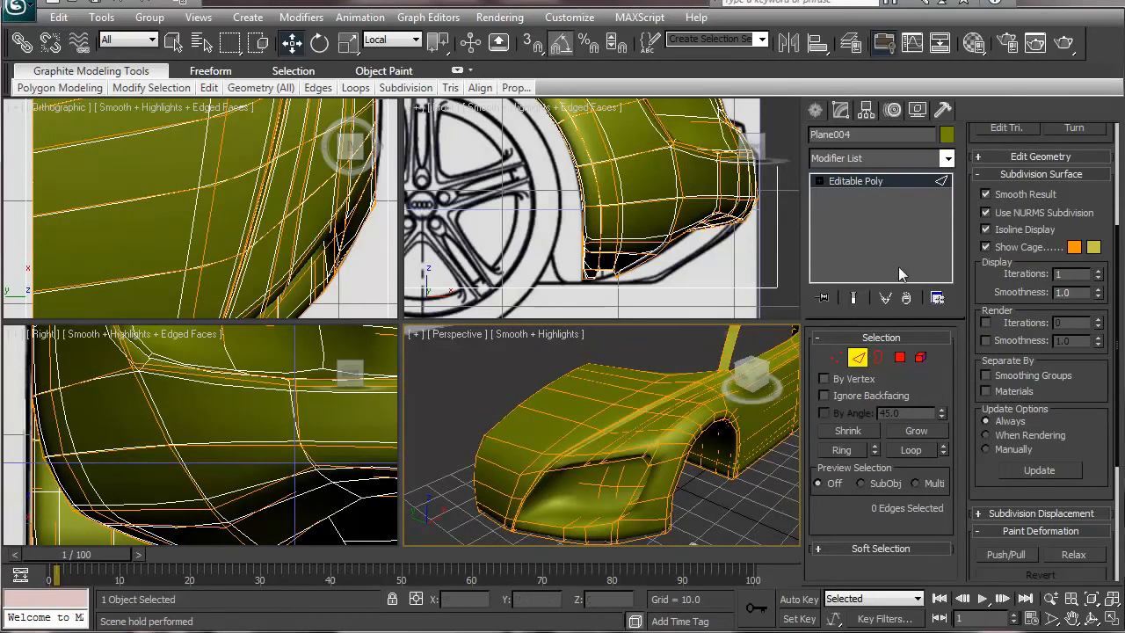
click(857, 358)
click(719, 511)
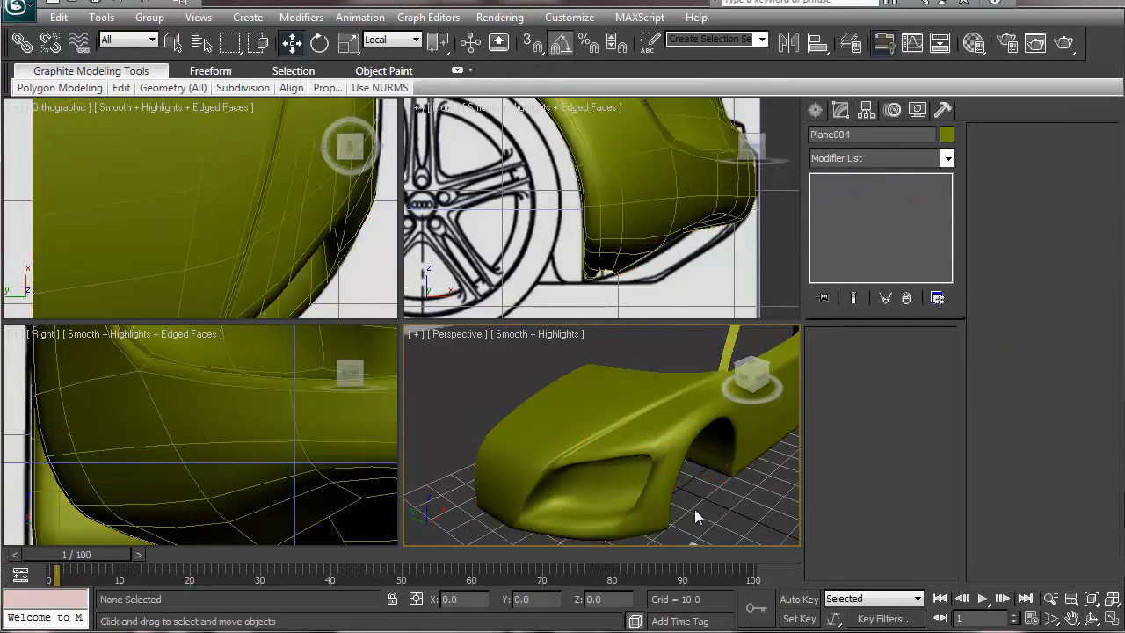
alt+middle_drag(649, 499, 698, 414)
scroll(600, 467, up, 5)
click(552, 503)
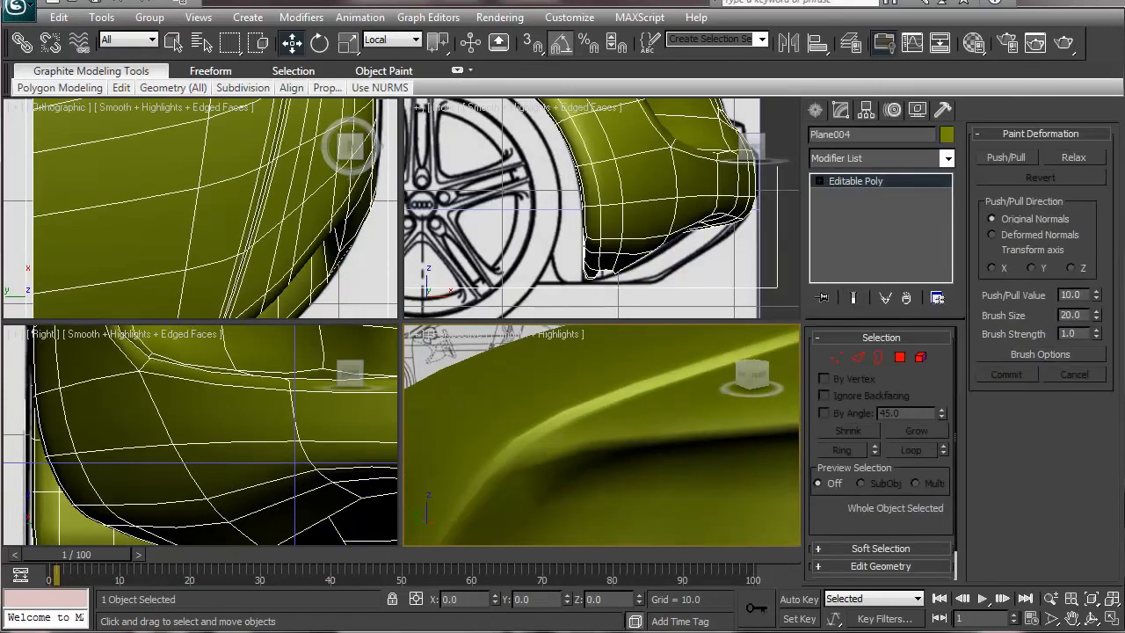
click(580, 451)
middle_drag(580, 452, 615, 441)
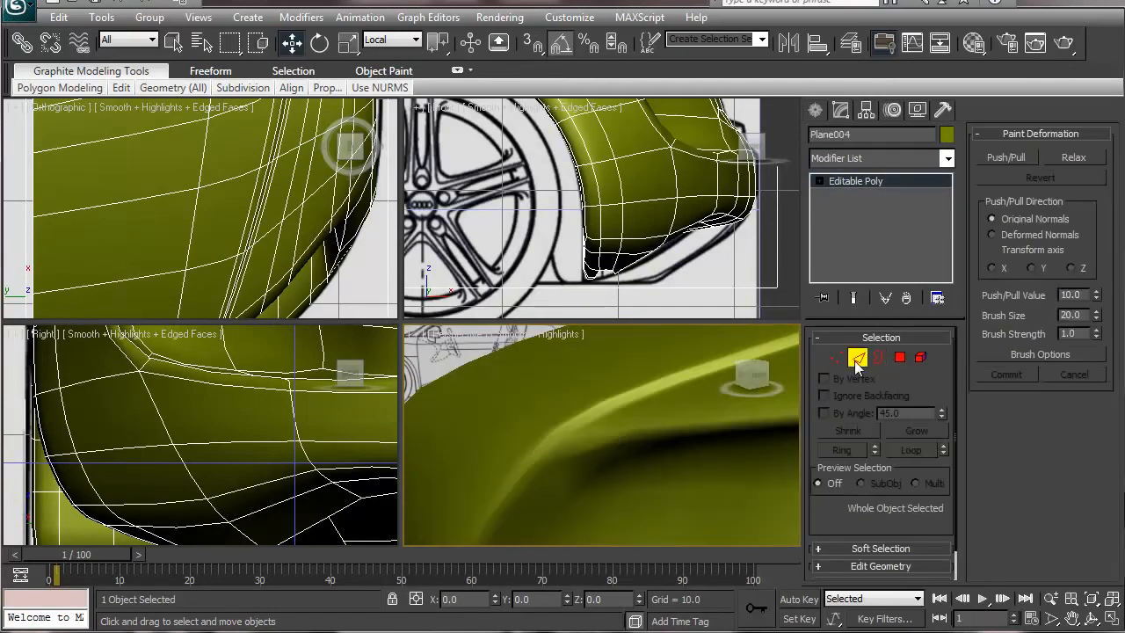
- Turn off NURMS subdivision on the body to expose the low-poly cage at edge level
key(2)
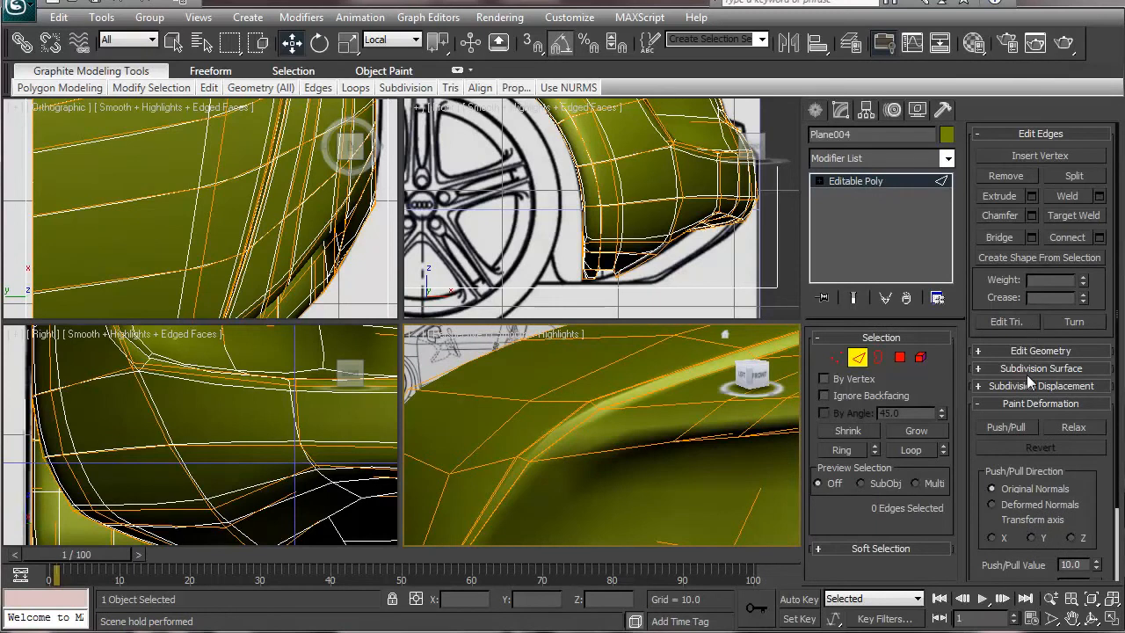
click(1028, 369)
click(1035, 290)
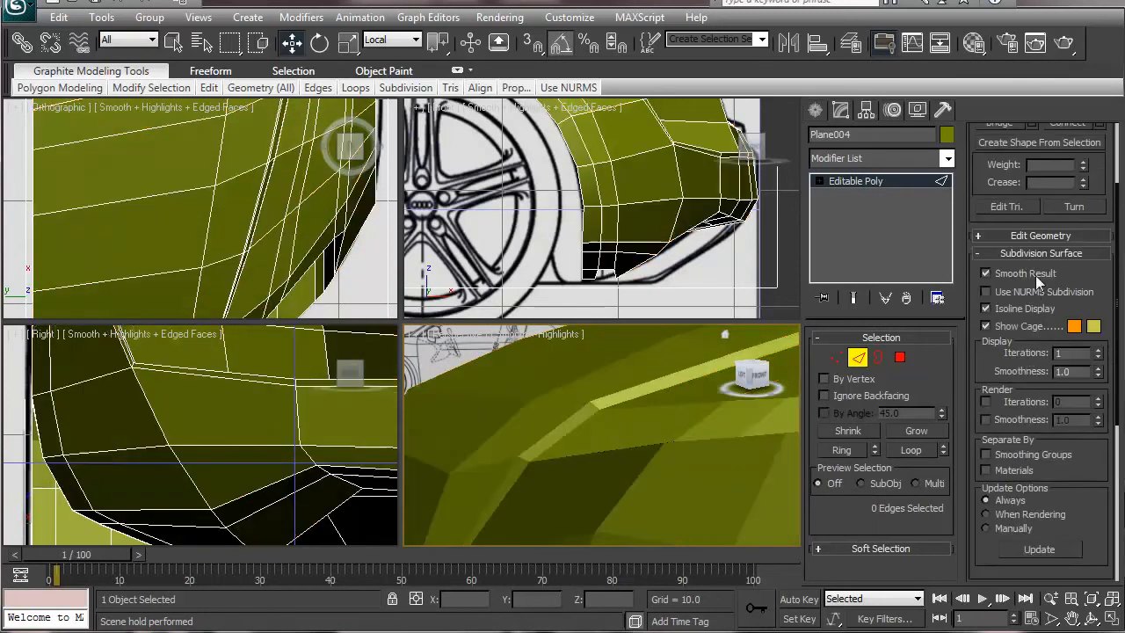
click(1040, 253)
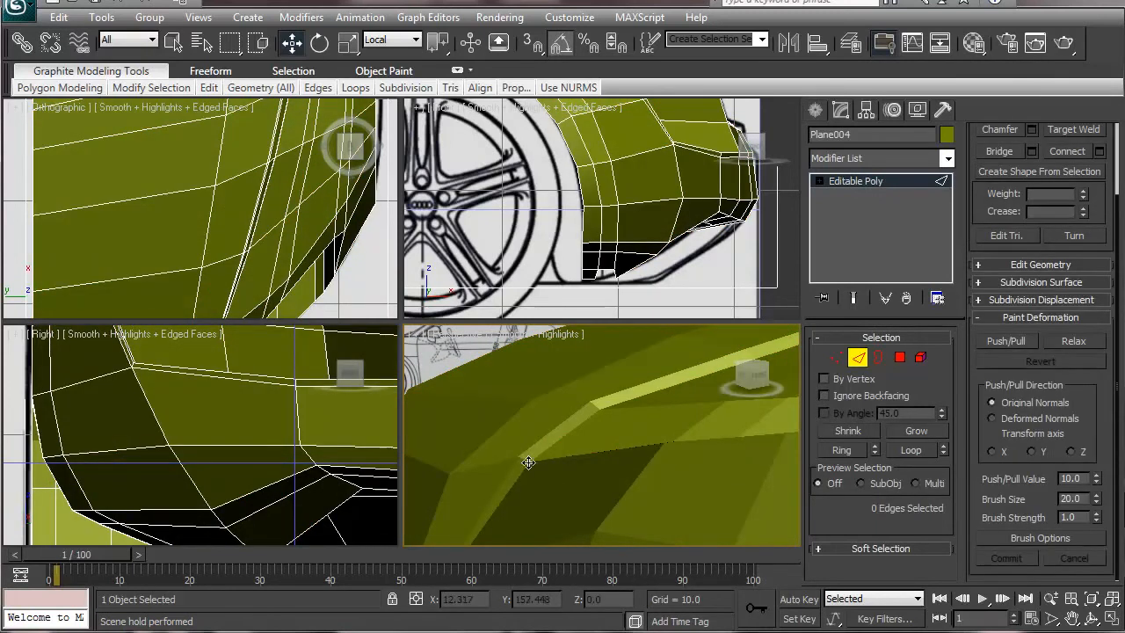
click(527, 462)
key(1)
click(530, 462)
middle_drag(543, 459, 602, 430)
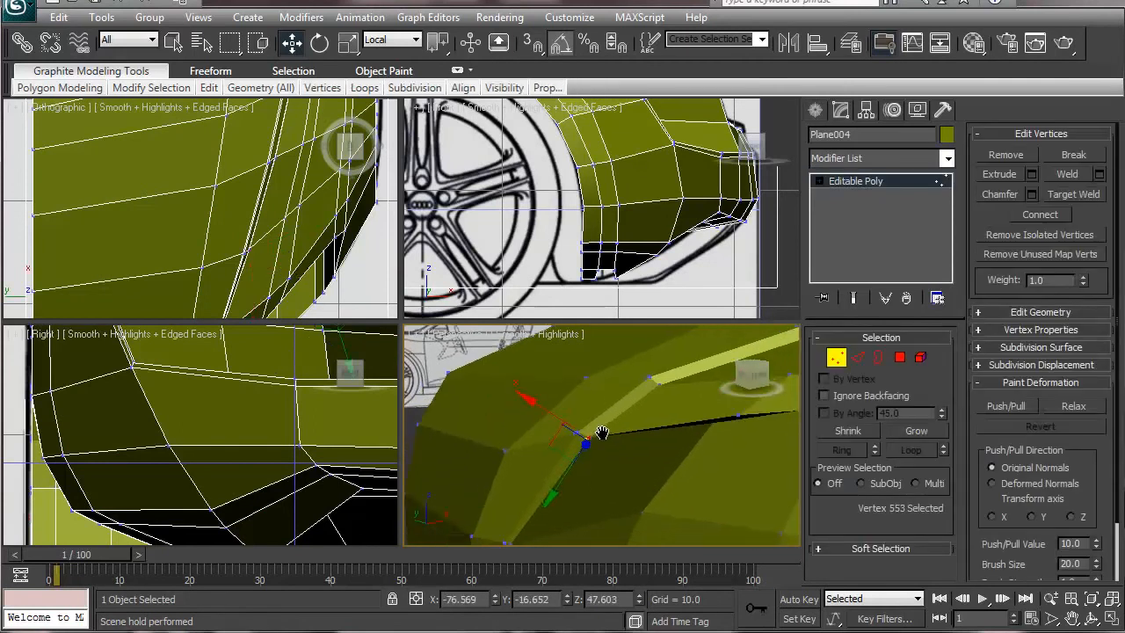
scroll(602, 431, up, 3)
drag(514, 416, 586, 455)
alt+middle_drag(587, 455, 663, 488)
key(r)
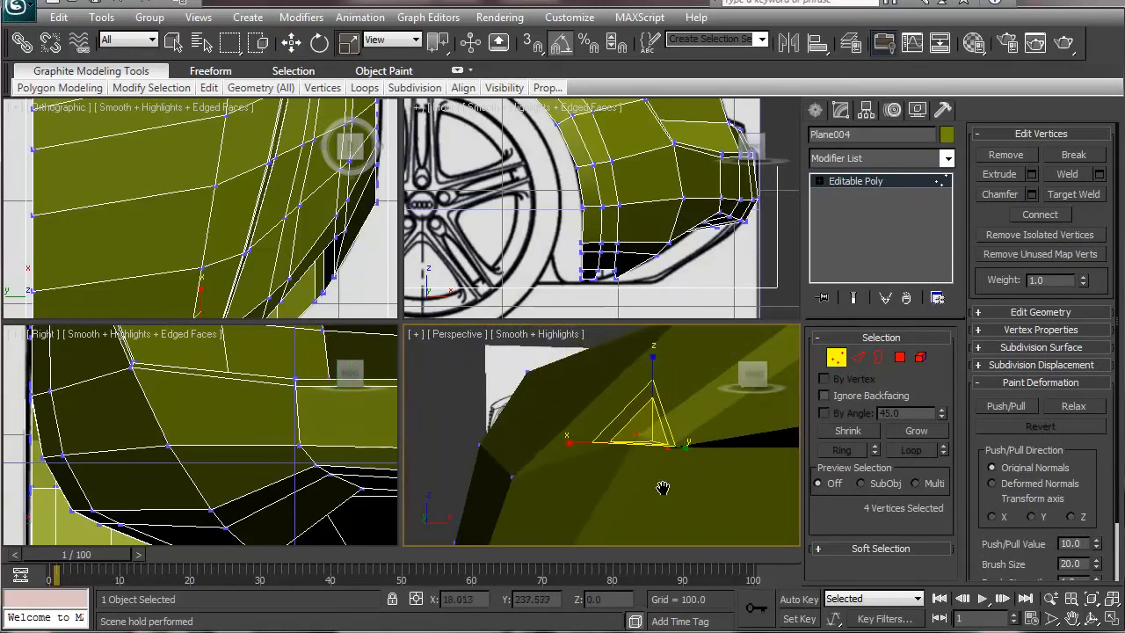
key(x)
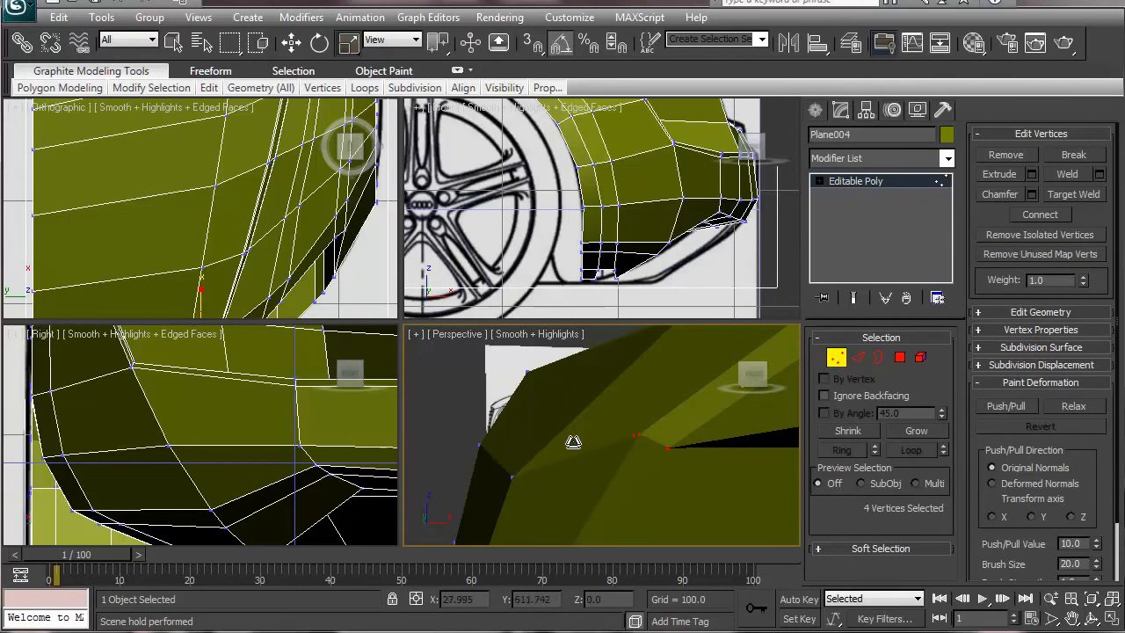
alt+middle_drag(623, 467, 694, 489)
click(636, 471)
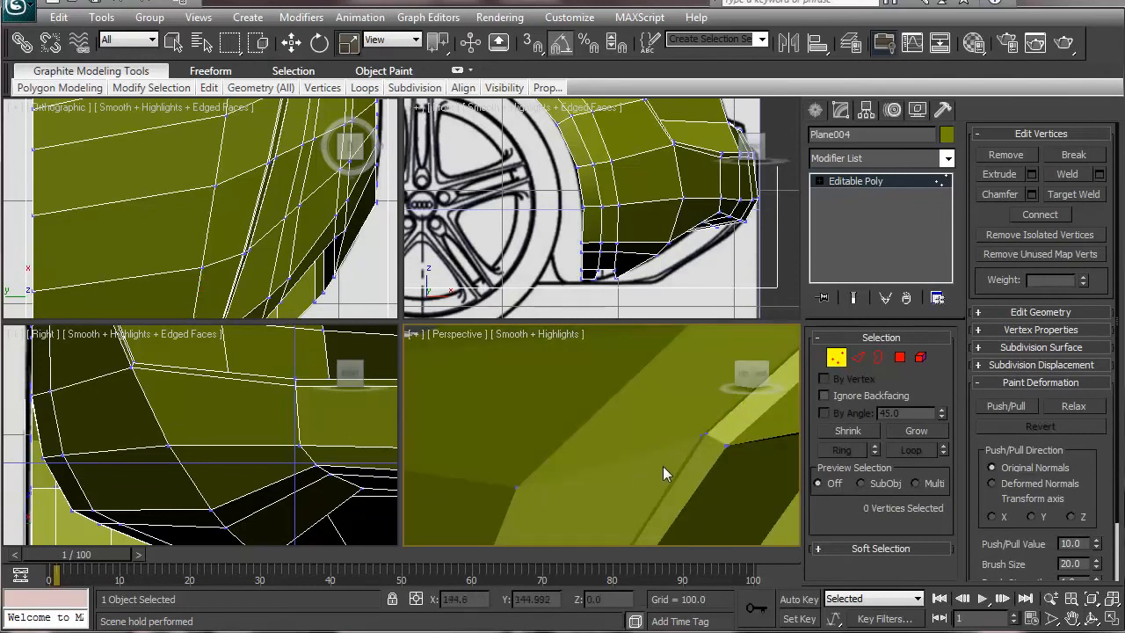
- Reposition the upper vertex at the front end of the crease strip along its local Y and Z axes
click(711, 434)
key(2)
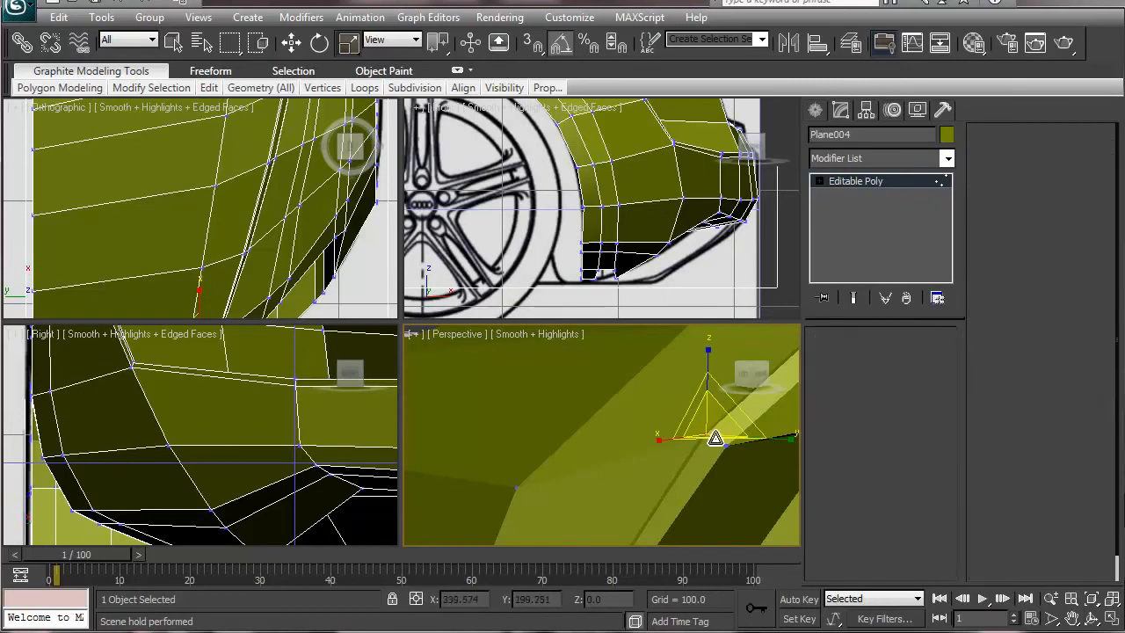
key(w)
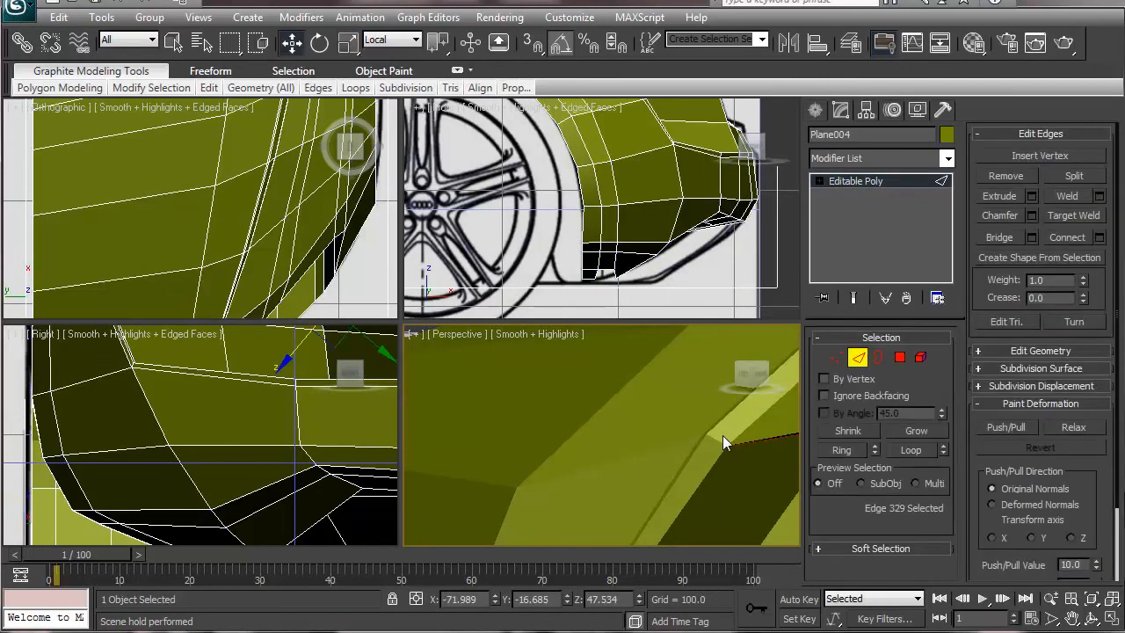
key(1)
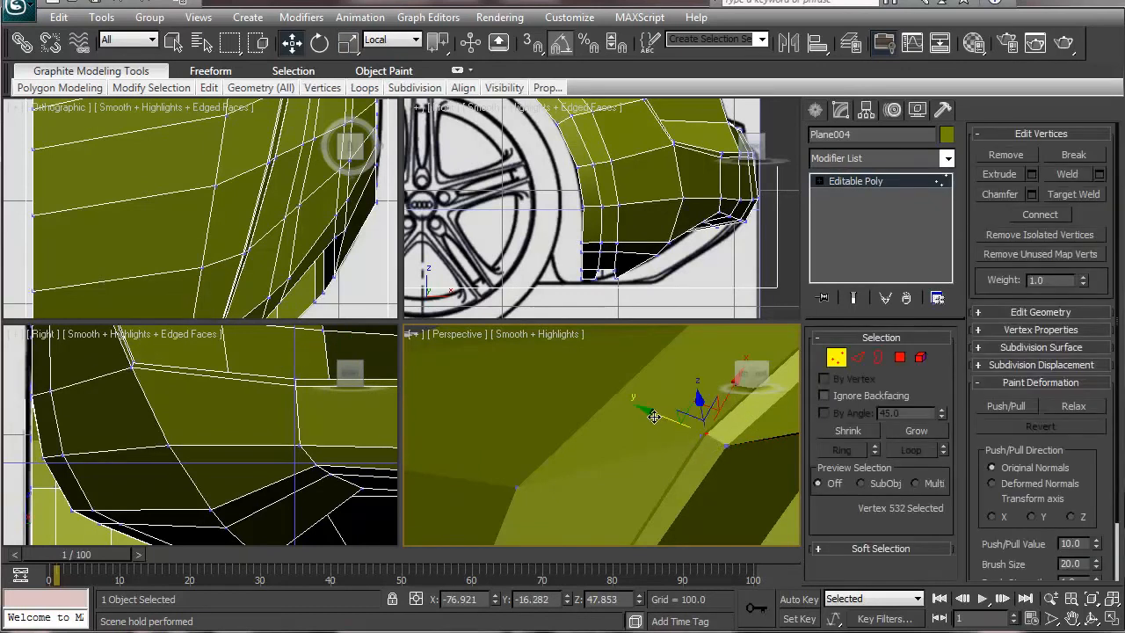
drag(655, 417, 663, 420)
alt+middle_drag(707, 477, 579, 459)
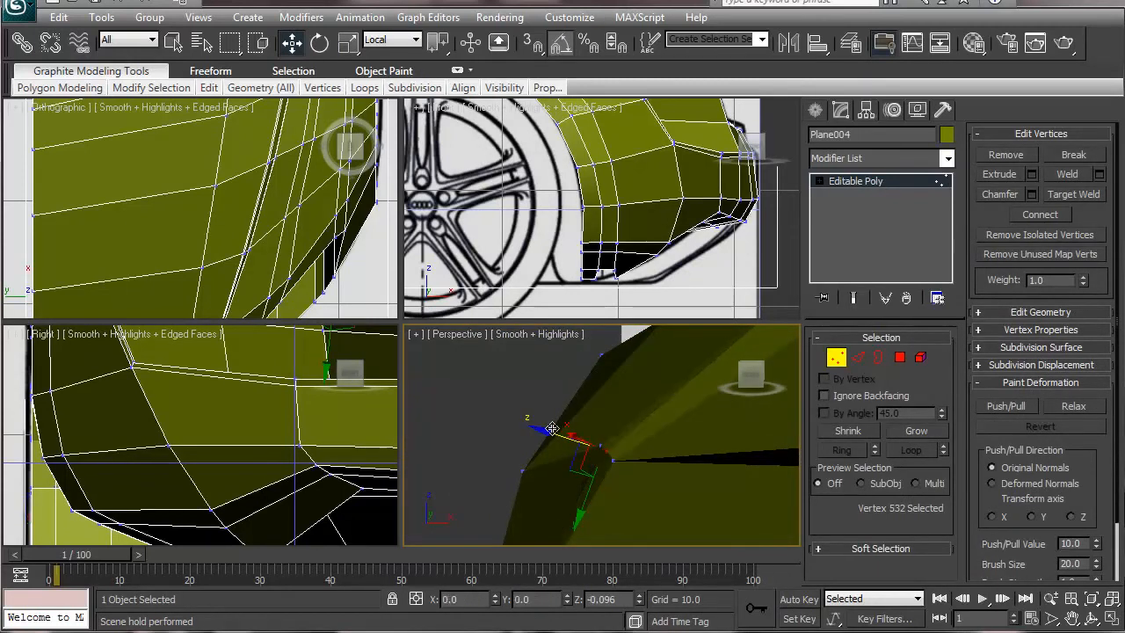
alt+middle_drag(630, 493, 712, 480)
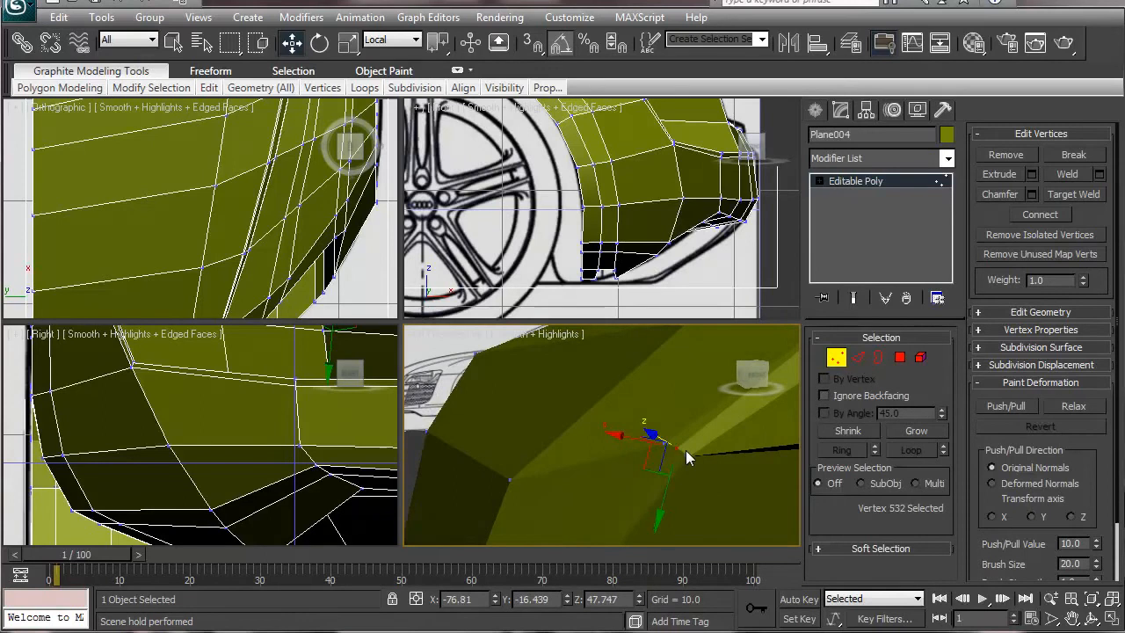
- Move the support-loop vertex beside the crease strip's lower corner away from that corner, toward the upper vertex
click(687, 461)
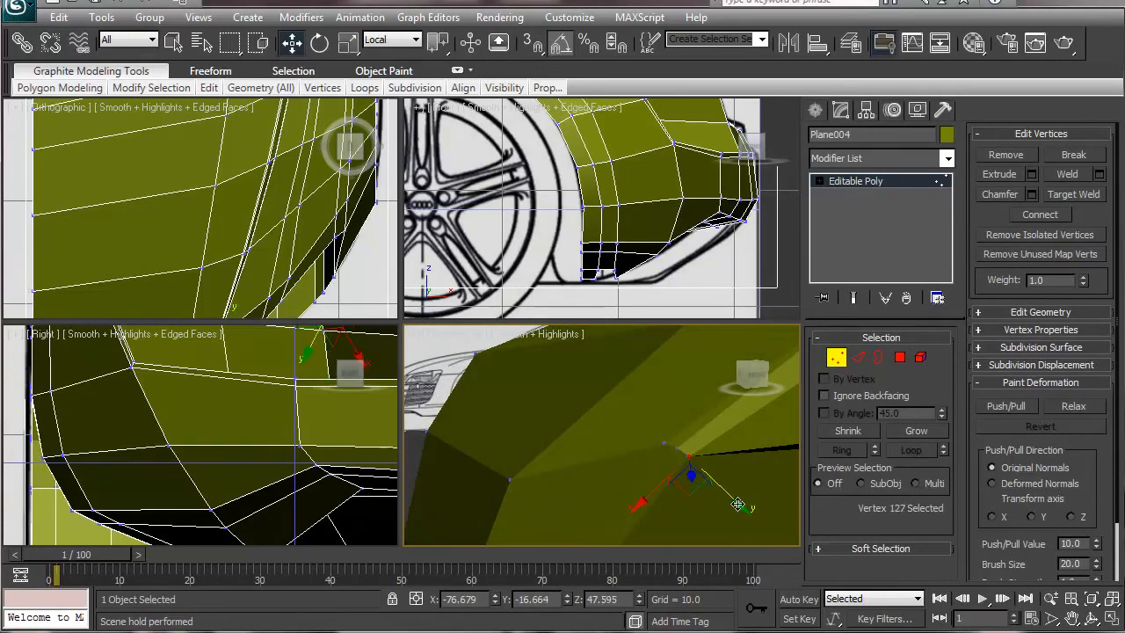
middle_drag(716, 502, 653, 489)
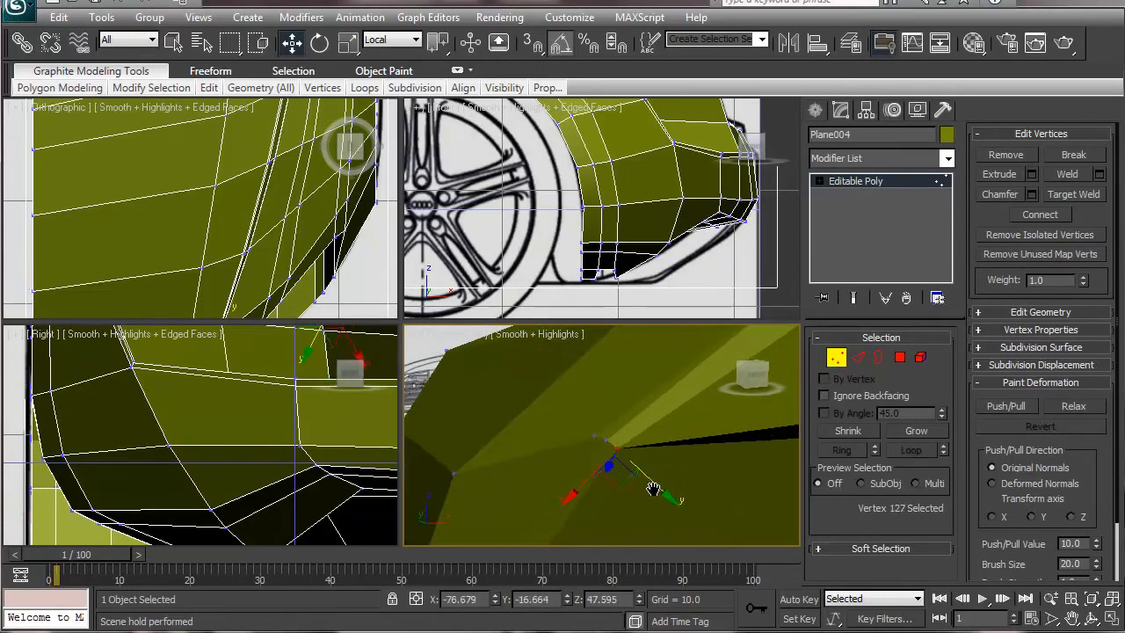
scroll(653, 488, up, 4)
scroll(655, 492, down, 1)
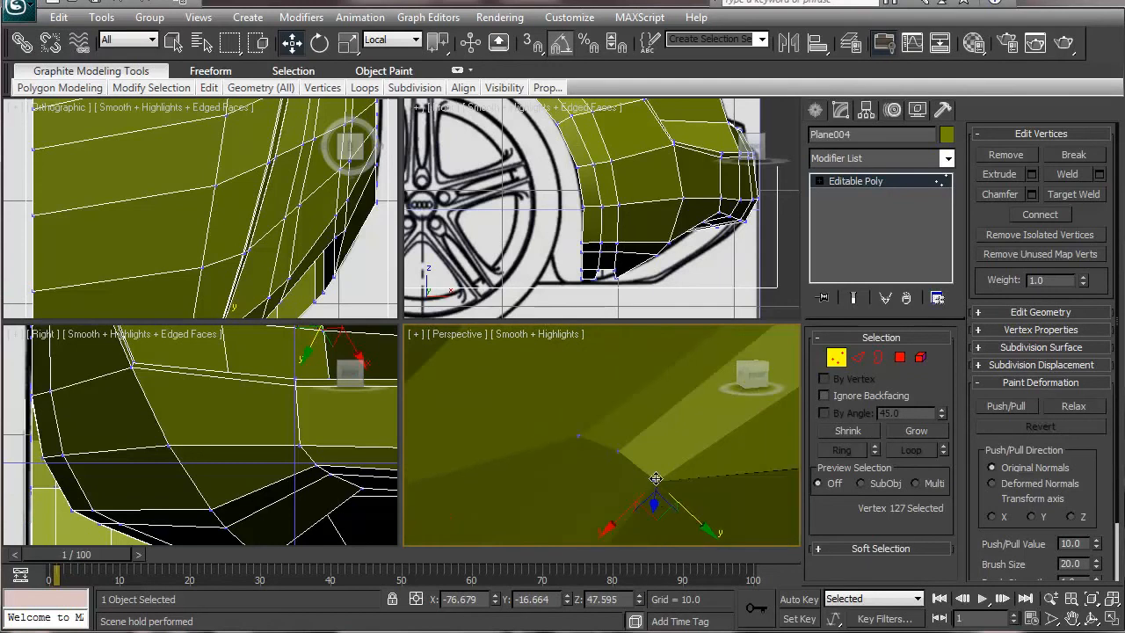
click(650, 478)
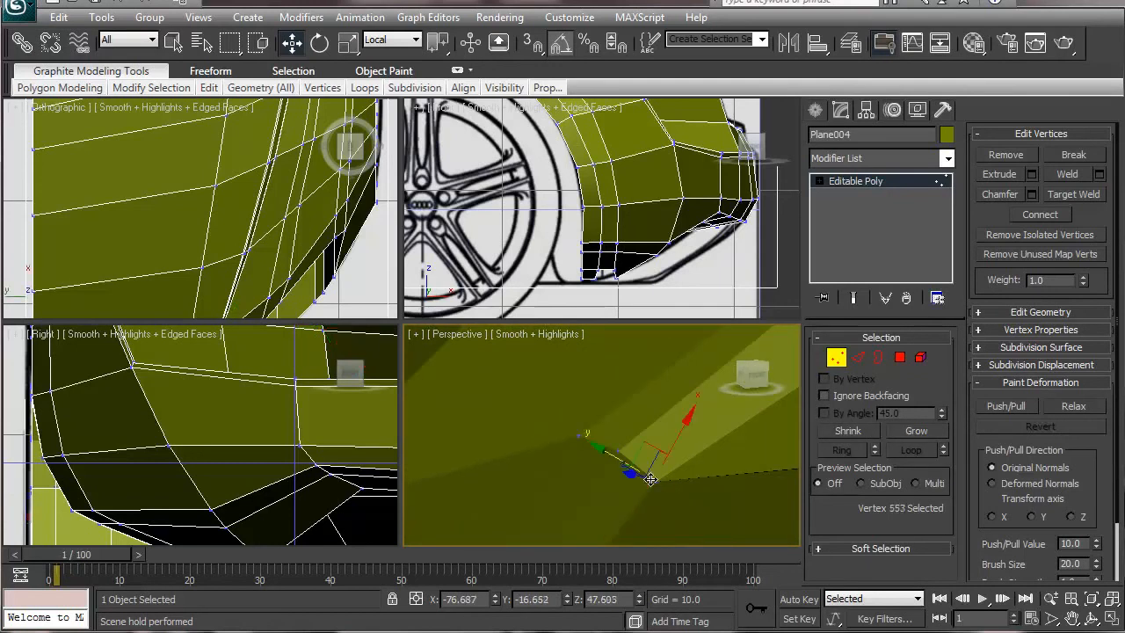
drag(596, 450, 590, 422)
alt+middle_drag(594, 430, 582, 469)
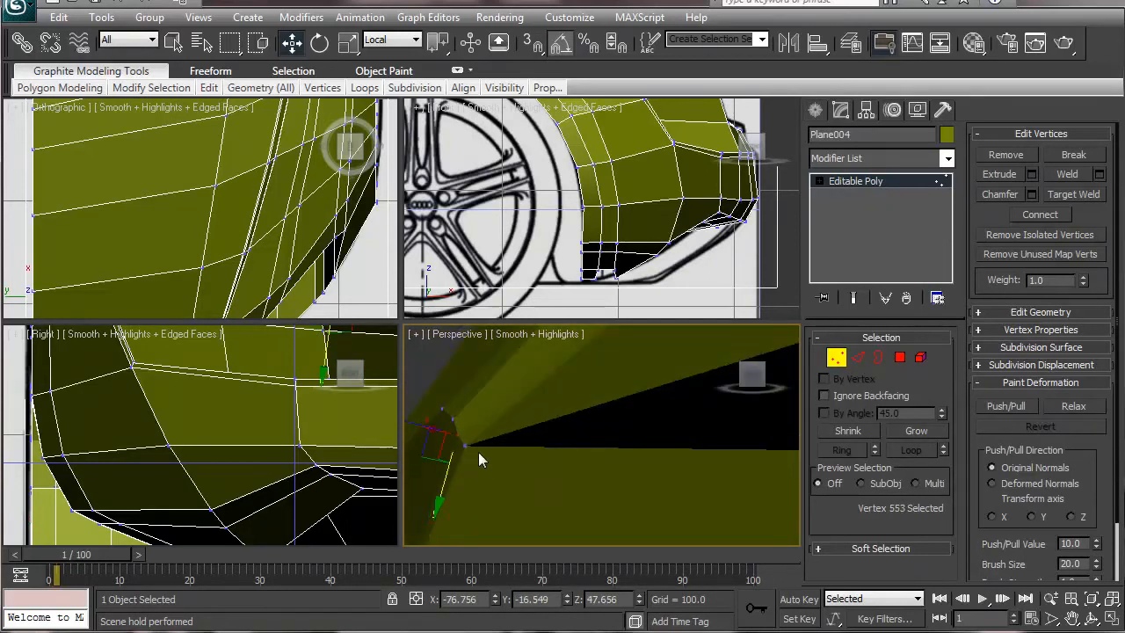
- Fine-tune the same support-loop vertex's height and depth so the end of the crease strip is evenly rounded
alt+middle_drag(479, 460, 526, 480)
drag(476, 465, 473, 465)
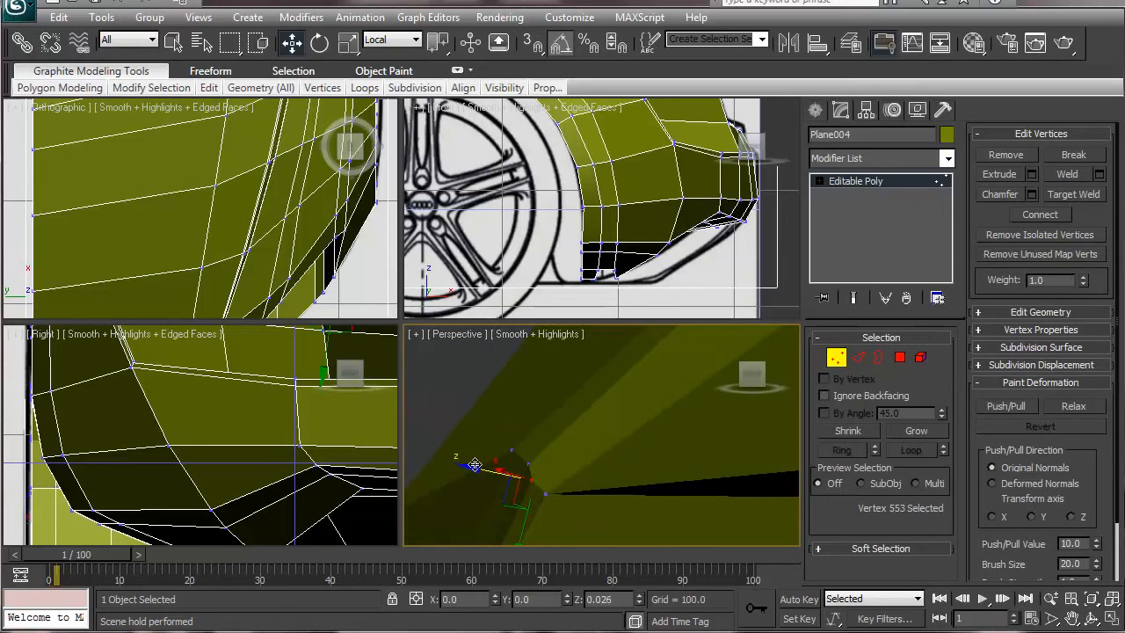
drag(475, 464, 477, 467)
middle_drag(509, 530, 610, 465)
drag(623, 469, 634, 467)
middle_drag(635, 467, 700, 397)
alt+middle_drag(663, 447, 694, 470)
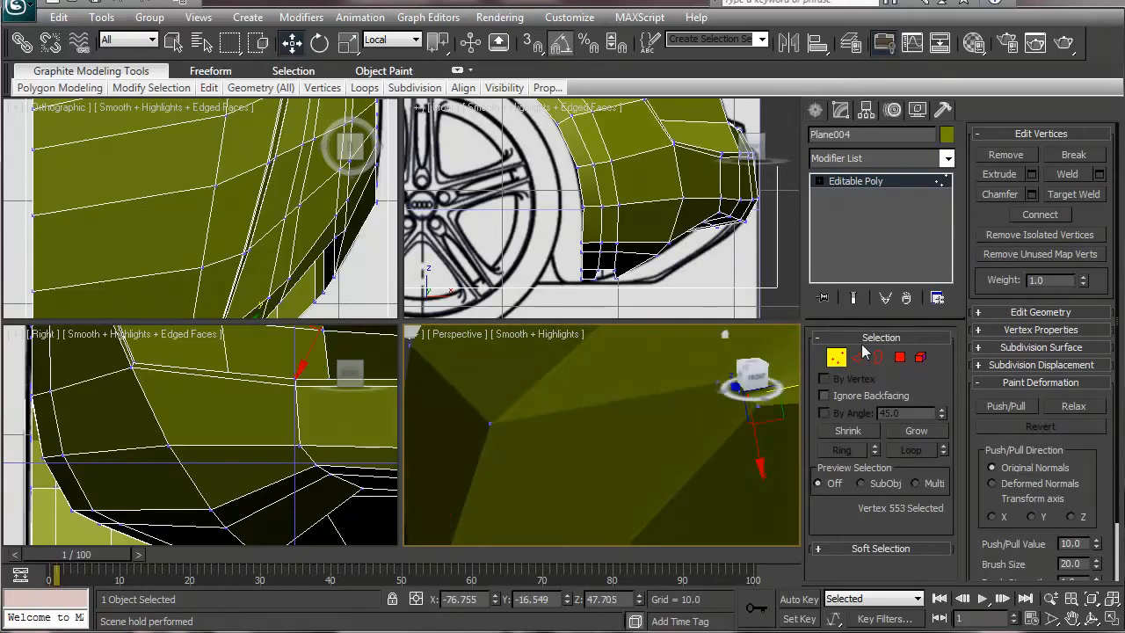
- Select the two adjacent edges running down from the front end of the crease beside the headlight opening
click(872, 356)
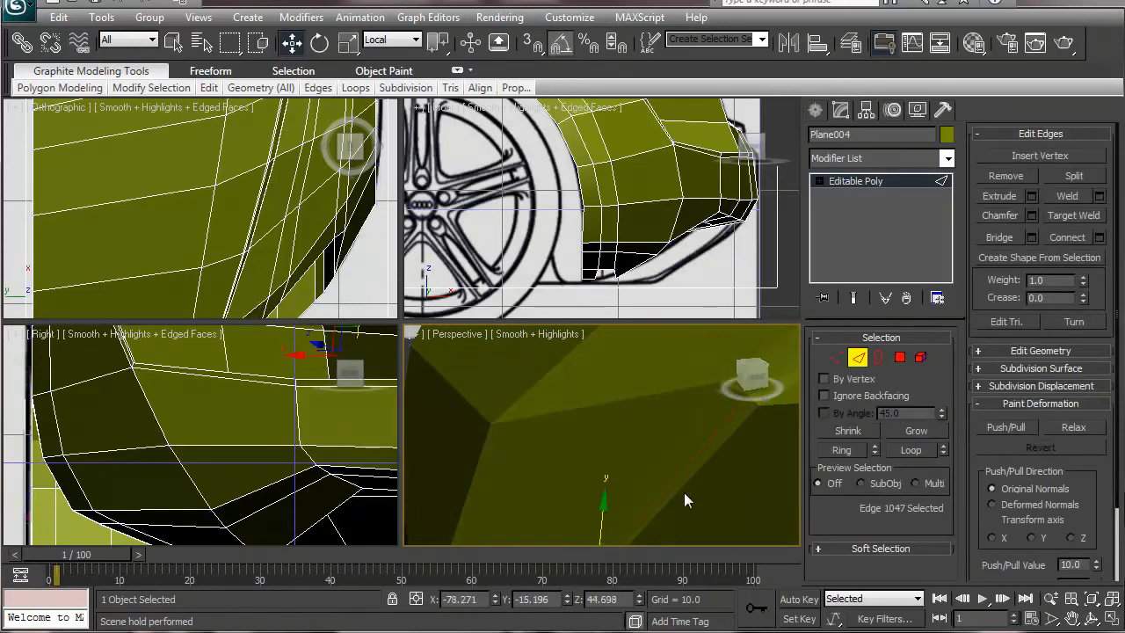
middle_drag(682, 493, 635, 519)
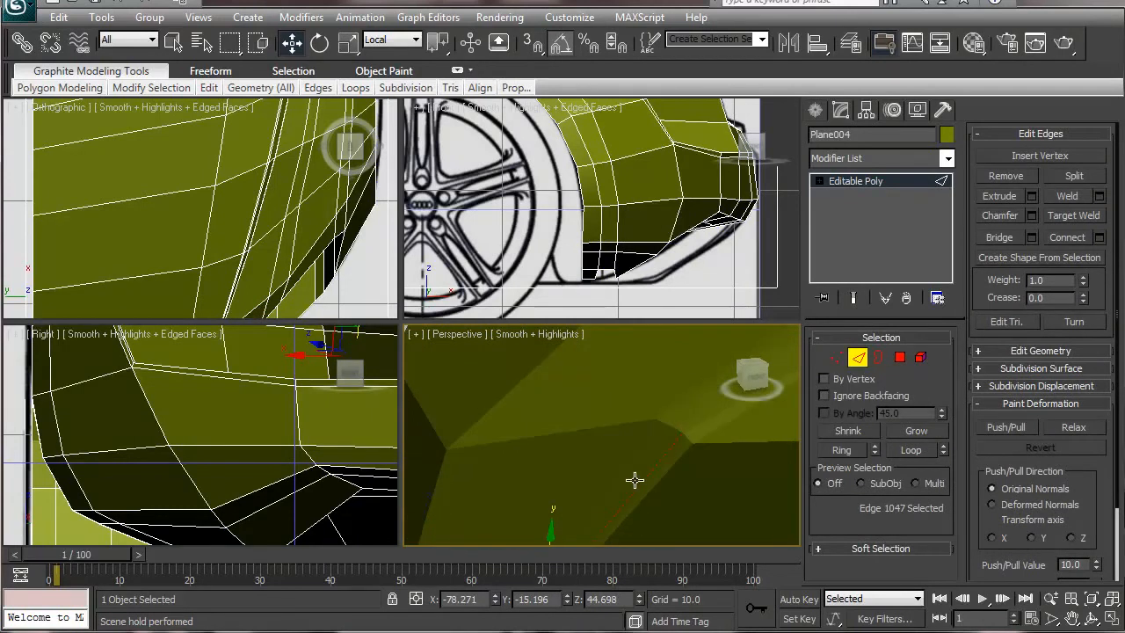
click(634, 480)
click(644, 460)
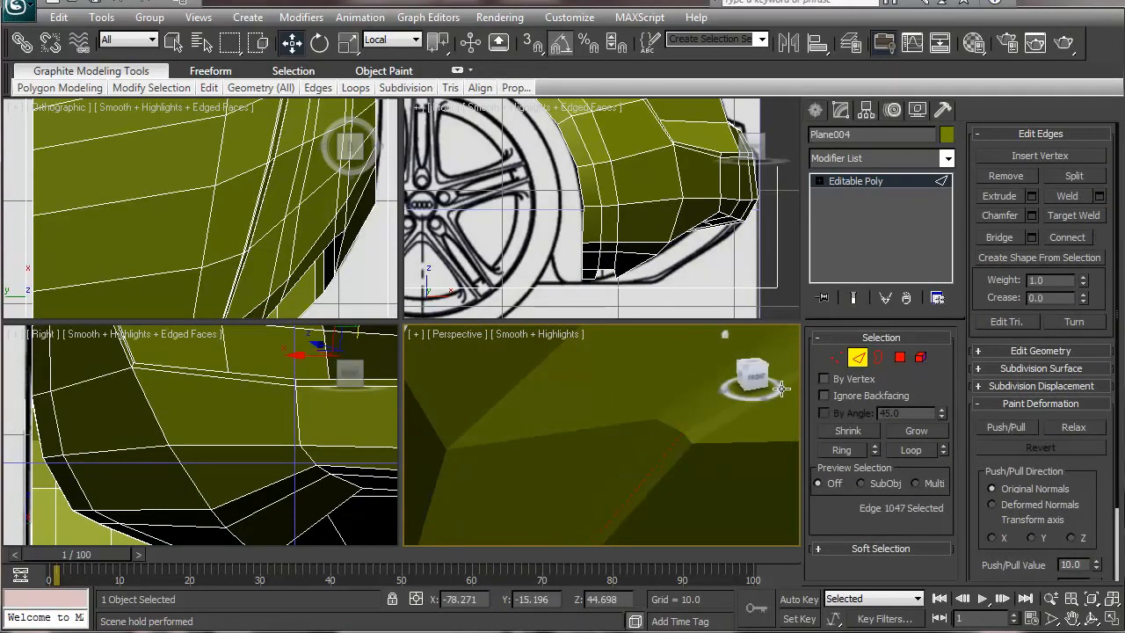
double_click(638, 471)
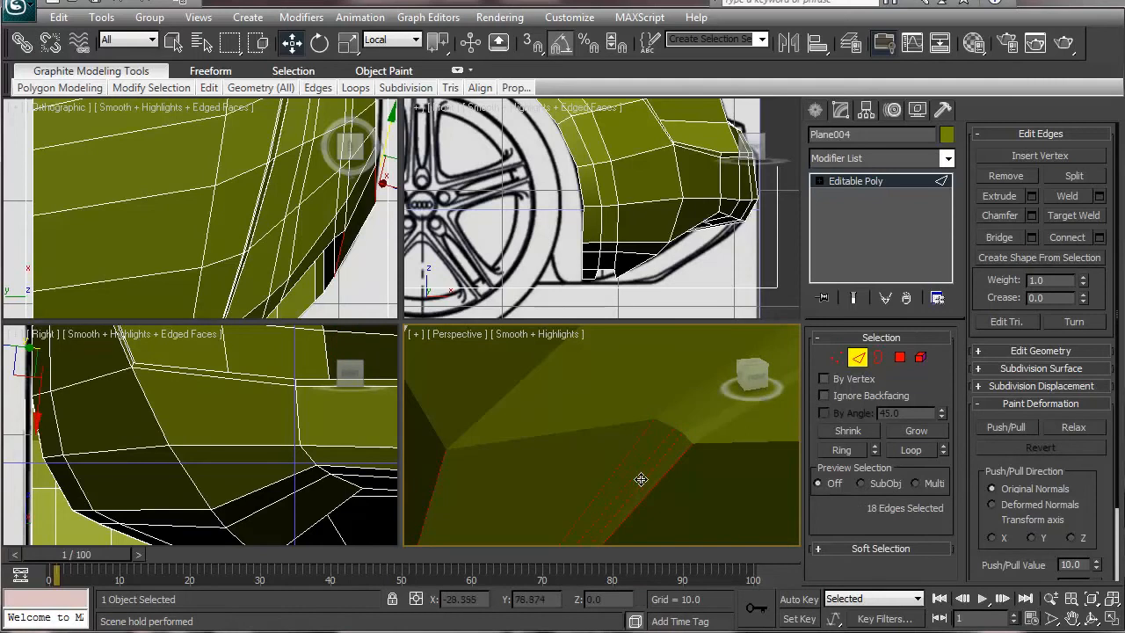
click(634, 472)
ctrl+click(639, 482)
scroll(693, 462, down, 3)
alt+middle_drag(692, 462, 707, 407)
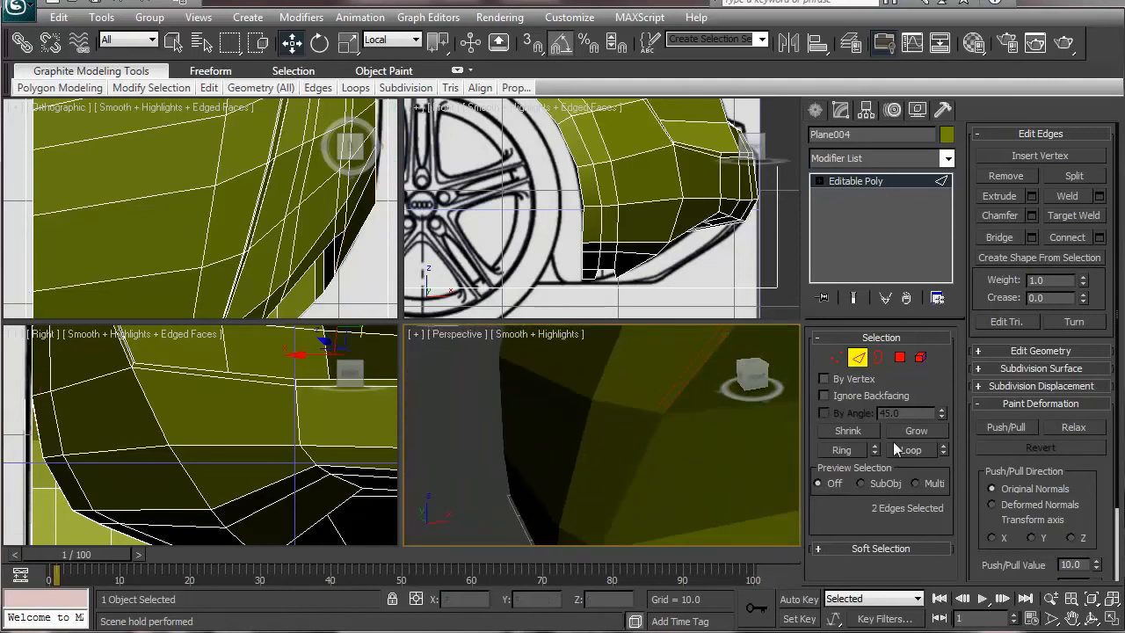
- Try extending the two-edge selection down the front corner along its loops, and undo back to a single edge
click(942, 448)
click(947, 453)
click(942, 454)
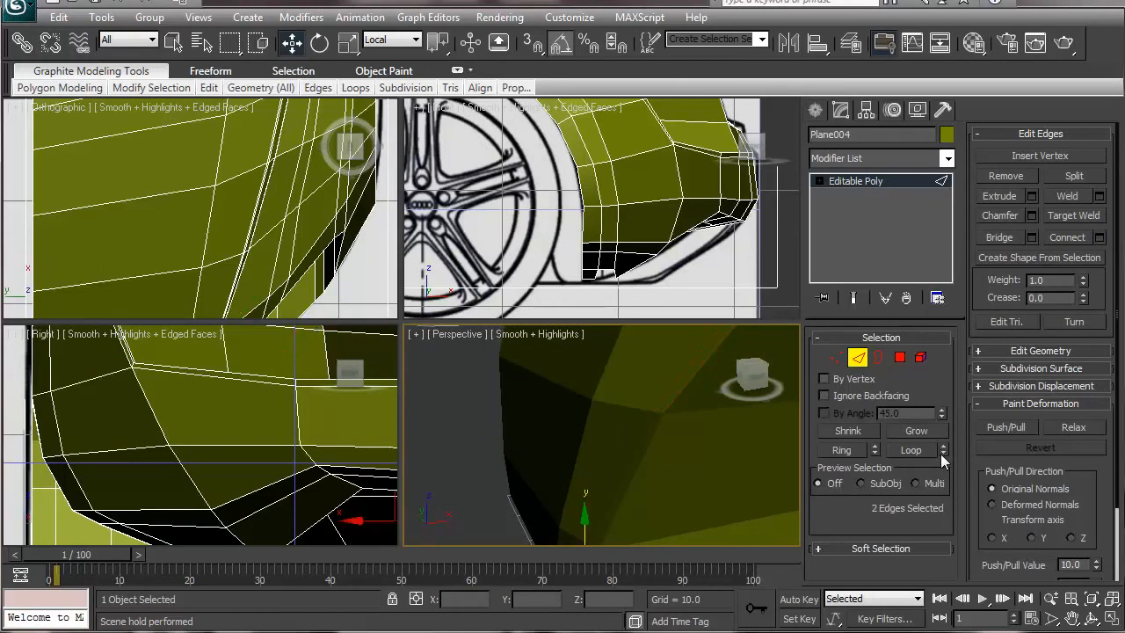
click(946, 446)
ctrl+click(942, 452)
middle_drag(706, 483, 721, 356)
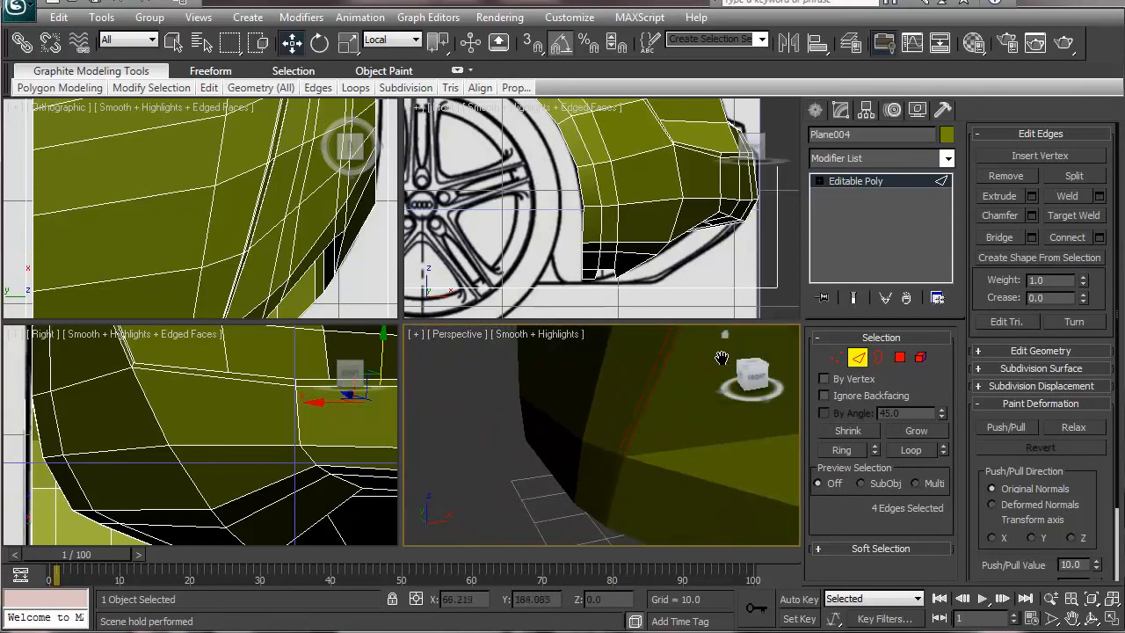
alt+click(943, 453)
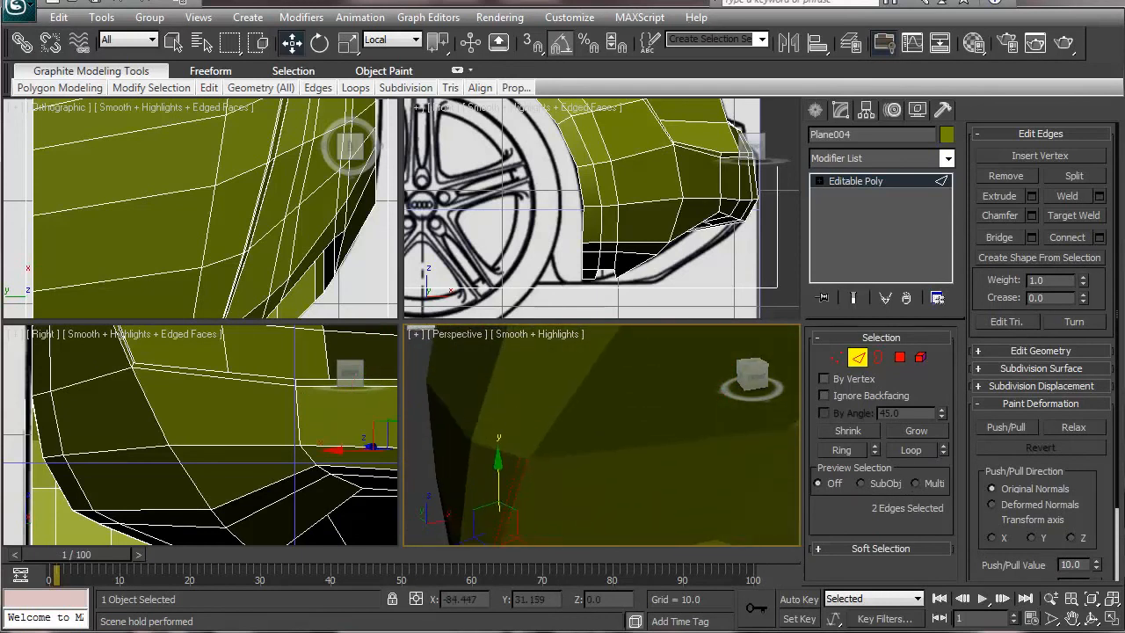
alt+middle_drag(562, 462, 521, 461)
click(579, 396)
key(z)
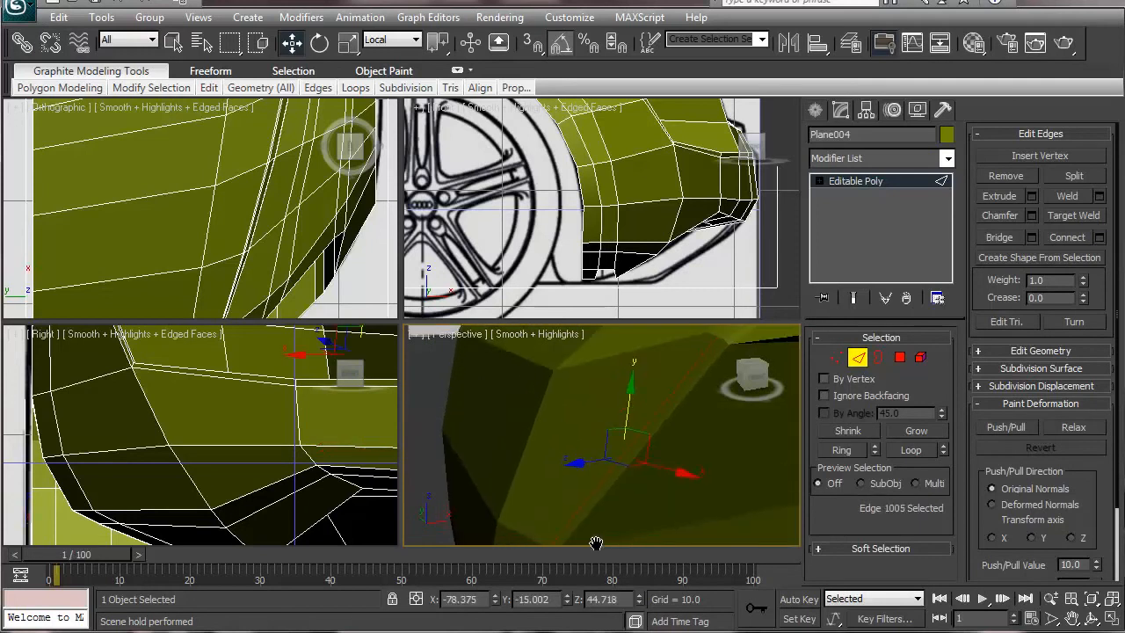
- Turn NURMS subdivision back on to check the reshaped crease end at the headlight corner
scroll(604, 488, up, 2)
middle_drag(604, 481, 686, 495)
scroll(685, 495, down, 3)
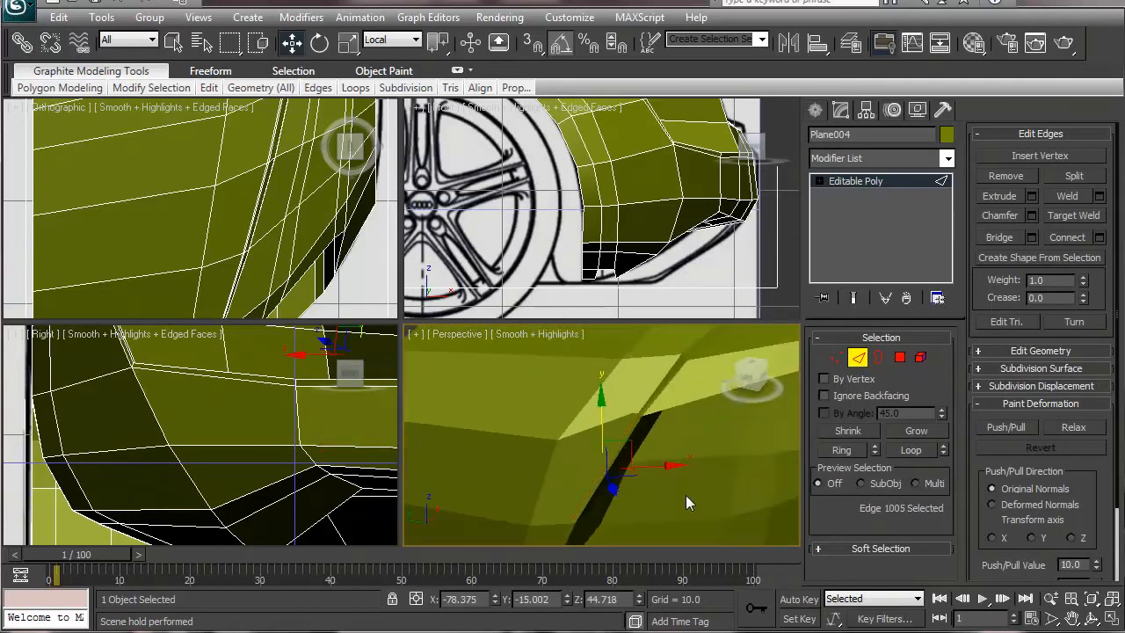
scroll(685, 494, down, 2)
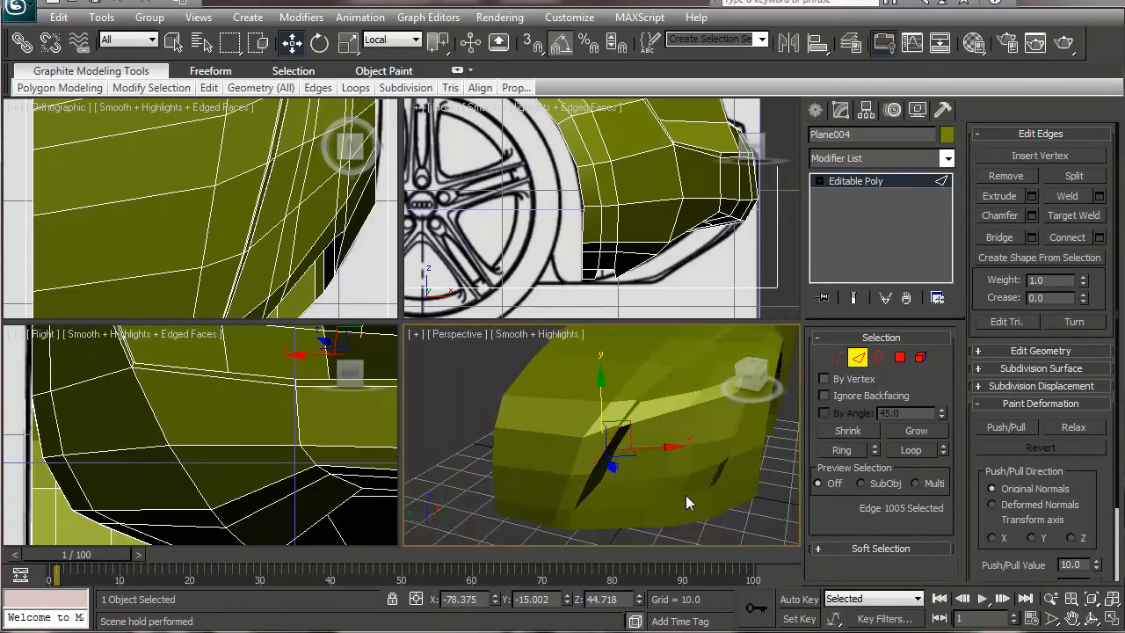
click(1040, 368)
click(1010, 290)
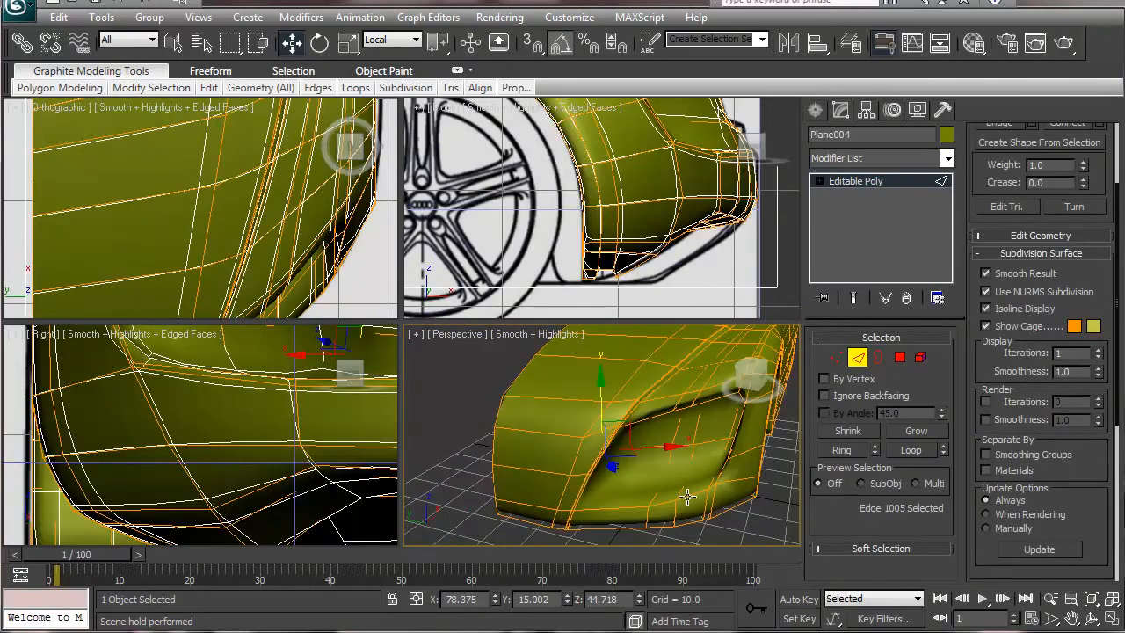
- Leave edge editing and examine the smoothed, unselected body around the headlight opening's front corner, reselecting the body to finish
click(738, 524)
click(857, 358)
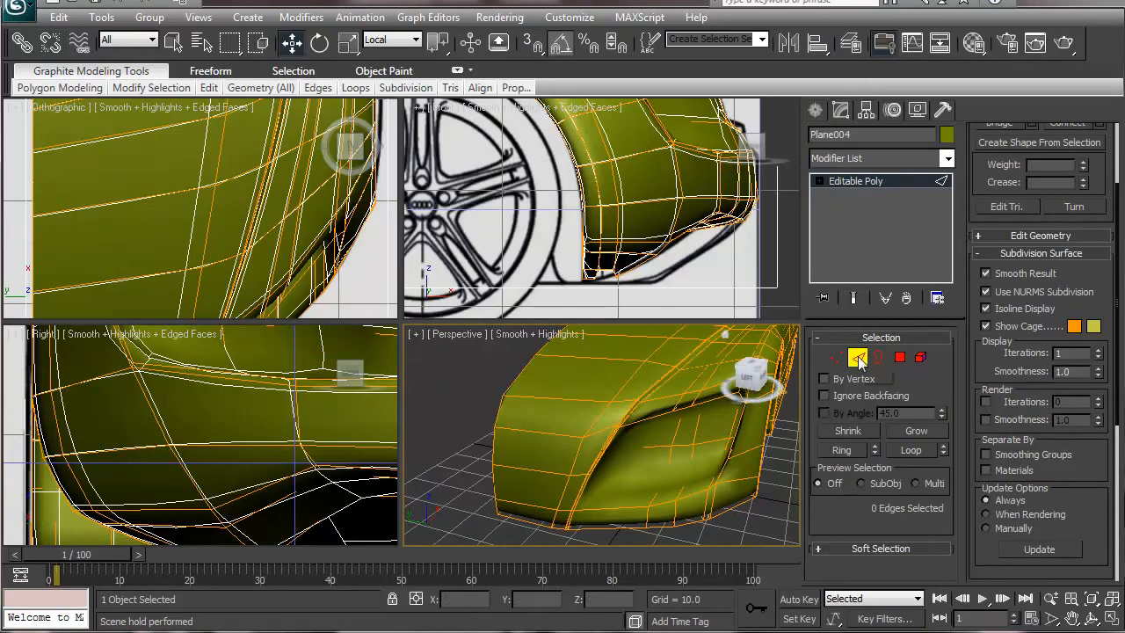
click(694, 499)
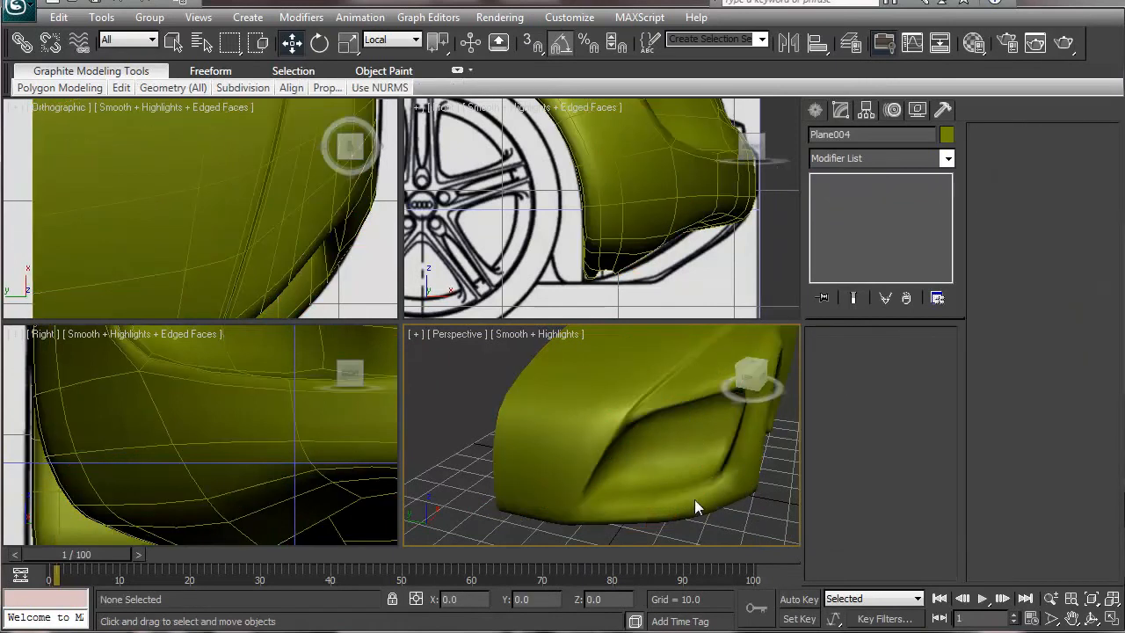
mouse_move(697, 492)
alt+middle_down()
mouse_move(579, 451)
mouse_move(732, 499)
mouse_move(717, 487)
alt+middle_up()
alt+middle_drag(663, 448, 506, 433)
click(620, 431)
middle_drag(620, 431, 585, 437)
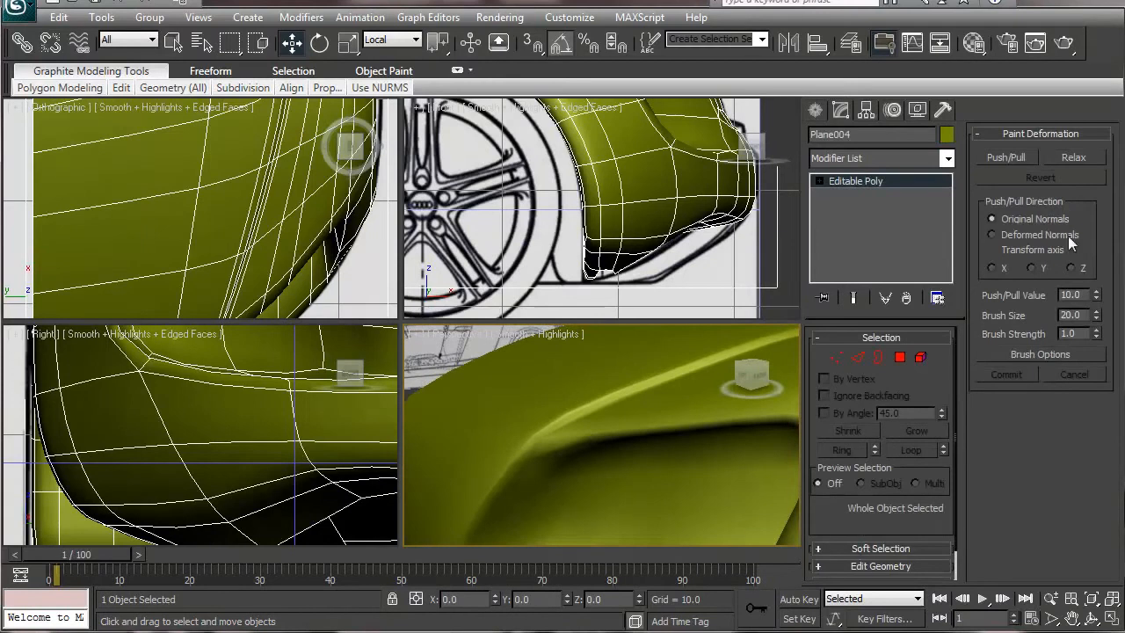
- Set the NURMS display iterations to 2 and check the smoothing of the crease around the headlight opening
click(846, 338)
click(869, 392)
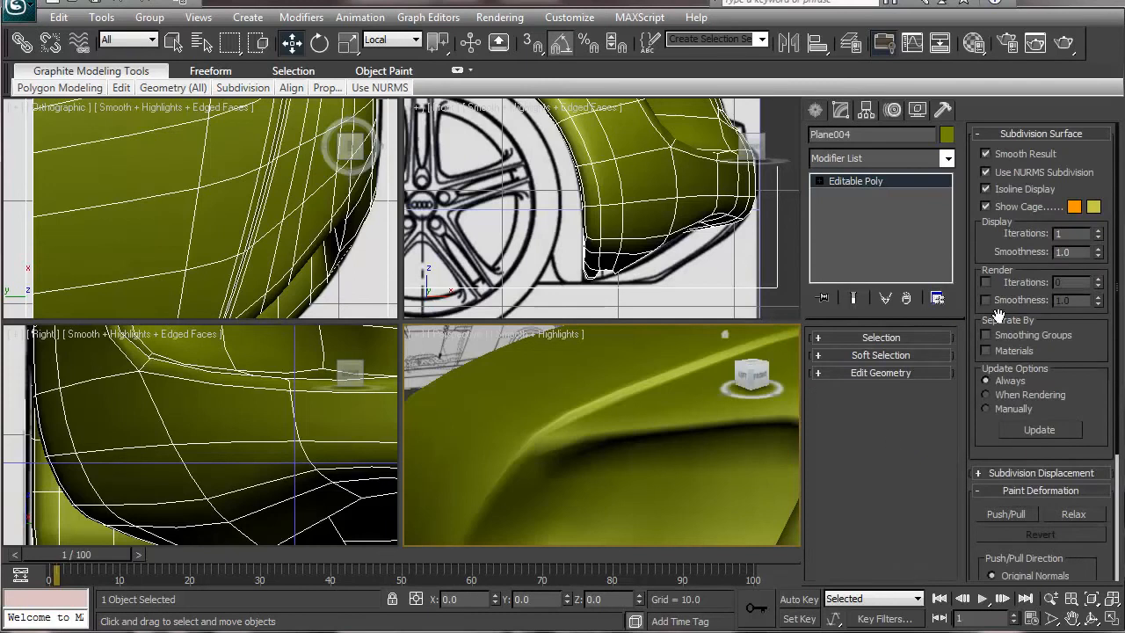
click(1099, 231)
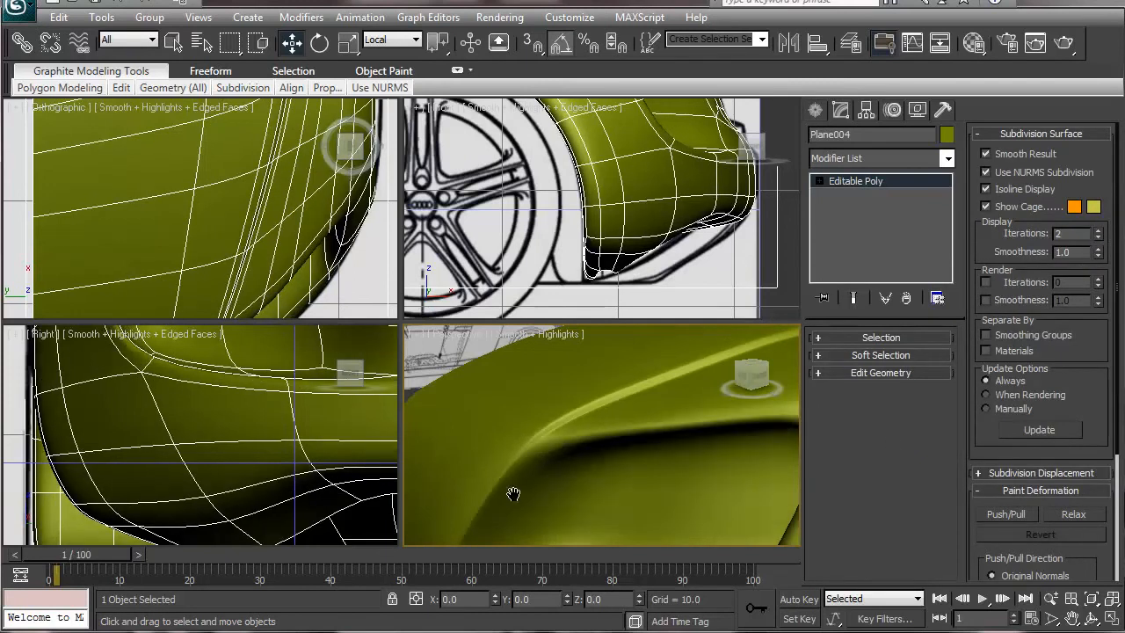
alt+middle_drag(515, 494, 422, 472)
scroll(488, 469, down, 3)
alt+middle_drag(550, 463, 644, 436)
alt+middle_drag(672, 477, 726, 333)
scroll(537, 512, up, 4)
scroll(578, 489, up, 2)
scroll(624, 507, up, 4)
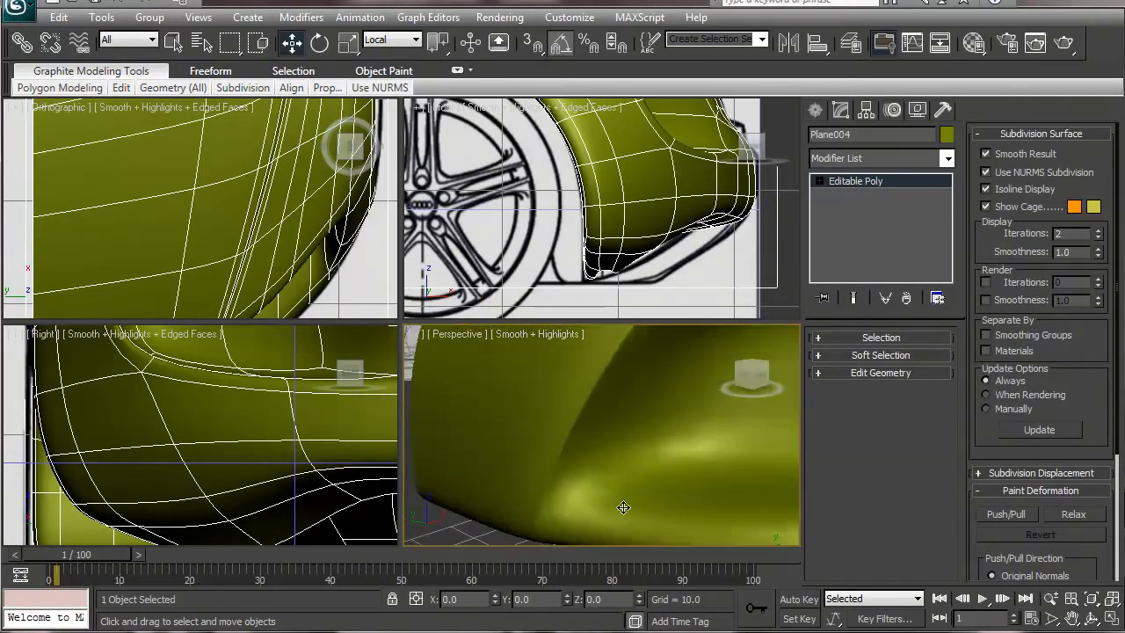
- Turn off NURMS subdivision and return to edge editing on the narrow strip beside the headlight opening's front side
click(1009, 173)
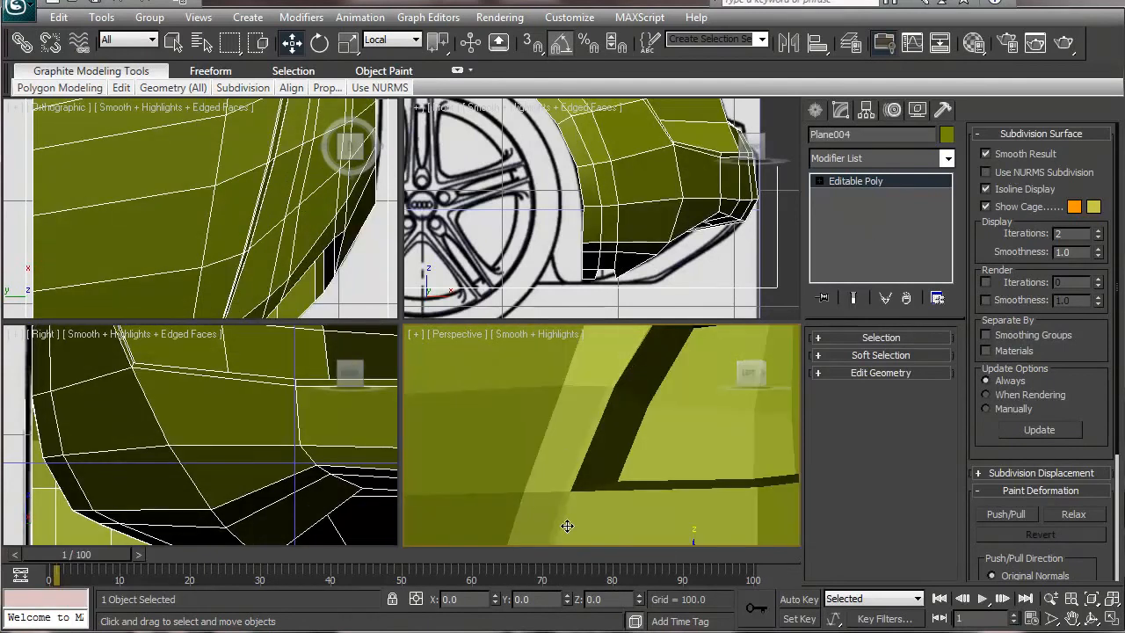
click(885, 337)
click(857, 356)
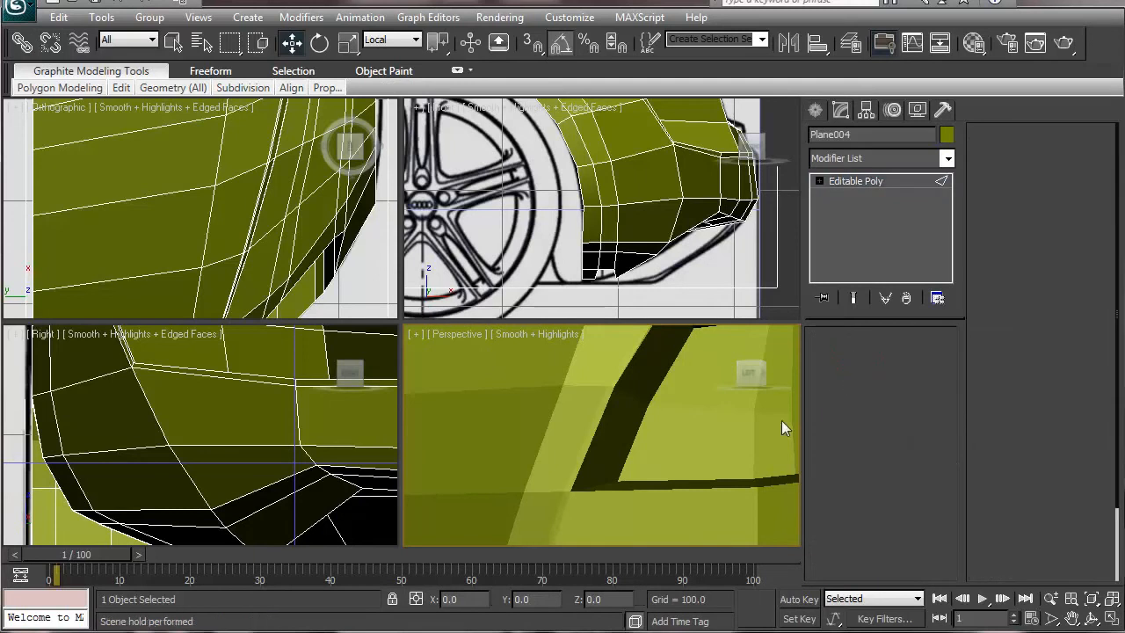
click(588, 441)
alt+middle_drag(629, 422, 540, 570)
middle_drag(608, 450, 641, 429)
scroll(644, 395, up, 3)
click(641, 430)
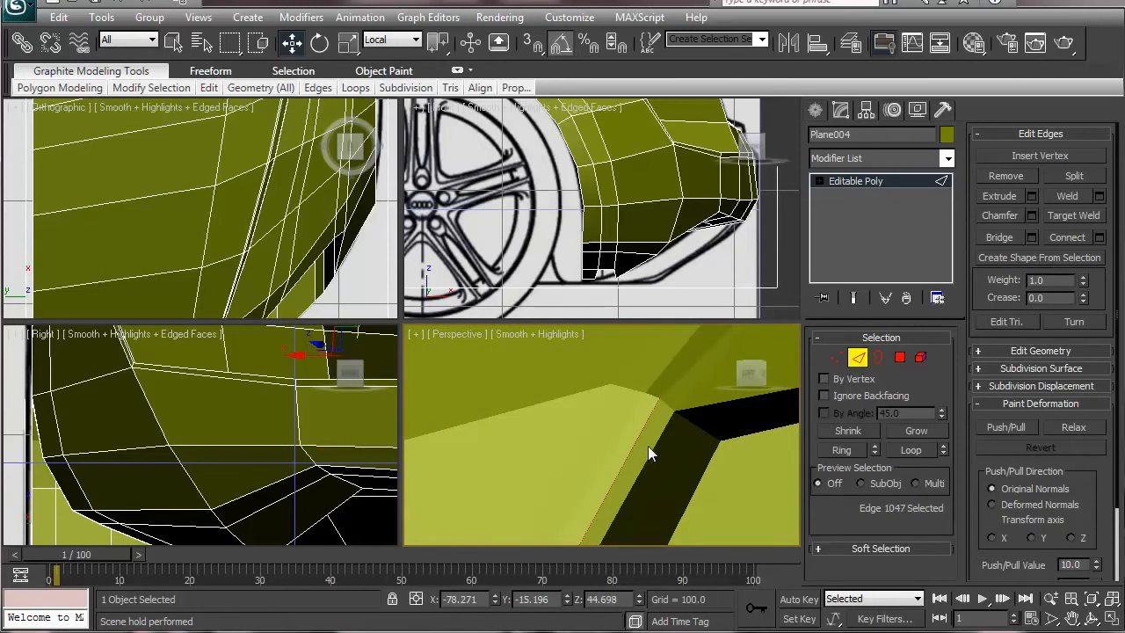
- Try selecting the complete edge loops running along the narrow strip beside the headlight opening
double_click(647, 445)
alt+middle_drag(676, 446, 590, 429)
scroll(665, 411, down, 2)
click(585, 449)
double_click(592, 444)
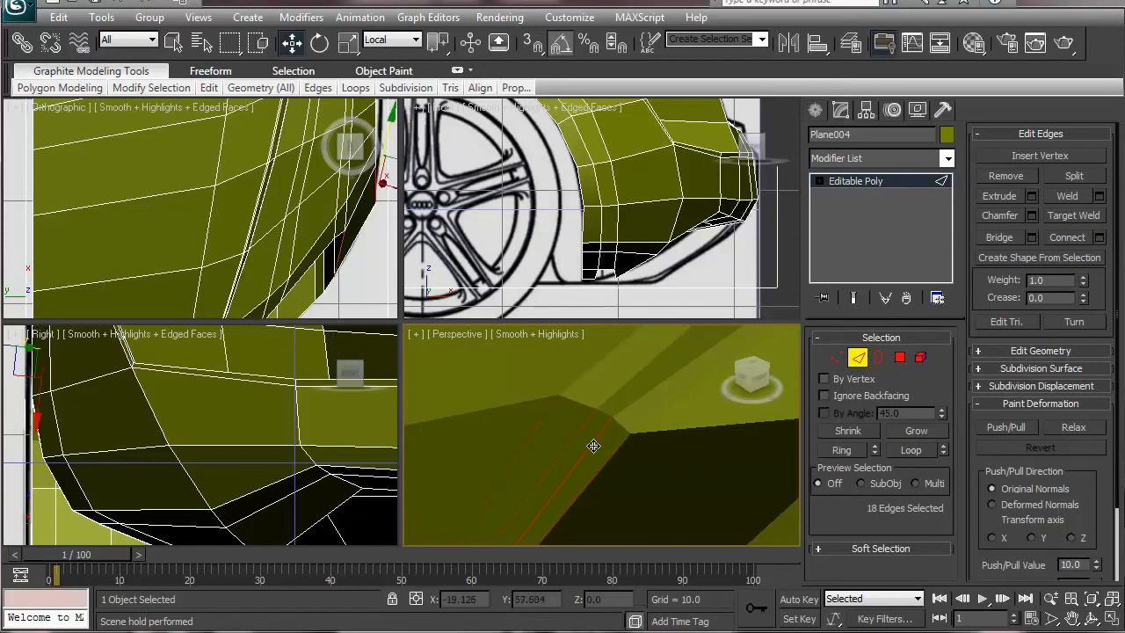
click(572, 436)
double_click(587, 452)
- Select the two adjacent strip edges beside the headlight opening, extend them down the front corner along their loops, and remove them
click(571, 440)
ctrl+click(583, 454)
alt+middle_drag(583, 455, 573, 430)
scroll(570, 490, down, 4)
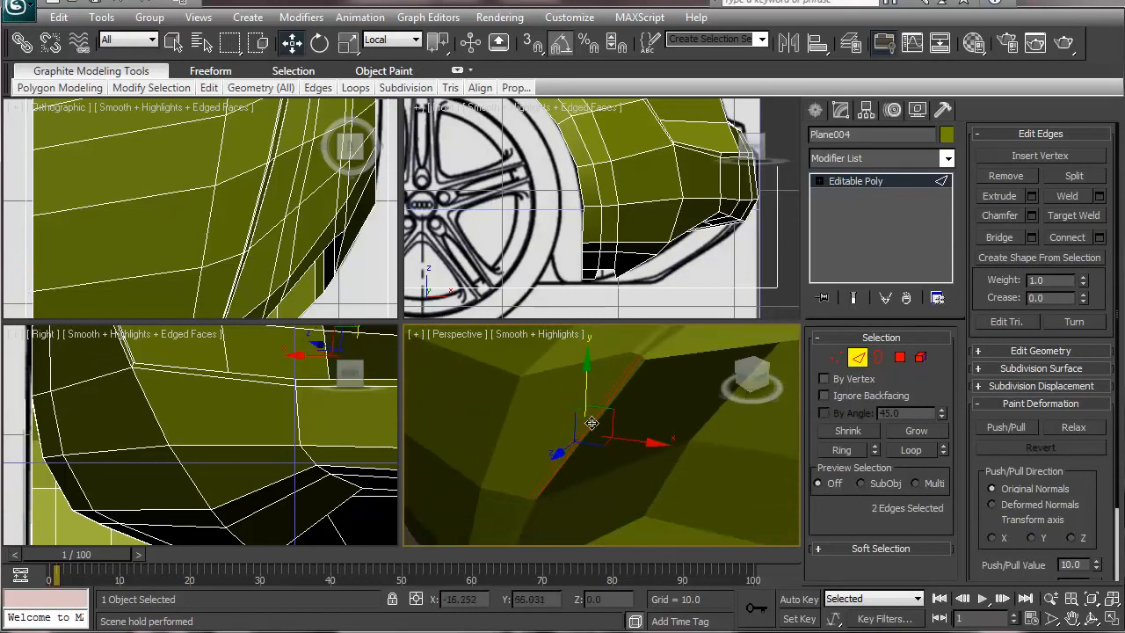
ctrl+click(943, 453)
click(944, 444)
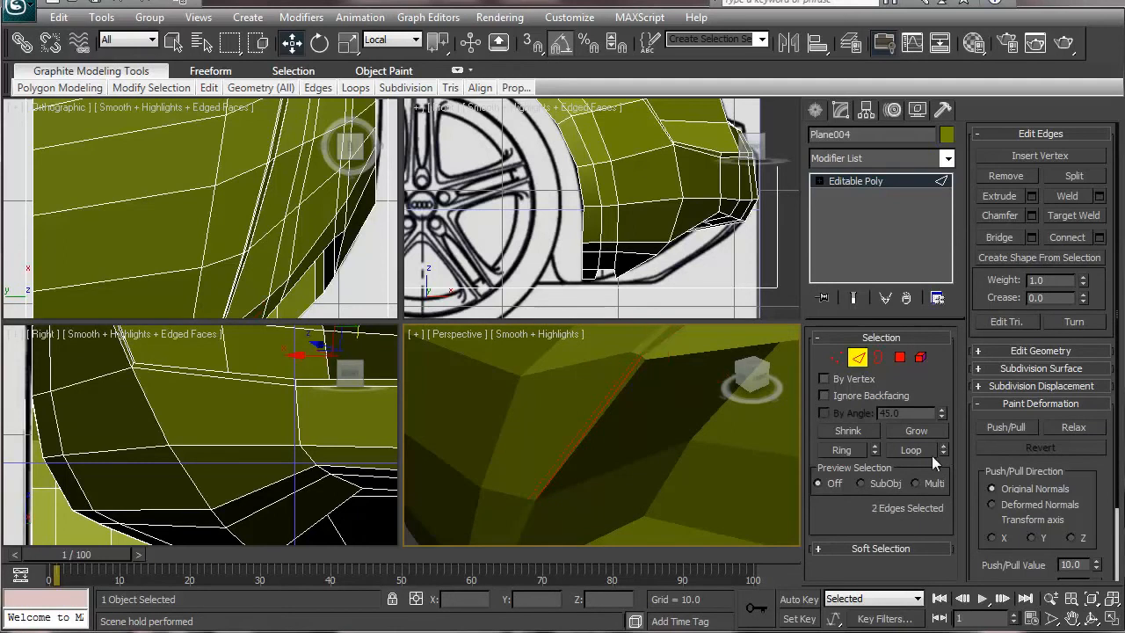
ctrl+click(942, 453)
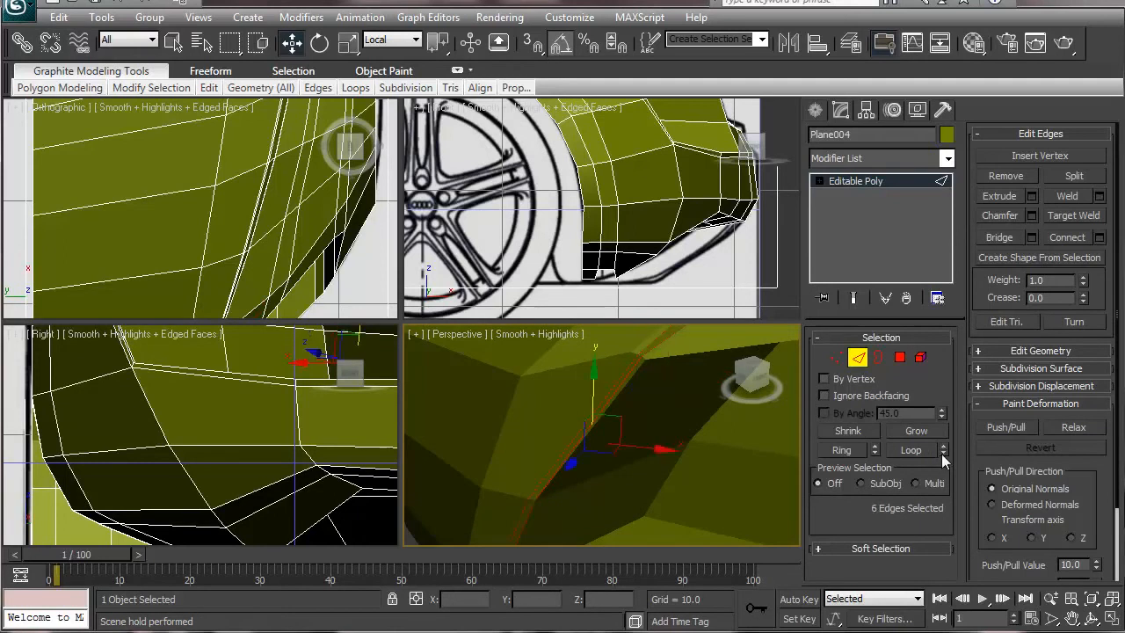
alt+middle_drag(725, 452, 635, 361)
ctrl+click(942, 453)
ctrl+click(941, 453)
alt+middle_drag(662, 452, 634, 459)
alt+drag(673, 499, 674, 499)
alt+middle_drag(622, 525, 643, 434)
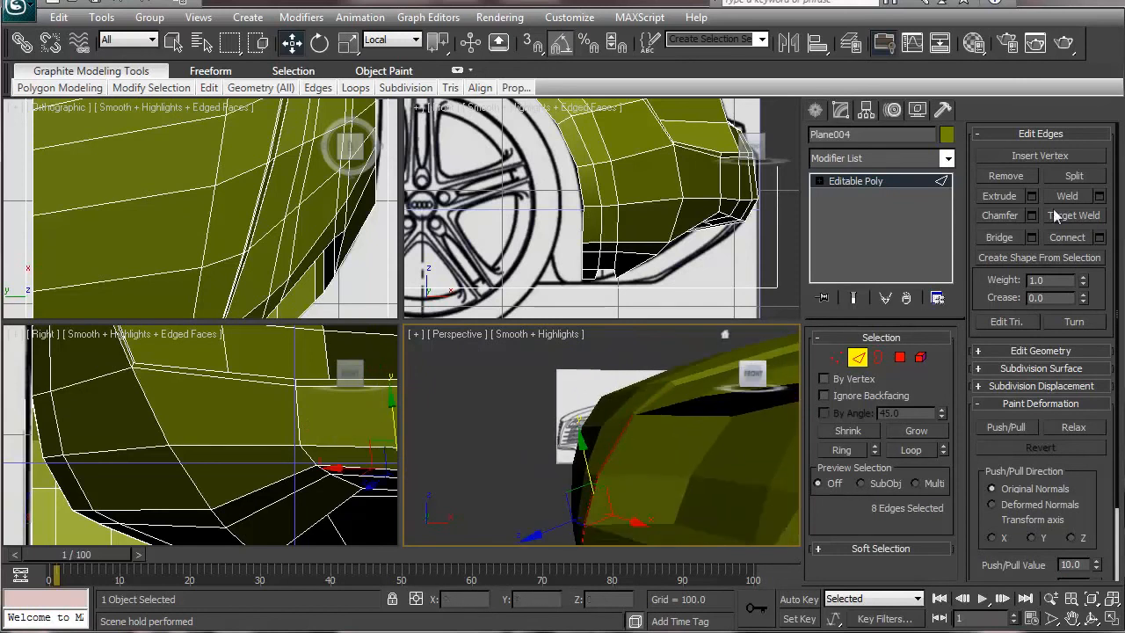
click(1018, 180)
- Remove the two leftover vertices halfway down the headlight opening's front side in vertex editing
alt+middle_drag(504, 423, 618, 429)
click(836, 357)
scroll(703, 454, up, 5)
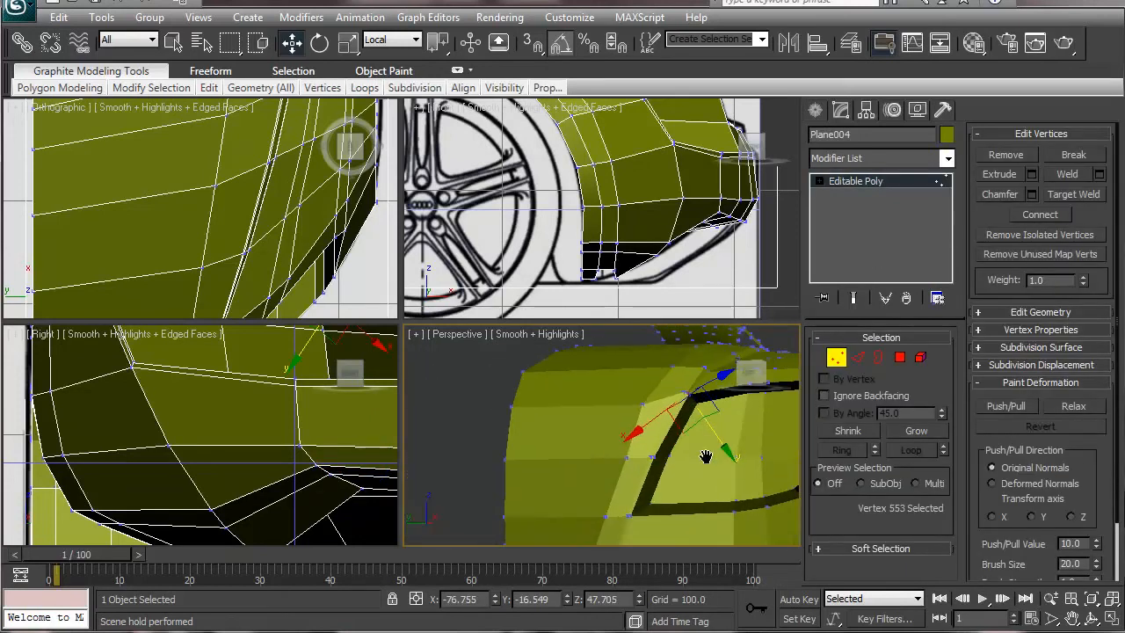
alt+middle_drag(702, 469, 615, 456)
middle_drag(650, 497, 551, 398)
click(646, 449)
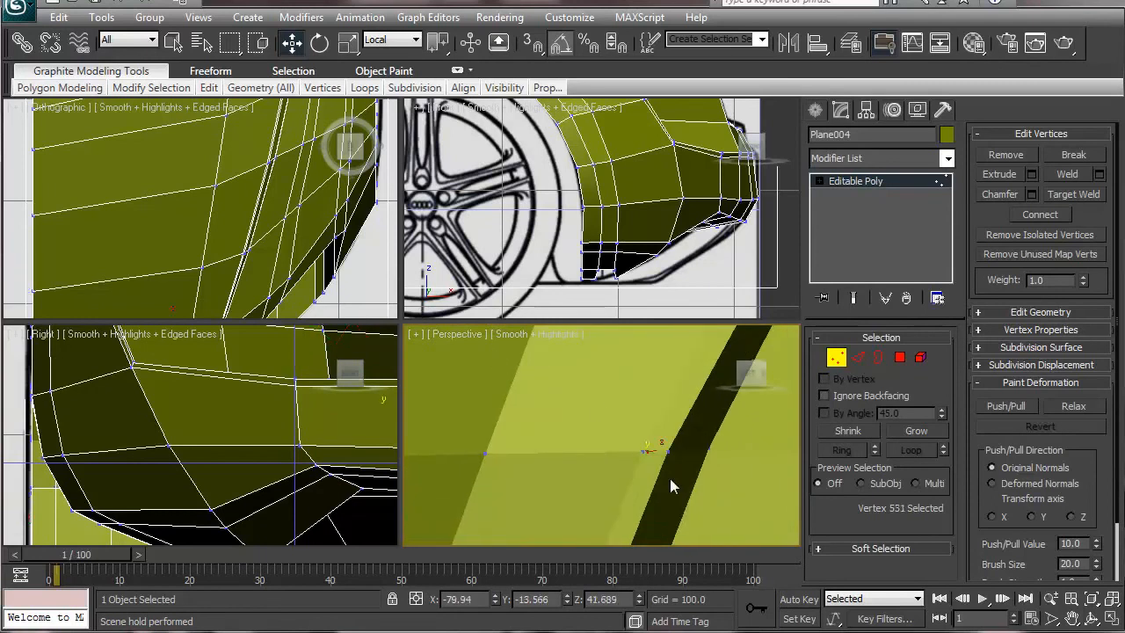
scroll(663, 475, up, 3)
mouse_move(665, 475)
middle_down()
mouse_move(546, 444)
mouse_move(770, 505)
mouse_move(646, 479)
middle_up()
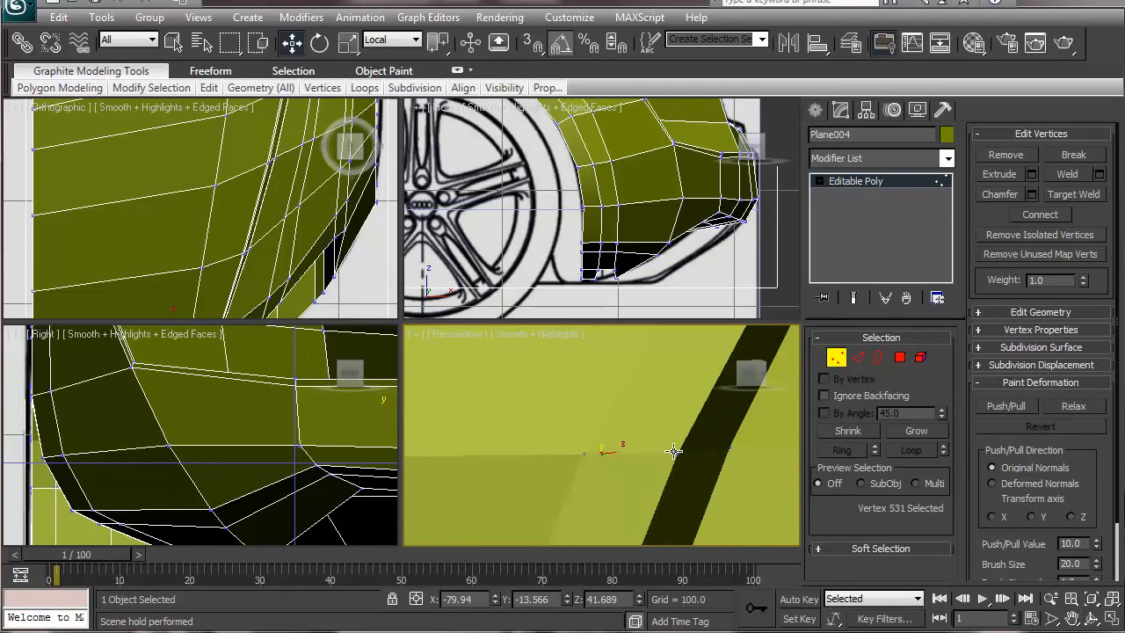
right_click(672, 452)
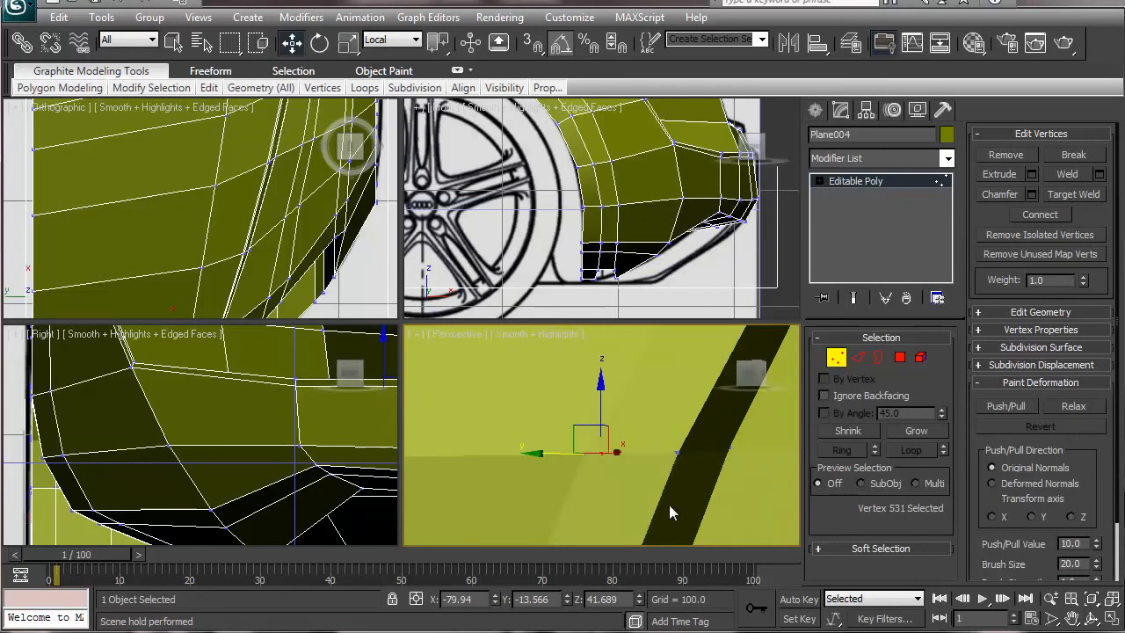
click(671, 455)
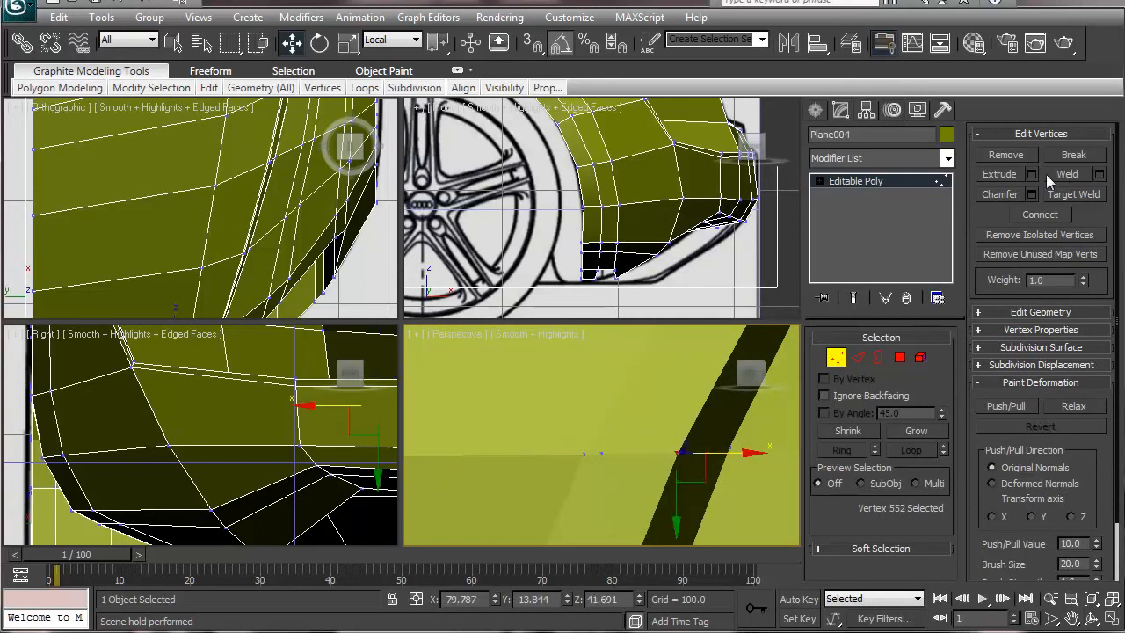
click(1013, 154)
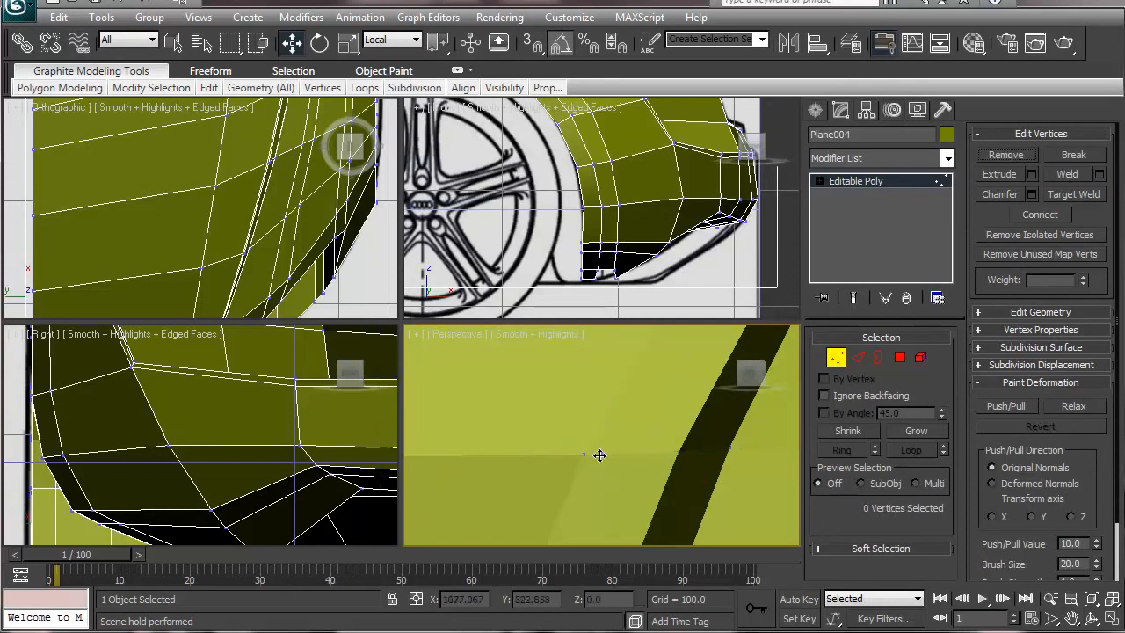
click(1012, 154)
- Remove the two leftover vertices beside the headlight opening's lower front corner
middle_drag(617, 457, 664, 444)
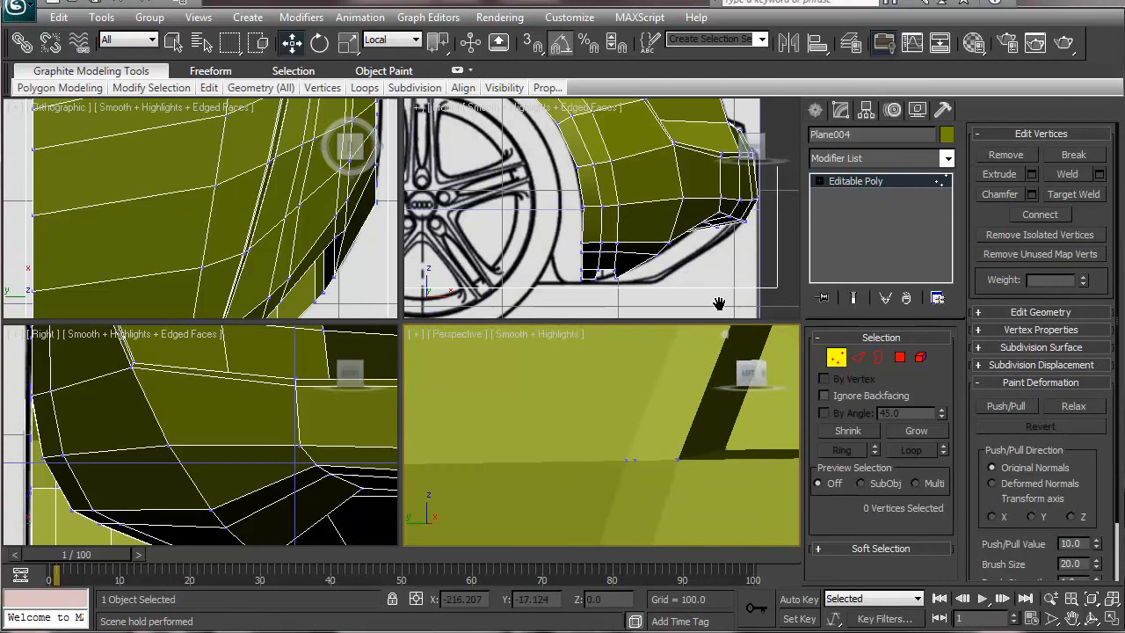
click(644, 458)
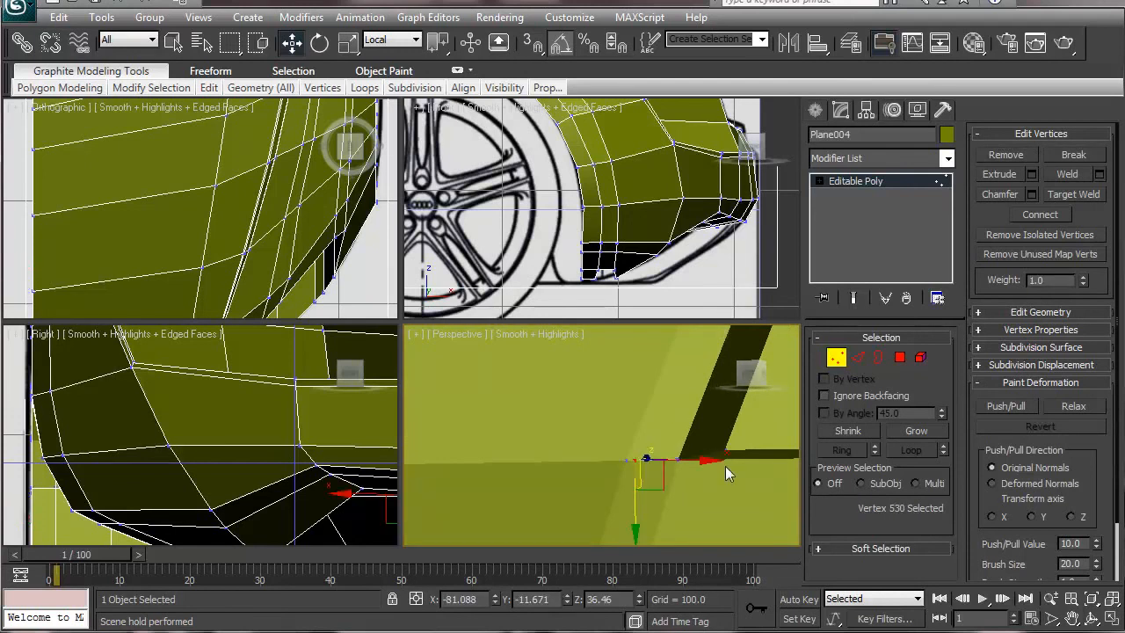
click(1012, 159)
click(679, 458)
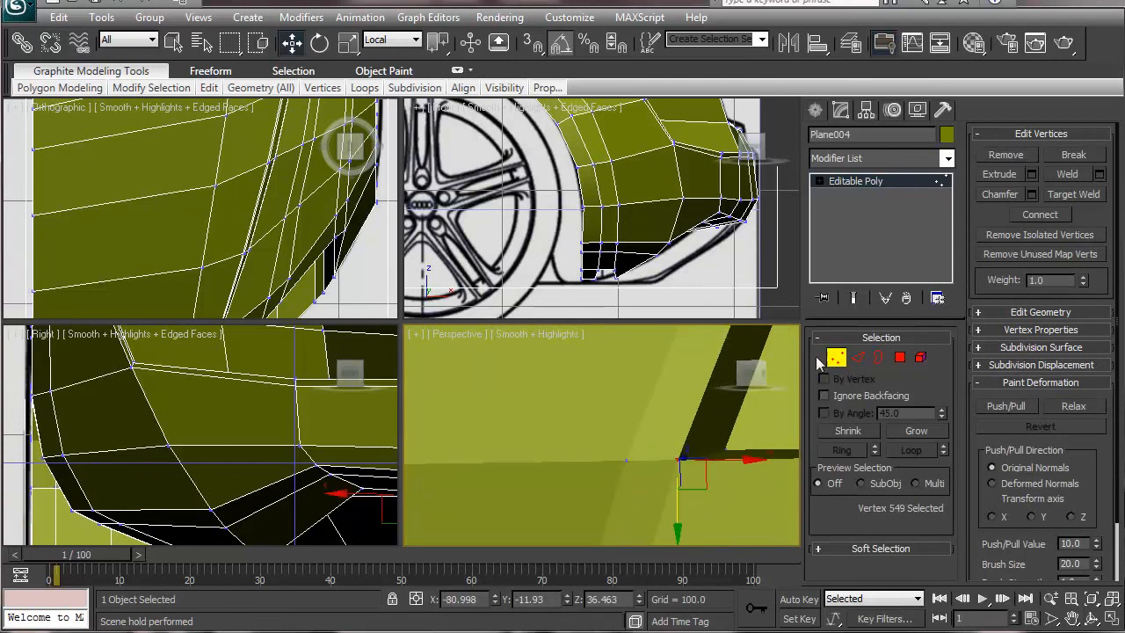
click(1012, 156)
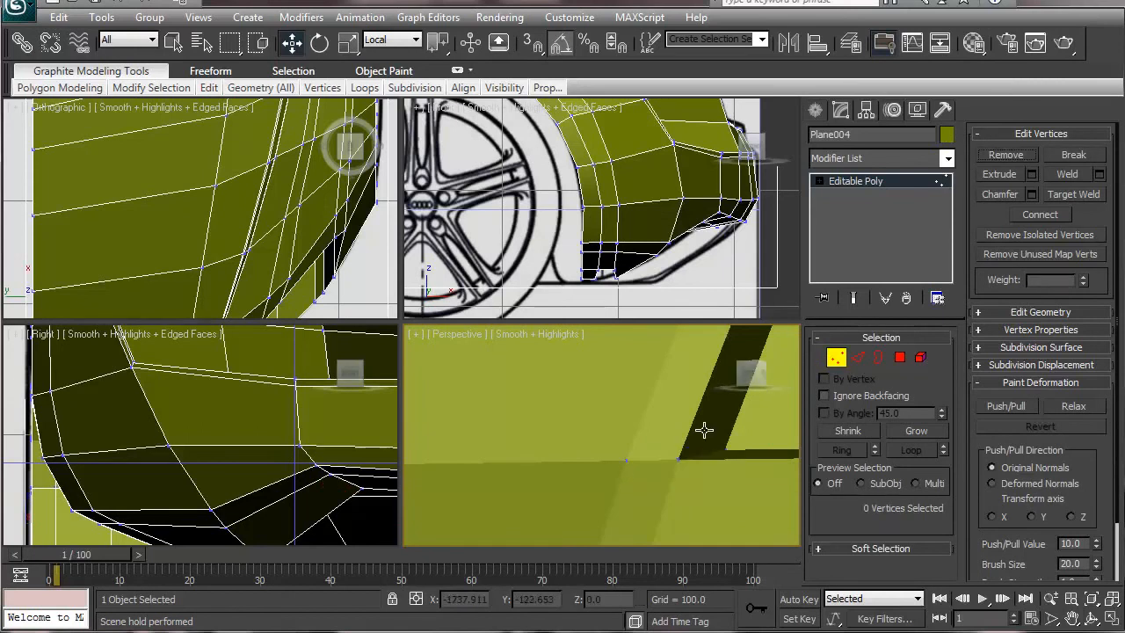
- Inspect the vertices at the headlight opening's upper front corner and along the body's bottom edge for leftovers
click(679, 459)
middle_drag(736, 435, 625, 587)
middle_drag(756, 360, 519, 553)
scroll(586, 440, down, 1)
middle_drag(585, 439, 559, 558)
middle_drag(638, 429, 625, 461)
click(645, 407)
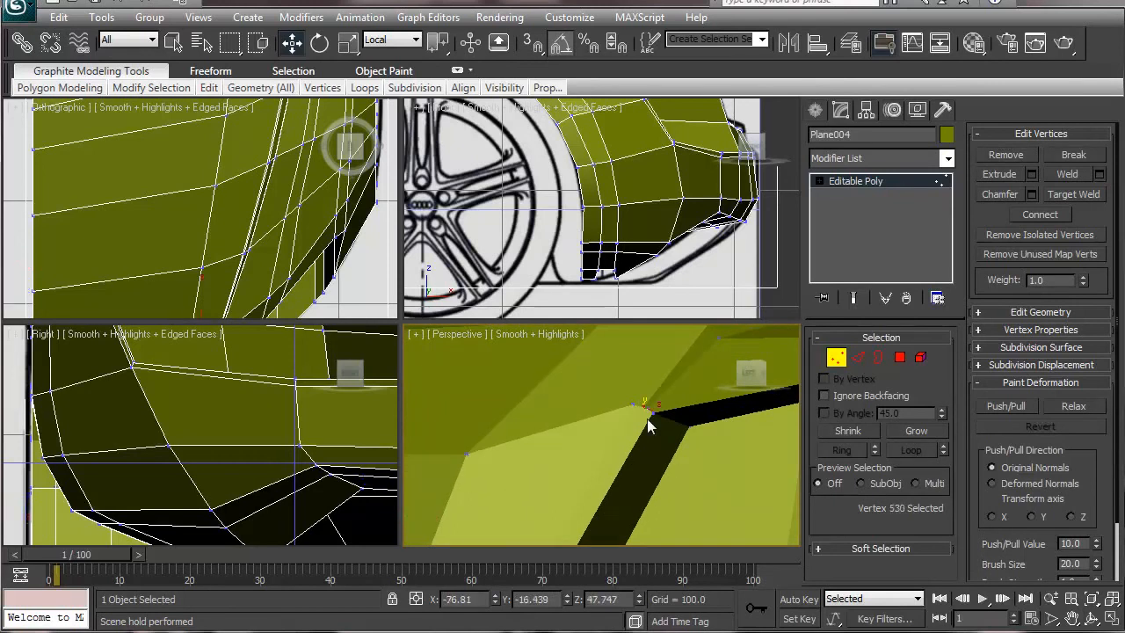
key(e)
key(w)
scroll(582, 433, up, 4)
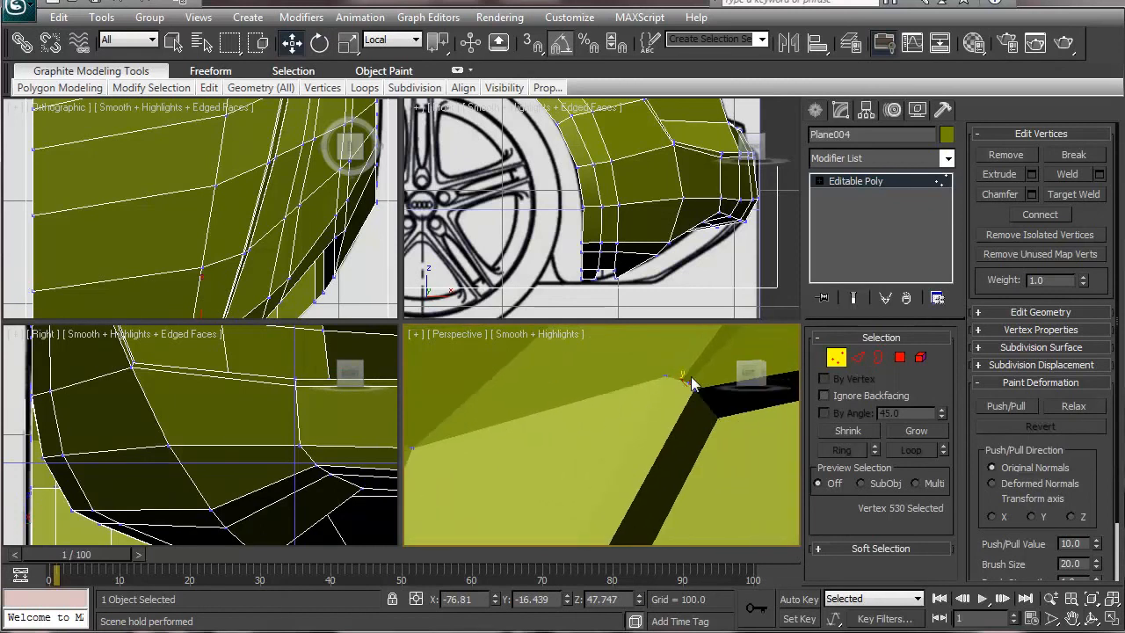
middle_drag(658, 419, 597, 395)
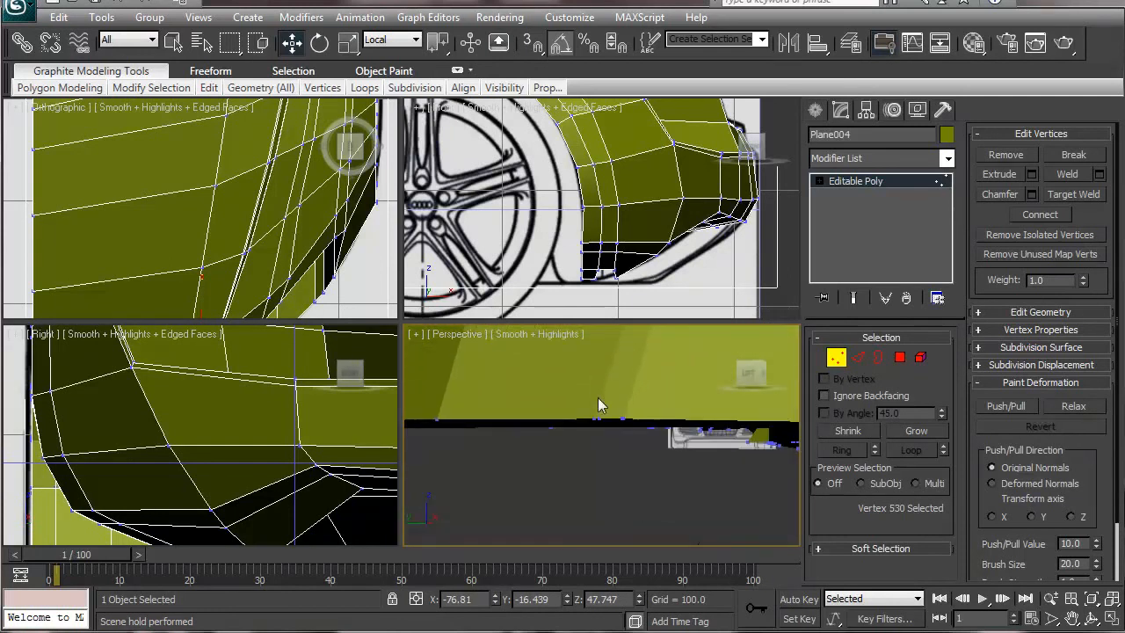
- Remove the leftover vertex on the body's bottom edge below the headlight while keeping the surrounding faces
click(601, 419)
key(Delete)
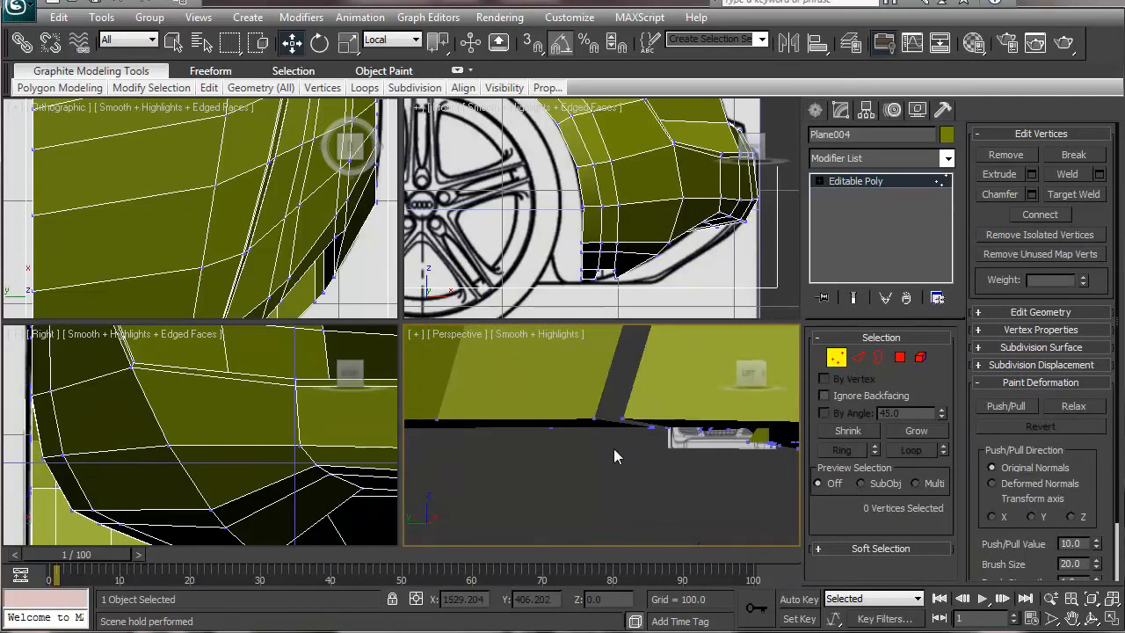
key(ctrl+z)
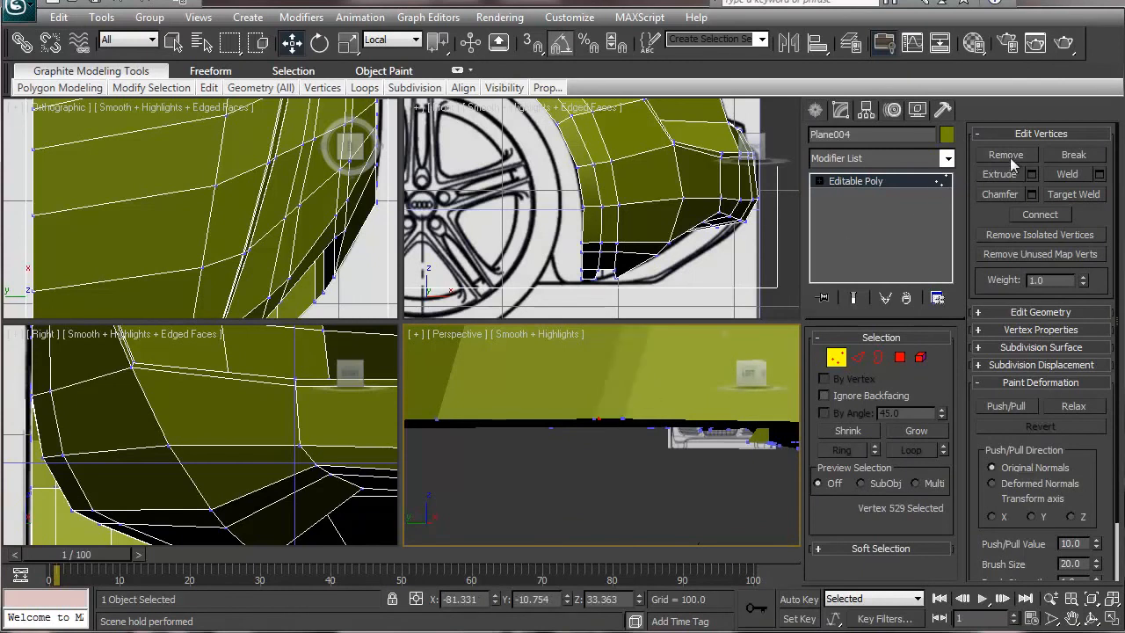
key(BackSpace)
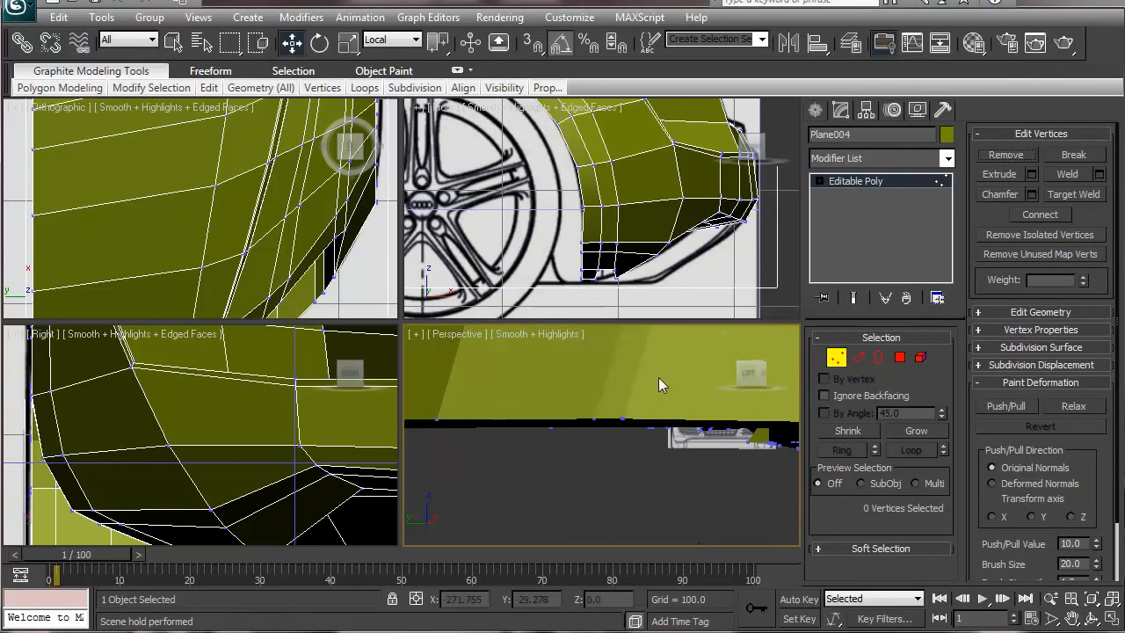
- Try removing the neighbouring corner vertex on the body's bottom edge, and undo it
click(596, 423)
click(1010, 156)
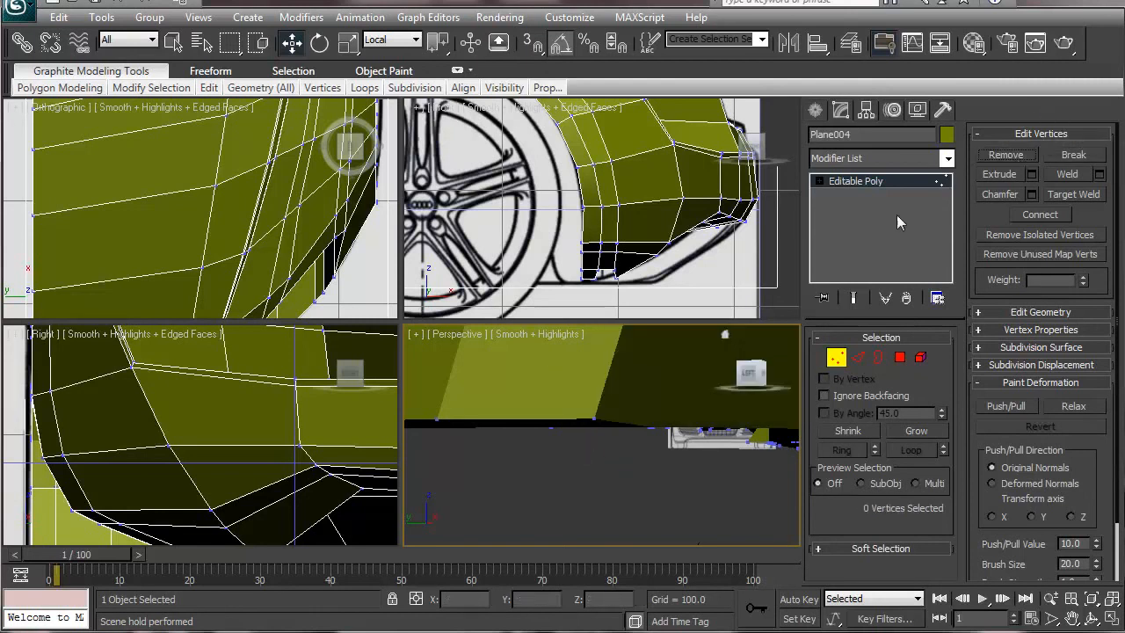
key(ctrl+z)
- Remove the second leftover vertex on the bottom edge, beside the removed support loop's end
click(644, 481)
scroll(642, 477, up, 1)
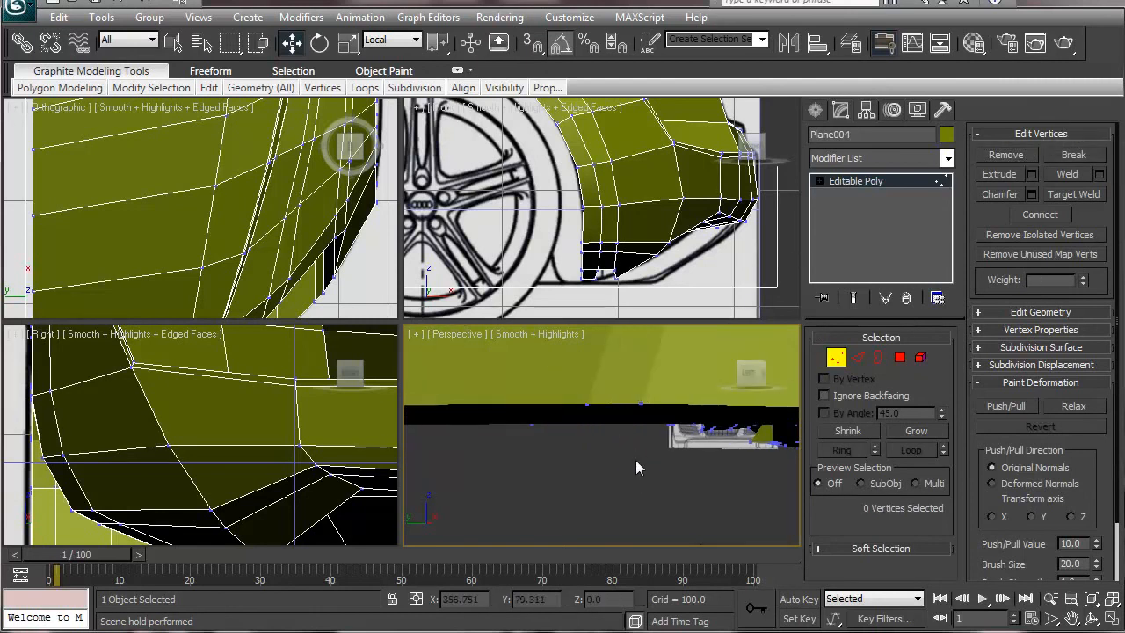
scroll(639, 472, up, 2)
middle_drag(660, 403, 649, 438)
scroll(647, 438, down, 1)
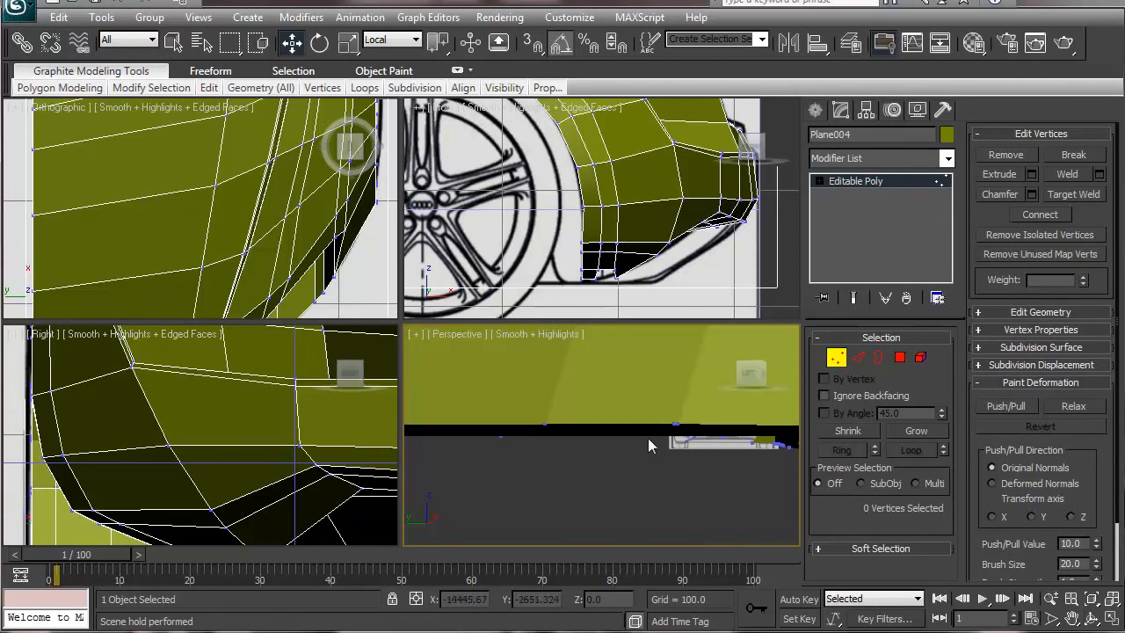
click(674, 429)
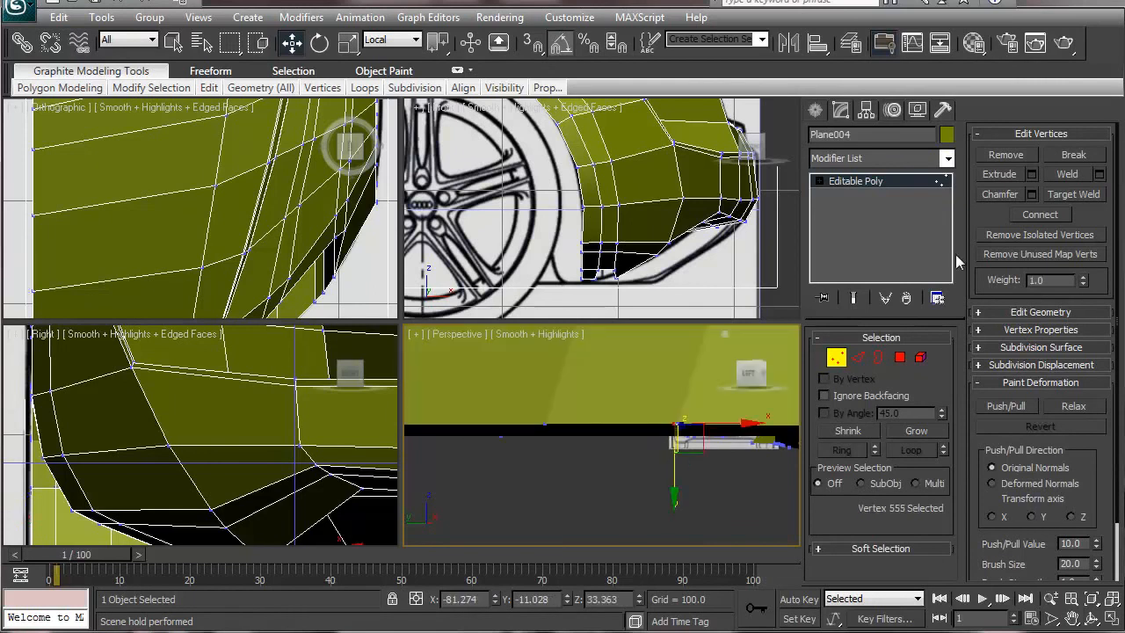
click(1006, 156)
click(763, 387)
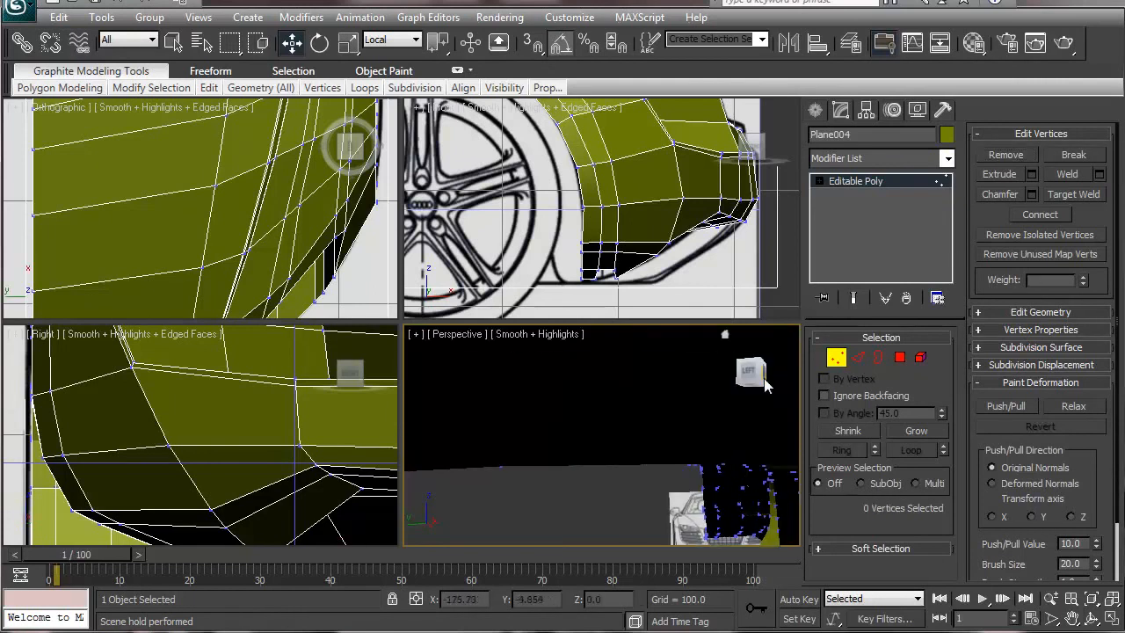
- Remove another leftover vertex of the deleted support loop near the headlight opening
click(694, 502)
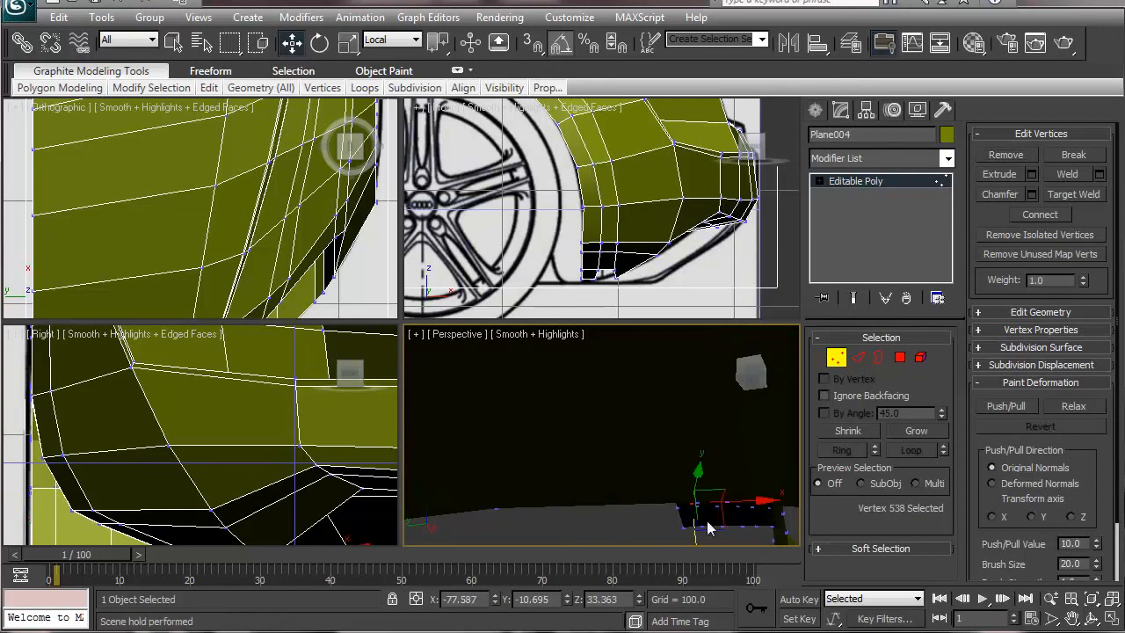
click(1007, 156)
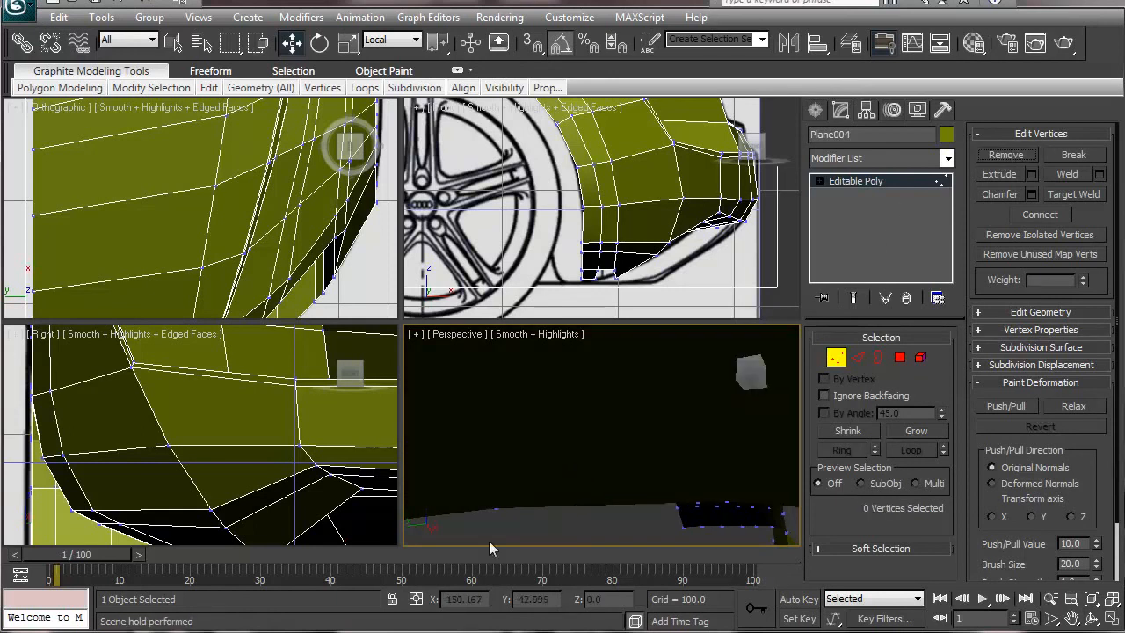
middle_drag(554, 460, 531, 481)
- Enable NURMS Subdivision on the body and inspect the smoothed crease and headlight opening with the body deselected
scroll(684, 434, down, 4)
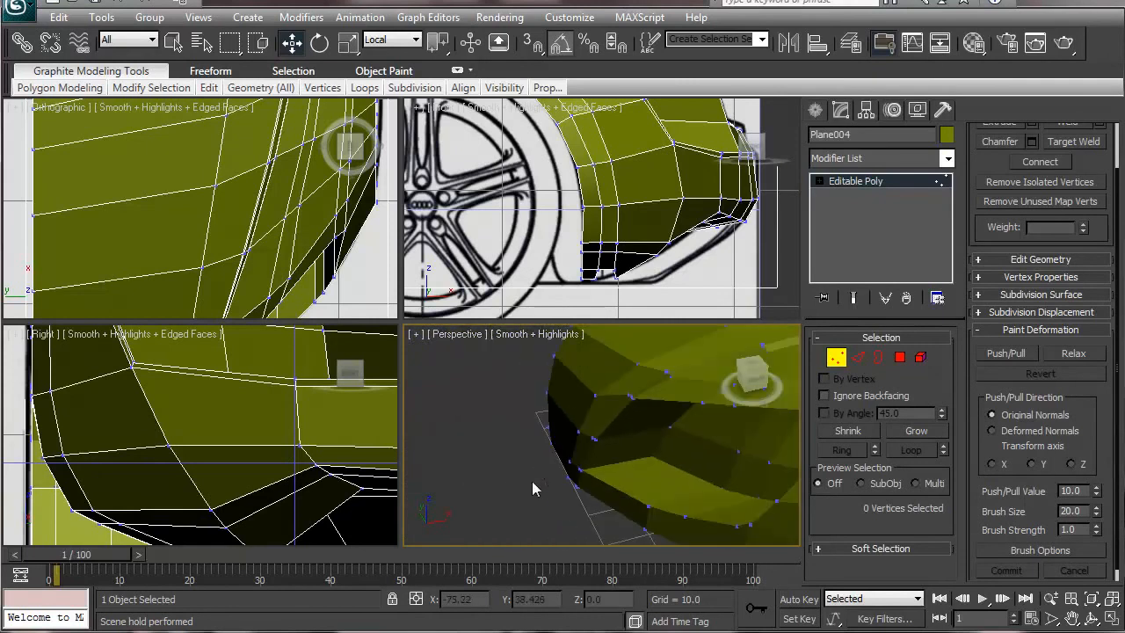
alt+middle_drag(622, 418, 734, 430)
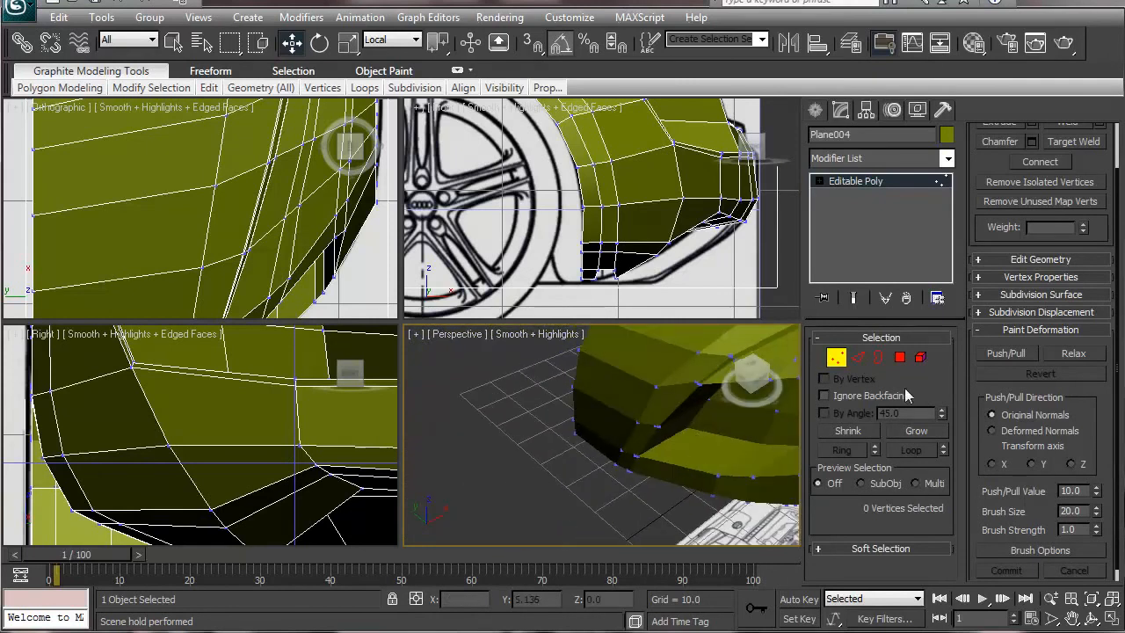
click(1041, 295)
click(1045, 293)
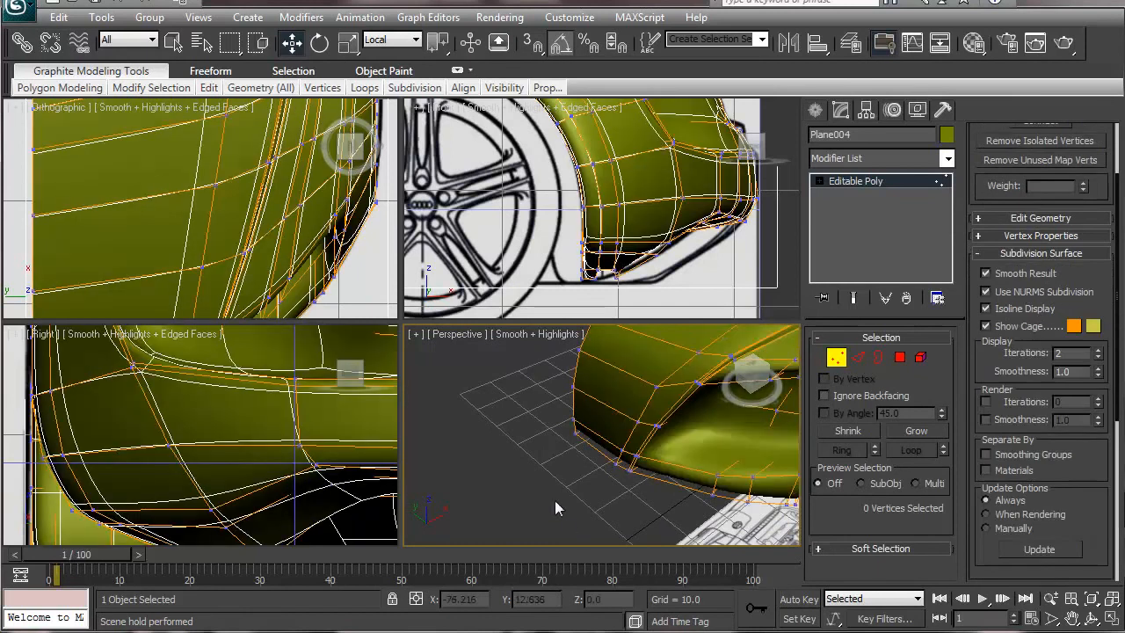
click(649, 512)
middle_drag(611, 505, 484, 570)
scroll(522, 497, down, 5)
scroll(541, 490, up, 6)
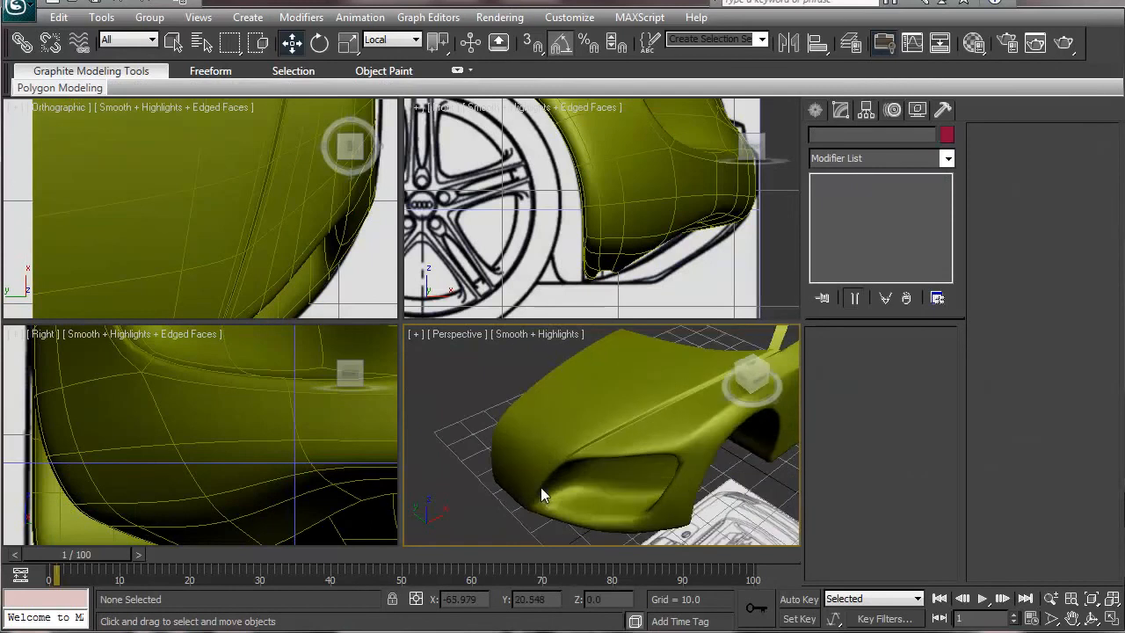
- Reselect the body and disable its NURMS Subdivision to get back to the low-poly mesh
click(708, 410)
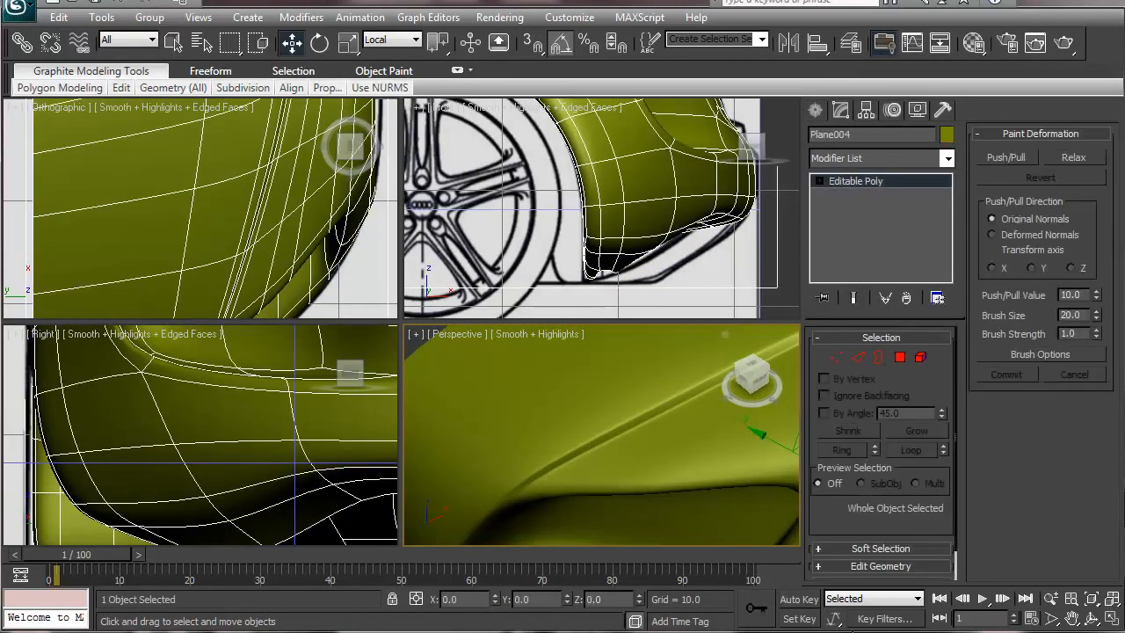
scroll(887, 532, down, 1)
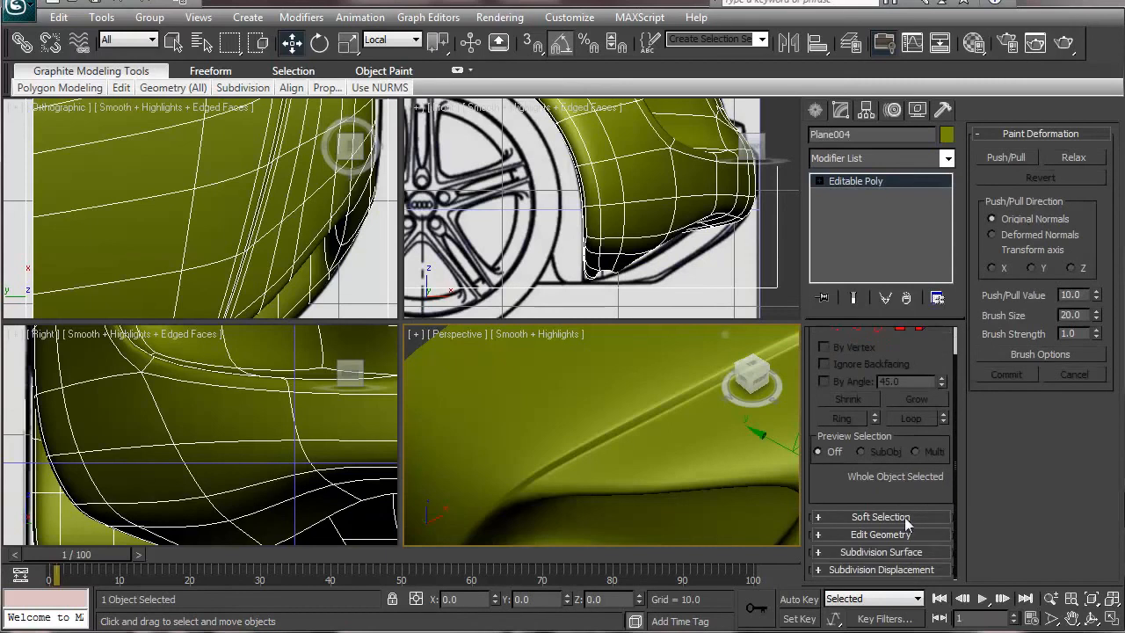
click(890, 571)
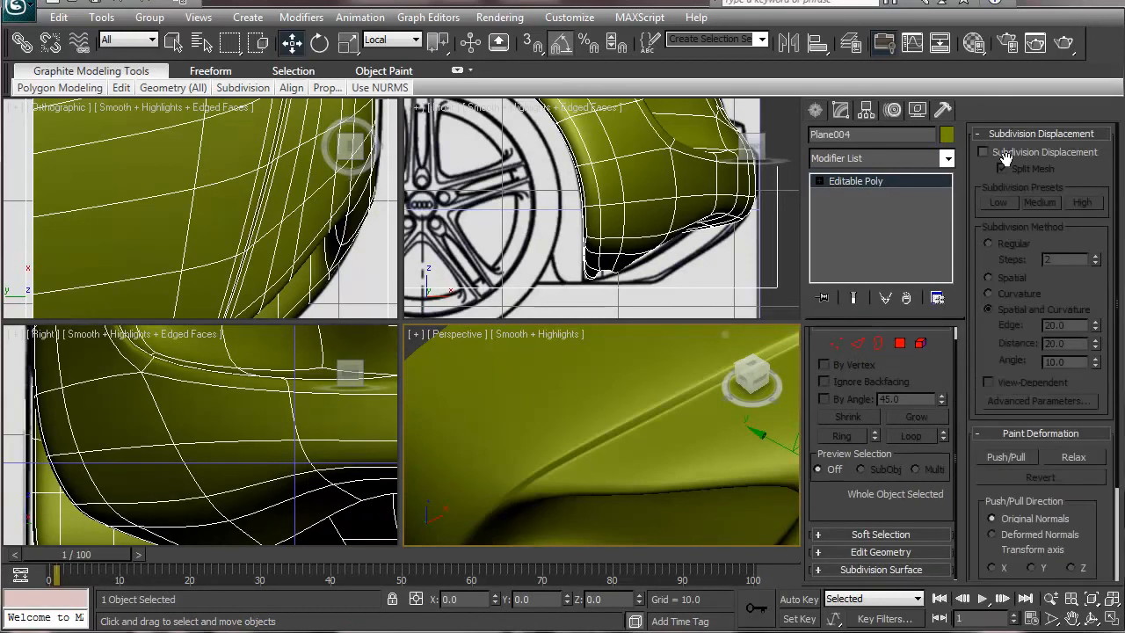
click(881, 571)
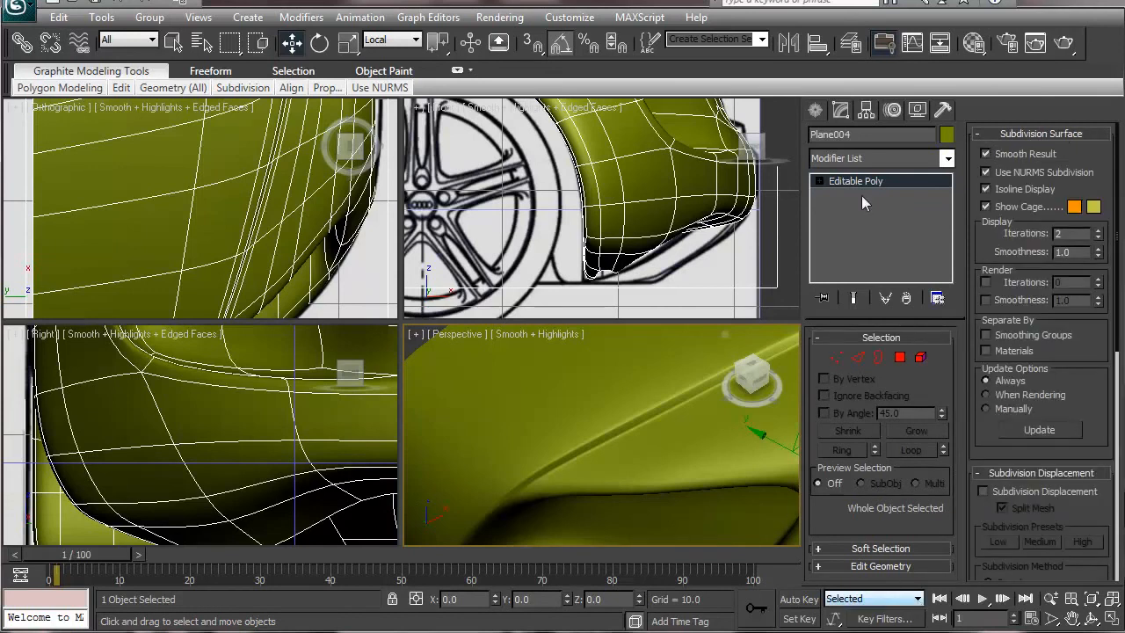
click(1054, 173)
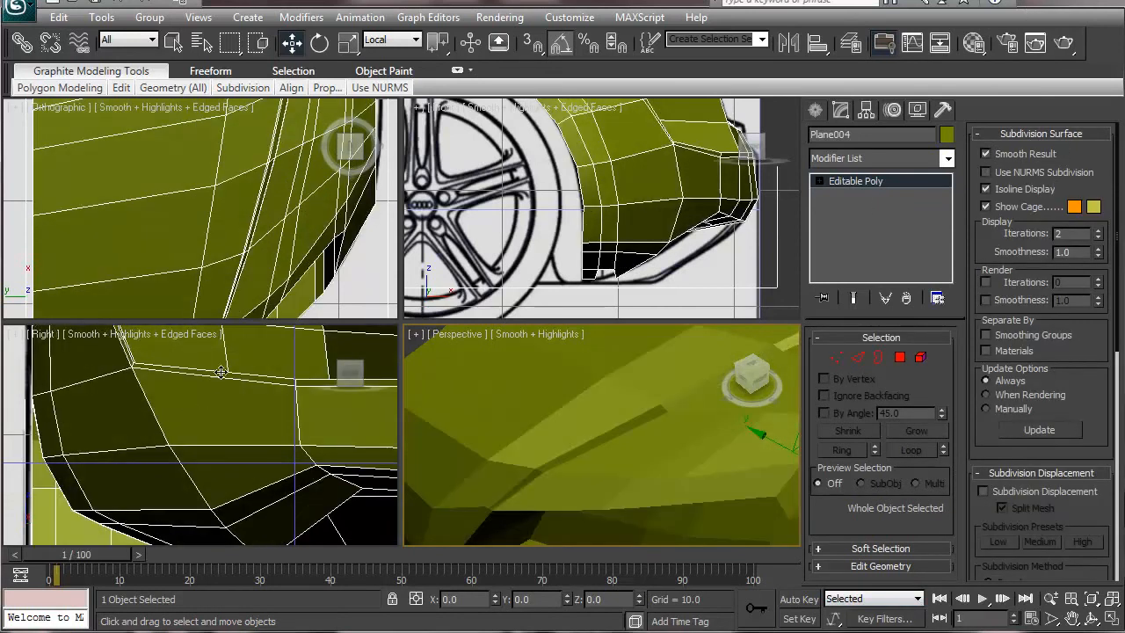
- Change the Right viewport to the Left view and examine the closely spaced edges along the hood crease
alt+middle_drag(565, 443, 627, 457)
scroll(665, 385, up, 3)
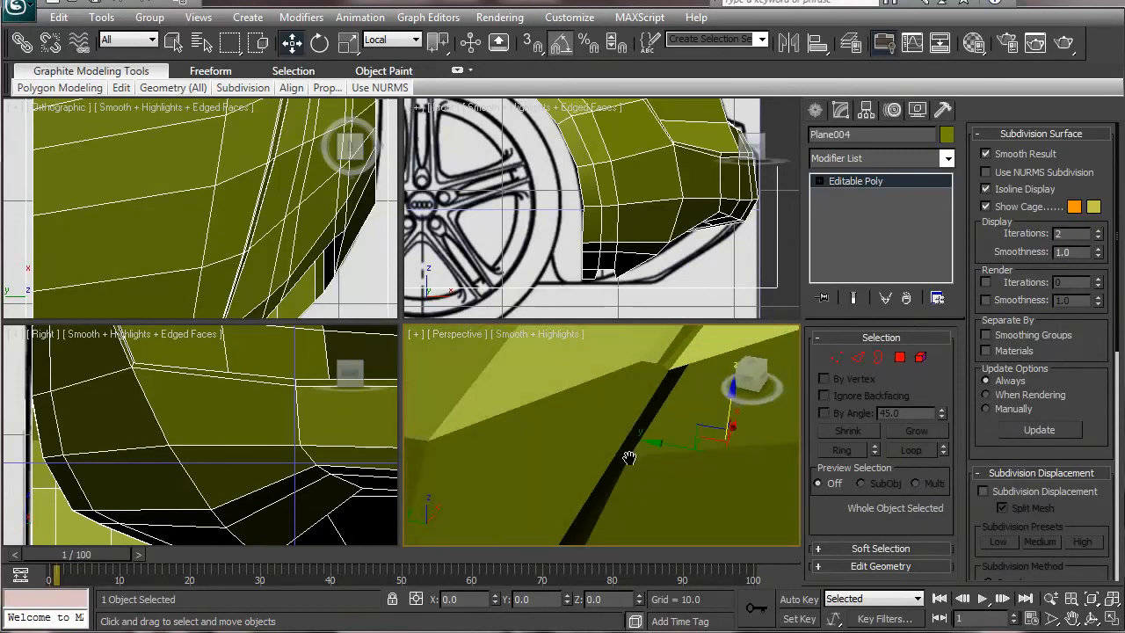
scroll(220, 188, down, 3)
middle_drag(220, 182, 263, 169)
middle_drag(133, 462, 109, 563)
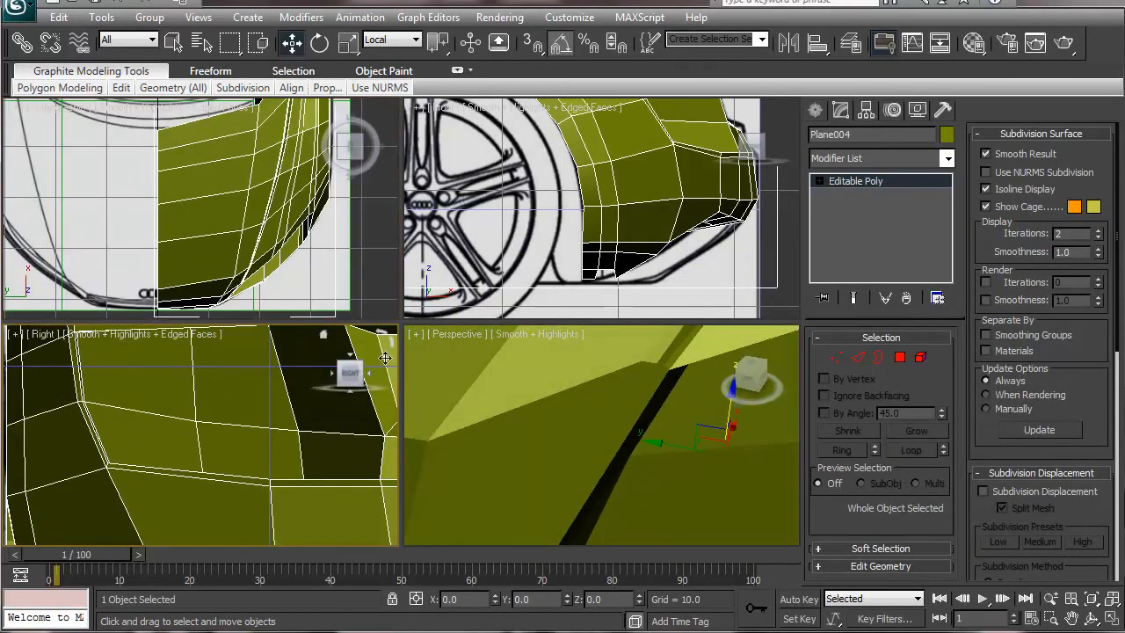
click(370, 373)
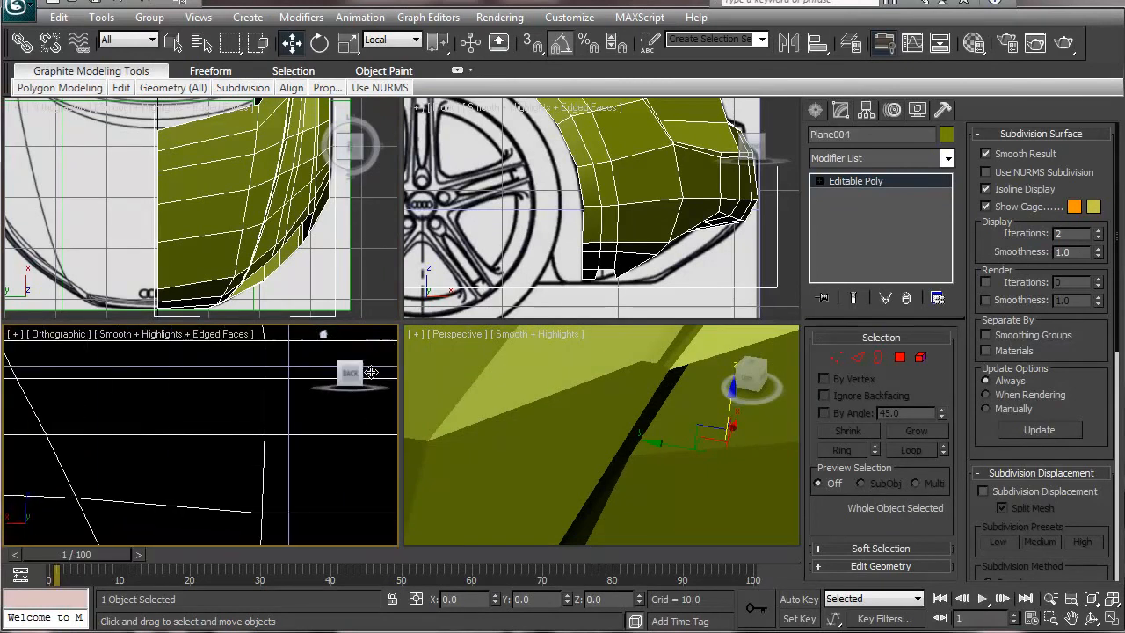
click(370, 372)
middle_drag(230, 447, 170, 489)
scroll(201, 459, up, 3)
scroll(215, 474, up, 1)
middle_drag(265, 462, 245, 477)
scroll(246, 477, up, 2)
middle_drag(284, 413, 74, 527)
scroll(229, 461, up, 4)
scroll(170, 488, down, 1)
scroll(230, 488, up, 1)
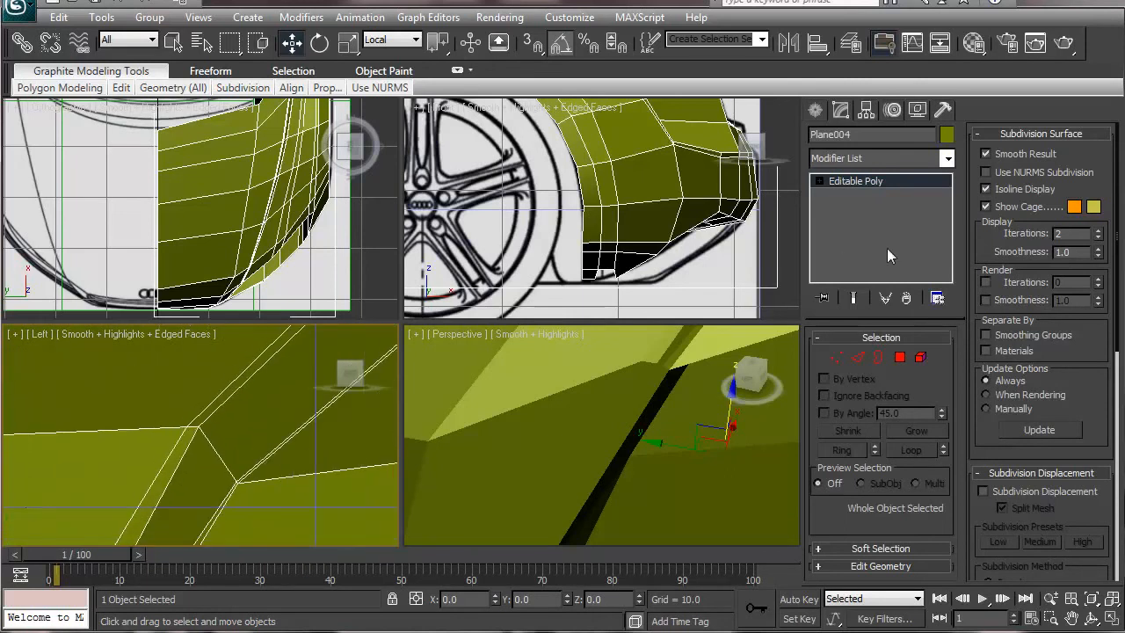
- Remove the redundant six-edge support loop running along the outer side of the hood crease
click(857, 357)
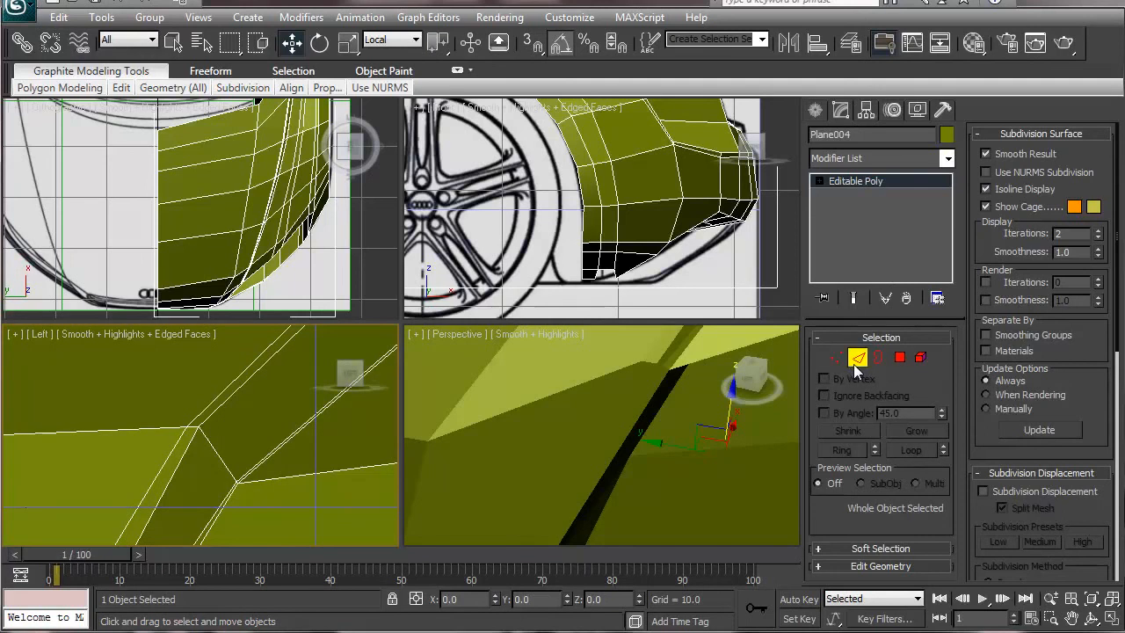
click(219, 505)
double_click(244, 472)
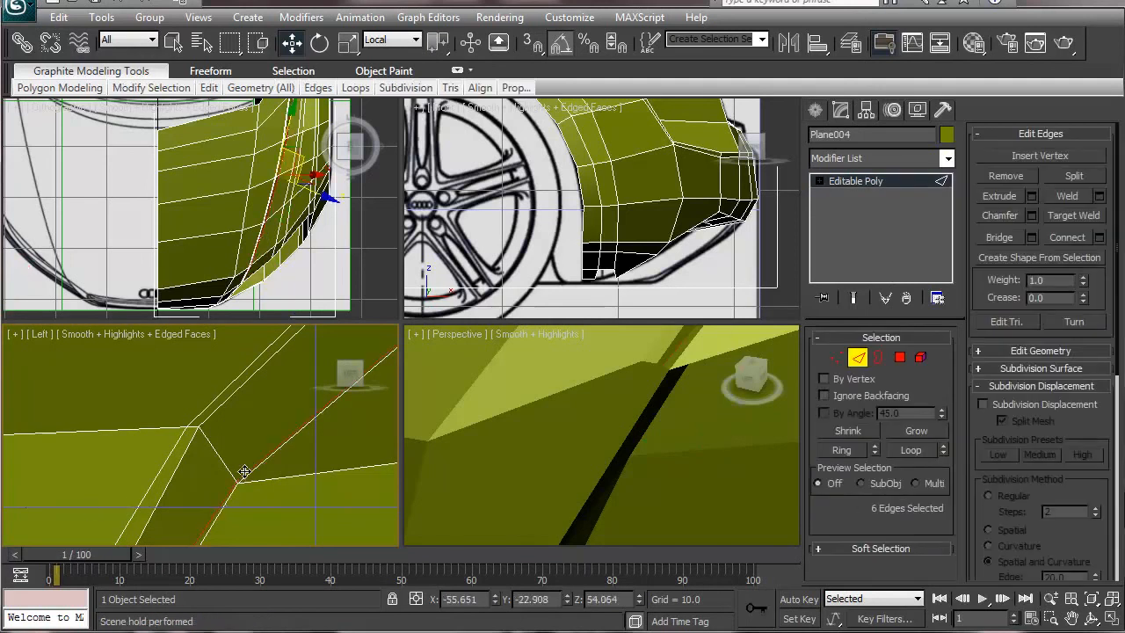
mouse_move(316, 472)
middle_down()
mouse_move(105, 612)
mouse_move(190, 528)
middle_up()
mouse_move(292, 430)
middle_down()
mouse_move(130, 618)
mouse_move(226, 508)
middle_up()
middle_drag(308, 253, 252, 361)
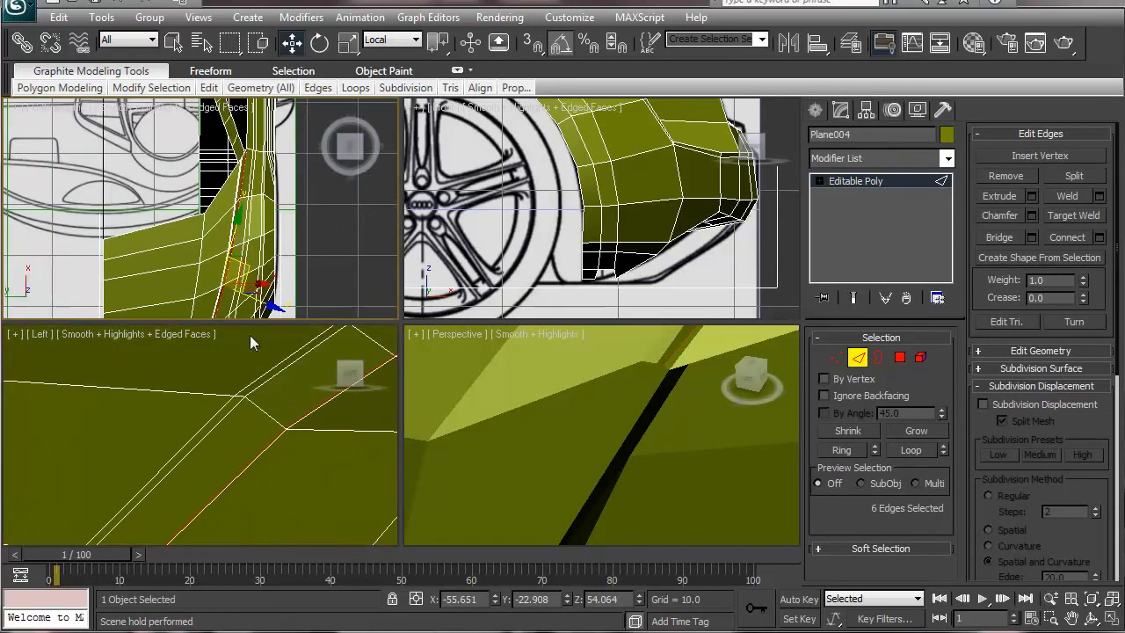
click(1016, 173)
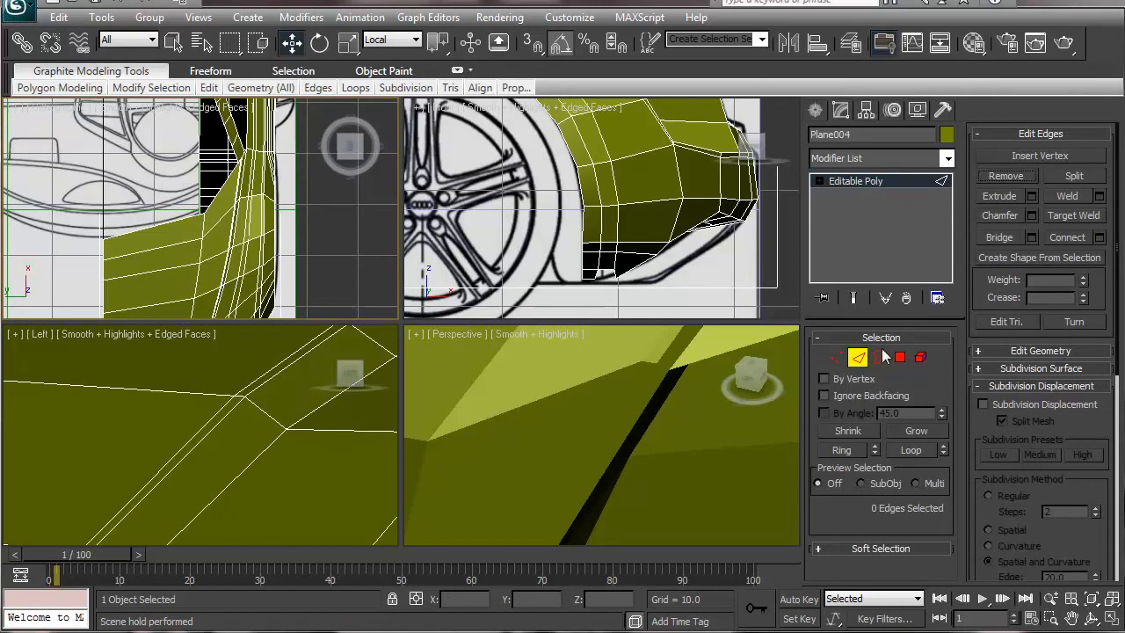
- Remove leftover vertices of the deleted loop that nearly overlap the fender vertex beside the middle of the crease
click(835, 357)
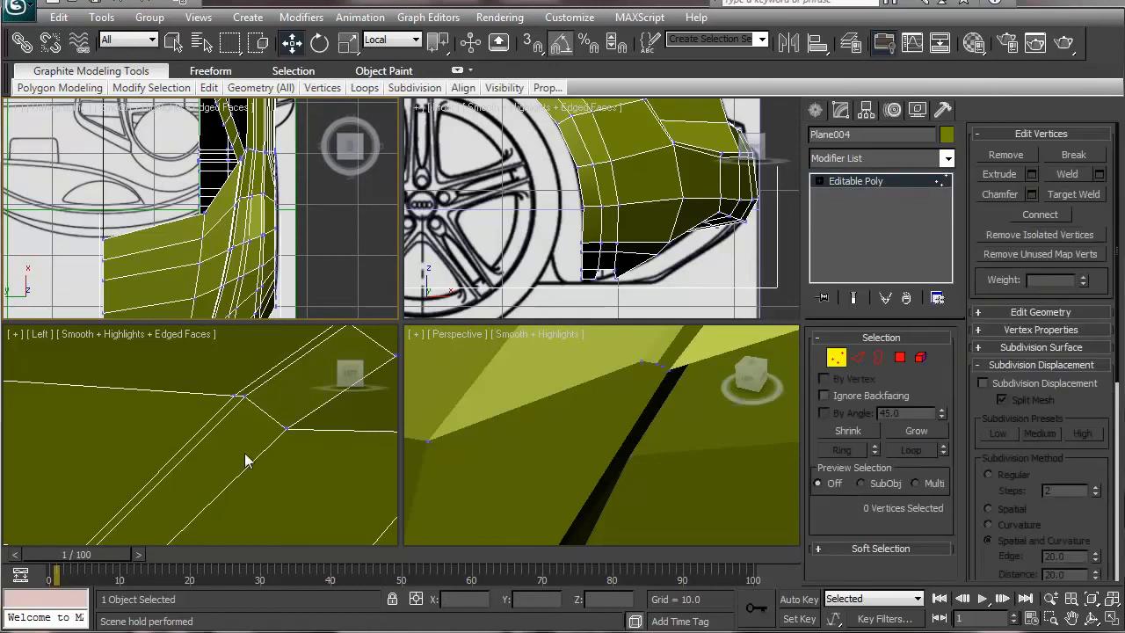
middle_drag(245, 454, 364, 301)
scroll(222, 460, up, 3)
middle_drag(221, 460, 338, 303)
scroll(199, 442, down, 2)
middle_drag(199, 442, 121, 632)
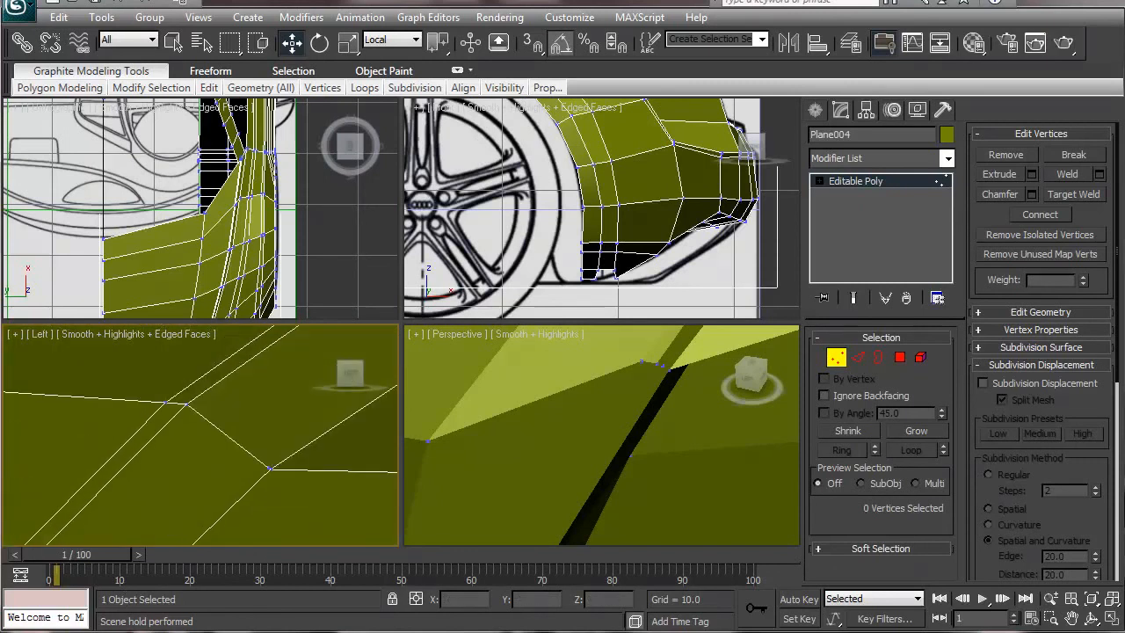
click(268, 466)
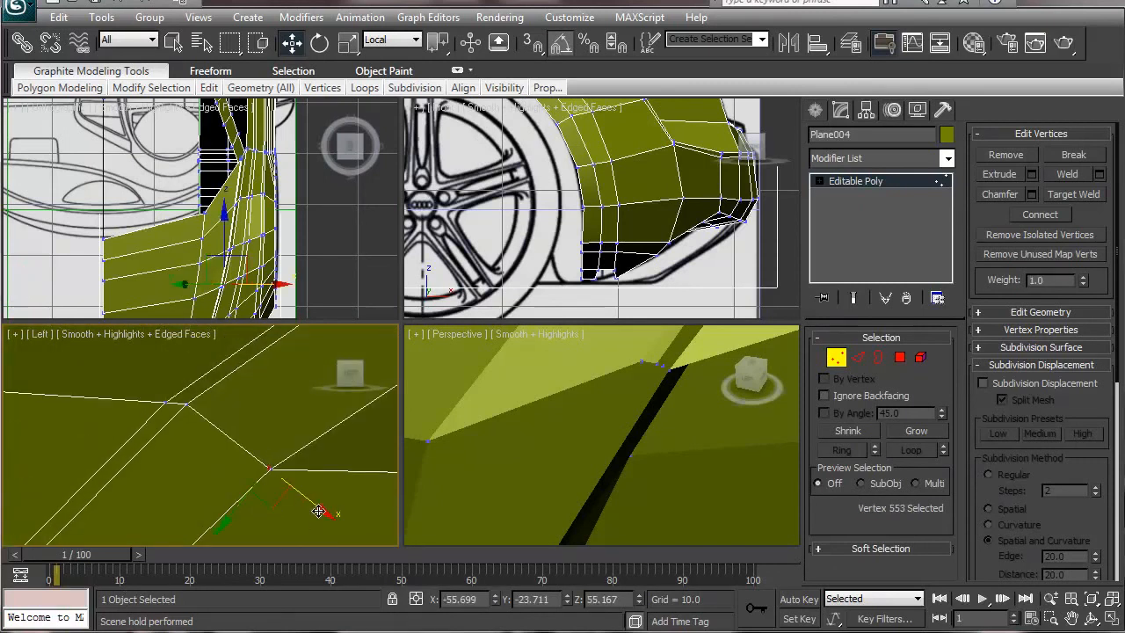
drag(292, 503, 291, 503)
middle_drag(272, 504, 342, 338)
middle_drag(100, 505, 154, 441)
click(148, 466)
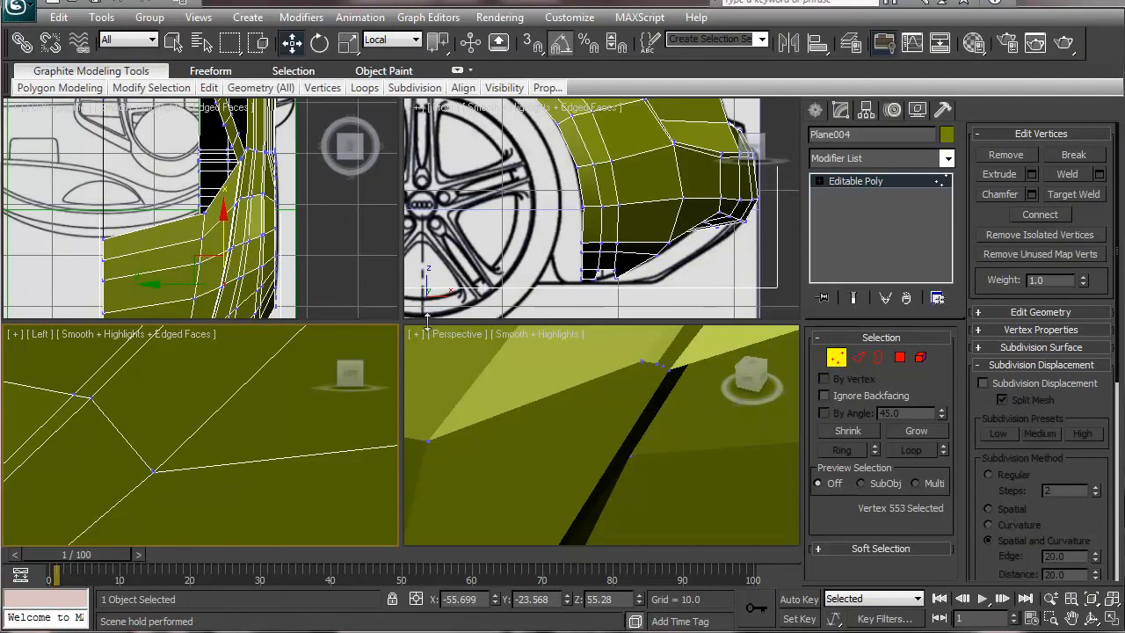
click(1007, 157)
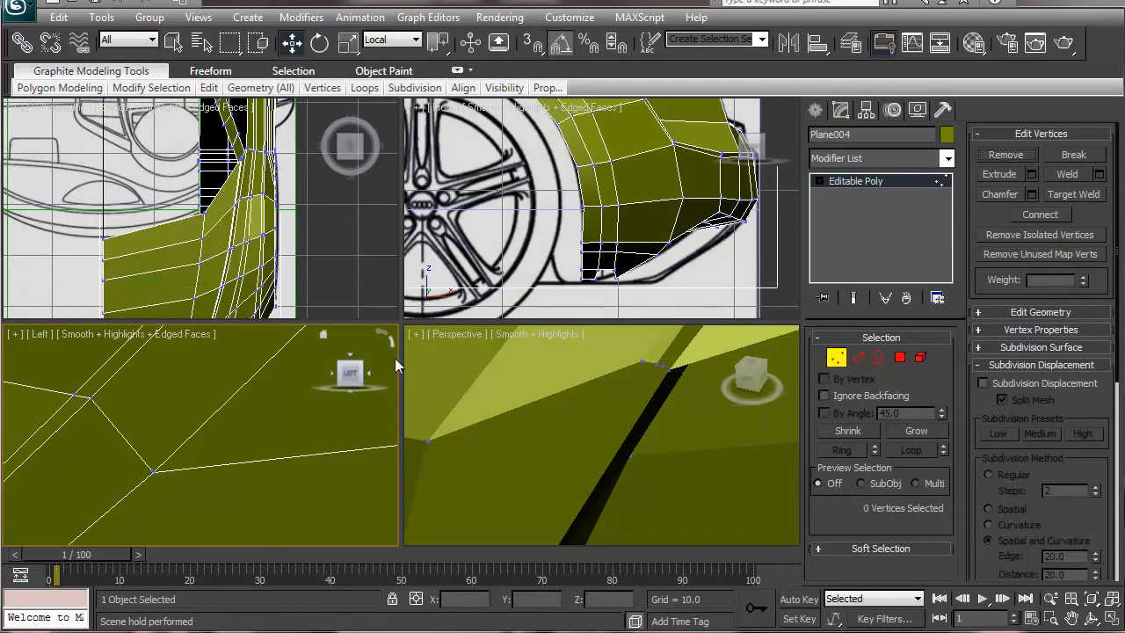
click(149, 468)
drag(193, 523, 174, 494)
click(1007, 155)
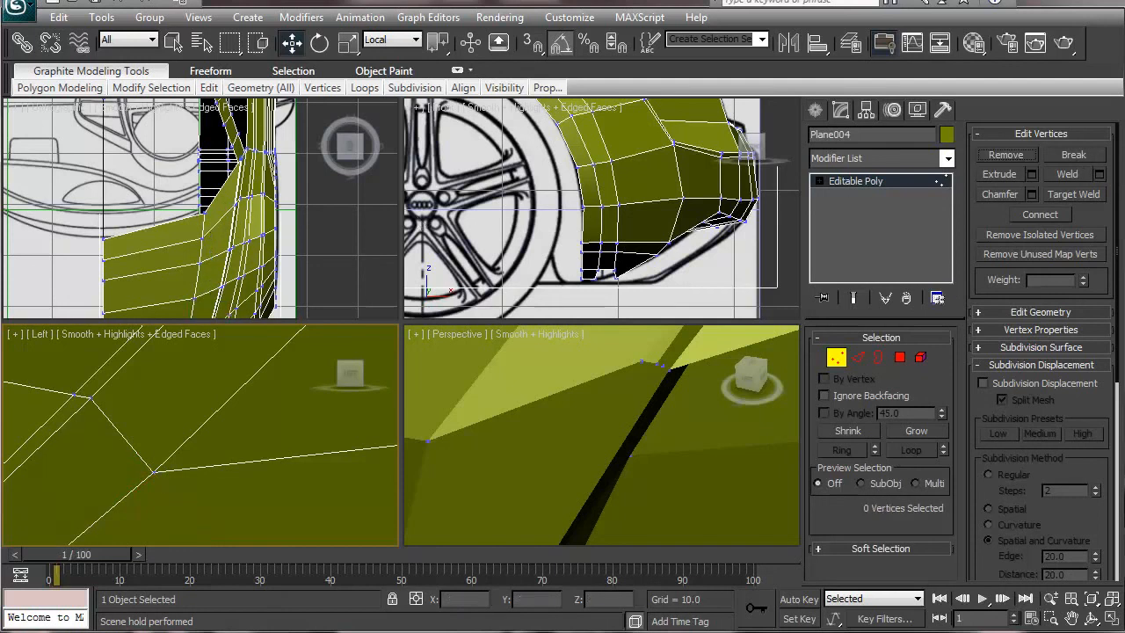
- Remove the leftover loop vertex overlapping the next fender vertex towards the front of the body
scroll(156, 447, up, 3)
middle_drag(512, 121, 515, 120)
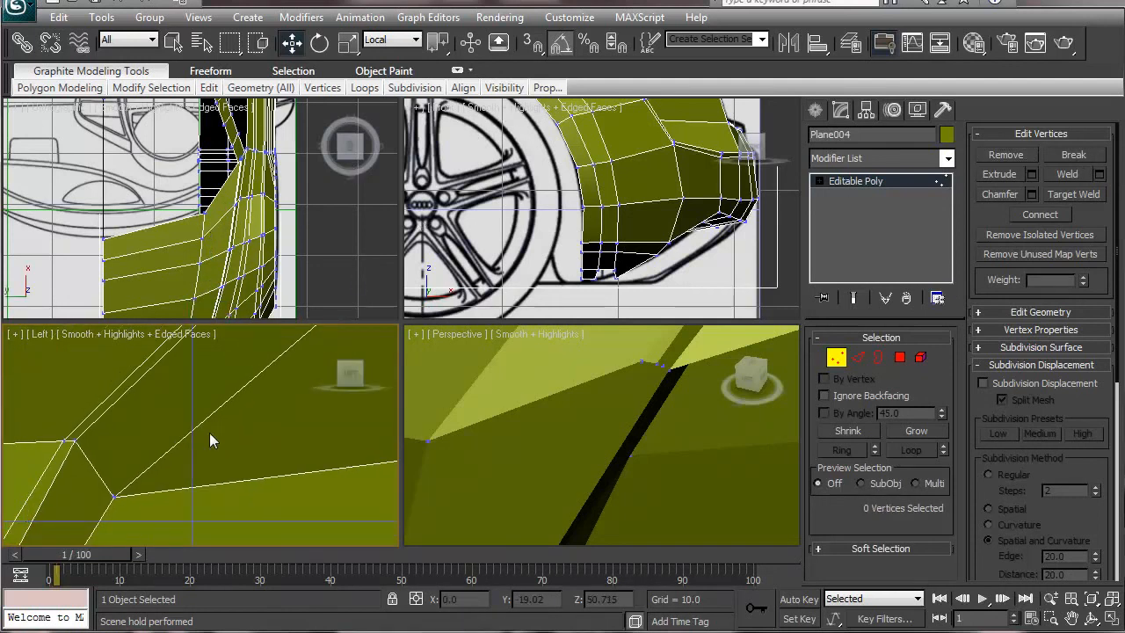
click(111, 496)
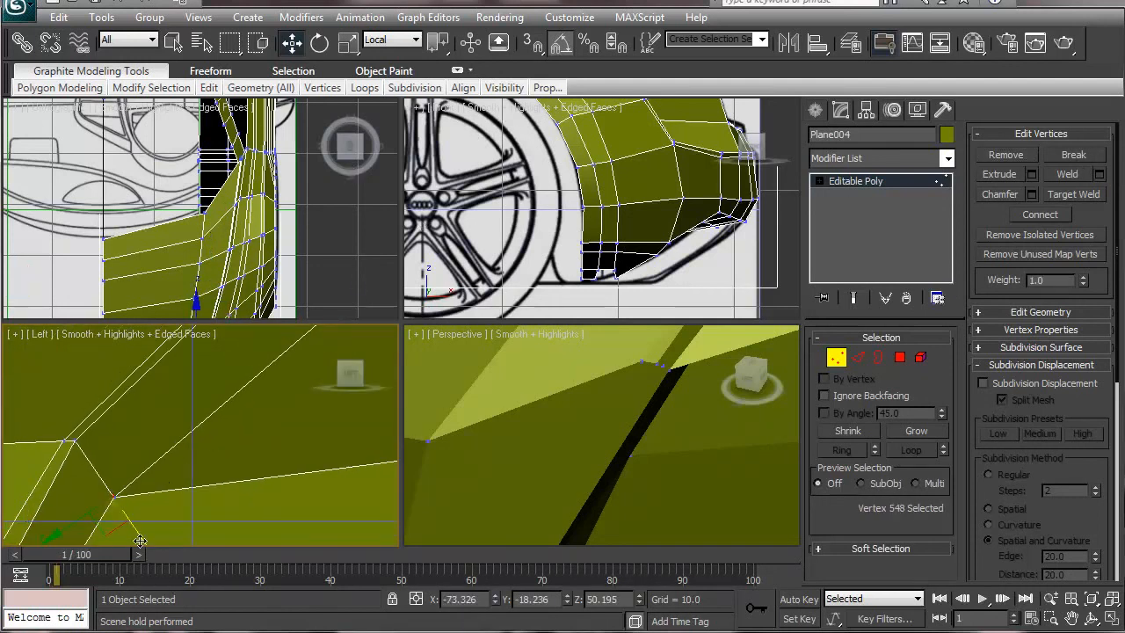
click(997, 156)
- Try shifting the cleaned-up fender vertex beside the crease to check for overlaps, and undo the move
middle_drag(288, 435, 215, 494)
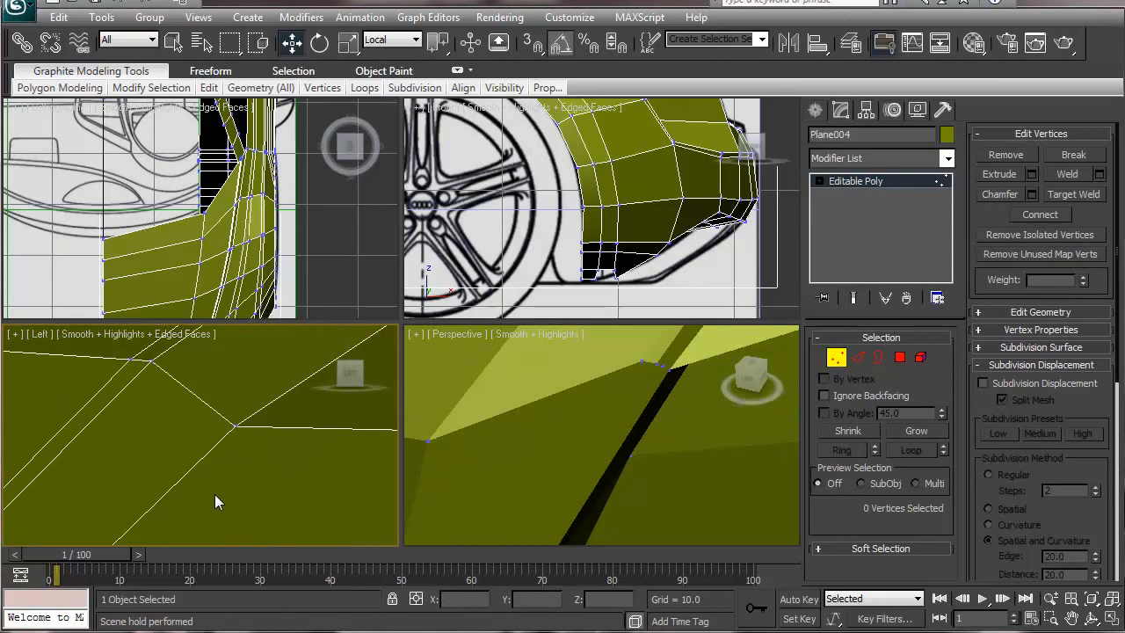
click(234, 427)
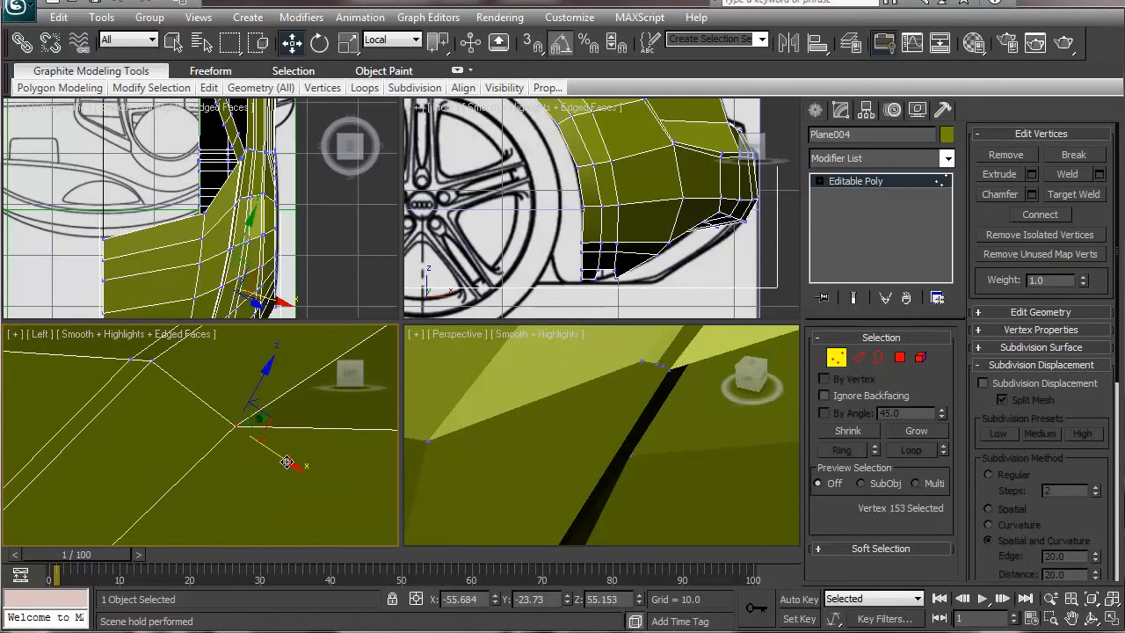
drag(282, 456, 278, 455)
key(ctrl+z)
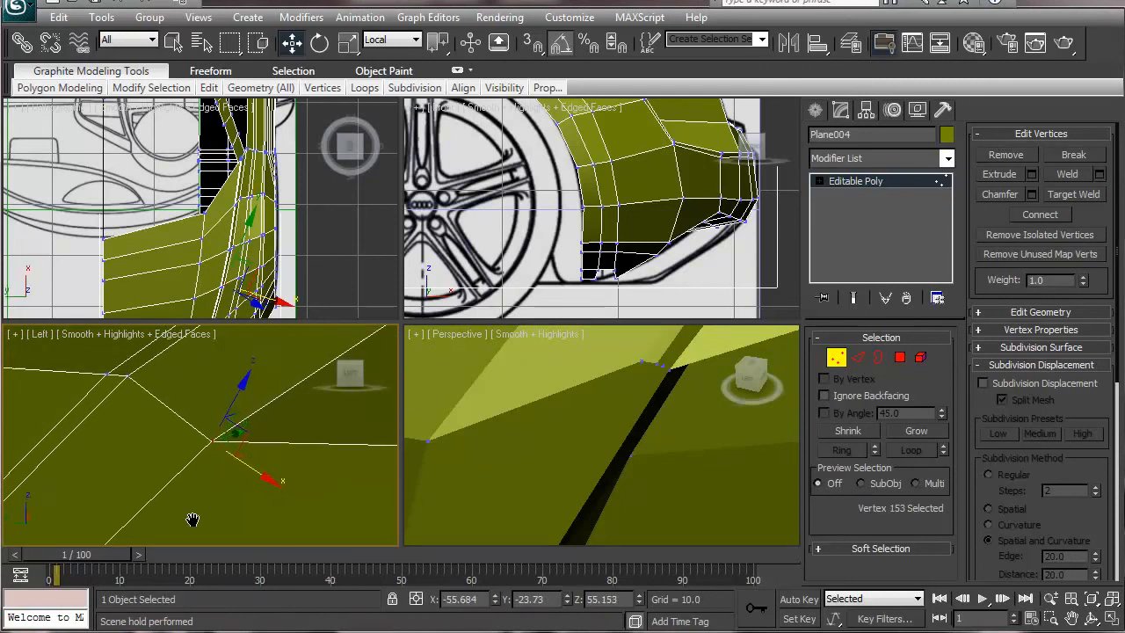
- Remove the three leftover loop vertices overlapping the remaining fender vertices along the hood crease, up to the corner of the opening
middle_drag(310, 380, 218, 525)
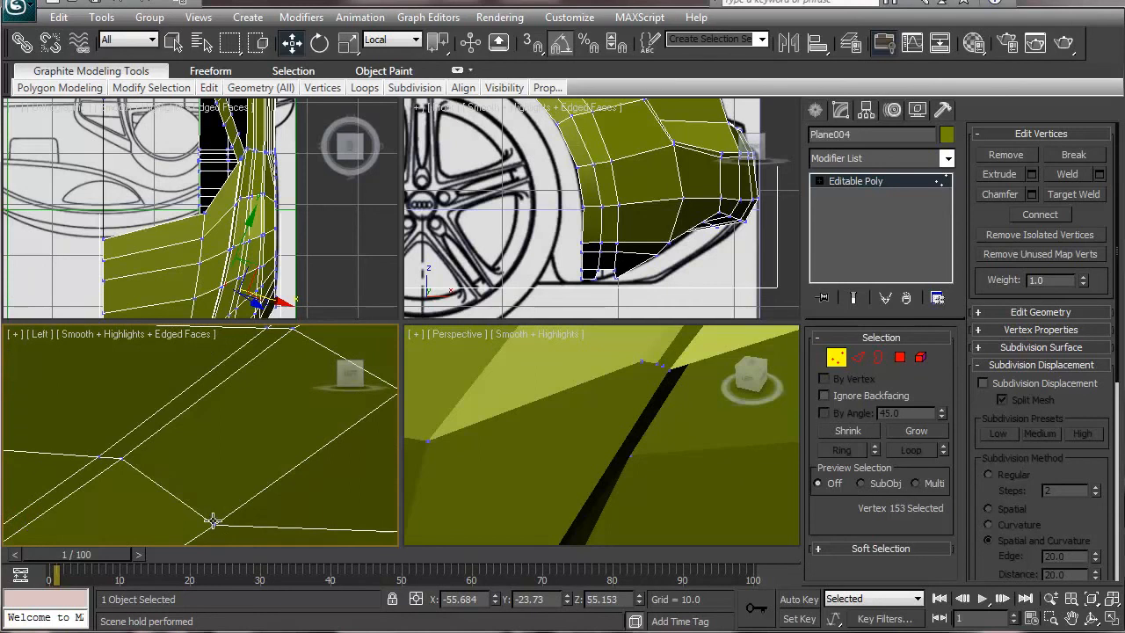
click(213, 522)
middle_drag(299, 471, 185, 537)
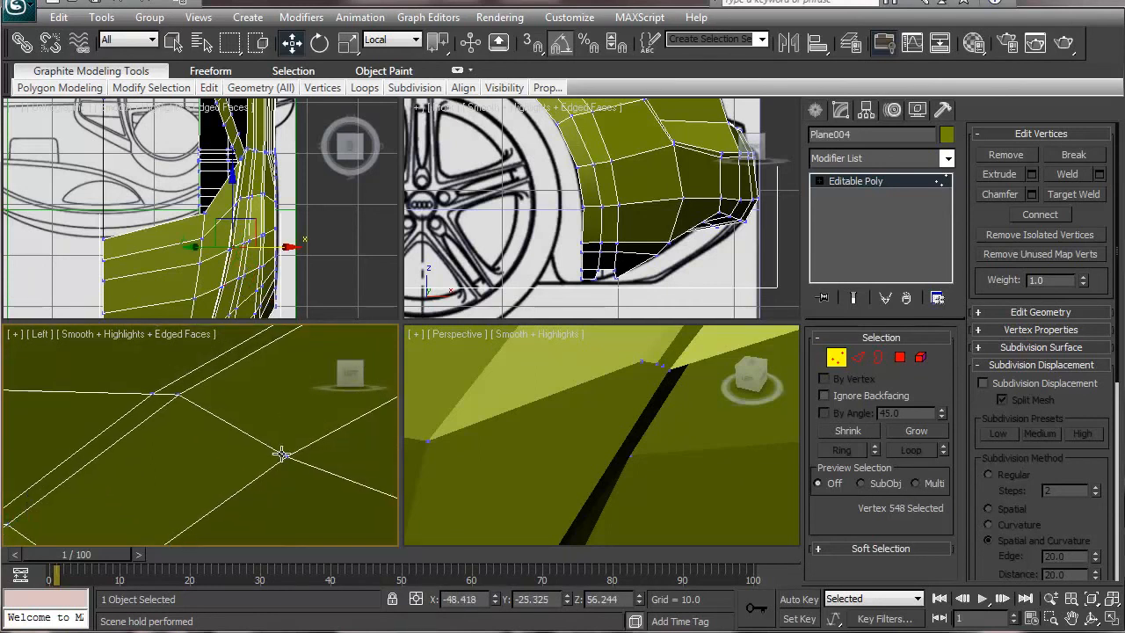
middle_drag(256, 450, 91, 510)
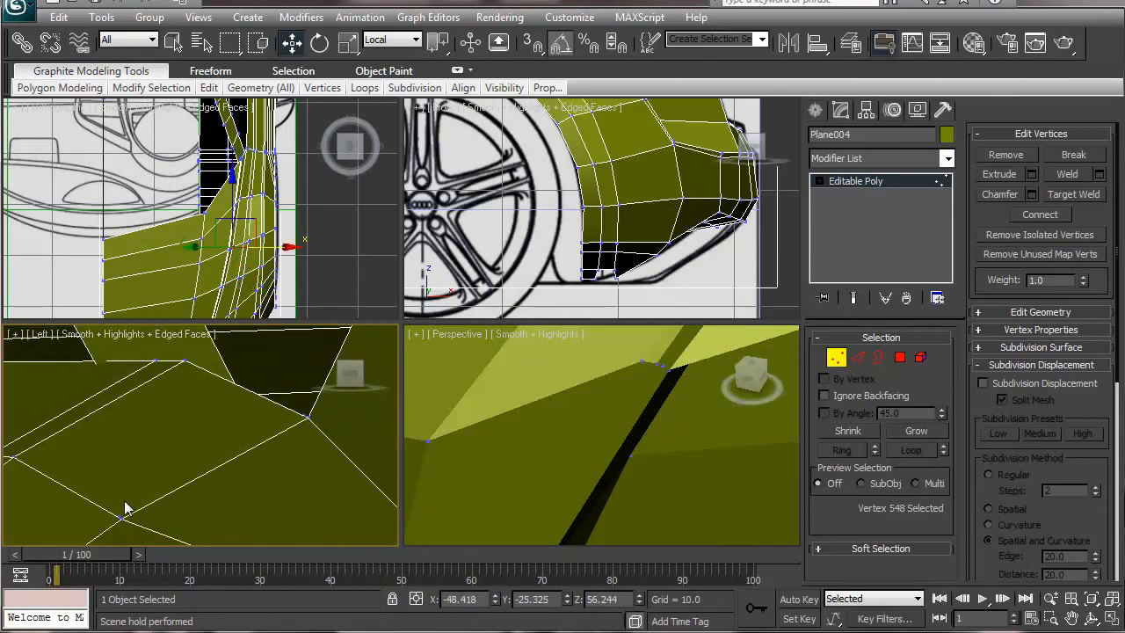
ctrl+click(117, 517)
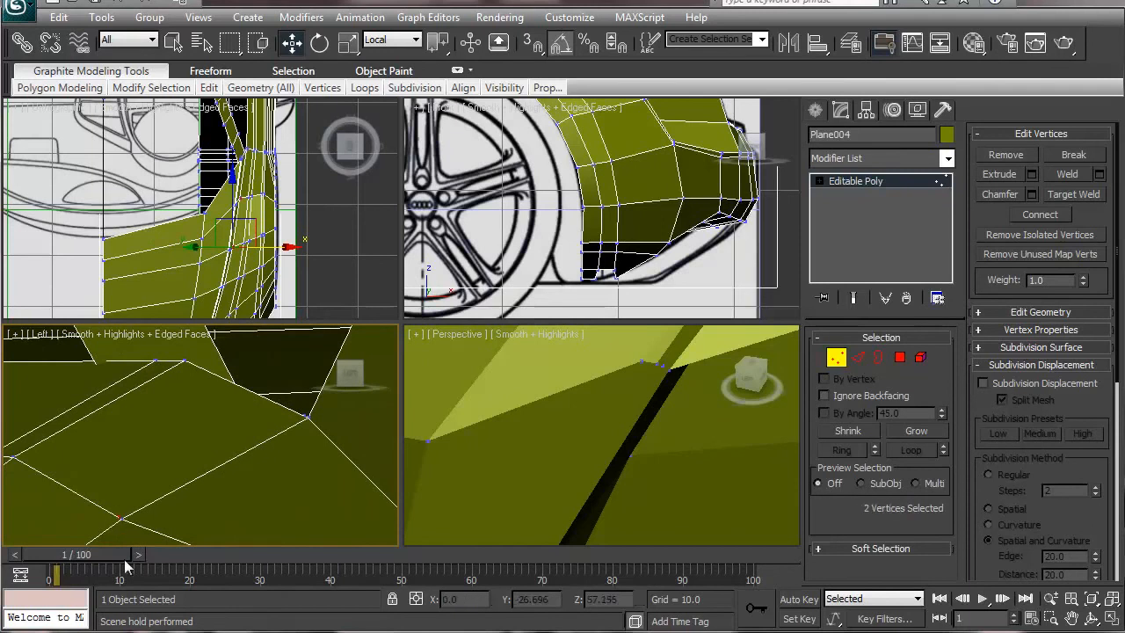
ctrl+click(307, 417)
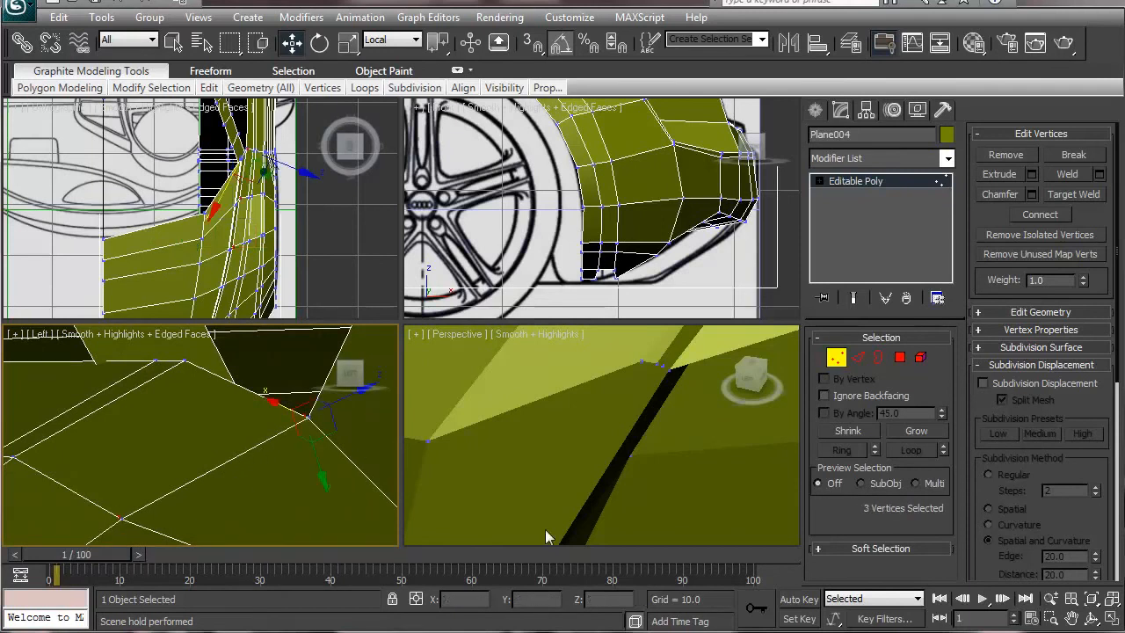
click(1017, 157)
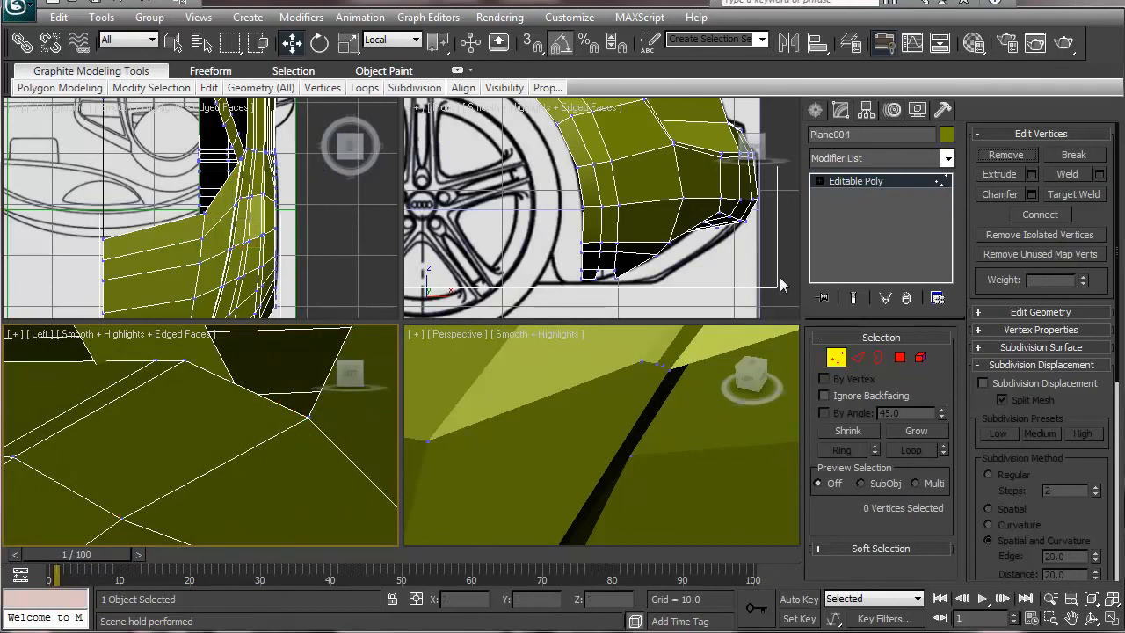
- Preview the body with NURMS subdivision, examine the smoothed surface around the hood crease, and switch the subdivision back off
click(1039, 347)
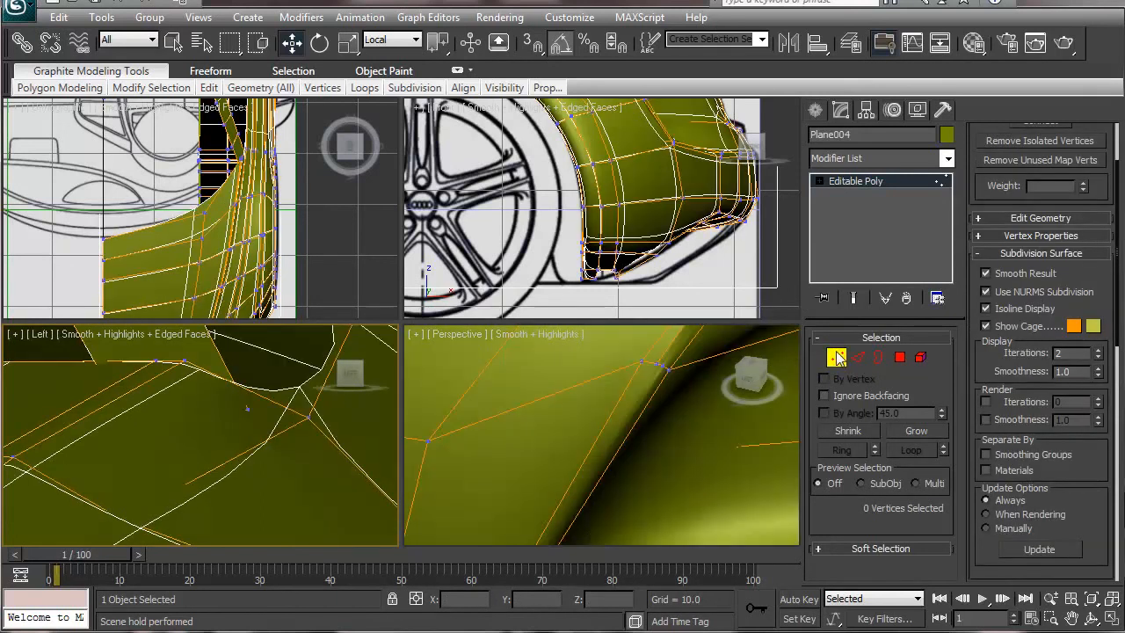
click(835, 357)
alt+middle_drag(632, 423, 497, 543)
scroll(650, 423, down, 4)
click(766, 506)
alt+middle_drag(766, 505, 723, 497)
click(708, 407)
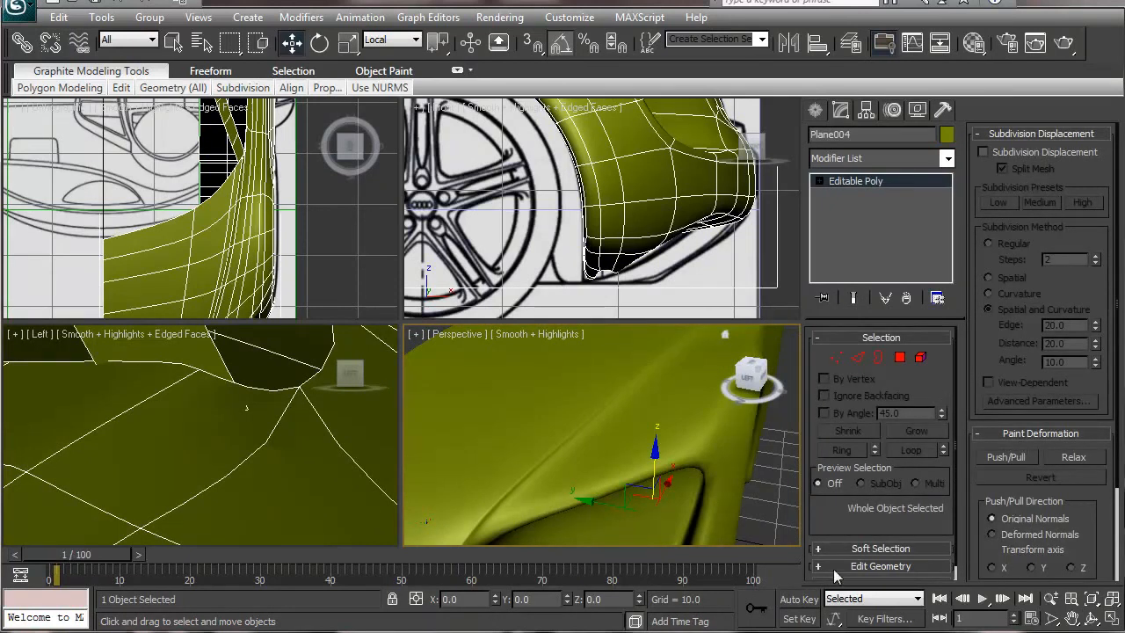
scroll(852, 539, down, 1)
click(883, 568)
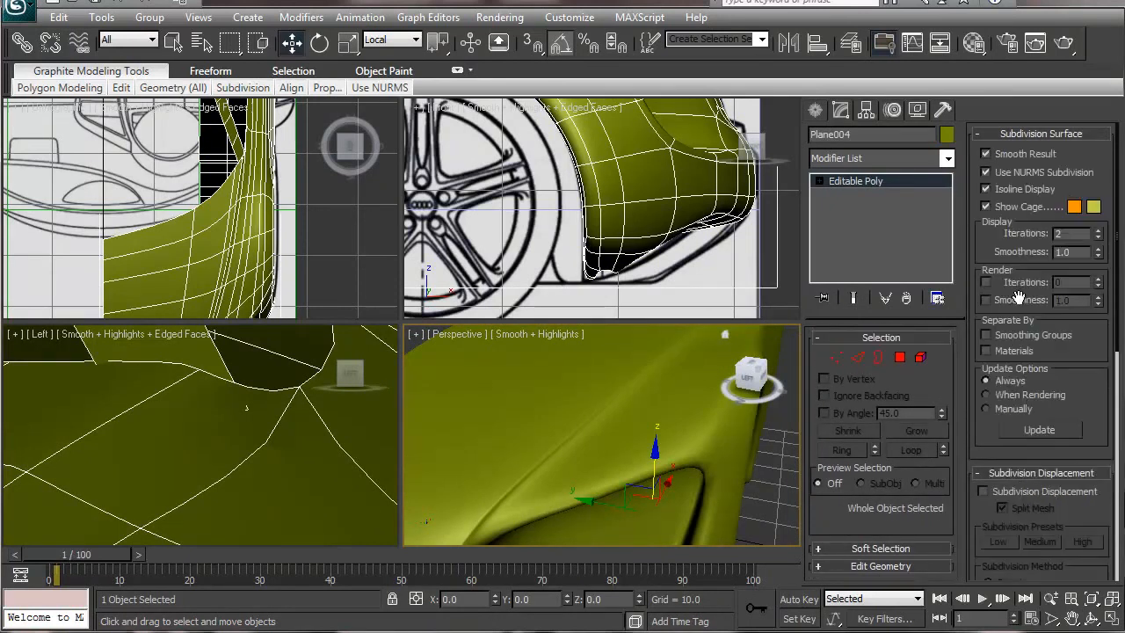
click(1079, 178)
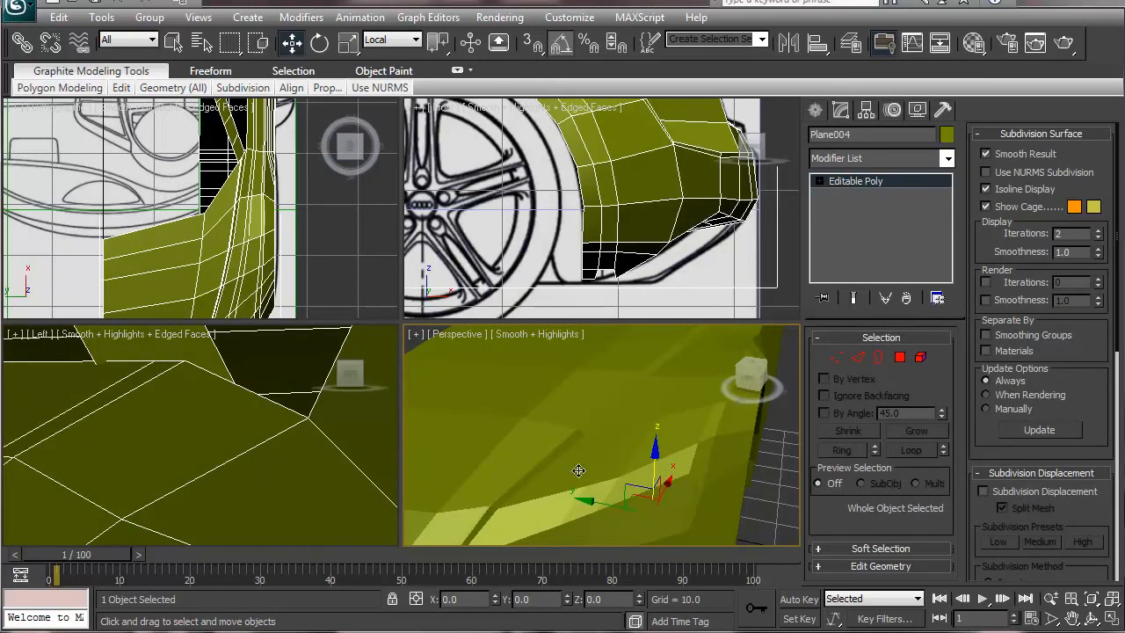
- Remove the leftover support-loop vertices beside the corner of the narrow gap at the front end of the hood crease
alt+middle_drag(547, 495, 497, 426)
scroll(180, 465, down, 4)
mouse_move(226, 464)
middle_down()
mouse_move(261, 502)
mouse_move(249, 436)
mouse_move(278, 384)
middle_up()
scroll(261, 502, up, 2)
middle_drag(172, 531, 252, 372)
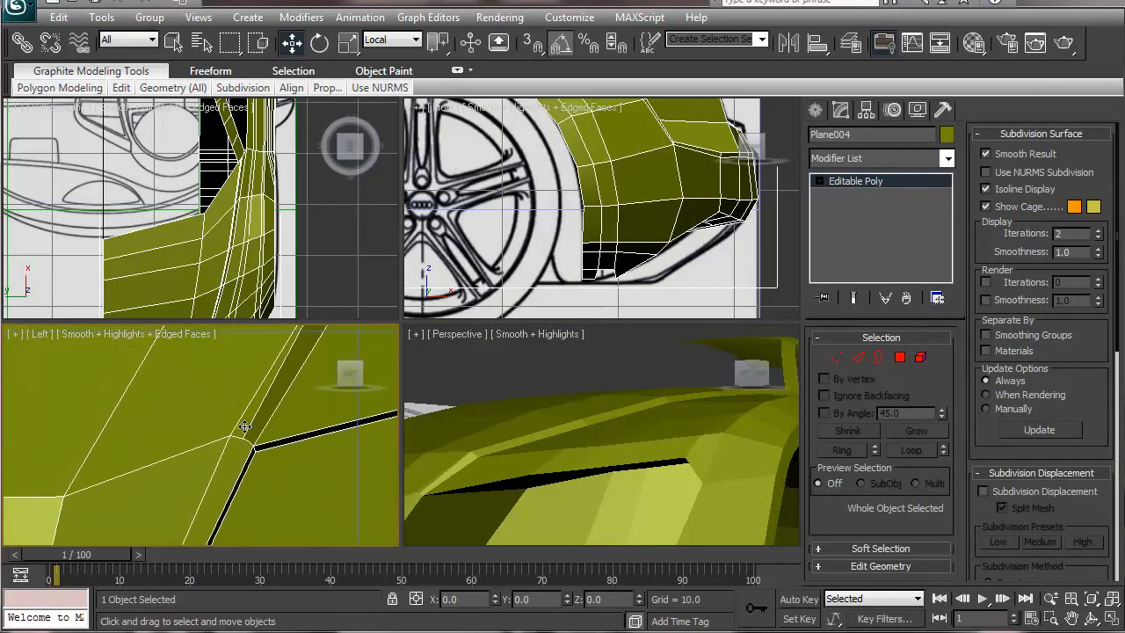
click(833, 358)
click(250, 442)
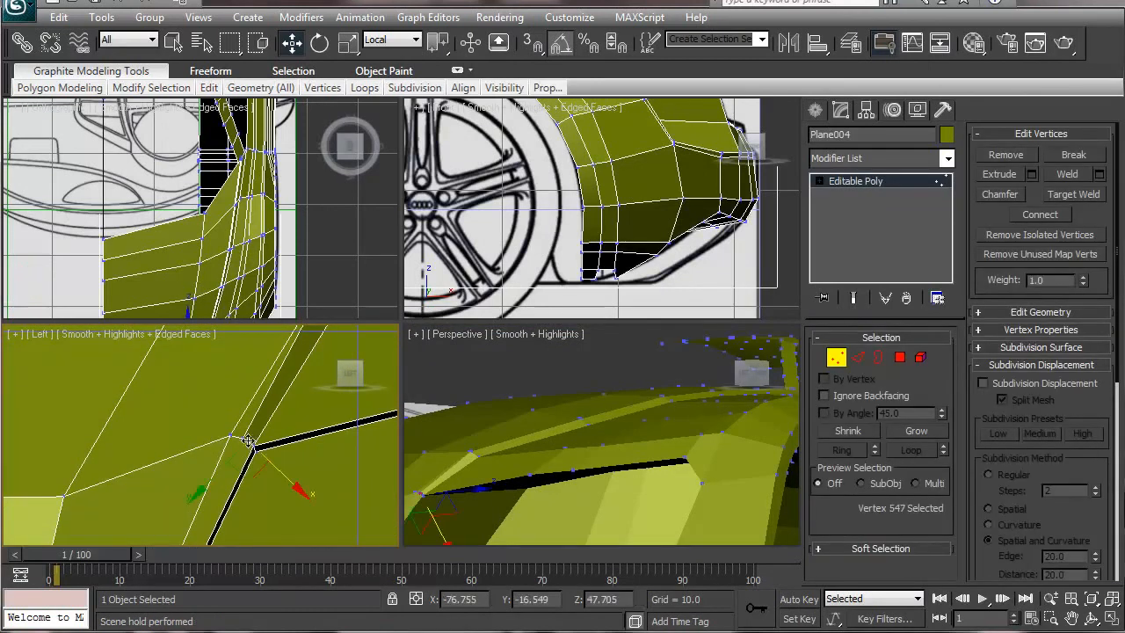
click(1005, 155)
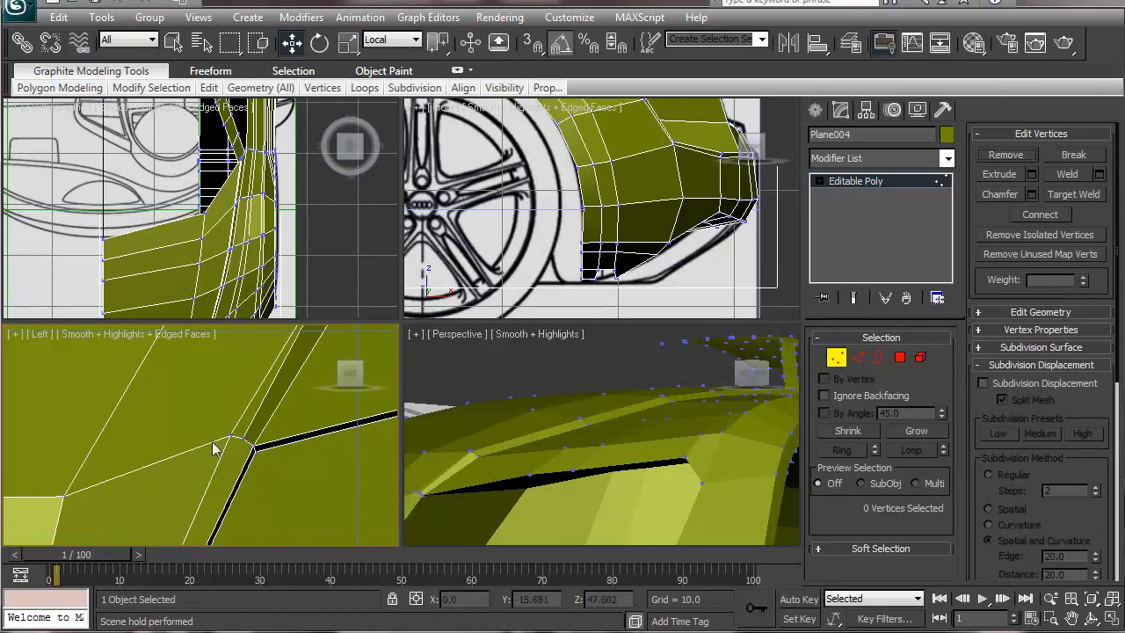
click(244, 438)
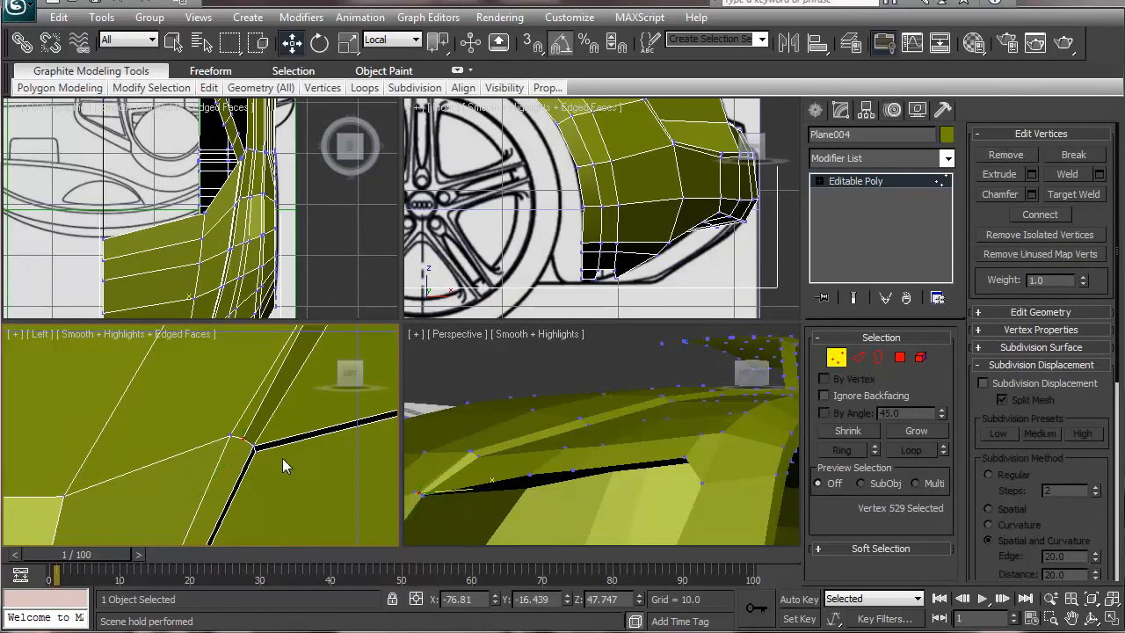